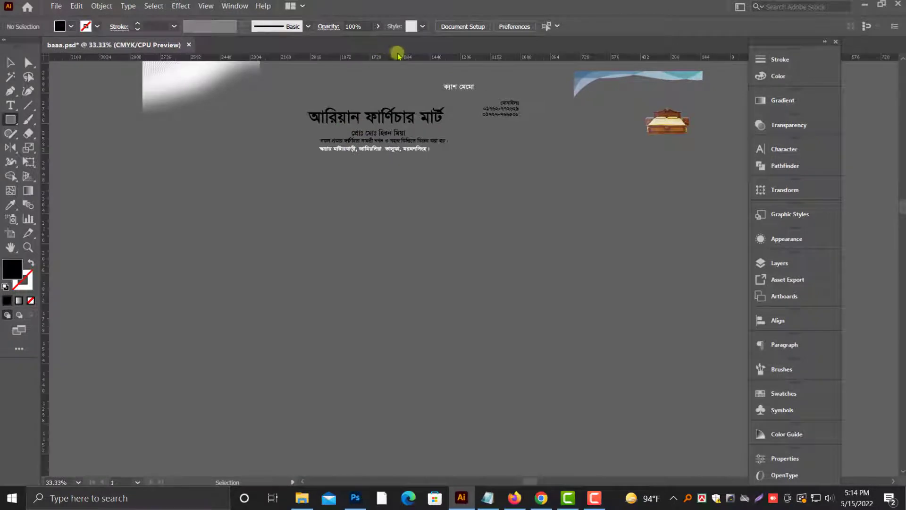
Step: Switch the ruler units to inches and create a 5.25 in × 7.7 in rectangle below the shop header text
right_click(399, 57)
click(426, 93)
click(382, 215)
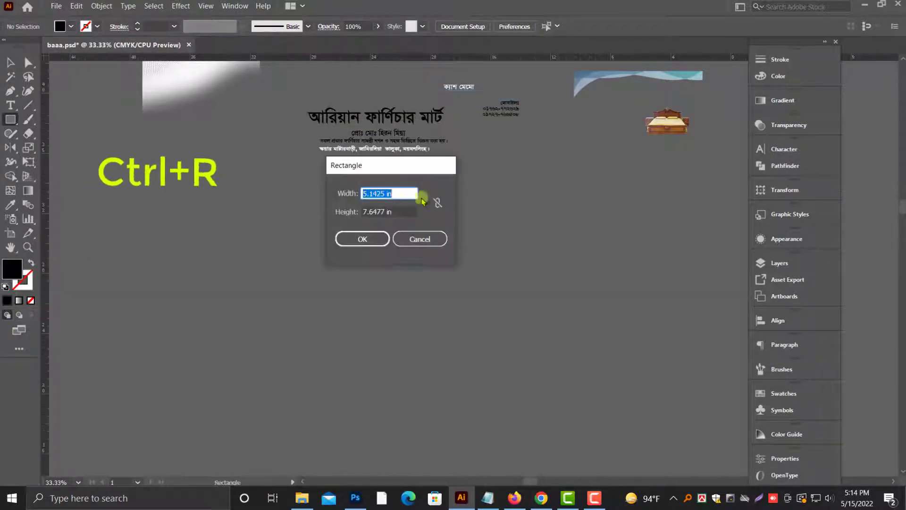
text(5.2)
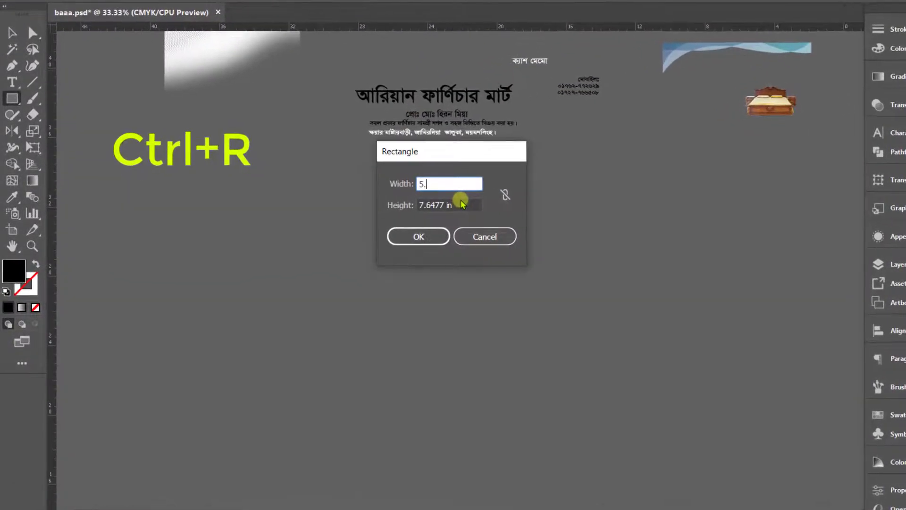
text(5)
key(Tab)
text(7.7)
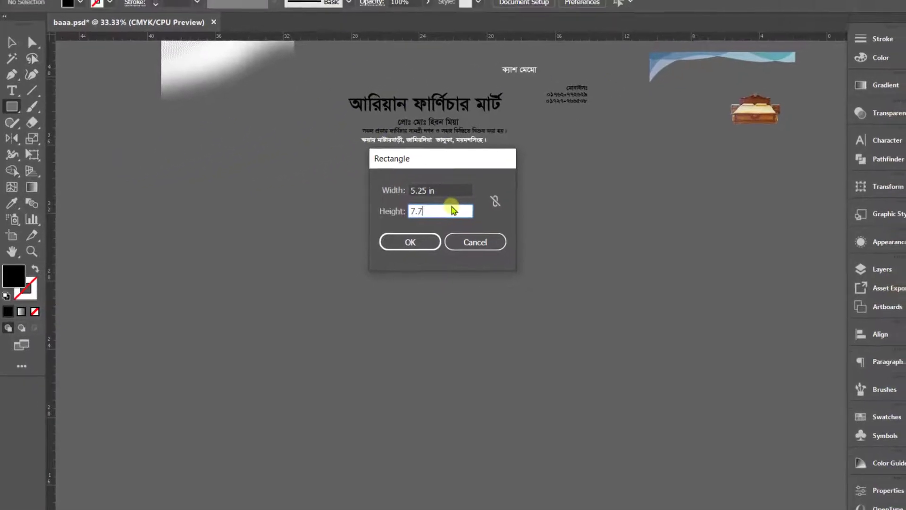
click(410, 241)
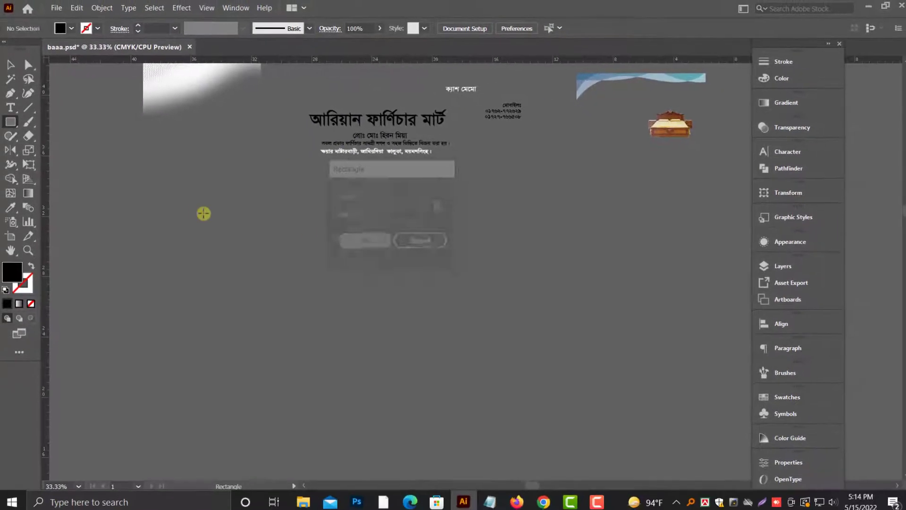
Step: Reposition the new rectangle below the header text and change its fill to white
click(10, 65)
drag(427, 288, 409, 264)
key(ctrl+=)
drag(609, 274, 516, 293)
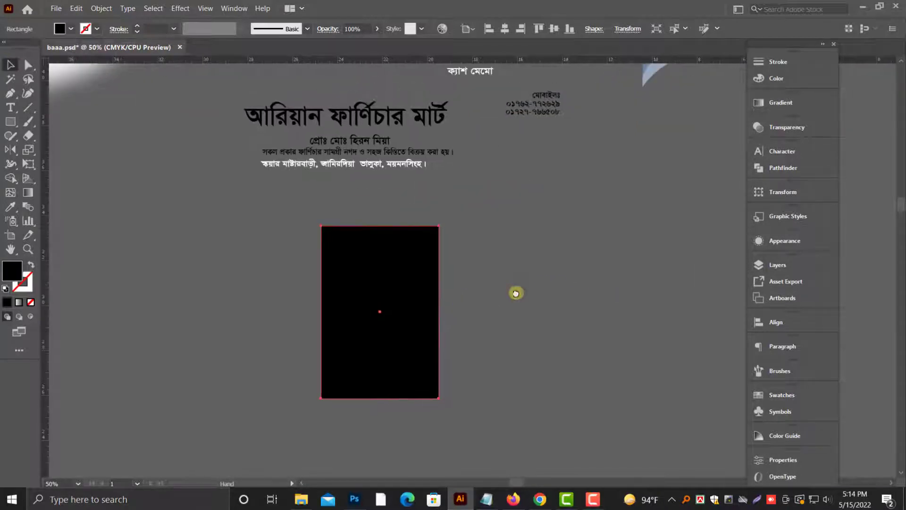
click(775, 88)
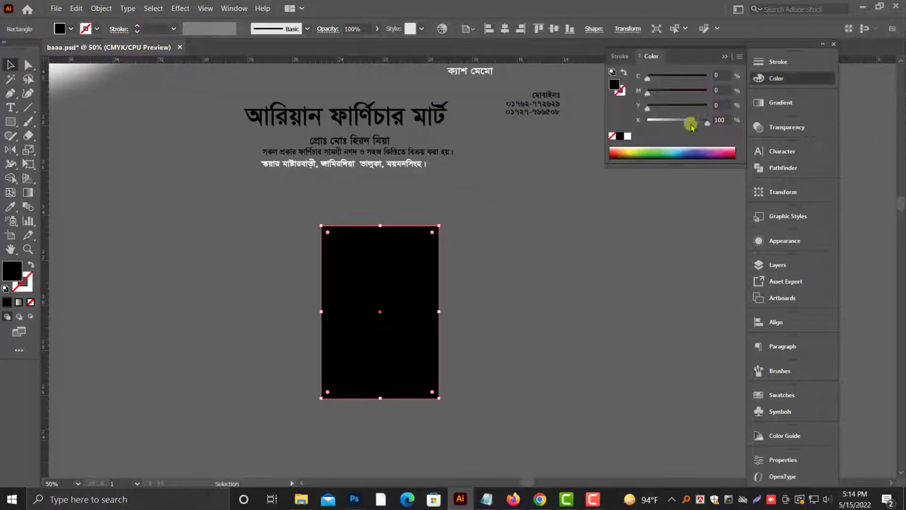
drag(652, 122, 643, 122)
click(725, 56)
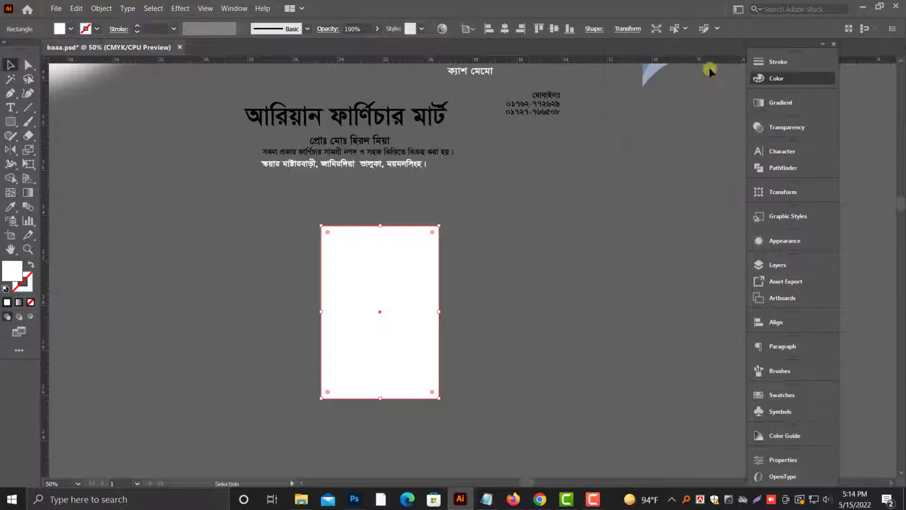
Step: Lock the white page rectangle
click(102, 9)
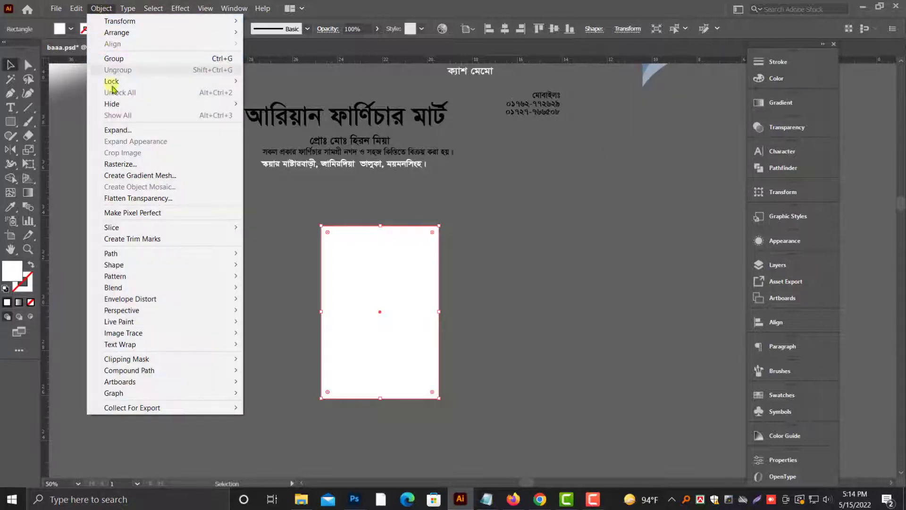
mouse_move(135, 82)
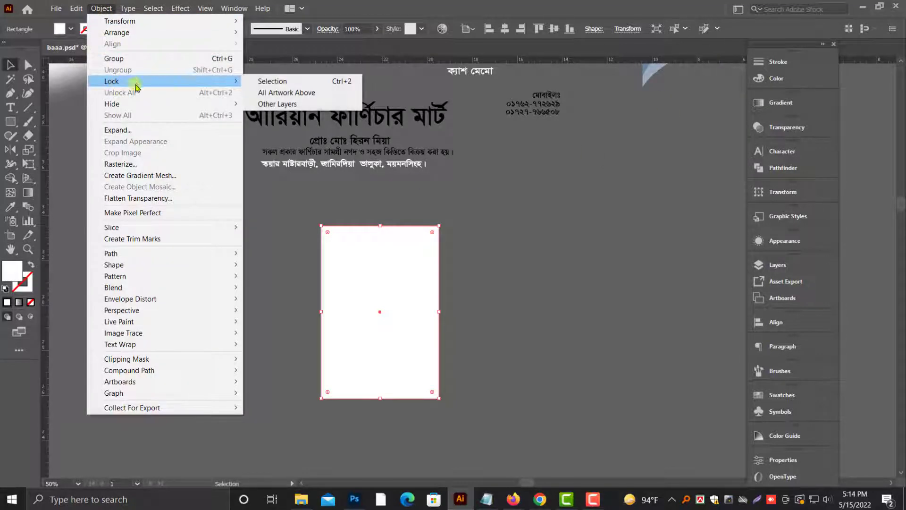
click(338, 84)
Step: Move the shop title and the three text lines under it beside the white page and scale them down
scroll(267, 255, up, 4)
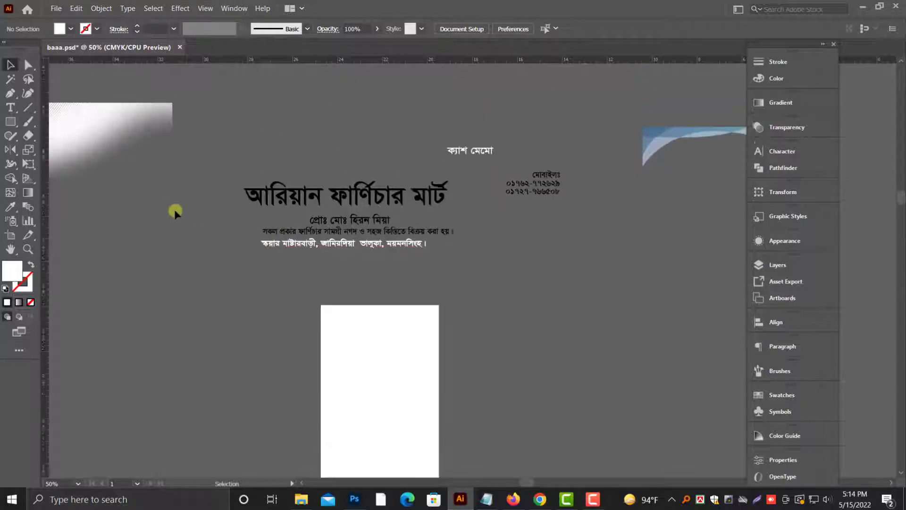
scroll(292, 243, down, 1)
scroll(321, 269, up, 1)
scroll(338, 179, down, 2)
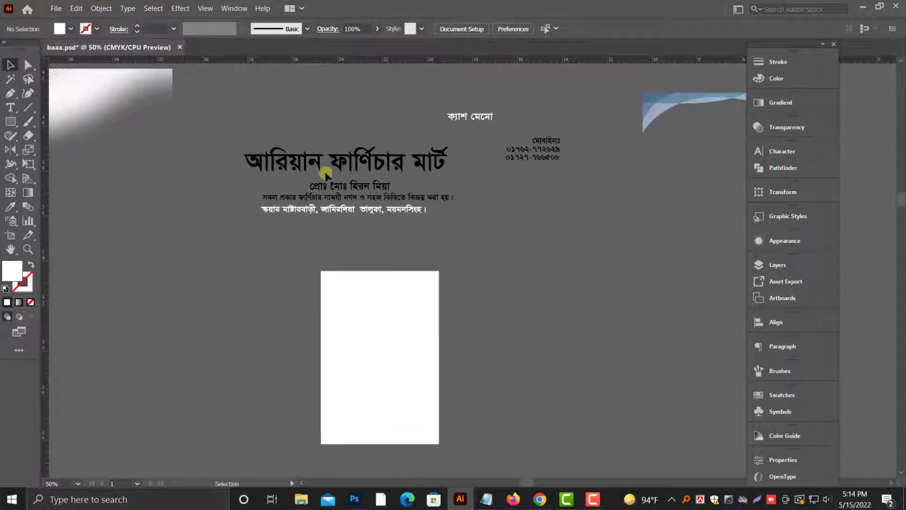
drag(374, 159, 566, 247)
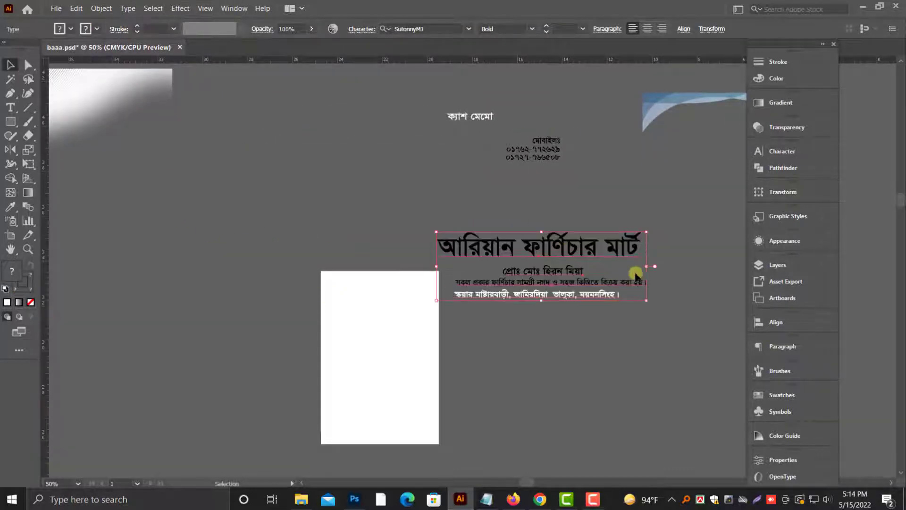
drag(646, 268, 588, 258)
drag(544, 260, 561, 310)
Step: Move the shop title alone above the white page and scale it down to about 57.9 pt
click(569, 270)
scroll(446, 277, up, 4)
drag(607, 327, 284, 194)
drag(530, 208, 471, 208)
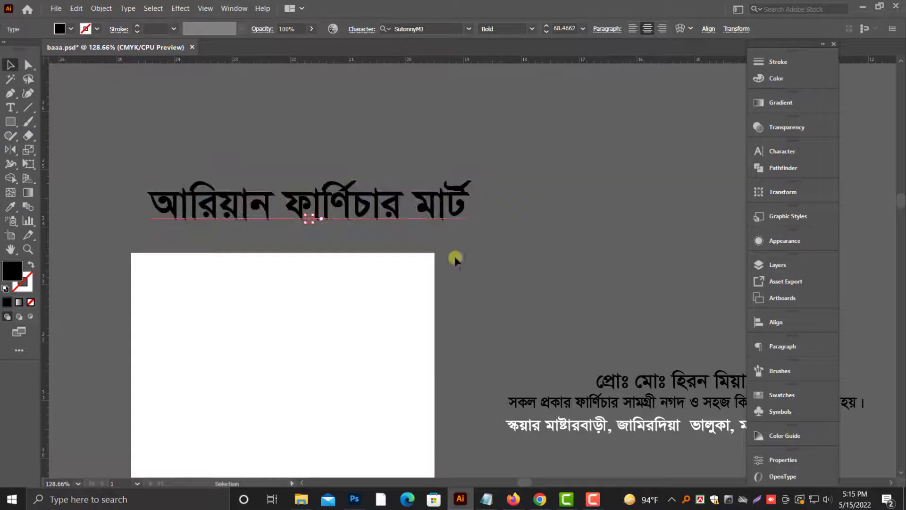
drag(529, 256, 635, 220)
click(389, 275)
scroll(389, 275, down, 5)
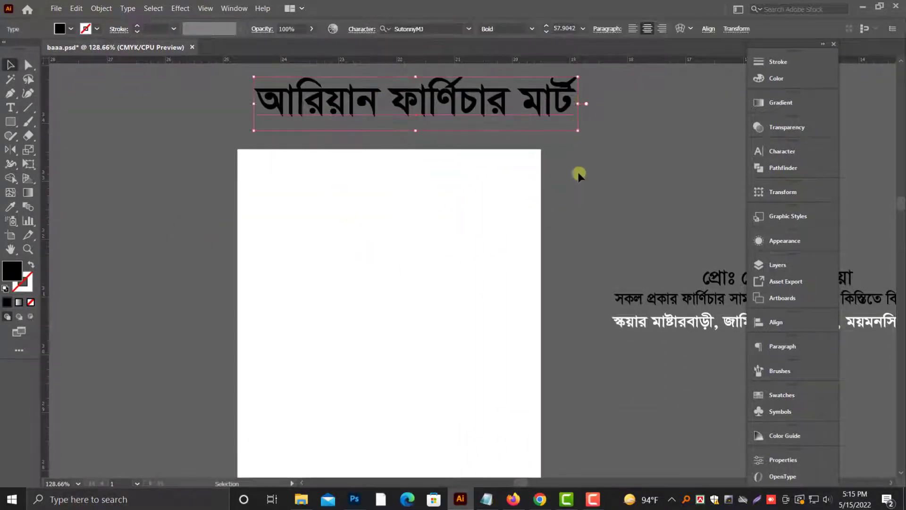
Step: Place a horizontal guide across the white page, about 1.5 in below its upper edge
scroll(567, 211, down, 3)
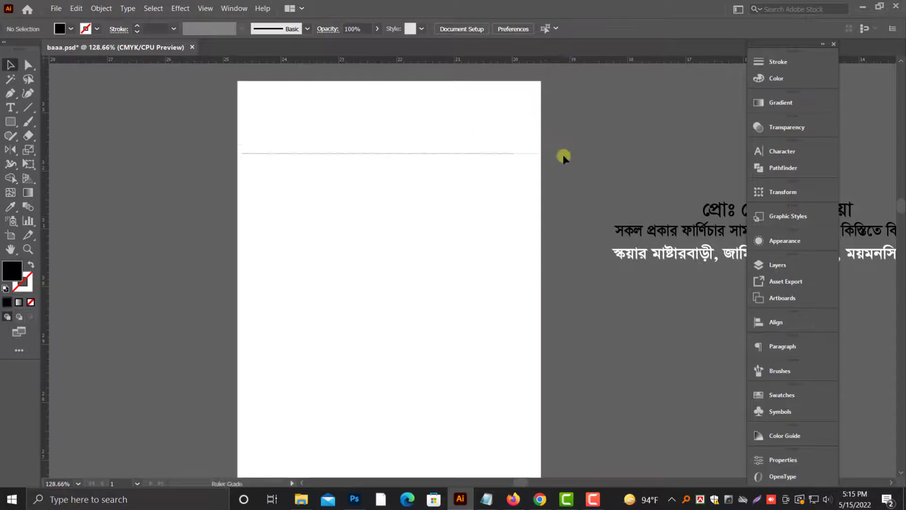
drag(564, 155, 563, 167)
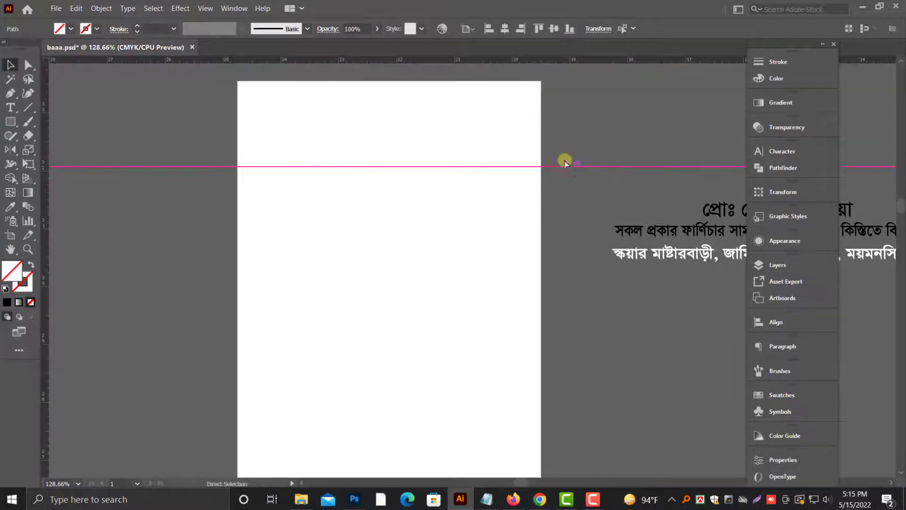
key(ctrl+minus)
scroll(566, 170, down, 4)
scroll(554, 185, up, 7)
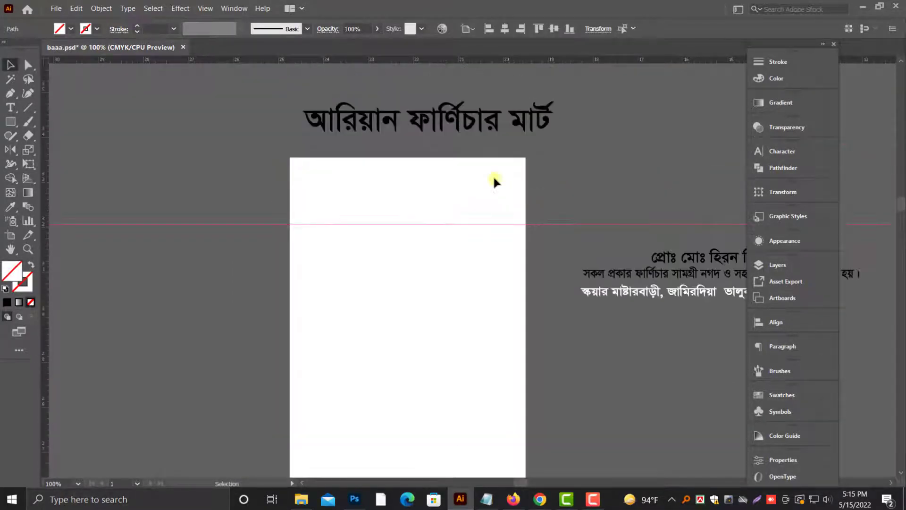
Step: Change the shop title's font to Li Azad Feni ANSI V1
click(492, 140)
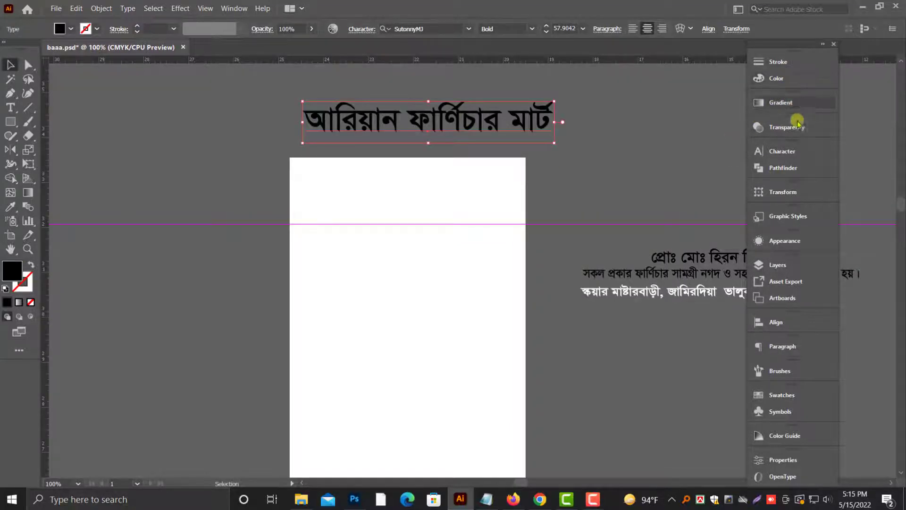
click(798, 151)
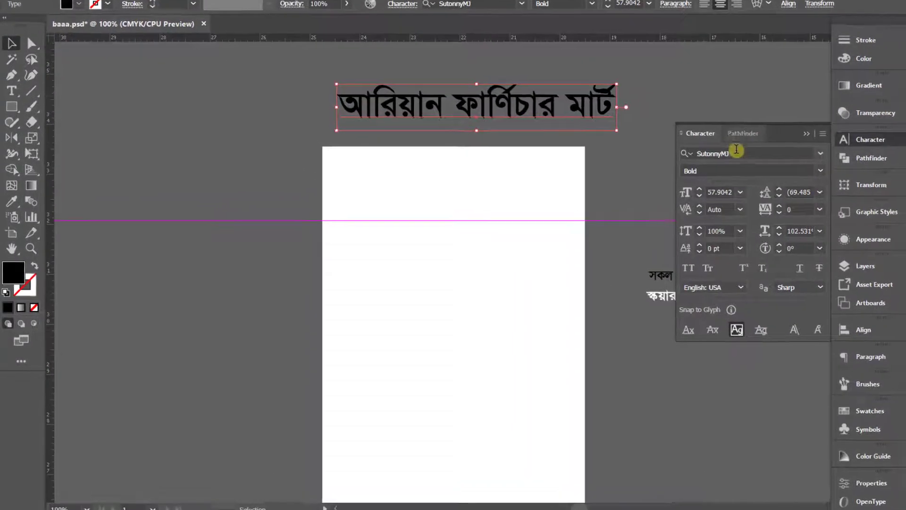
click(736, 151)
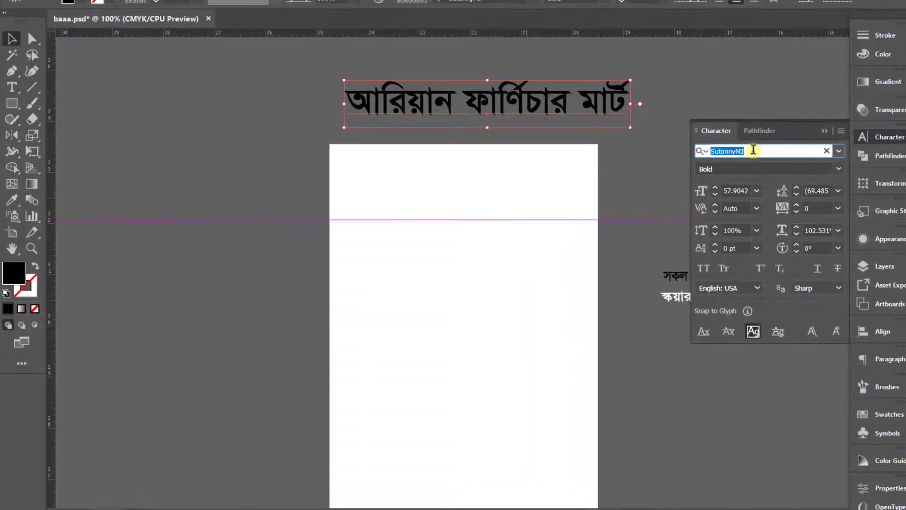
text(li)
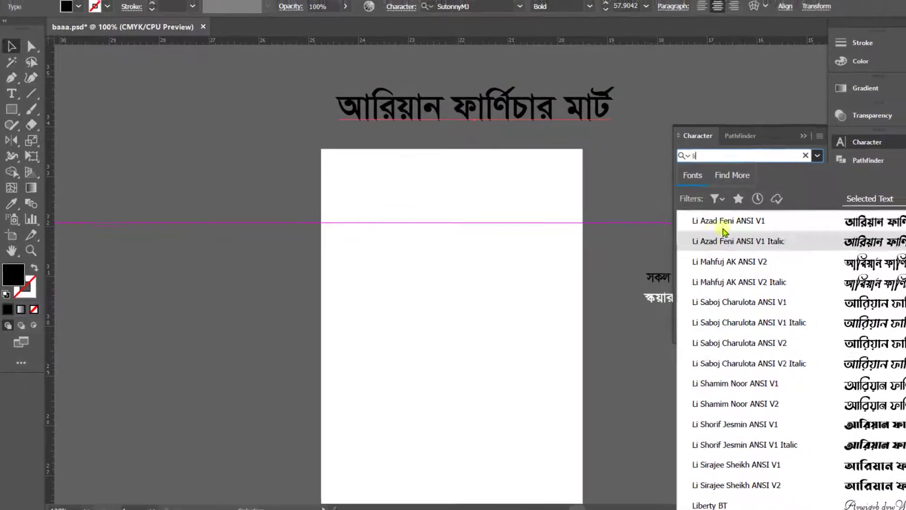
click(725, 231)
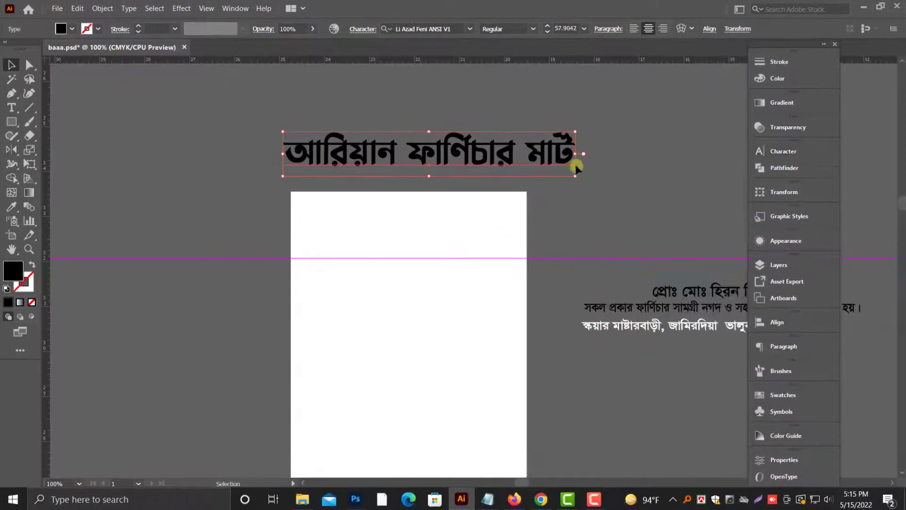
Step: Place the shop title over the upper part of the white page at about 49.2 pt and bring it to the front
drag(576, 167, 532, 225)
right_click(504, 223)
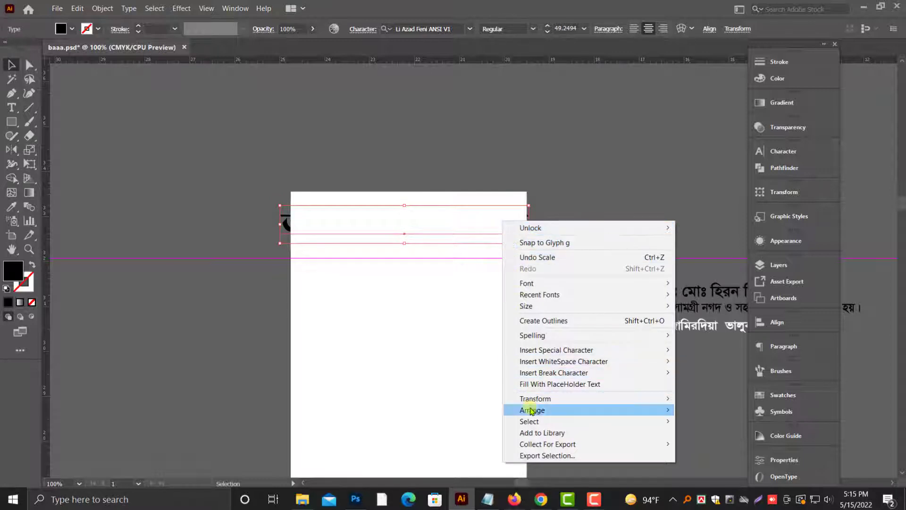
mouse_move(532, 410)
click(702, 412)
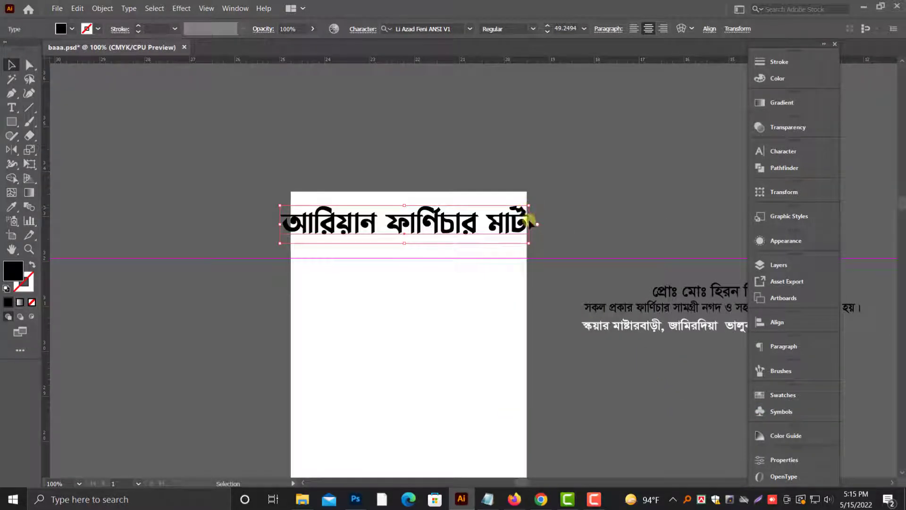
Step: Scale the shop title down to about 40.3 pt and position it inside the page's upper edge
key(ctrl+shift+o)
drag(529, 226, 506, 225)
drag(482, 227, 492, 217)
key(ctrl+minus)
key(ctrl+minus)
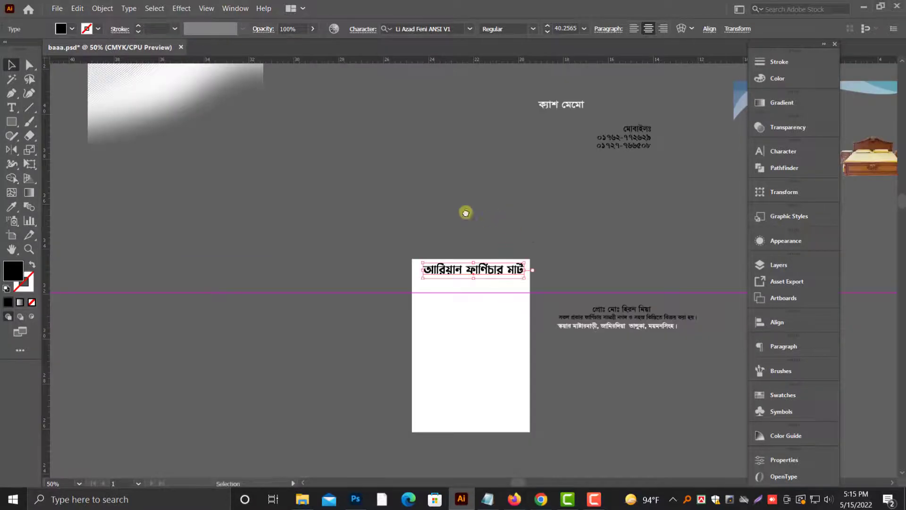
scroll(466, 213, right, 1)
scroll(466, 213, down, 1)
click(464, 215)
scroll(464, 216, up, 1)
scroll(464, 216, down, 1)
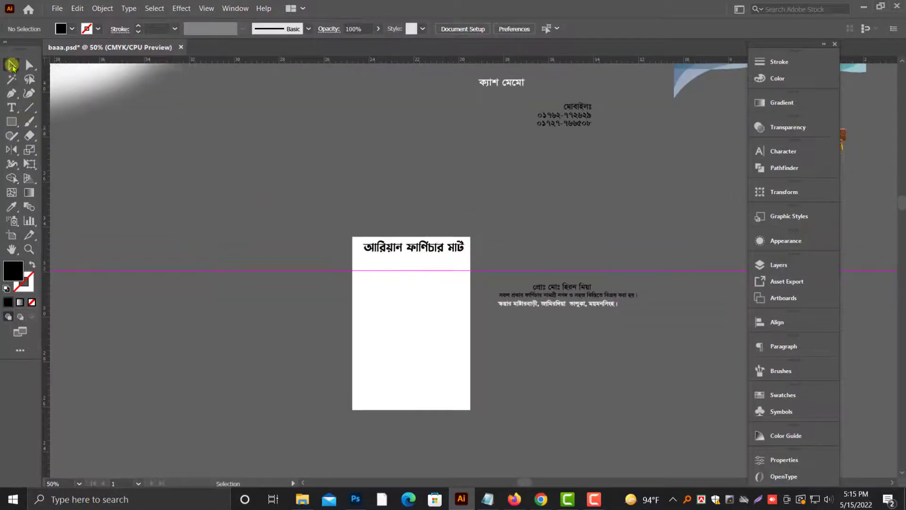
scroll(382, 333, down, 1)
scroll(380, 311, down, 1)
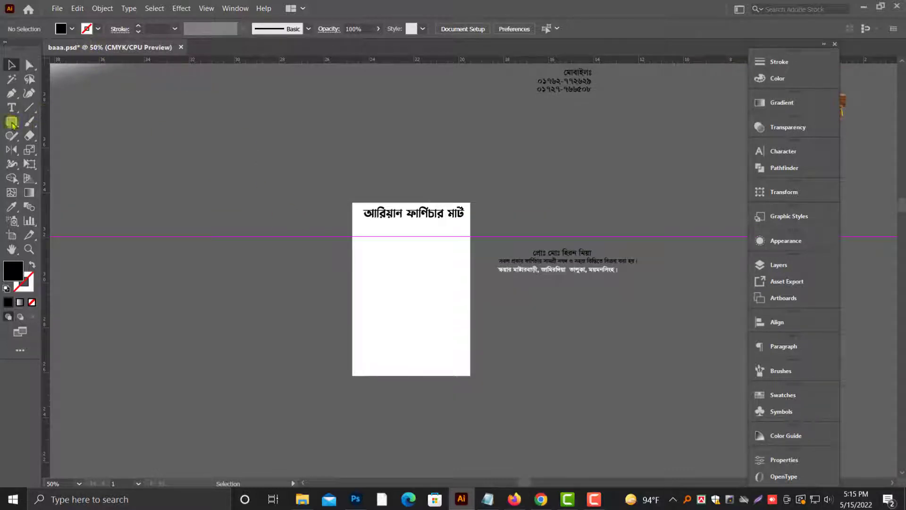
scroll(362, 244, down, 2)
key(ctrl+plus)
key(ctrl+plus)
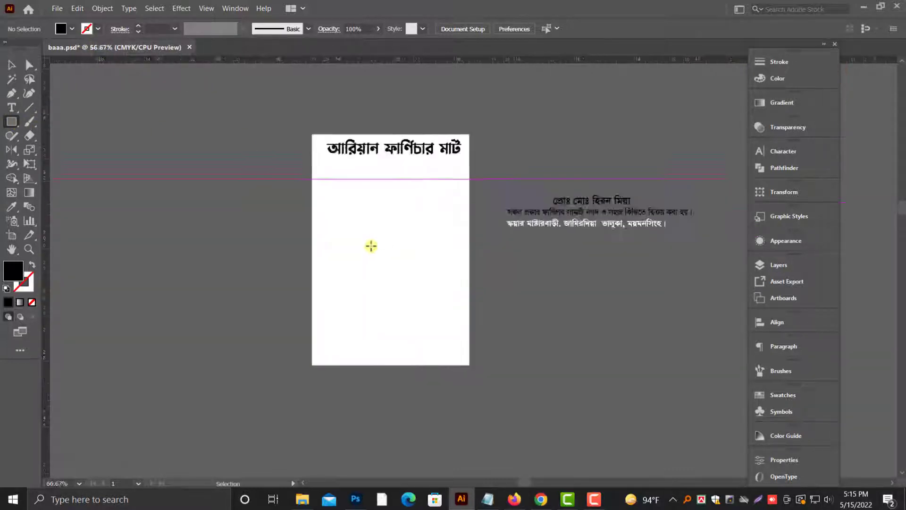
scroll(371, 246, up, 3)
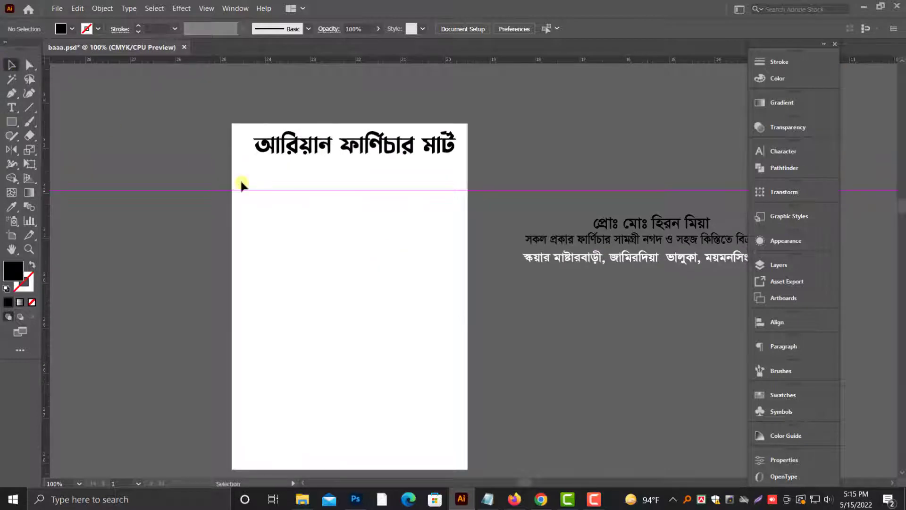
scroll(241, 184, up, 3)
click(661, 295)
click(585, 169)
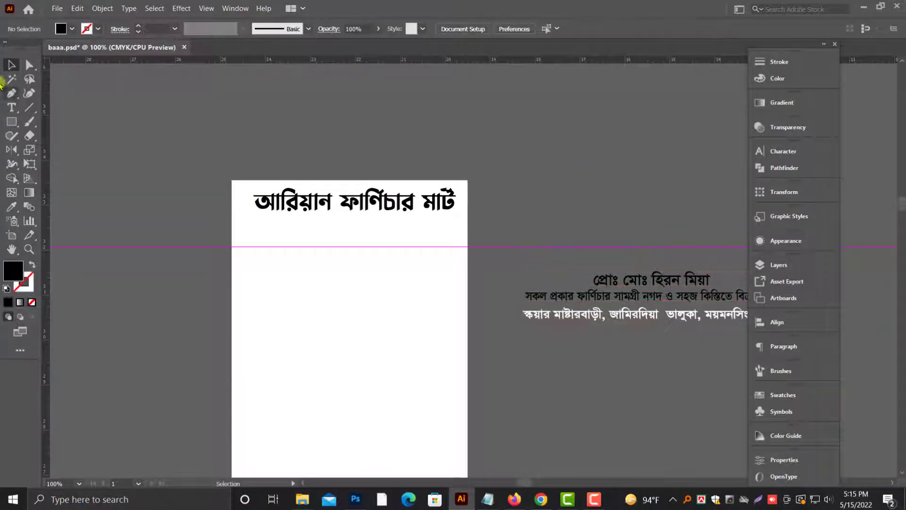
Step: Unlock the white page rectangle and paste a copy of it in front, at the same position
scroll(212, 143, down, 1)
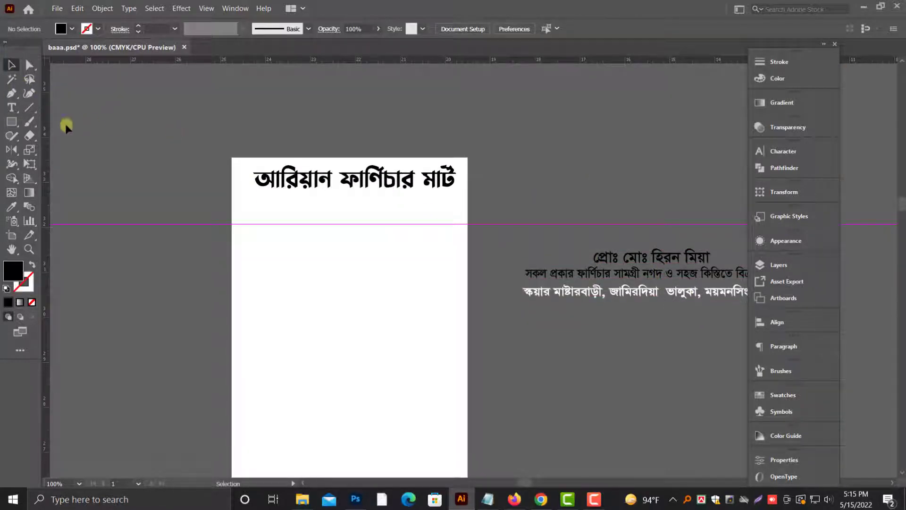
click(104, 9)
click(121, 91)
scroll(160, 169, down, 1)
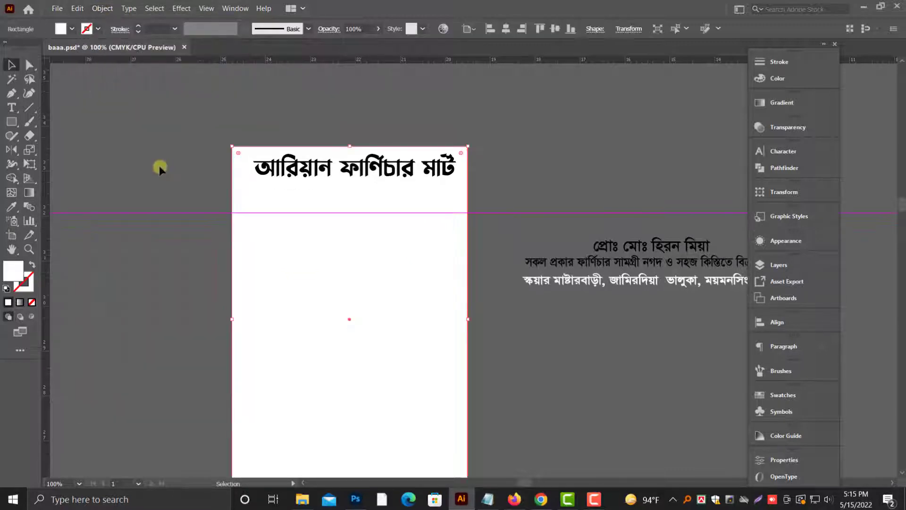
scroll(395, 339, down, 2)
click(75, 10)
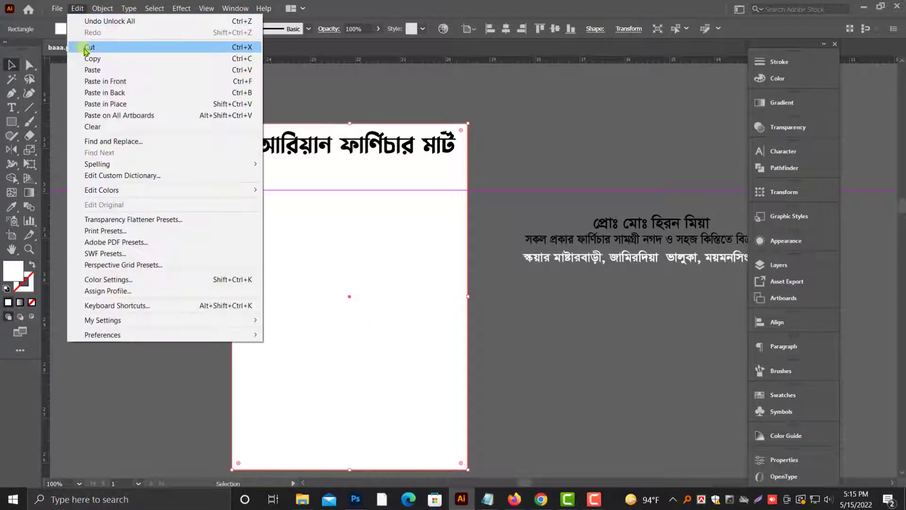
click(93, 59)
click(77, 8)
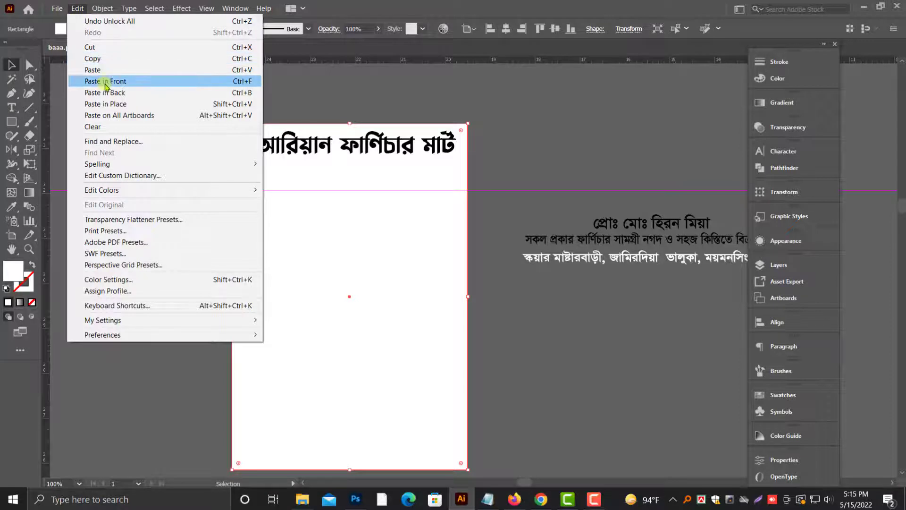
click(97, 82)
Step: Shorten the copied rectangle from its lower edge up to the guide, forming a header band
scroll(337, 363, down, 3)
drag(350, 436, 375, 156)
scroll(381, 175, up, 3)
scroll(381, 175, up, 2)
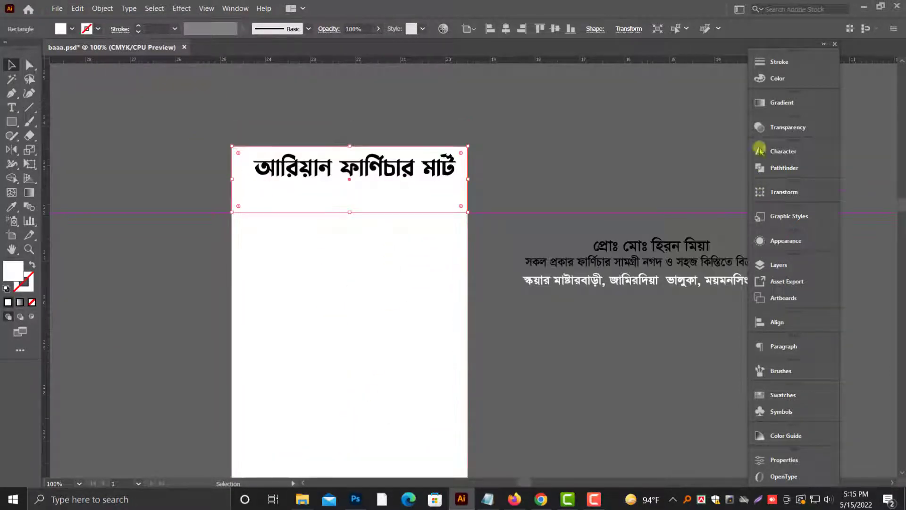
Step: Fill the header band with a white-to-black linear gradient
click(781, 102)
click(658, 192)
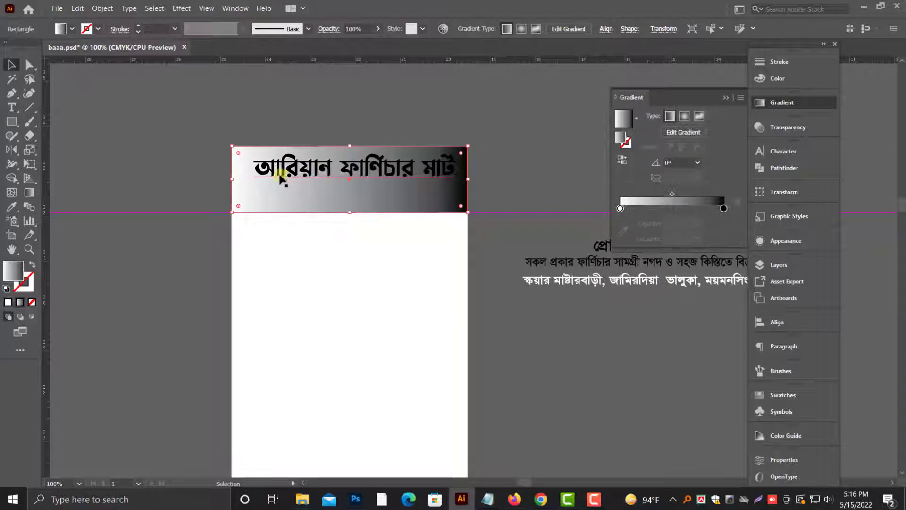
Step: Set the angle of the header band's gradient to 90°
scroll(341, 99, up, 3)
drag(455, 198, 438, 174)
key(alt+space)
click(437, 173)
click(479, 325)
scroll(590, 257, up, 2)
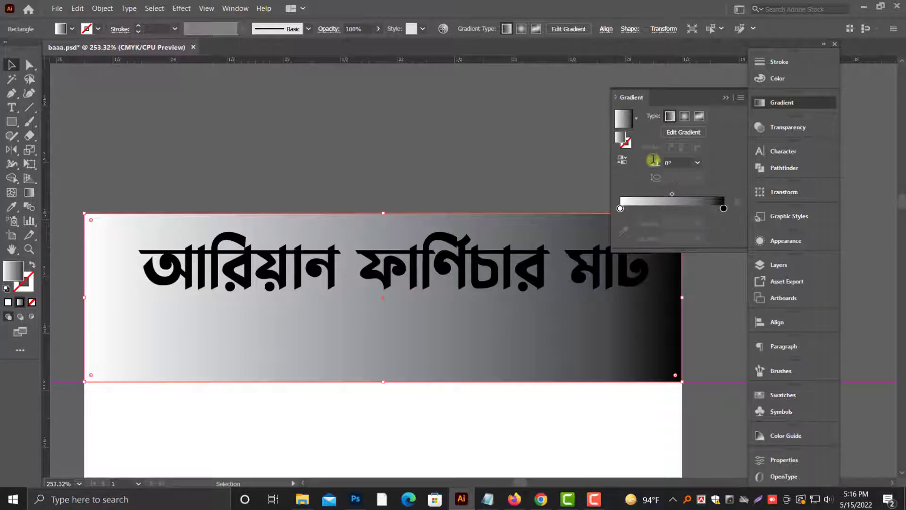
key(Return)
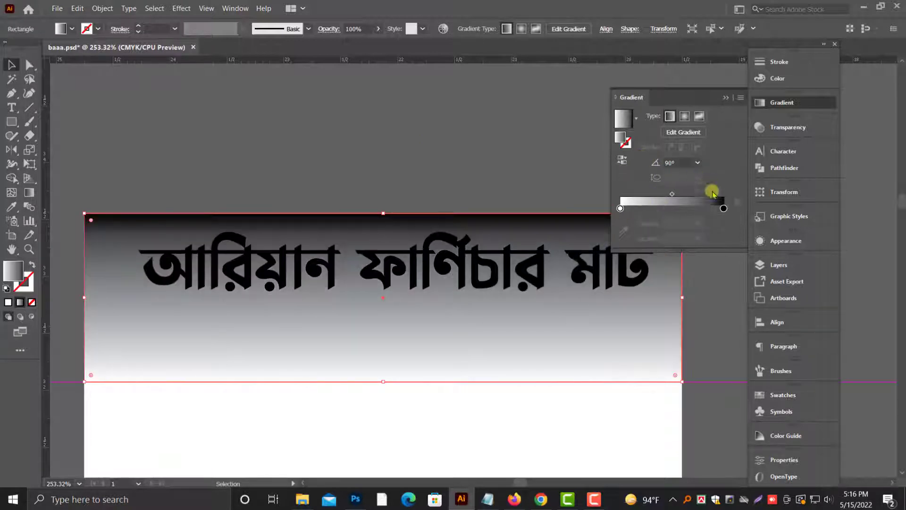
Step: Change the black end stop of the header gradient to 25% black
click(778, 79)
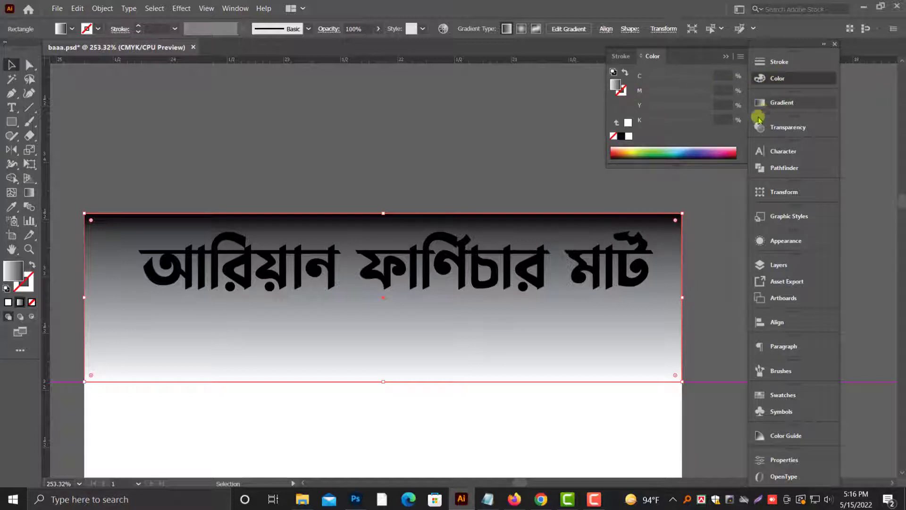
click(781, 102)
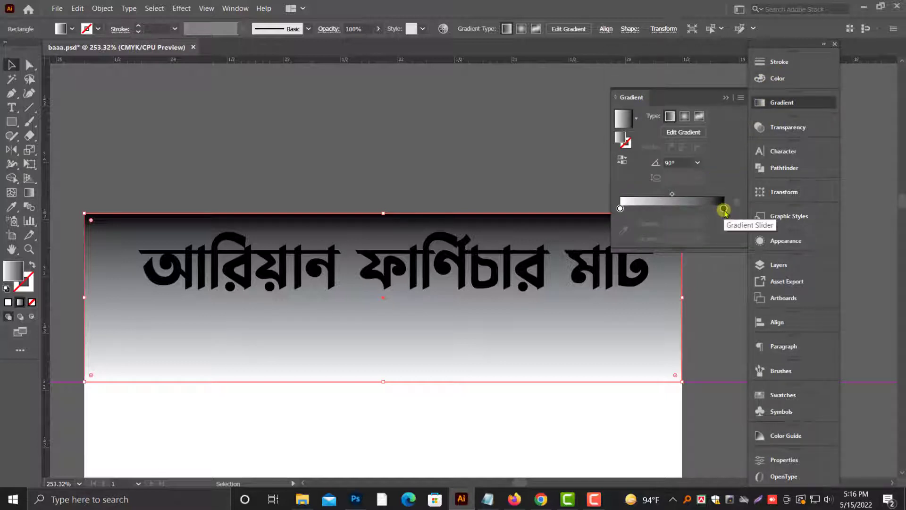
click(778, 79)
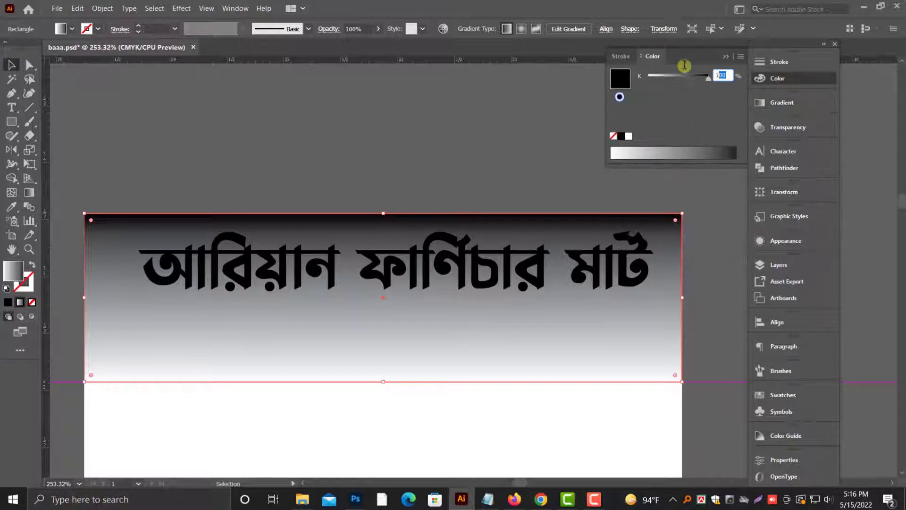
click(794, 110)
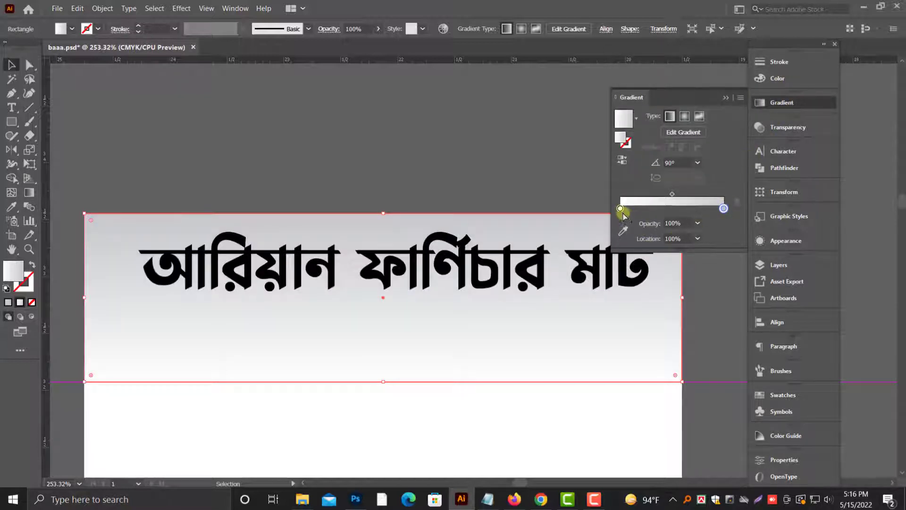
Step: Add a white stop near the middle of the header gradient and set the start stop to 30% black
click(672, 209)
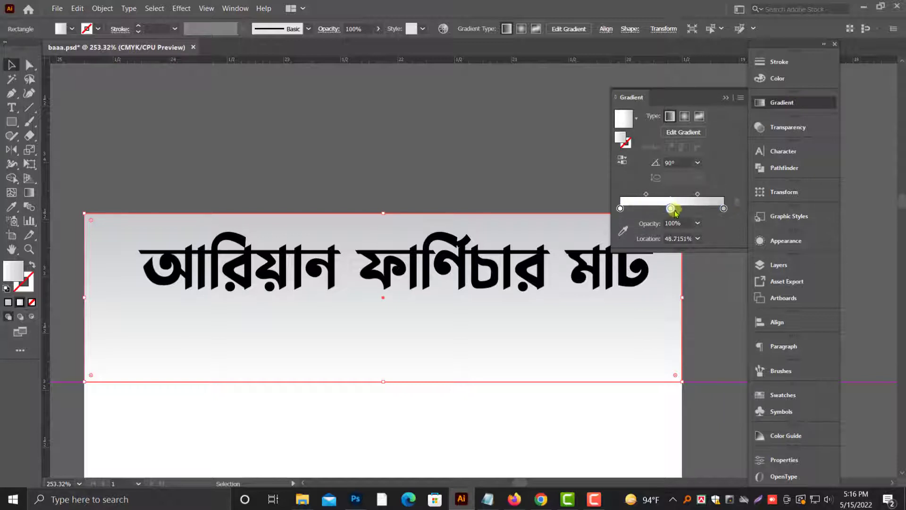
click(623, 207)
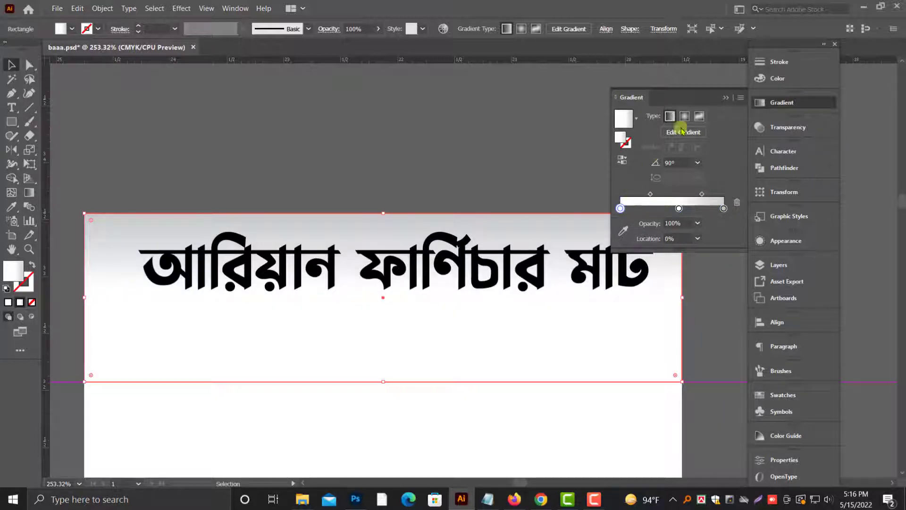
click(788, 81)
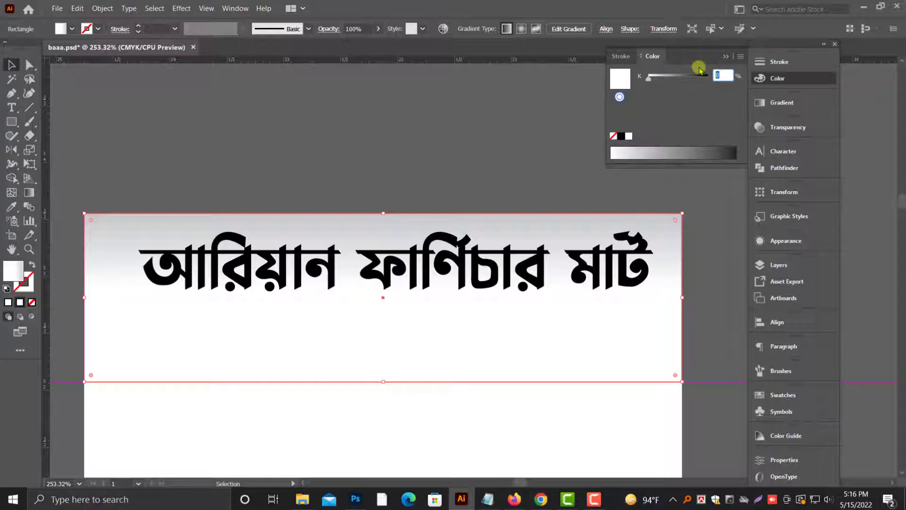
text(30)
key(Return)
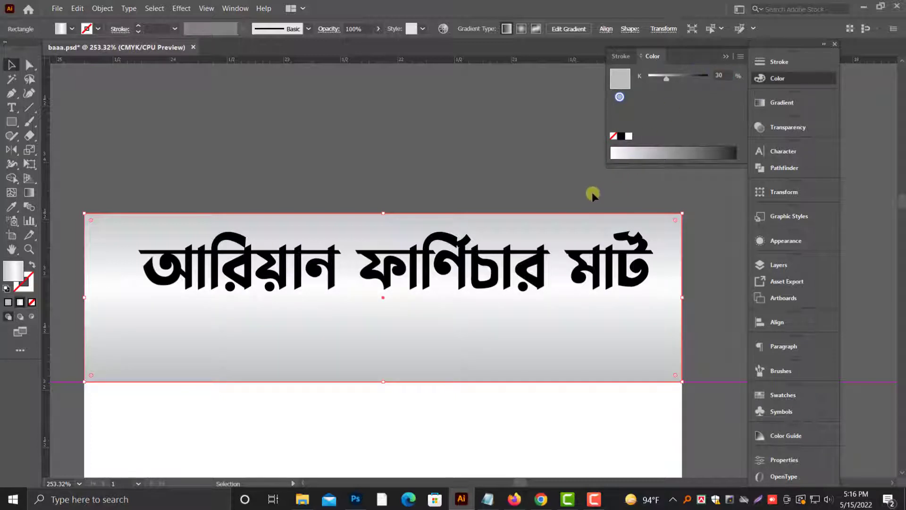
Step: Adjust the header gradient's midpoints, move its middle stop to about 52%, and lighten the gray start stop
click(795, 104)
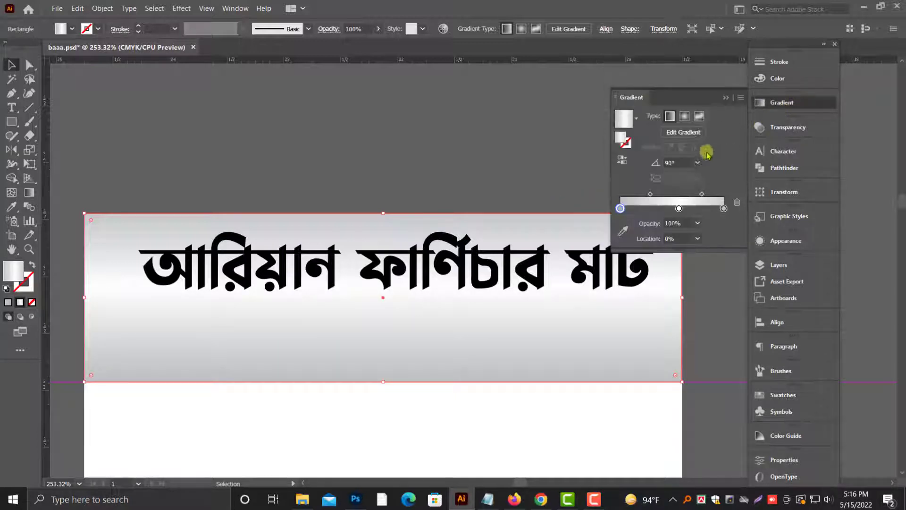
drag(650, 195, 648, 195)
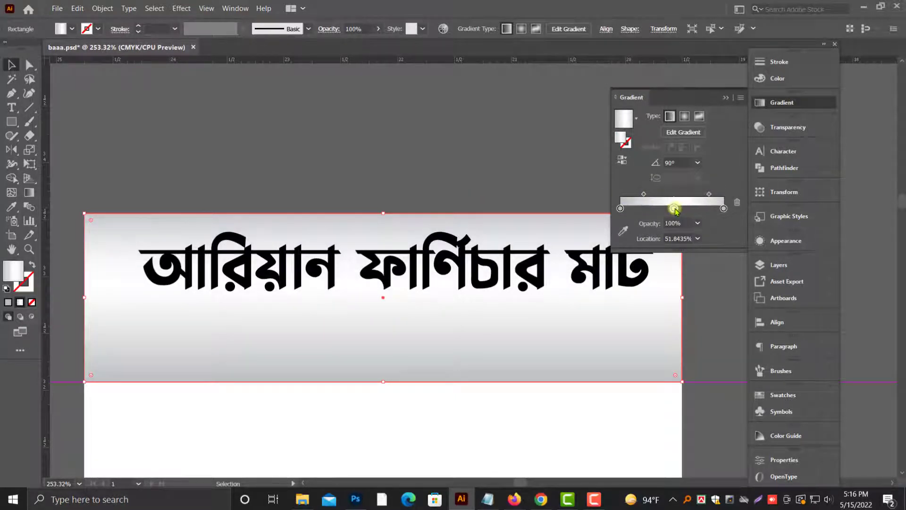
click(781, 79)
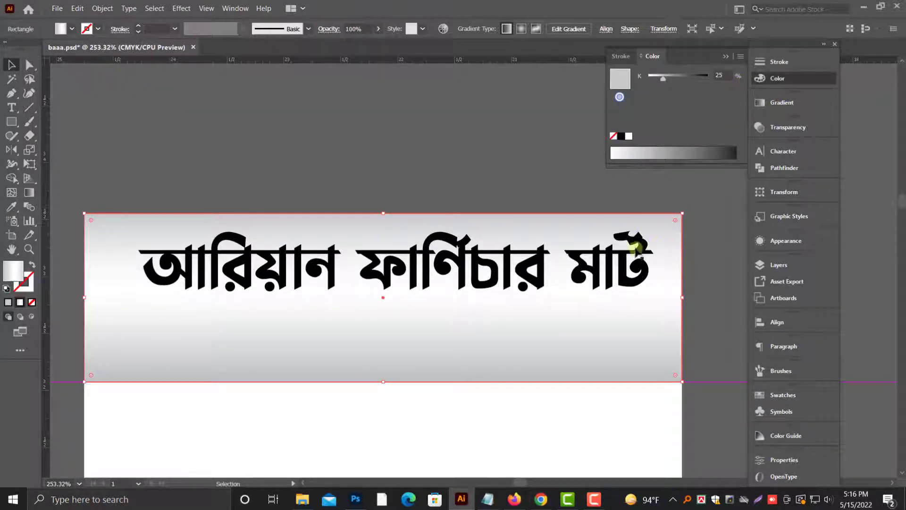
click(782, 103)
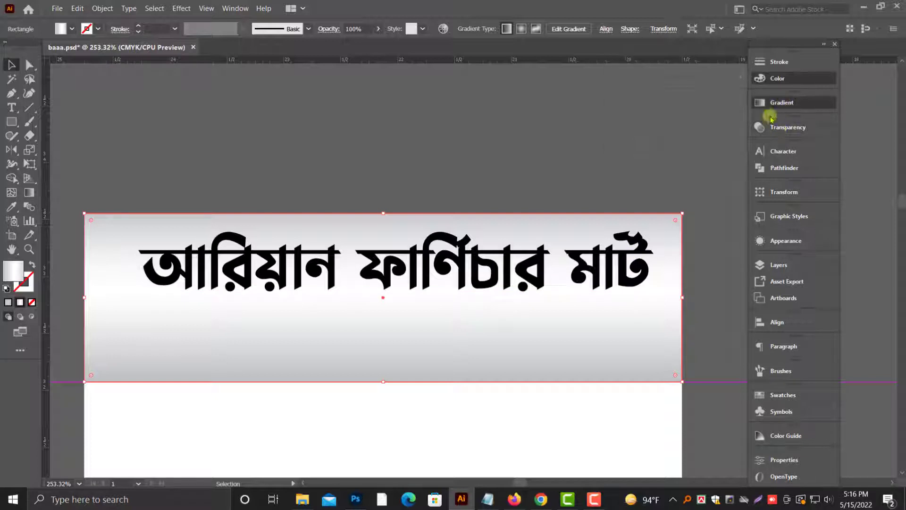
click(780, 79)
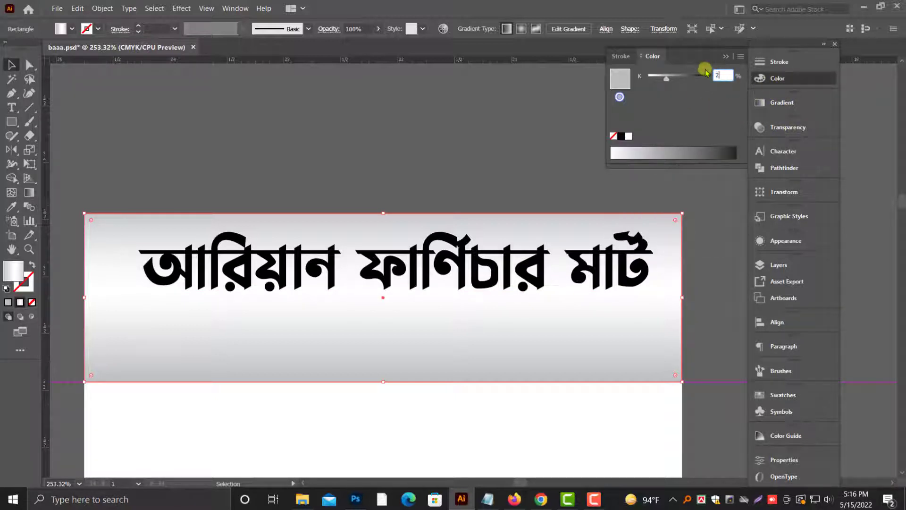
click(726, 59)
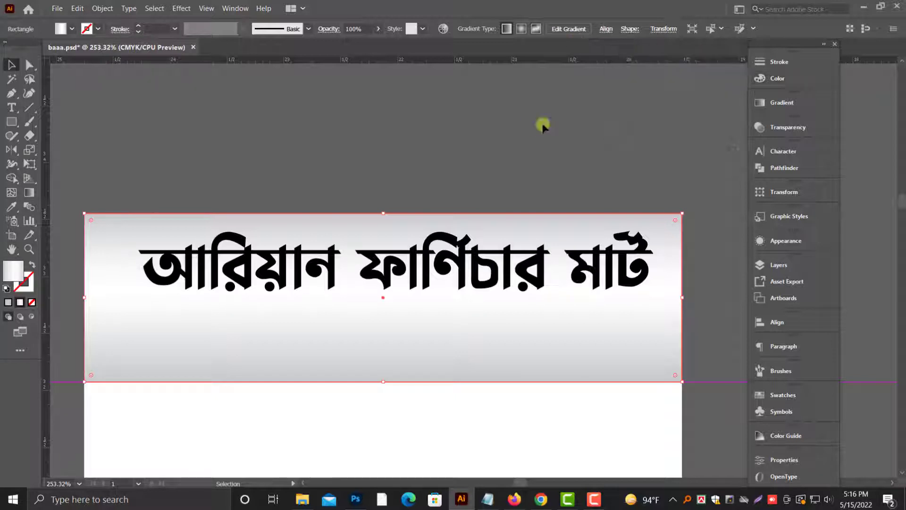
Step: Move the wavy-line pattern image over the header band and scale it down until it fits inside the band
click(531, 126)
key(ctrl+1)
key(ctrl+minus)
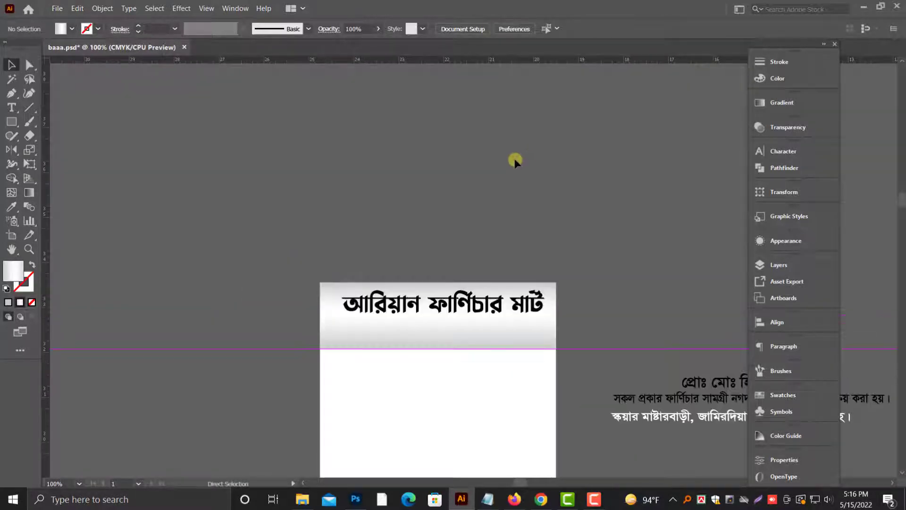
drag(153, 112, 457, 284)
key(ctrl+plus)
key(ctrl+plus)
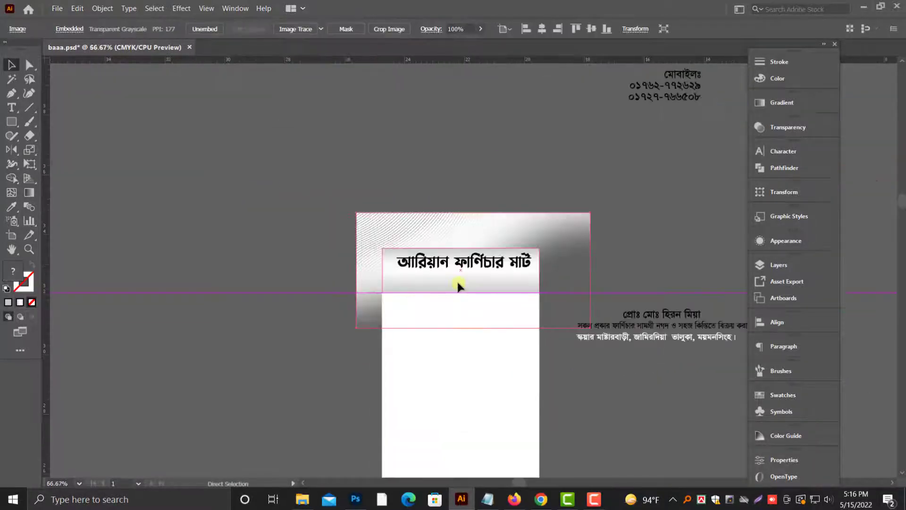
drag(648, 273, 527, 270)
key(ctrl+plus)
Step: Bring the pattern image to the front of the header artwork
right_click(458, 293)
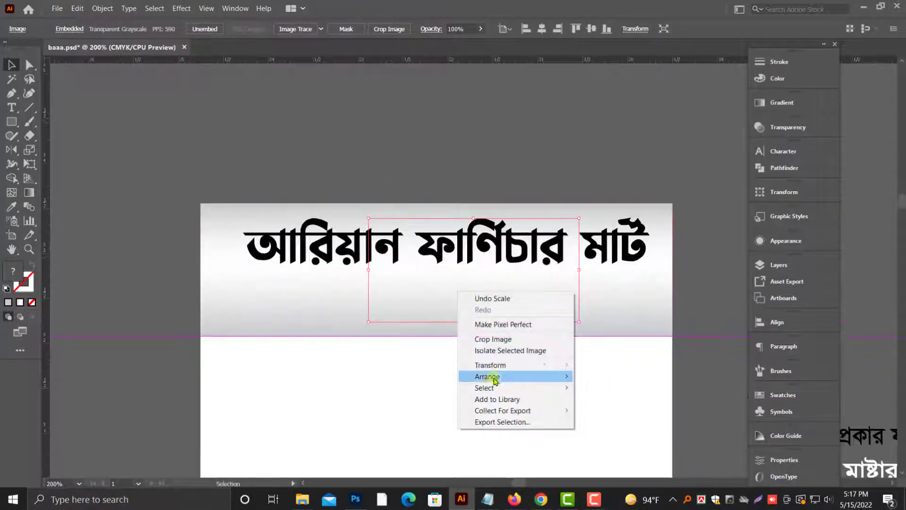
mouse_move(491, 376)
click(599, 377)
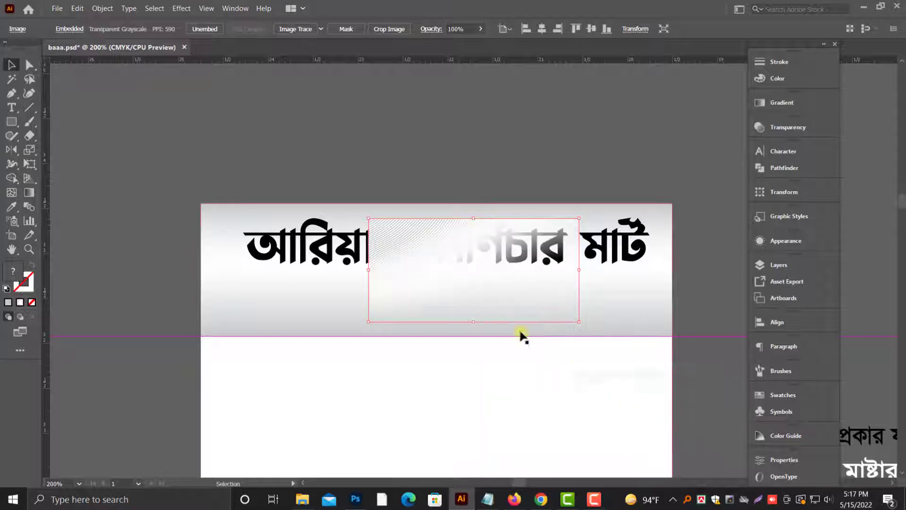
Step: Move the pattern image so its corner meets the header band's upper-left corner exactly
drag(408, 262, 245, 255)
key(z)
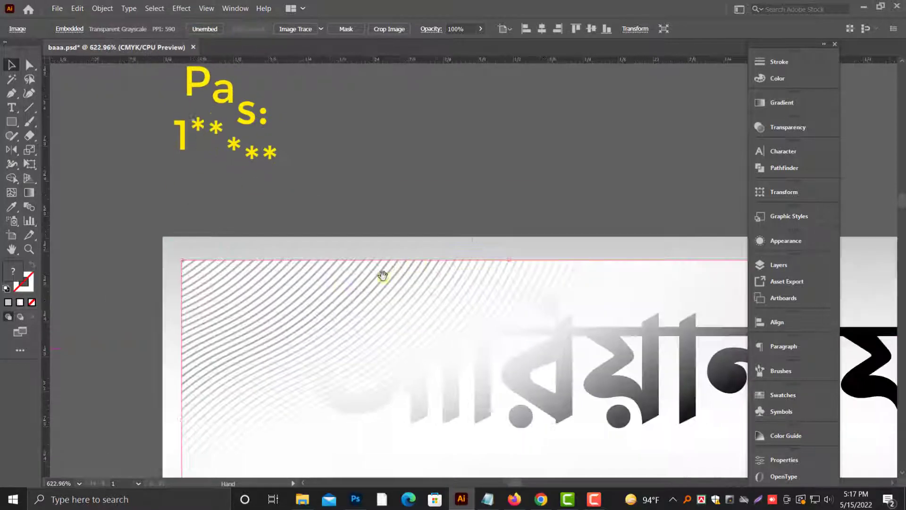
drag(345, 282, 326, 263)
scroll(334, 266, down, 1)
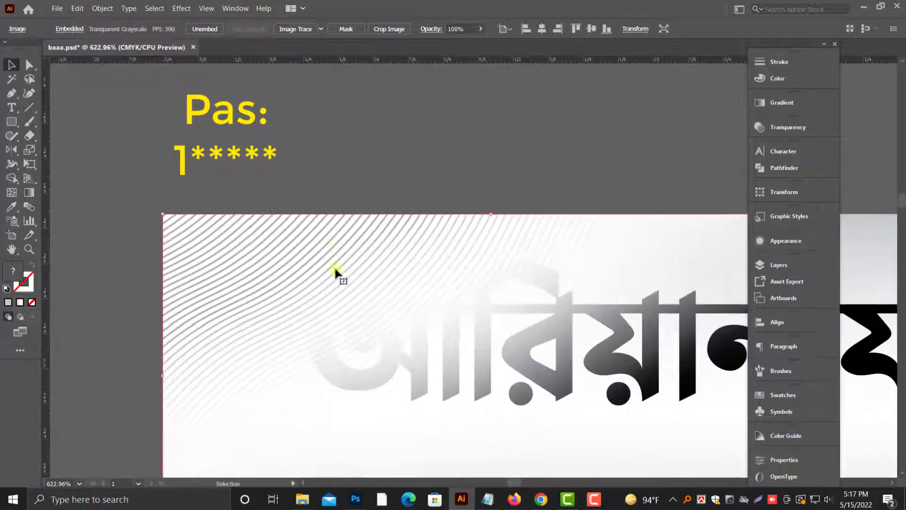
key(ctrl+minus)
key(ctrl+minus)
key(ctrl+minus)
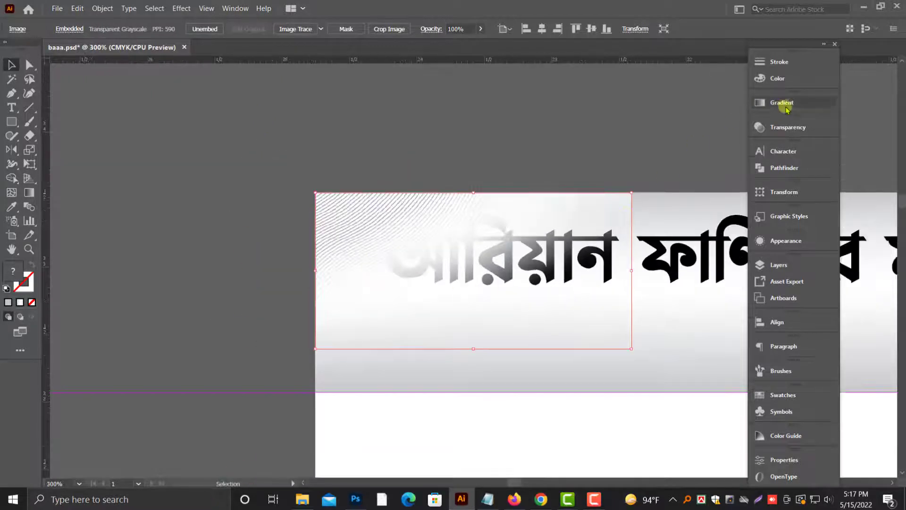
Step: Set the pattern image's blending mode to Multiply
click(788, 127)
click(640, 140)
click(632, 160)
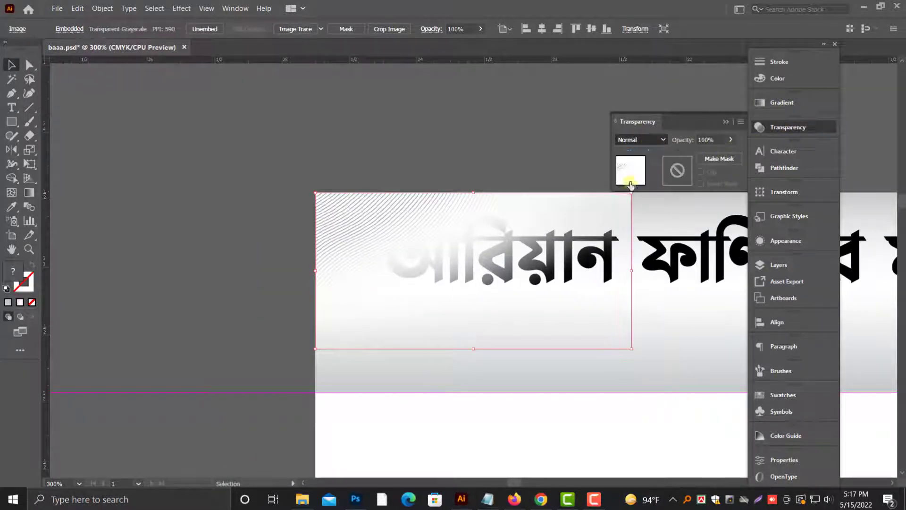
drag(447, 151, 267, 141)
click(270, 142)
Step: Scale the shop title down and reposition it near the header band's upper edge, roughly centered
click(495, 237)
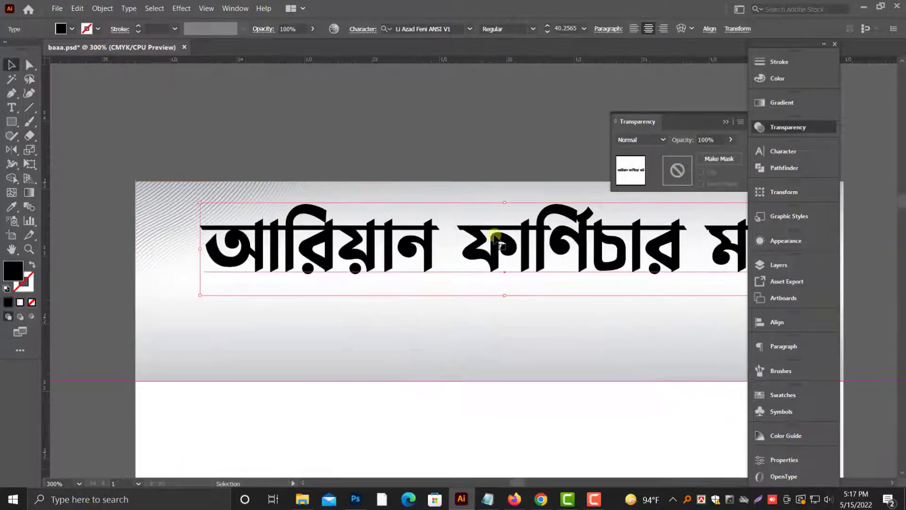
key(ctrl+minus)
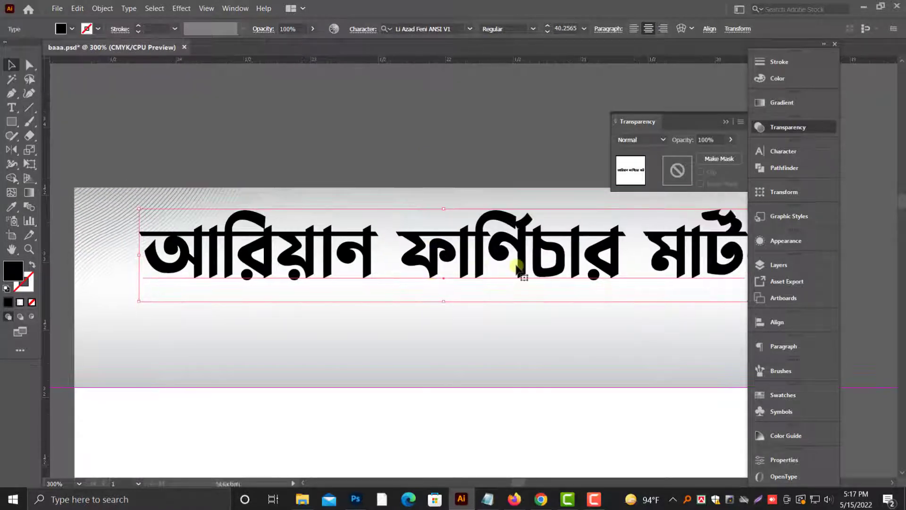
key(v)
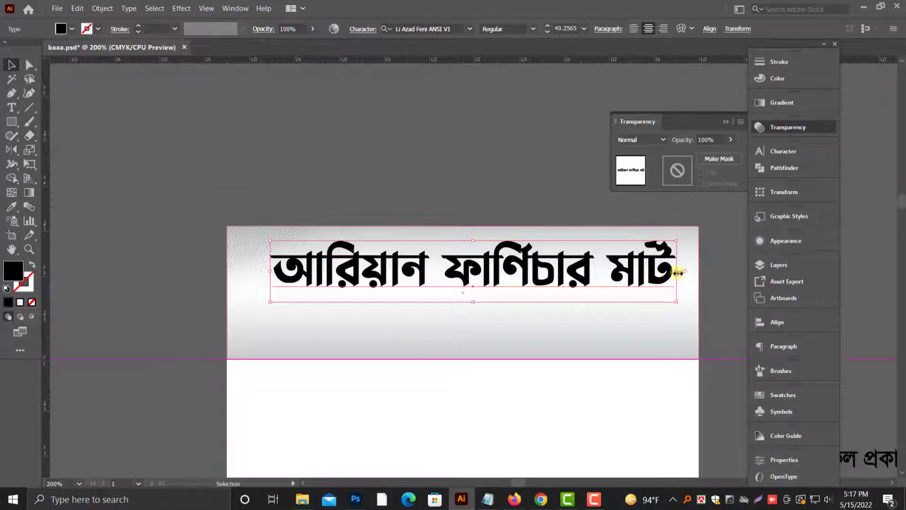
shift+drag(676, 271, 612, 271)
drag(561, 269, 578, 260)
click(483, 184)
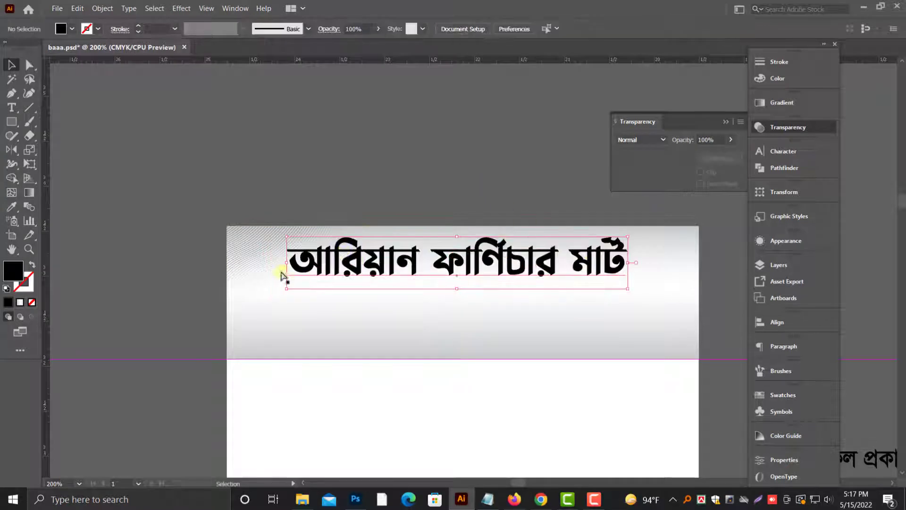
Step: Enlarge the pattern image proportionally from its upper-left corner until it spans the header band's full height
ctrl+drag(193, 185, 641, 312)
click(168, 274)
scroll(433, 407, down, 1)
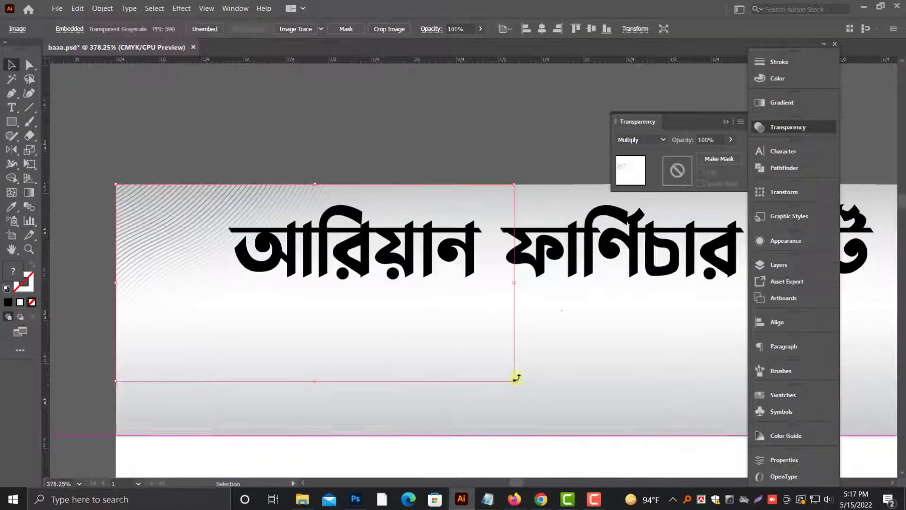
drag(515, 380, 623, 451)
key(ctrl+minus)
key(ctrl+minus)
key(ctrl+minus)
drag(594, 398, 403, 350)
Step: Copy the pattern image and paste the copy in front at the same position
key(alt+space)
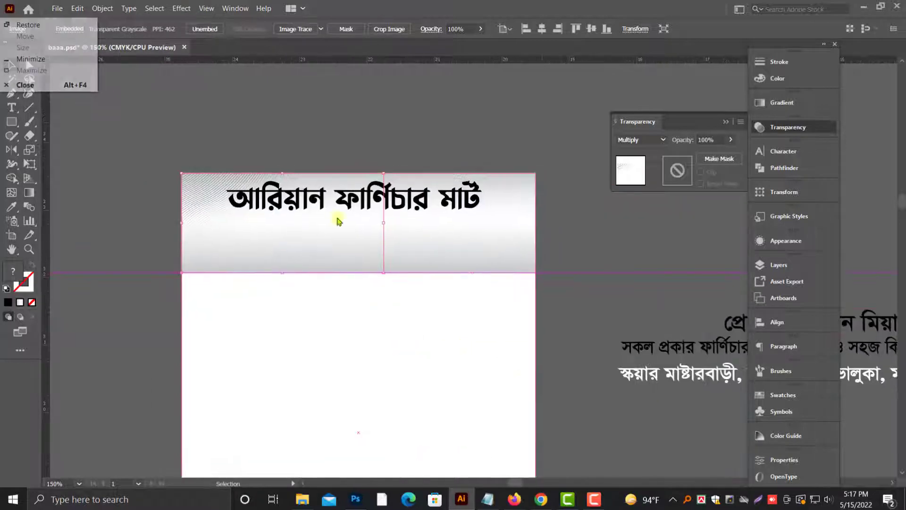
click(247, 196)
click(215, 201)
click(77, 9)
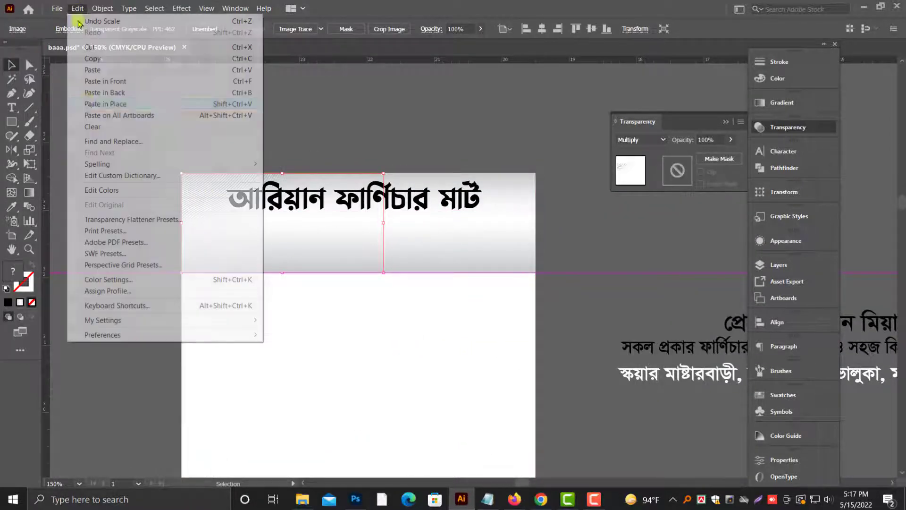
click(90, 59)
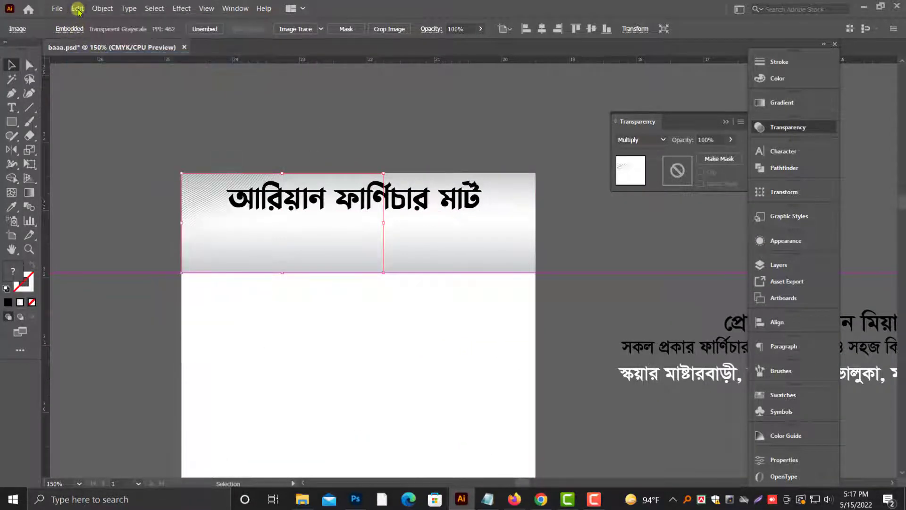
click(77, 8)
click(114, 82)
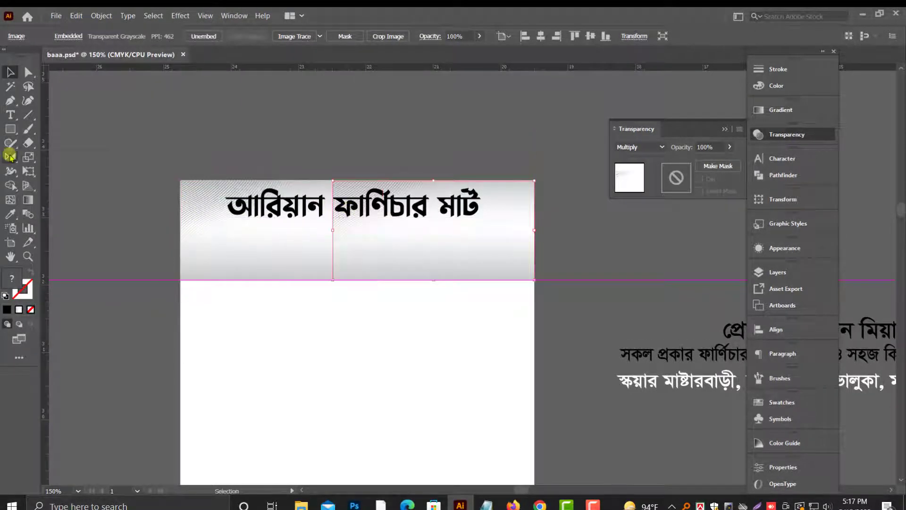
Step: Reflect the copied pattern image across the vertical axis at the header band's opposite end to mirror the original
right_click(11, 157)
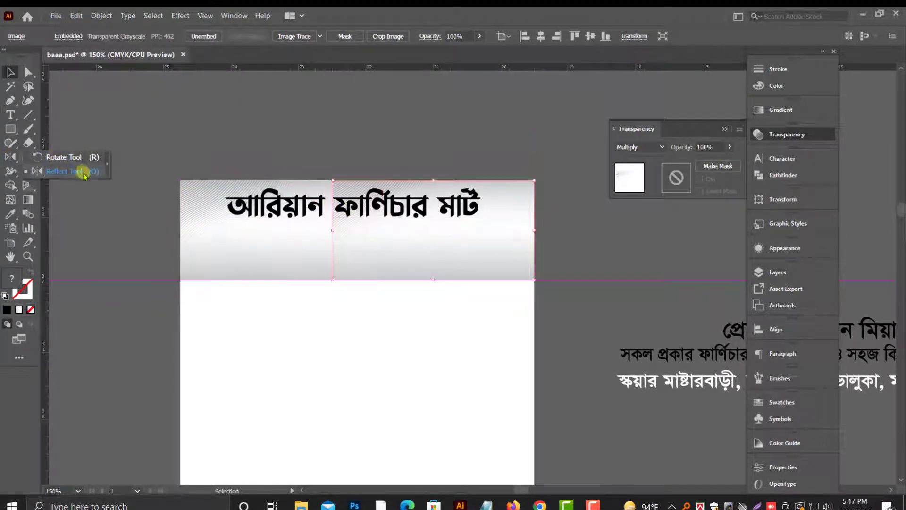
click(83, 172)
key(Return)
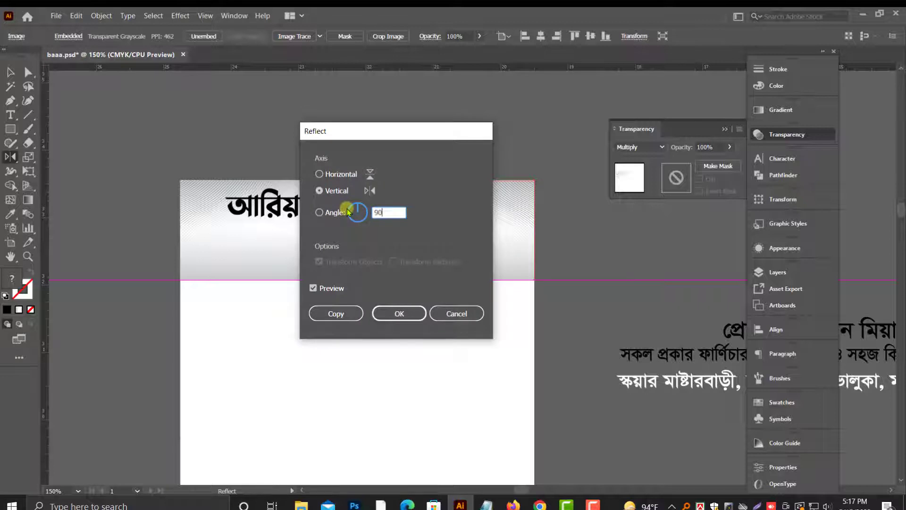
click(378, 313)
key(v)
click(156, 188)
Step: Scale the shop title down slightly and keep it centered near the header band's upper edge
click(351, 233)
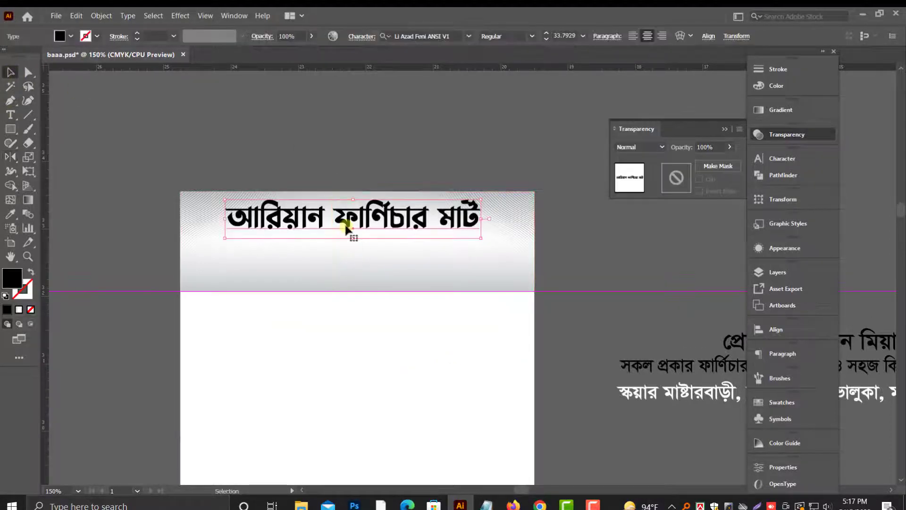
click(458, 127)
scroll(468, 275, down, 1)
scroll(491, 198, up, 3)
click(590, 236)
drag(590, 285, 563, 258)
click(331, 307)
click(340, 258)
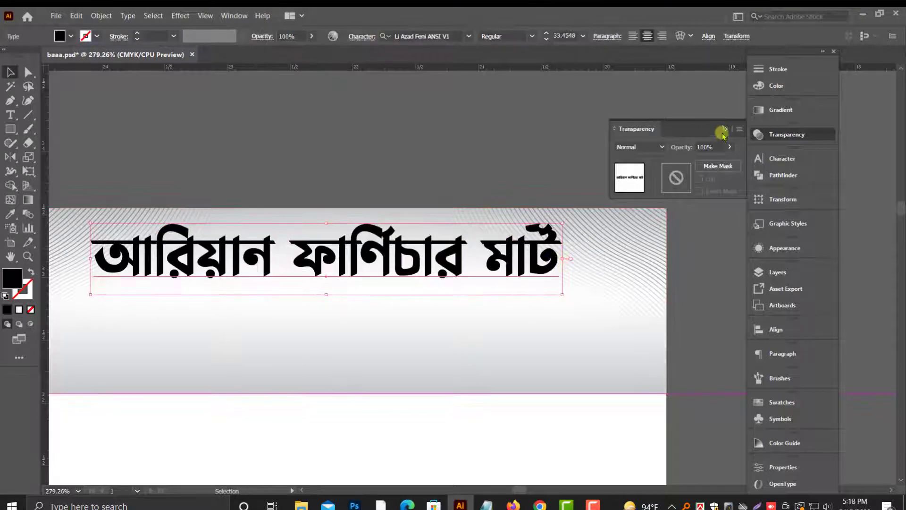
click(725, 129)
Step: Move the three loose text lines with the proprietor, goods and address details to just above the artboard
scroll(676, 175, down, 3)
key(ctrl+minus)
key(ctrl+minus)
key(ctrl+minus)
drag(673, 174, 483, 128)
key(alt+space)
click(550, 385)
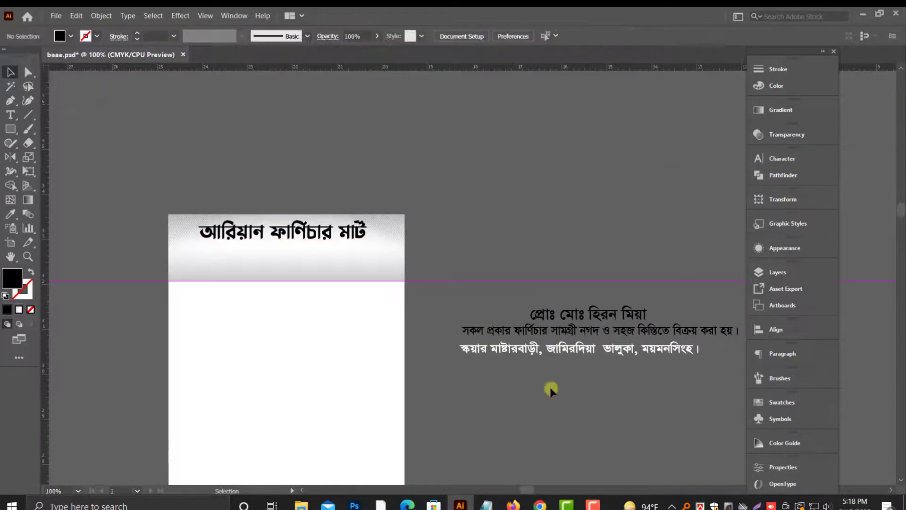
scroll(539, 377, down, 1)
scroll(539, 377, down, 2)
drag(630, 299, 345, 131)
scroll(345, 131, up, 4)
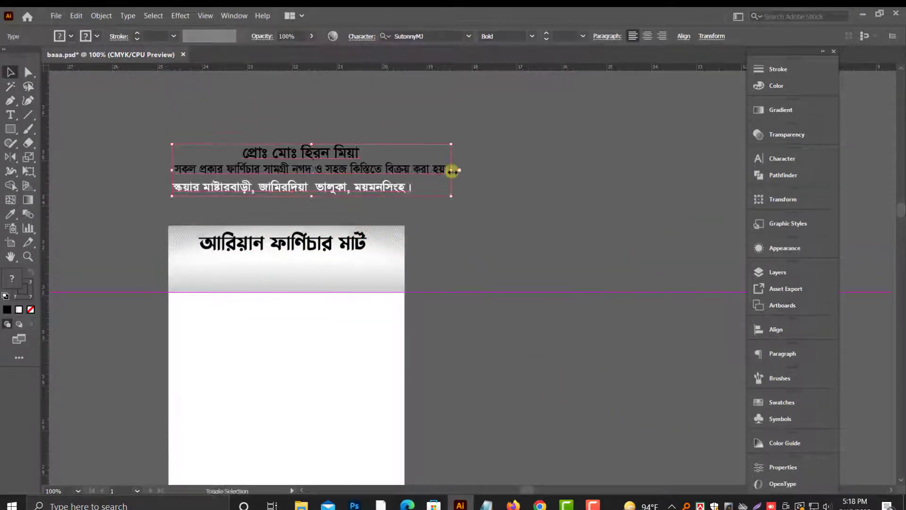
Step: Scale the three detail lines down proportionally to less than the artboard's width and center them above it
drag(452, 169, 370, 170)
drag(329, 169, 359, 148)
click(547, 435)
click(593, 504)
Step: Draw a wide, black-filled rectangle without a stroke that covers the proprietor's name line
scroll(253, 235, up, 3)
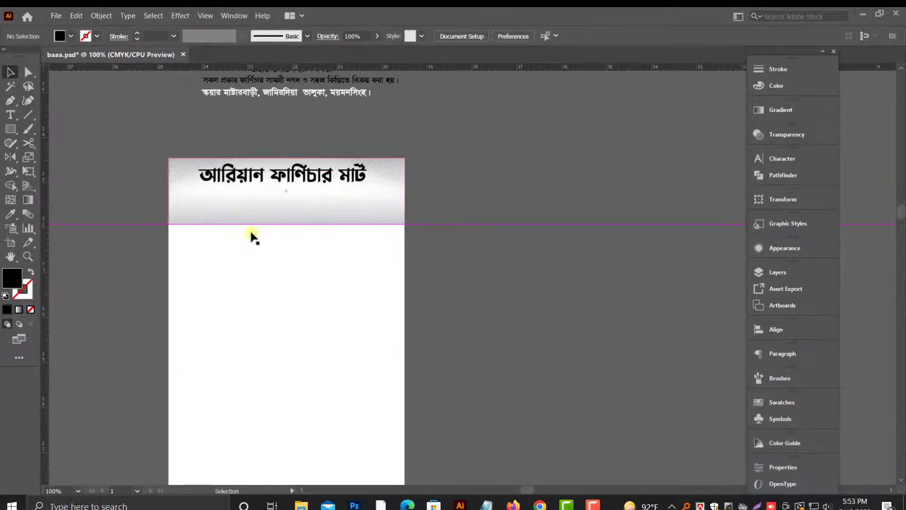
key(space)
drag(432, 251, 500, 282)
key(alt+space)
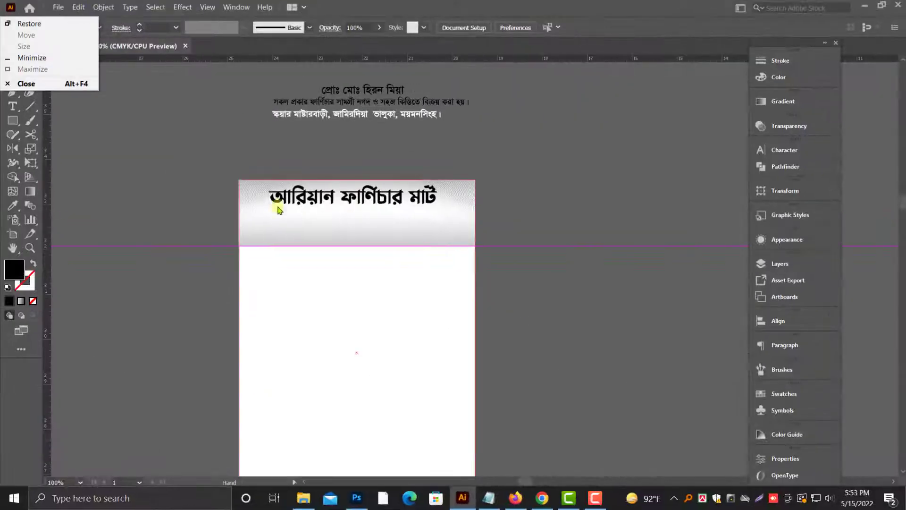
click(279, 208)
drag(516, 240, 510, 242)
scroll(481, 262, up, 1)
key(ctrl+1)
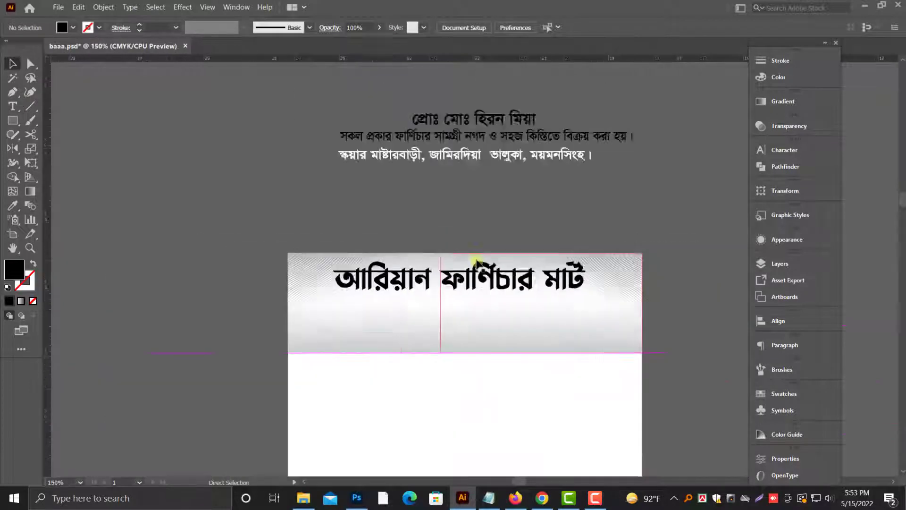
drag(411, 202, 419, 224)
click(498, 263)
key(ctrl+space)
drag(507, 228, 501, 229)
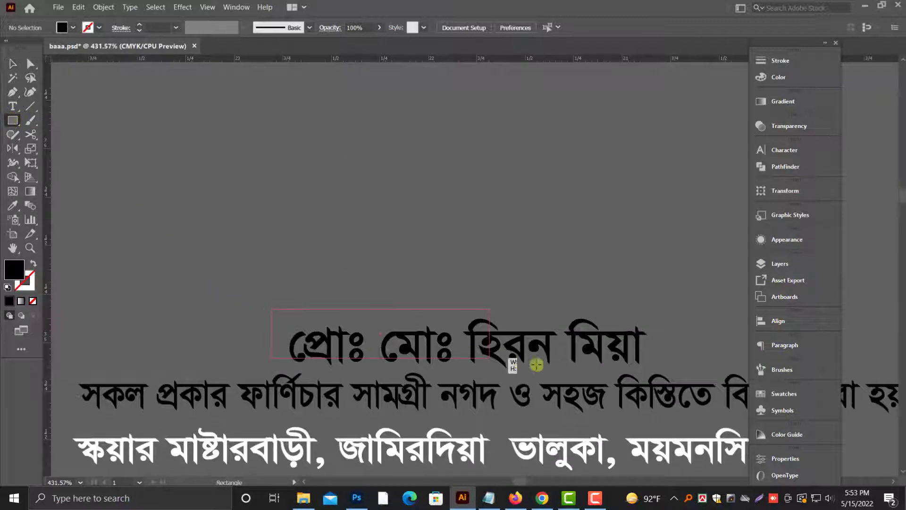
drag(537, 364, 505, 298)
click(14, 65)
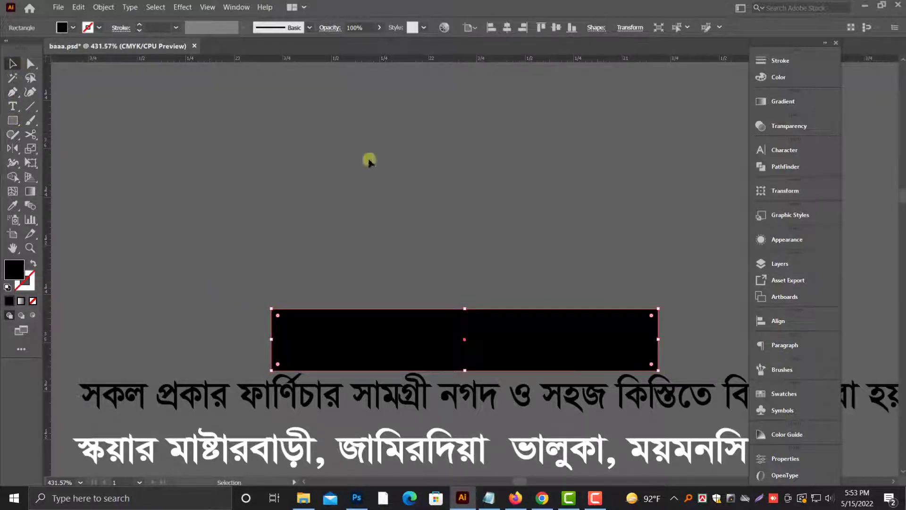
Step: Move the rectangle and the proprietor line up clear of the other lines, and send the rectangle to the back
drag(386, 188, 499, 341)
drag(500, 336, 477, 258)
click(447, 235)
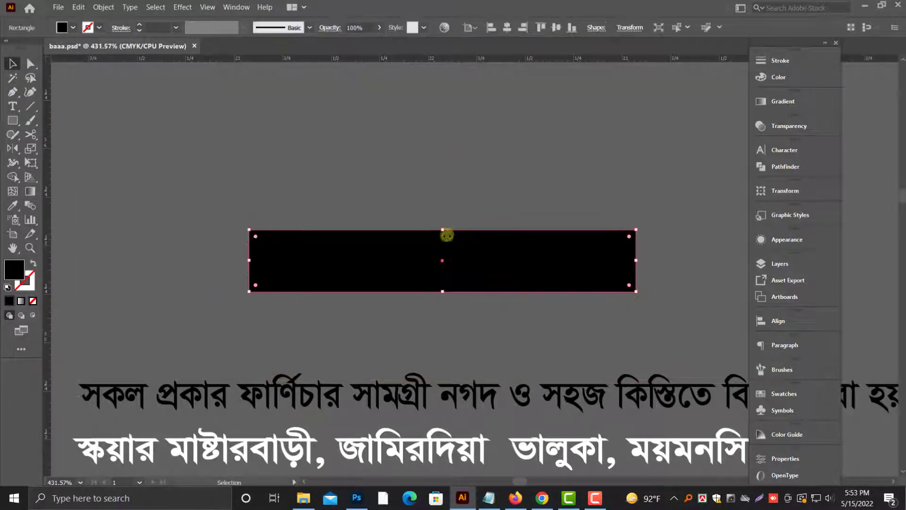
right_click(457, 237)
mouse_move(491, 423)
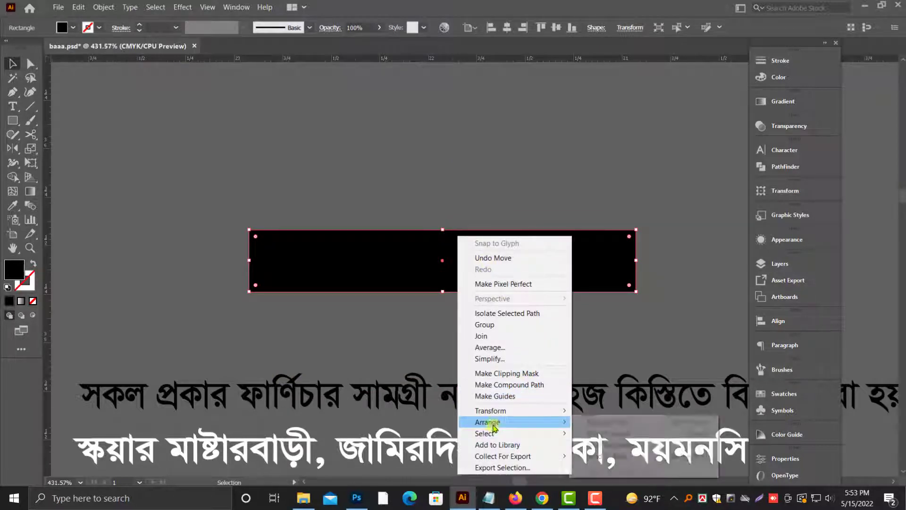
click(631, 456)
Step: Fill the proprietor's name line with white and nudge it into position inside the black rectangle
click(463, 254)
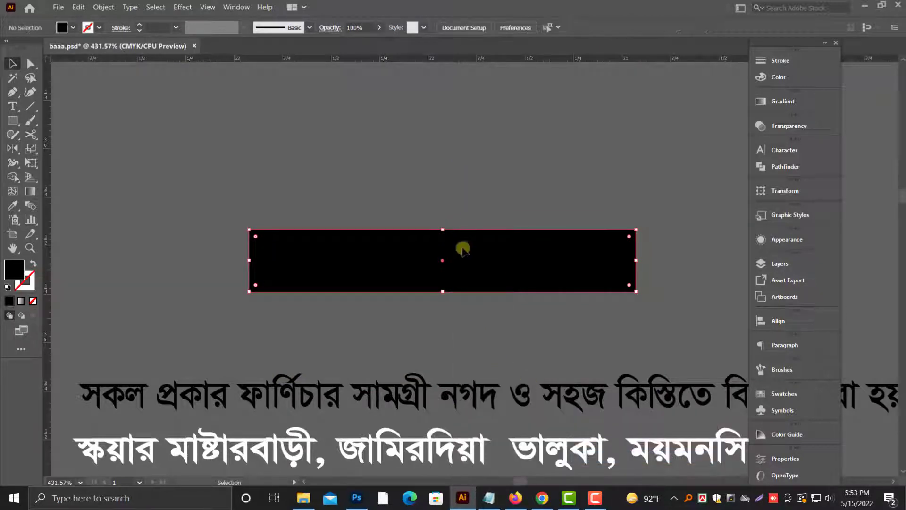
click(773, 82)
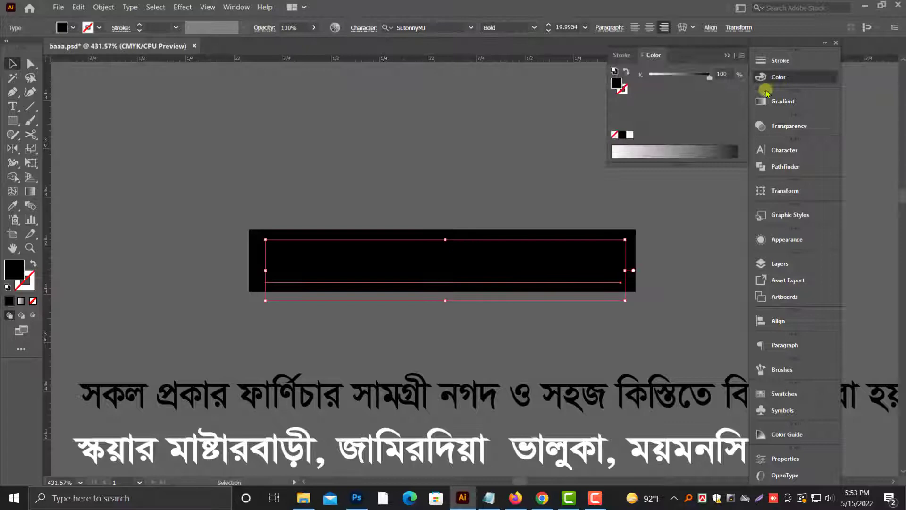
click(628, 136)
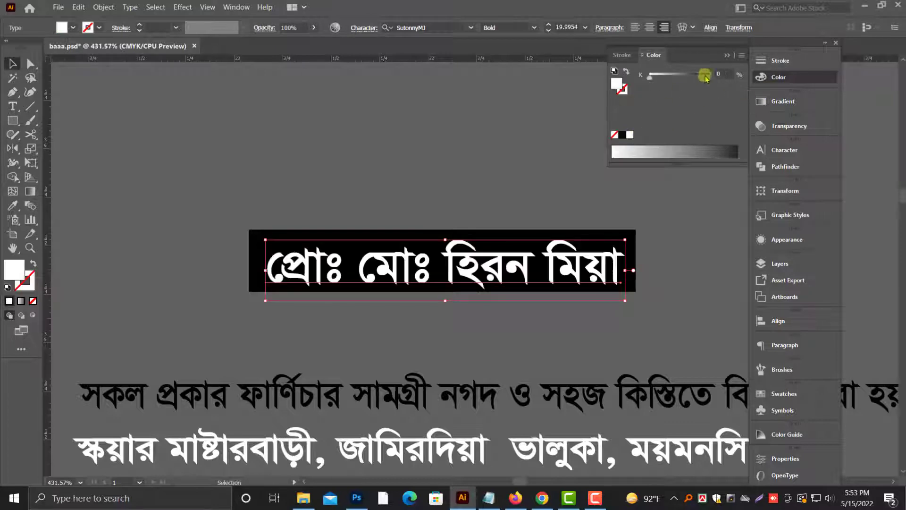
click(726, 57)
drag(574, 261, 569, 258)
click(583, 327)
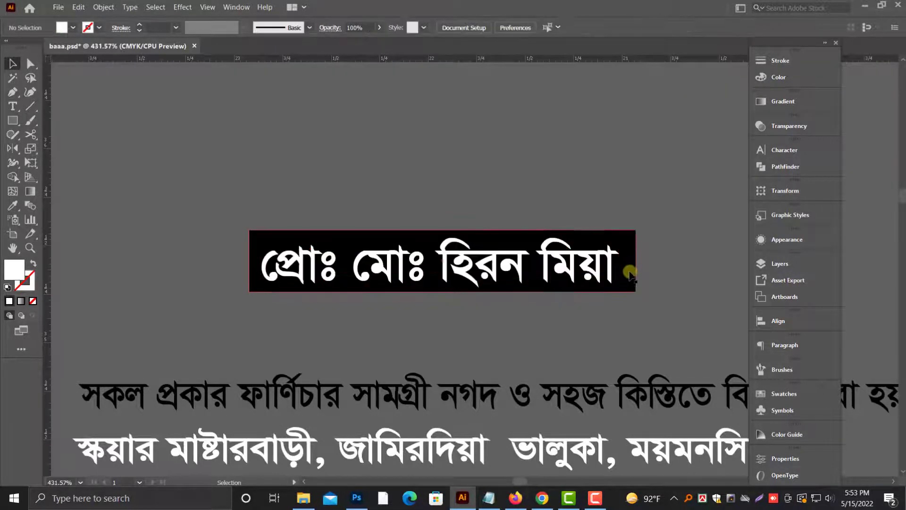
Step: Round only the two lower corners of the black rectangle to the full available radius
click(431, 249)
click(30, 63)
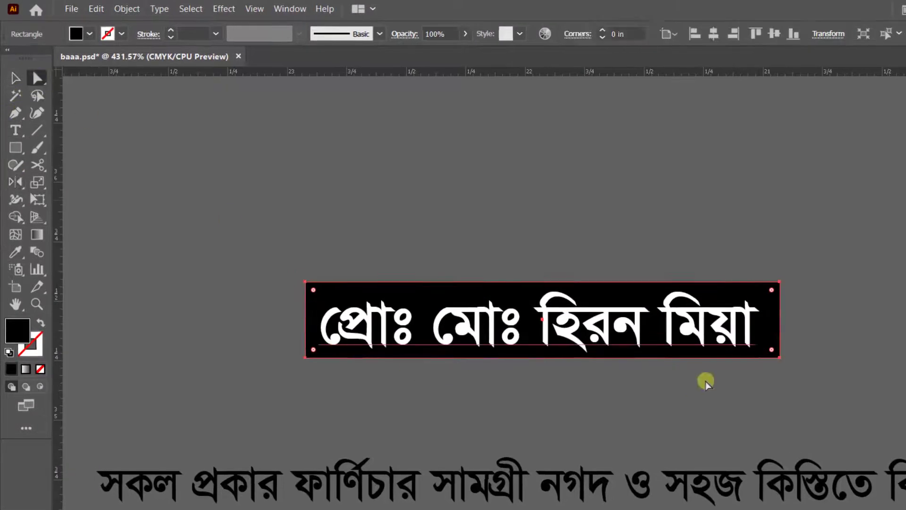
drag(314, 349, 271, 191)
click(15, 78)
click(324, 122)
Step: Scale down and center the proprietor's name within the rounded black shape, and widen the shape slightly on both sides
click(526, 330)
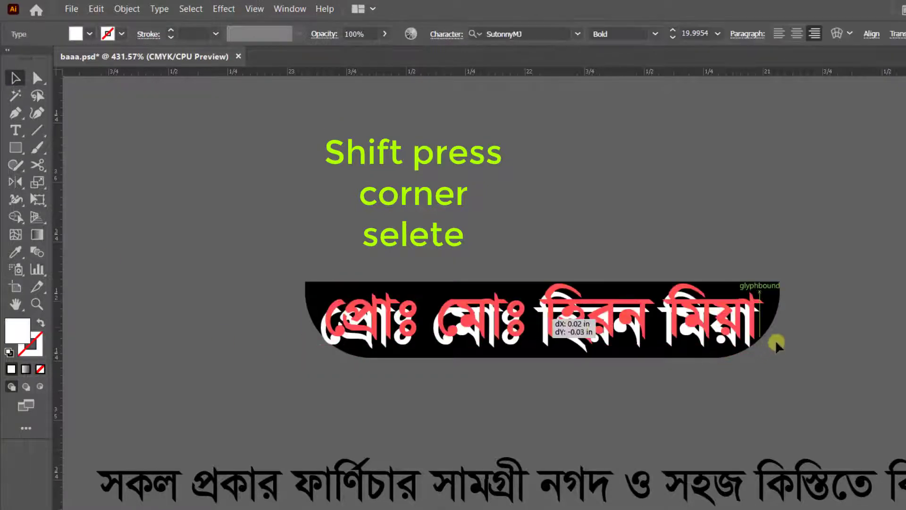
drag(770, 316, 693, 325)
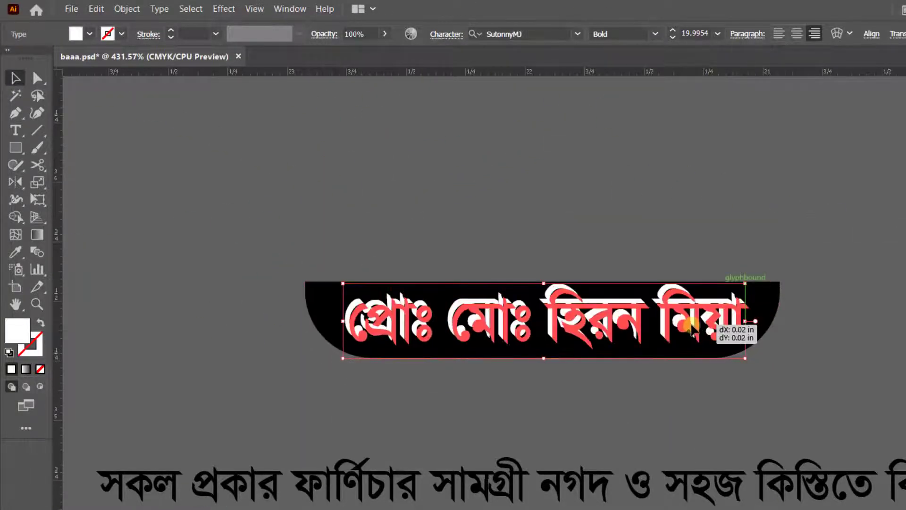
click(651, 400)
click(772, 318)
drag(779, 323, 794, 320)
Step: Copy the rounded black shape, paste it in front, and narrow the copy slightly from both sides
click(97, 9)
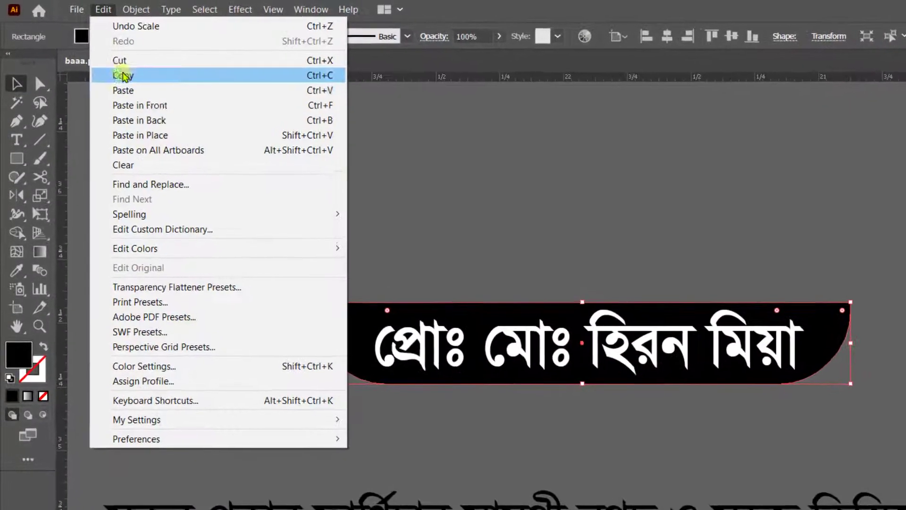
click(118, 72)
click(98, 8)
click(142, 105)
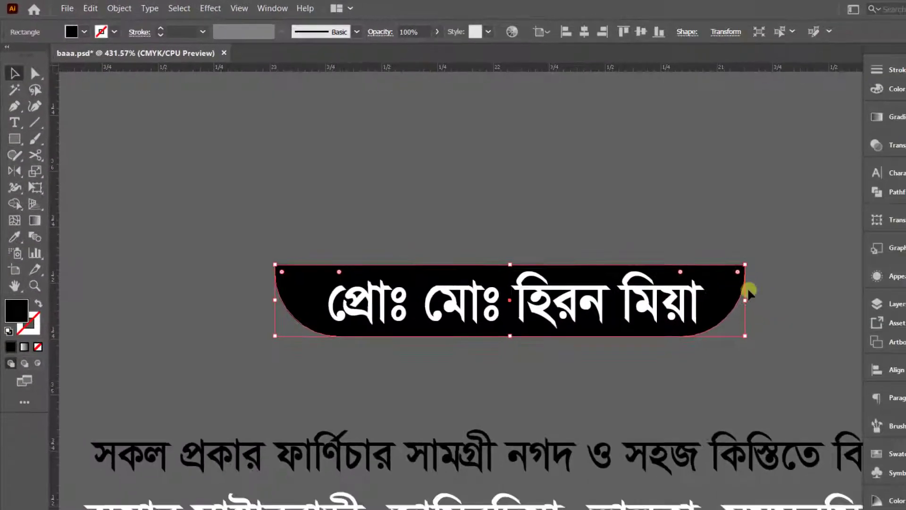
drag(848, 341, 843, 342)
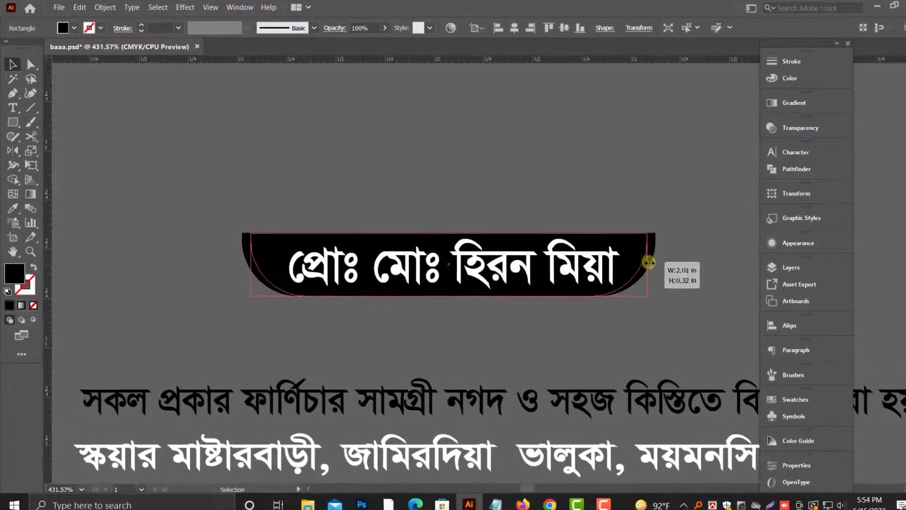
drag(649, 263, 641, 268)
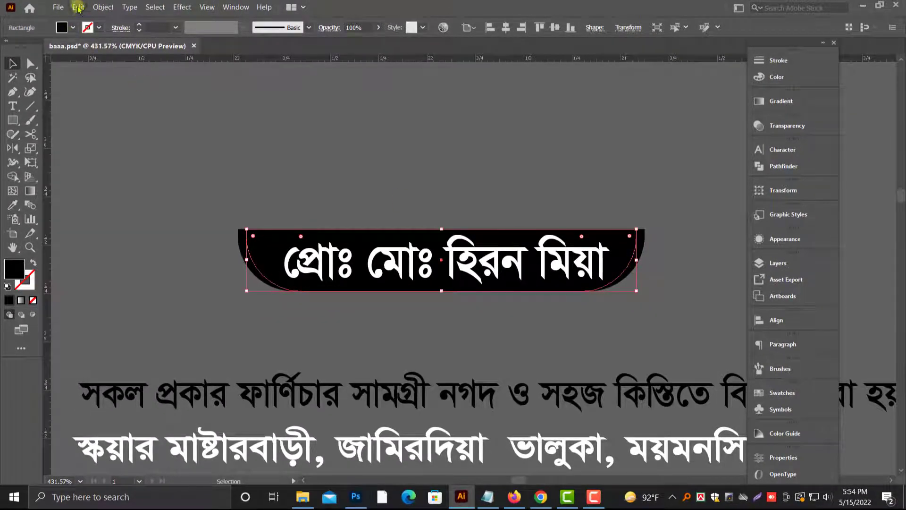
Step: Copy the narrowed shape, paste it in front, and narrow this second copy slightly further from both sides
click(77, 8)
click(93, 57)
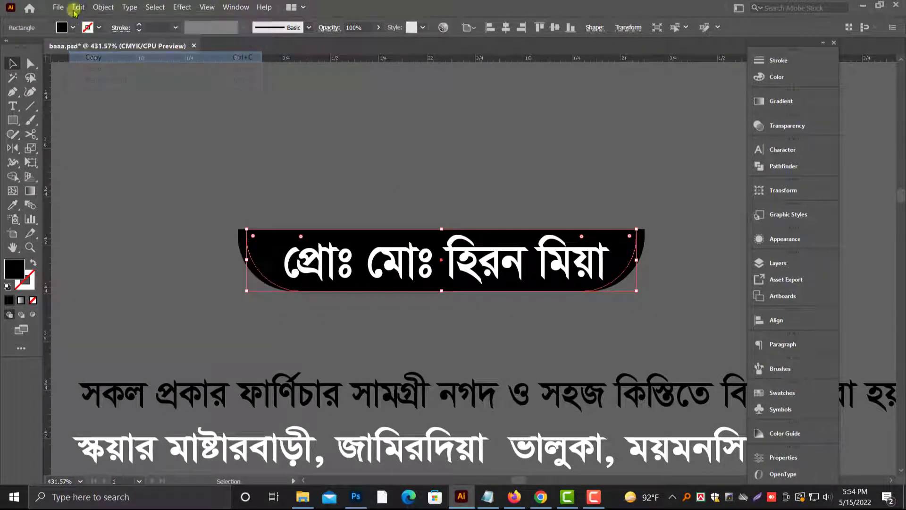
click(77, 8)
click(108, 81)
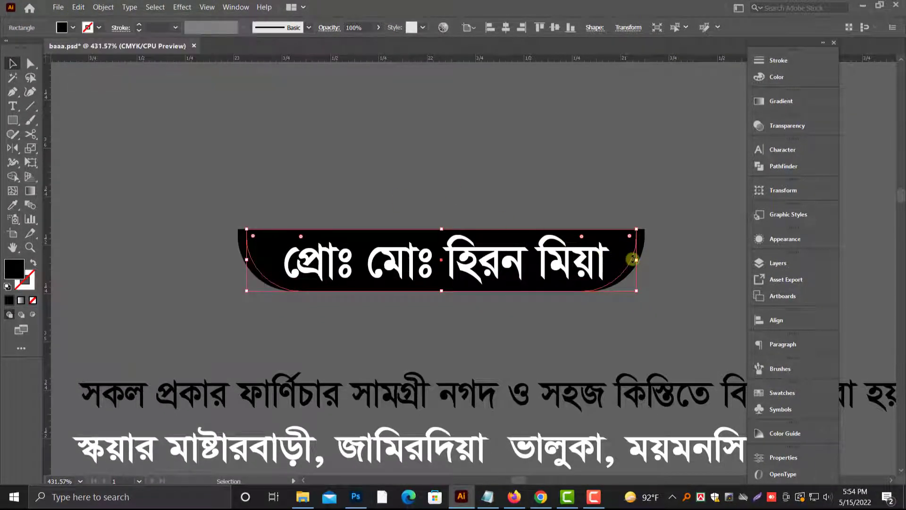
drag(635, 263, 631, 260)
click(650, 250)
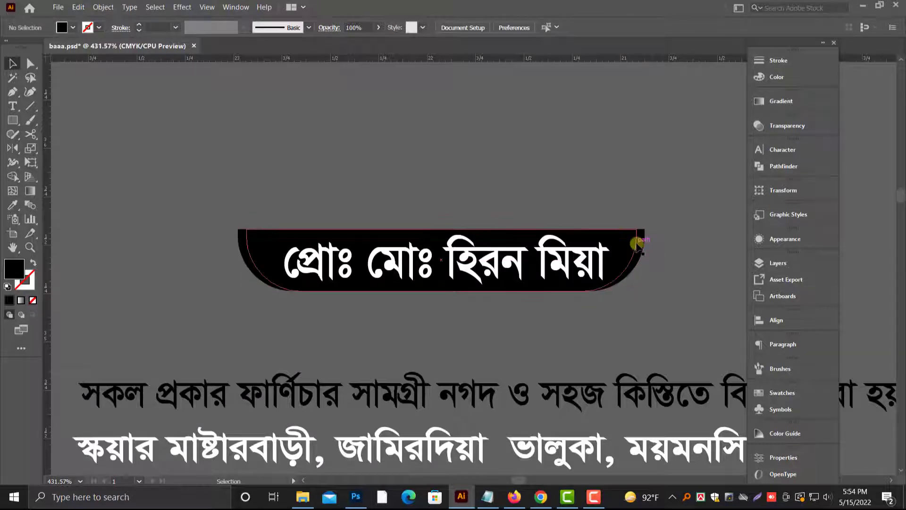
Step: Fill the middle rounded shape with white and the outermost one with gray at 69% black
click(637, 246)
click(776, 80)
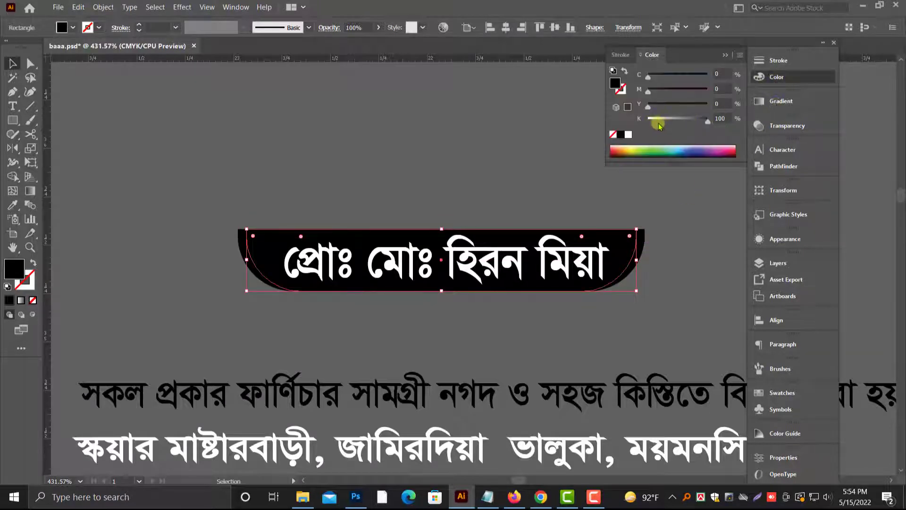
click(629, 135)
click(667, 228)
click(643, 239)
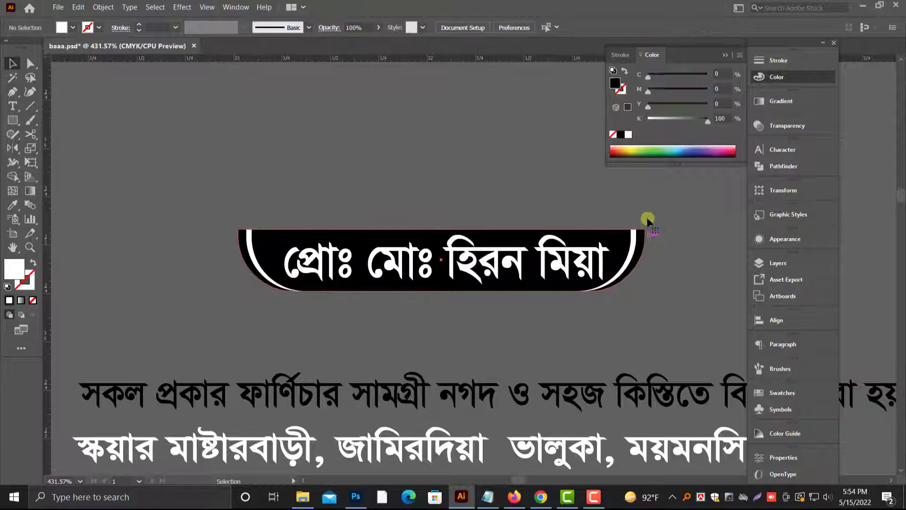
click(686, 124)
Step: Group the three rounded shapes together with the proprietor's name text
click(343, 218)
right_click(542, 257)
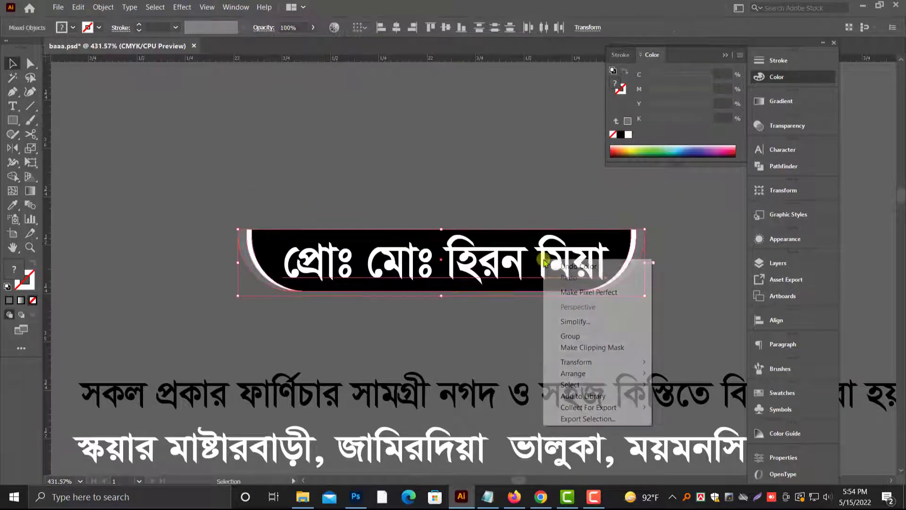
click(571, 329)
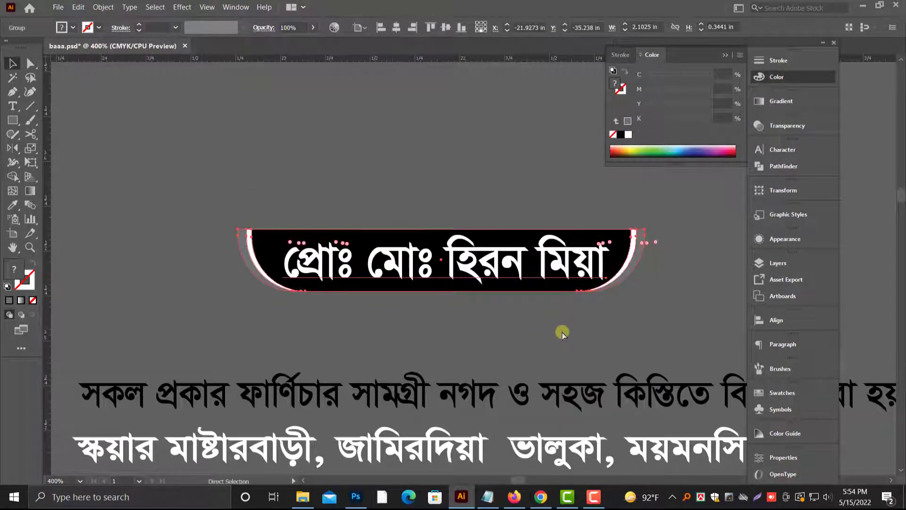
Step: Move the proprietor nameplate group into the header band directly below the shop title and bring it to the front
key(ctrl+minus)
key(ctrl+minus)
scroll(448, 293, down, 6)
drag(464, 128, 441, 365)
right_click(470, 368)
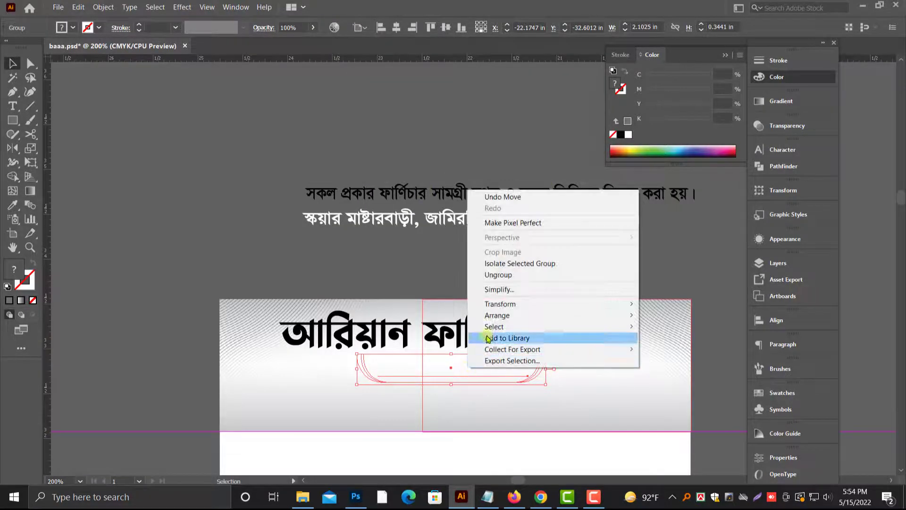
mouse_move(500, 320)
click(661, 315)
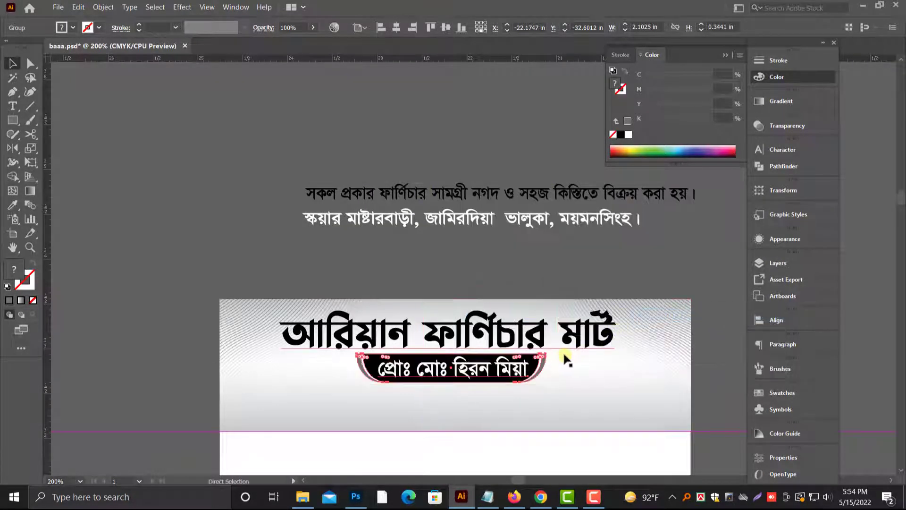
Step: Scale the nameplate group down proportionally about its center, and nudge it slightly lower together with the shop title
key(ctrl+plus)
drag(616, 267, 596, 267)
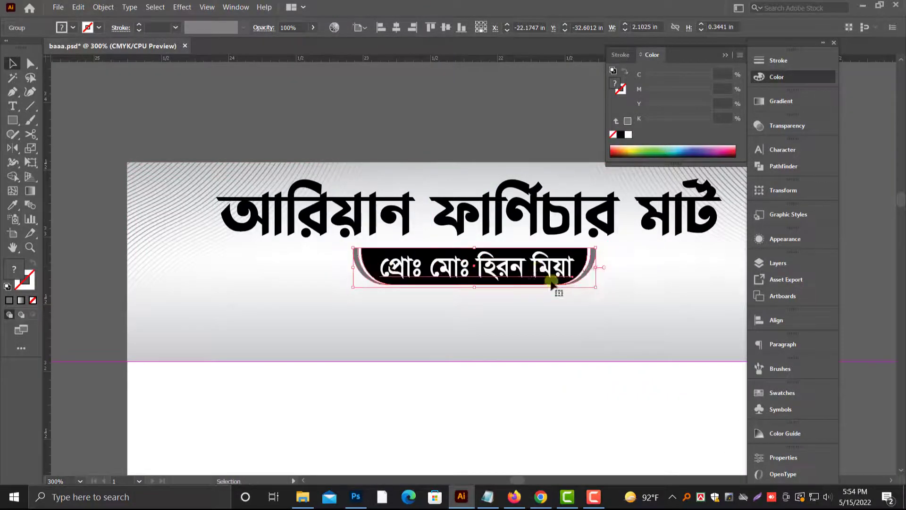
shift+click(508, 228)
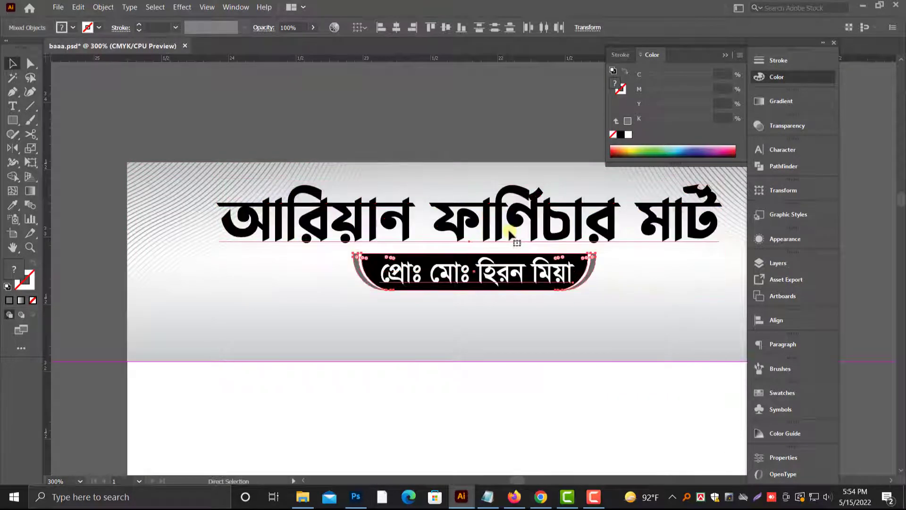
key(ctrl+minus)
drag(343, 257, 317, 320)
click(372, 177)
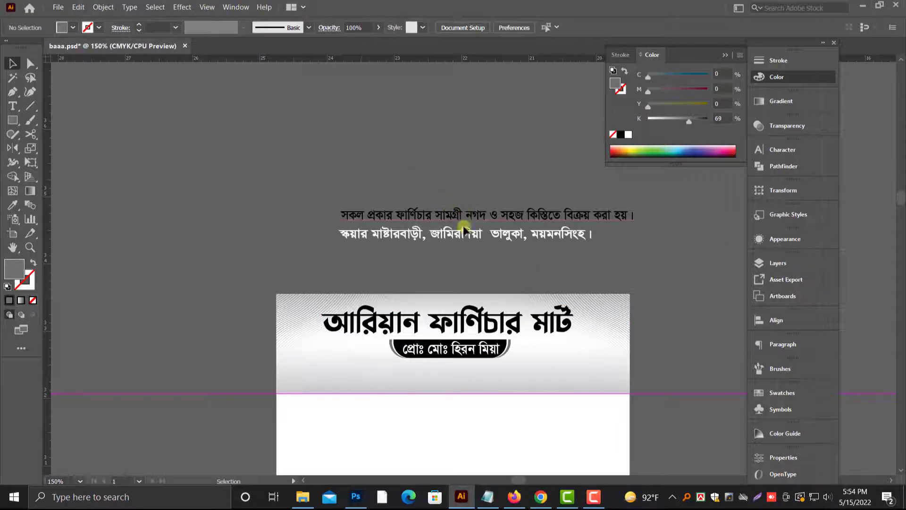
Step: Move the furniture sales line and the white address line into the header beneath the proprietor nameplate
drag(460, 217, 433, 374)
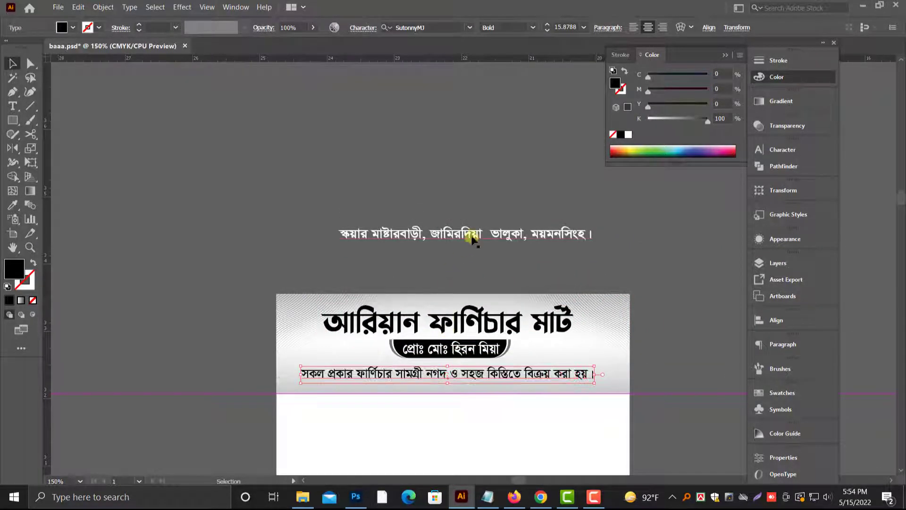
drag(461, 235, 460, 396)
key(ctrl+plus)
key(ctrl+plus)
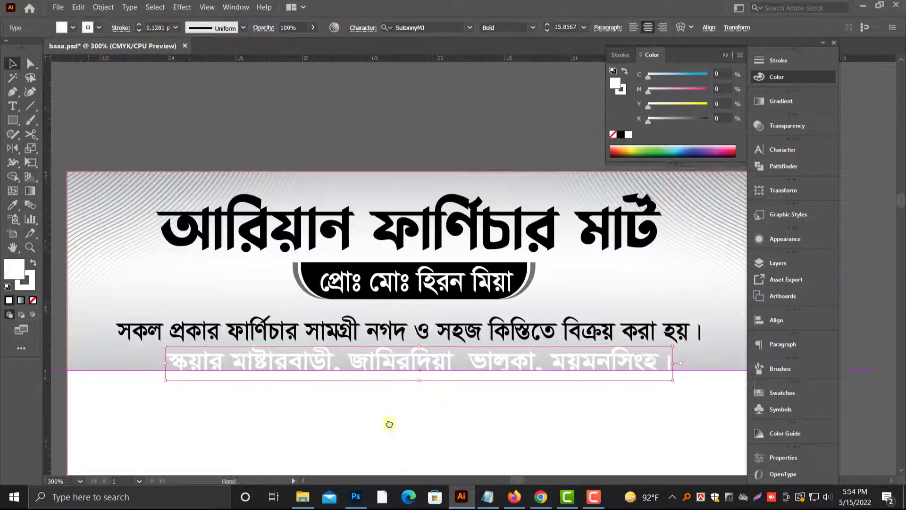
drag(390, 424, 389, 455)
Step: Nudge the furniture sales line slightly upward and enlarge it about its center to about 17.4 pt
drag(419, 363, 422, 354)
key(ctrl+minus)
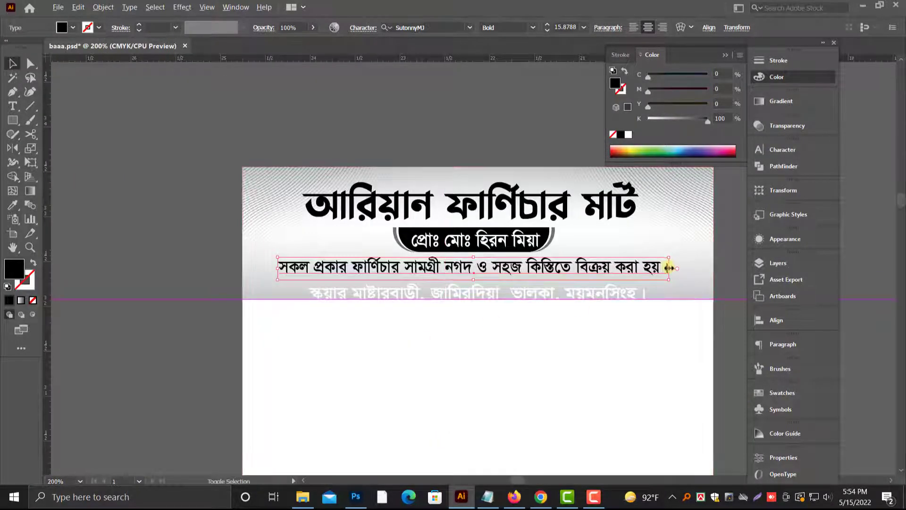
drag(669, 269, 689, 268)
scroll(269, 267, up, 1)
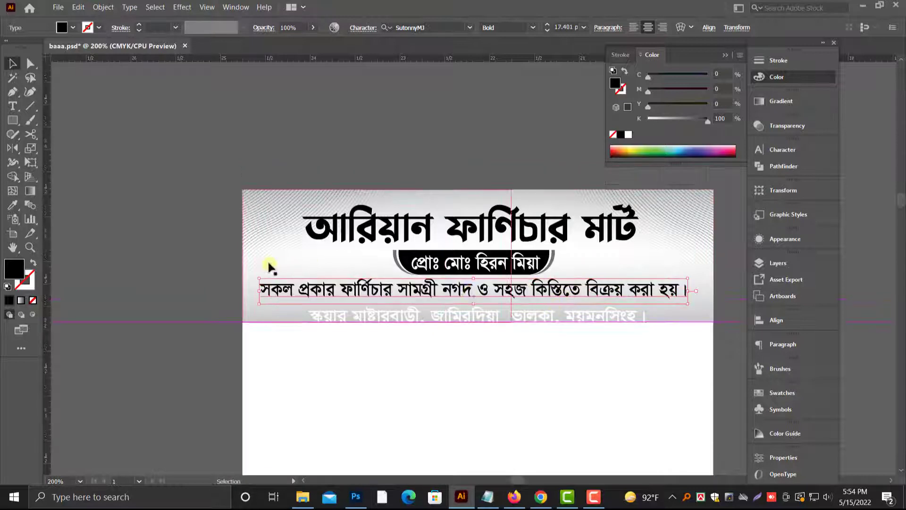
Step: Hide the pattern image on the header's left half and select the gradient background rectangle behind it
click(310, 262)
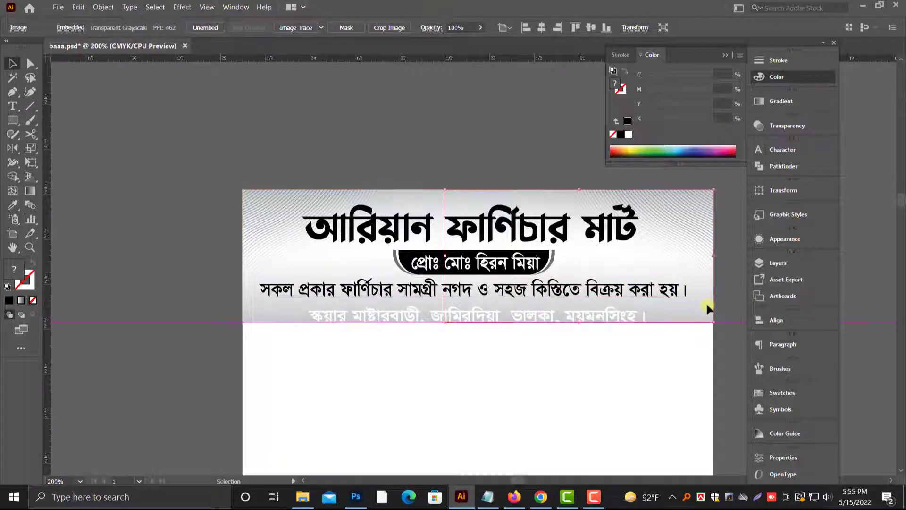
click(439, 207)
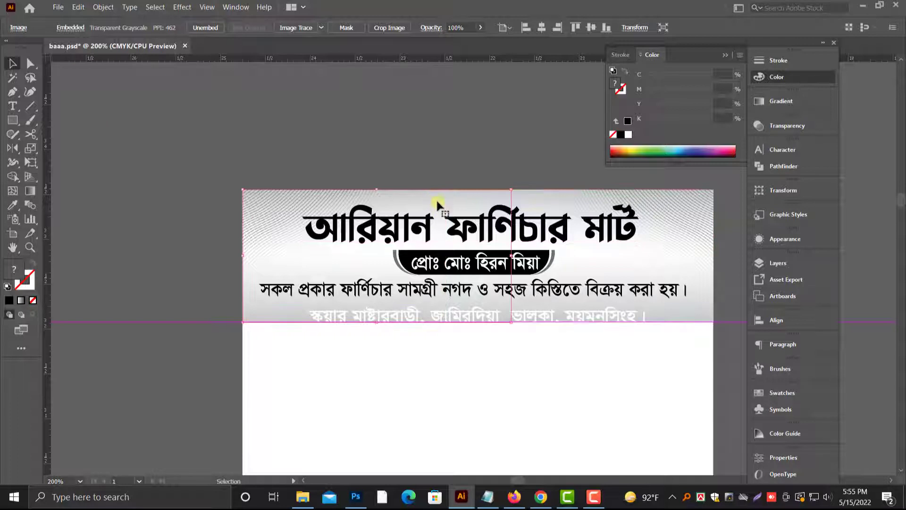
click(407, 197)
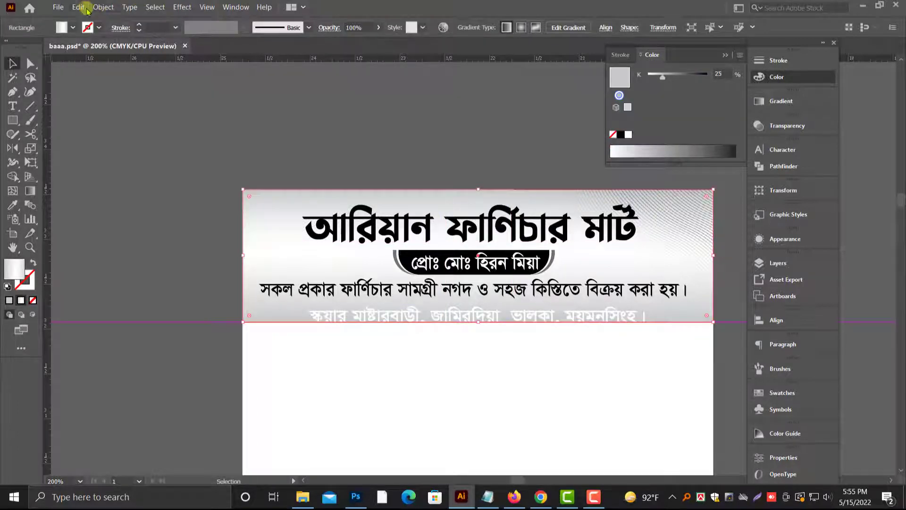
Step: Paste a copy of the header's gradient rectangle in front and shorten it from above to a strip behind the address line
click(87, 7)
click(92, 57)
click(79, 8)
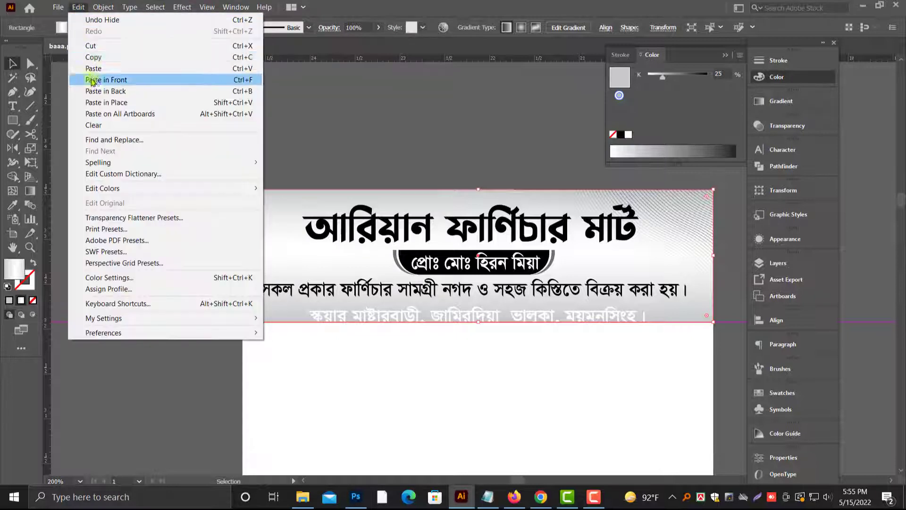
click(92, 80)
drag(479, 189, 478, 301)
Step: Set the strip's starting gradient stop to 100% black and remove the white middle stop
drag(663, 76, 708, 77)
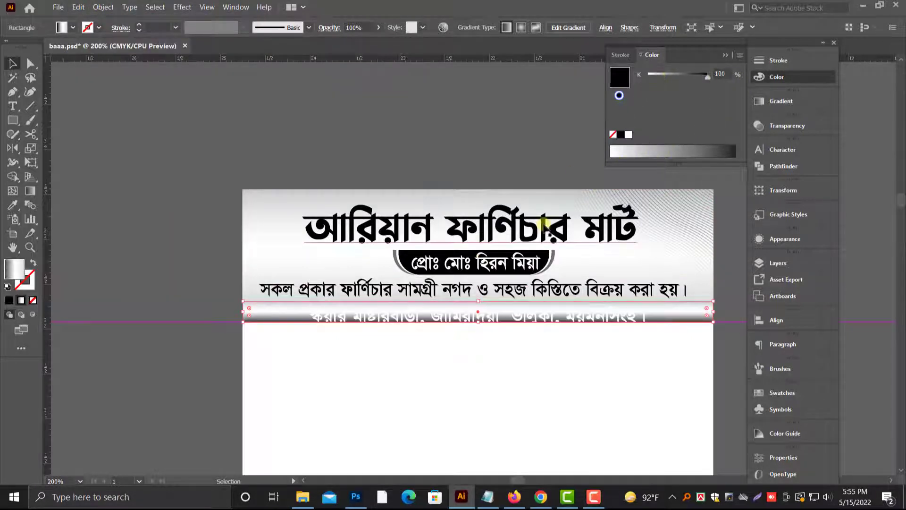
scroll(477, 267, up, 3)
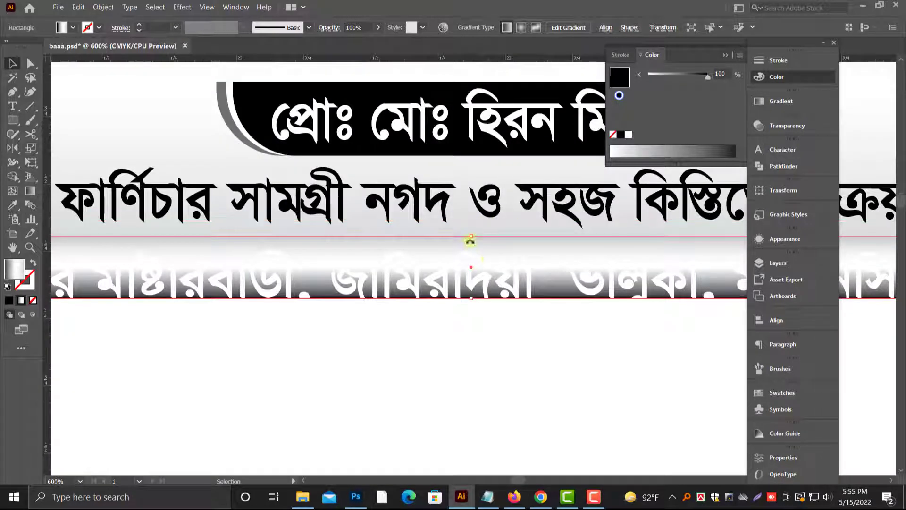
click(790, 104)
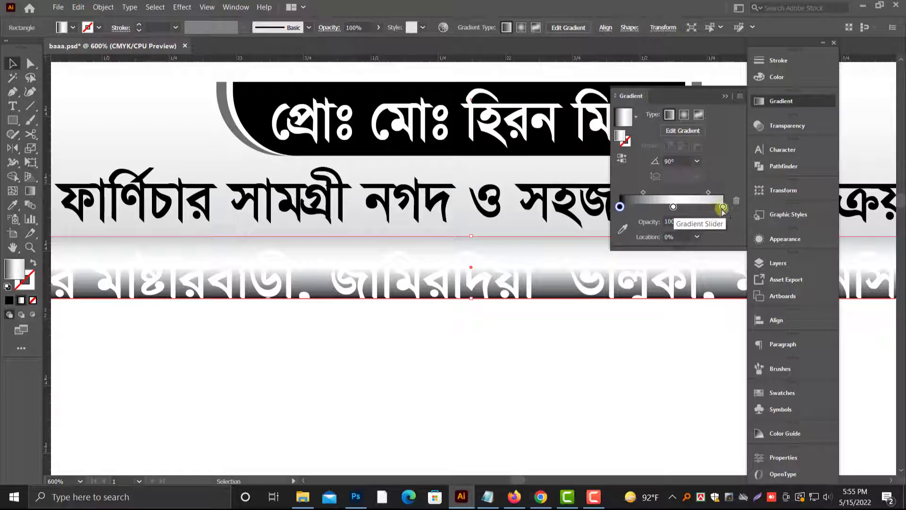
drag(674, 207, 680, 222)
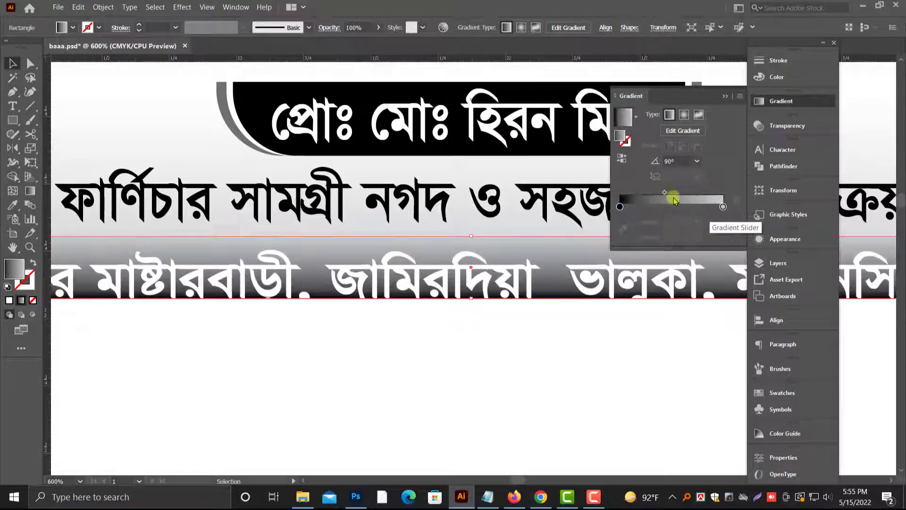
Step: Shift the strip's black gradient stop toward the middle and set the end stop to 74% black
drag(620, 207, 666, 207)
key(ctrl+z)
click(723, 207)
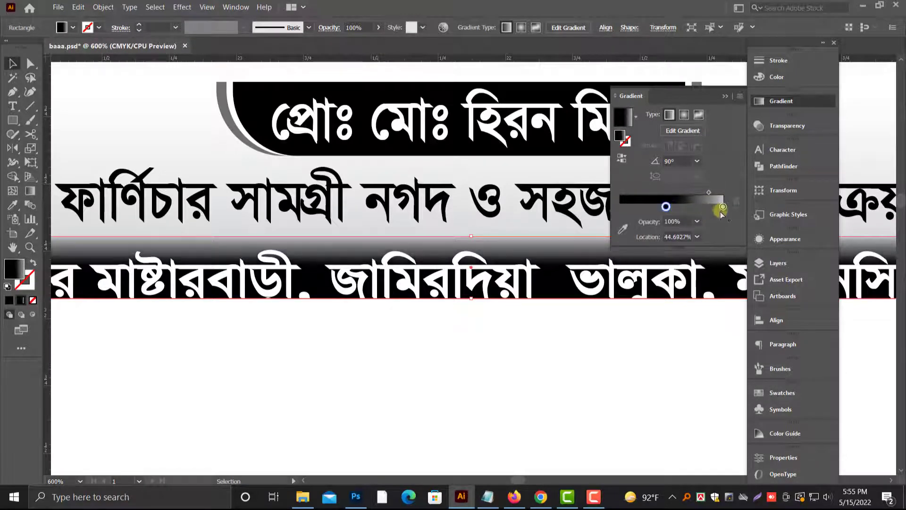
click(777, 77)
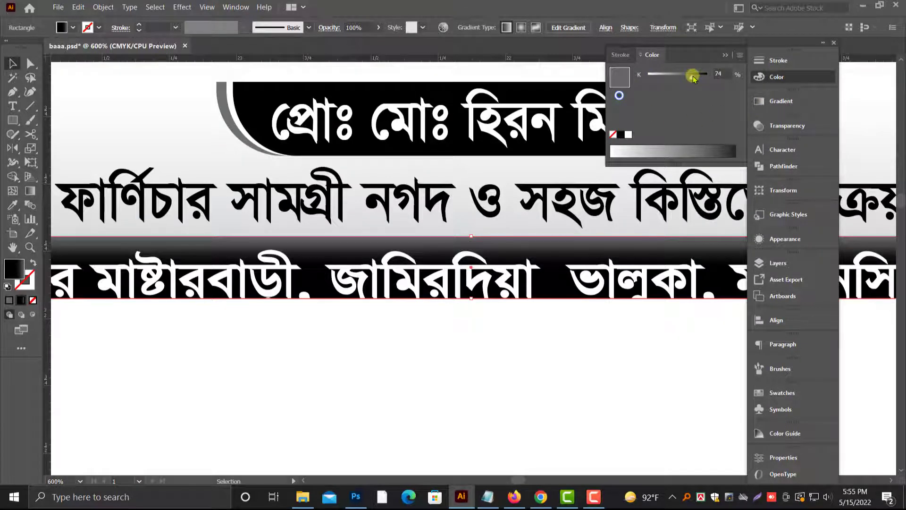
scroll(536, 228, up, 3)
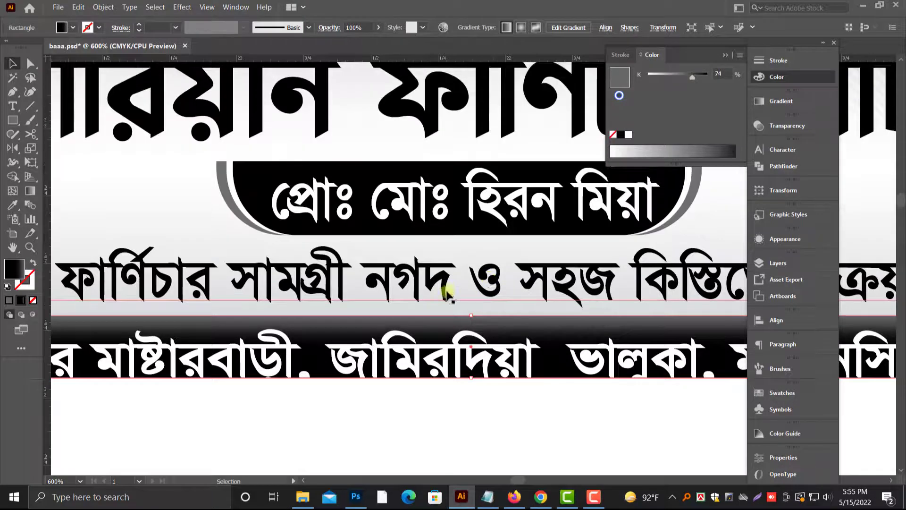
click(593, 497)
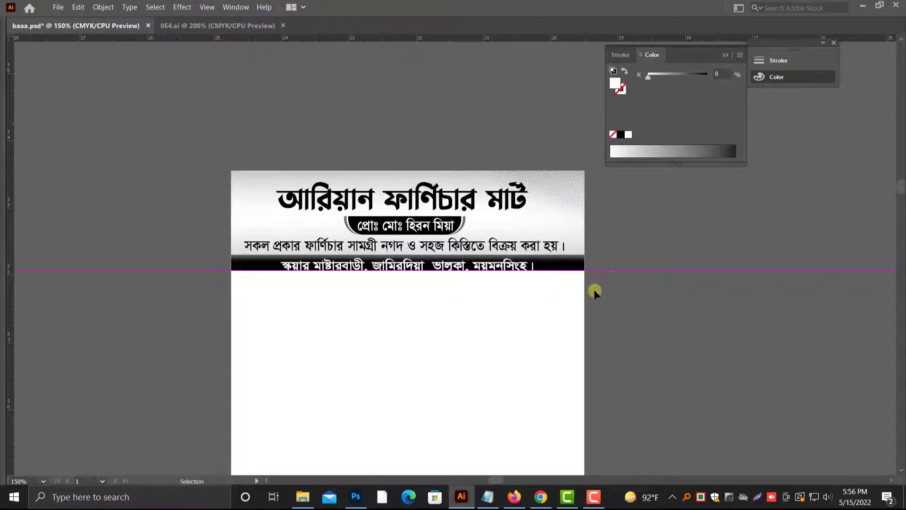
click(600, 496)
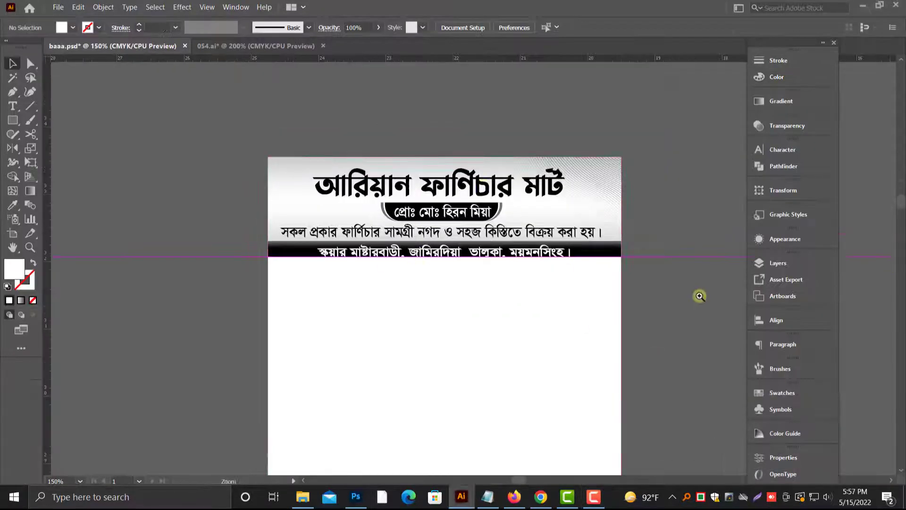
Step: Extend the black strip's lower edge downward until it fully covers the address line
drag(586, 303, 667, 300)
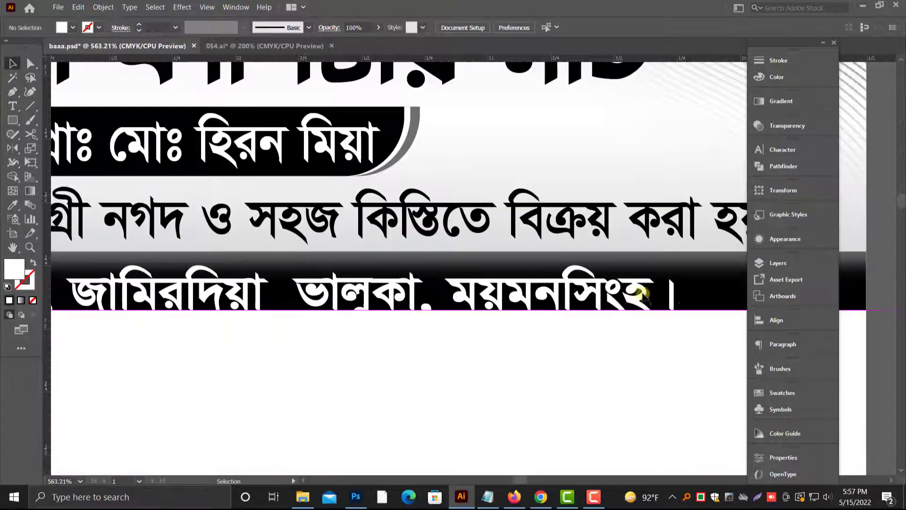
click(700, 289)
click(358, 267)
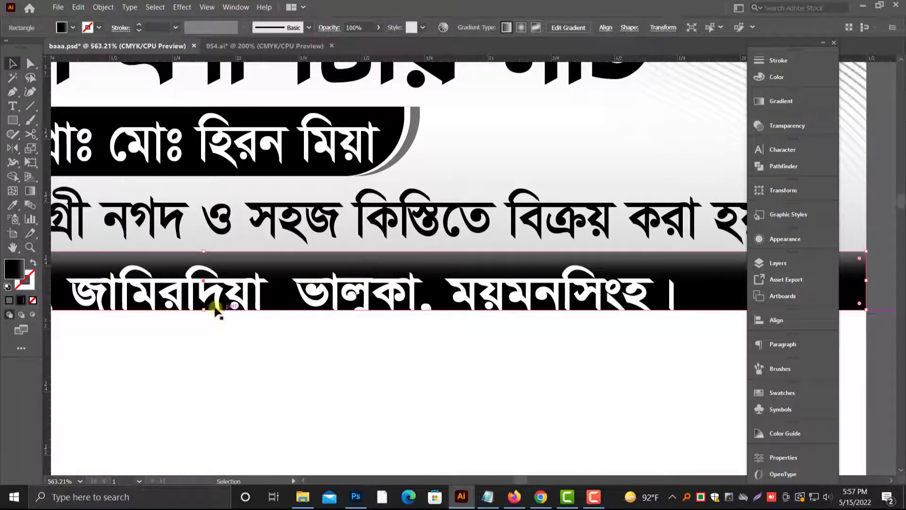
drag(205, 314, 203, 322)
key(ctrl+minus)
key(ctrl+minus)
key(ctrl+minus)
click(461, 340)
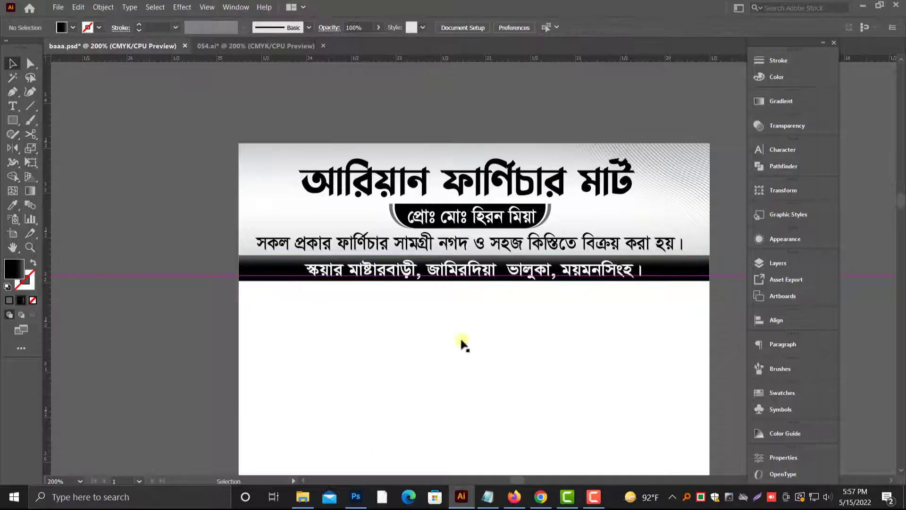
Step: Delete the horizontal guide line crossing the header's lower edge
drag(484, 301, 437, 358)
key(ctrl+minus)
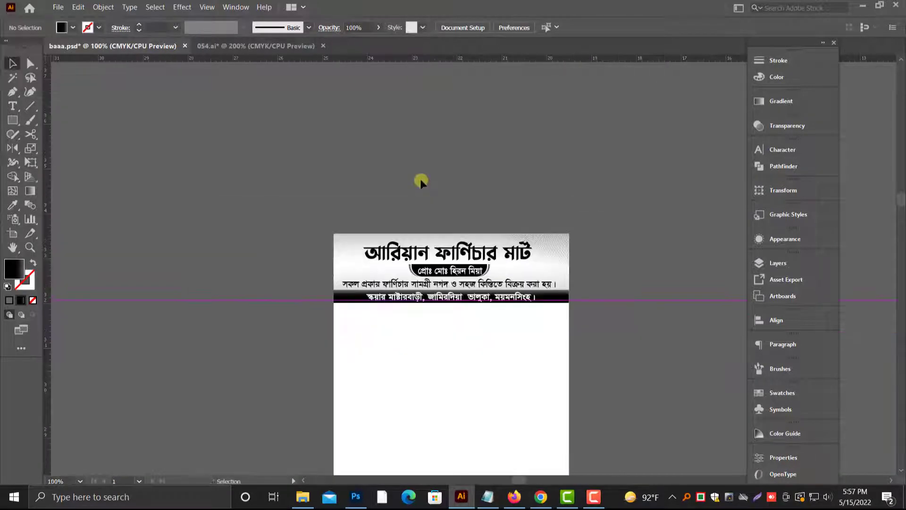
key(ctrl+minus)
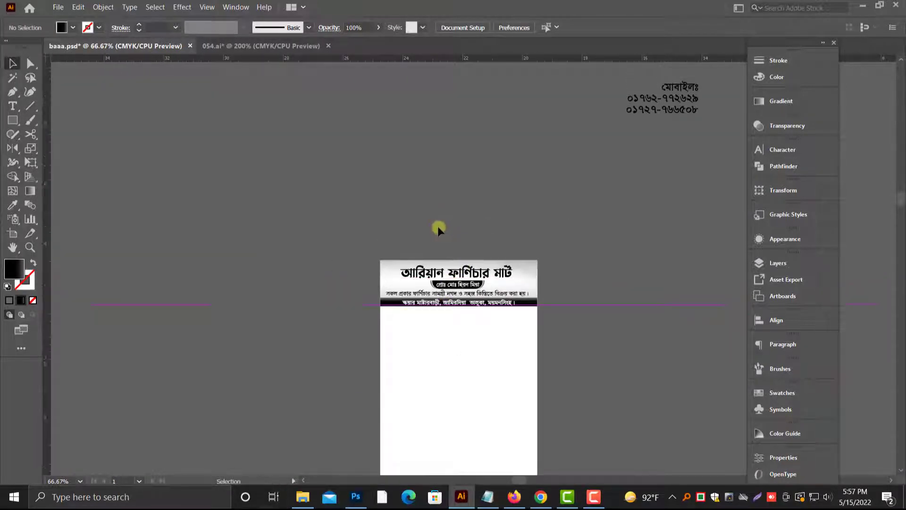
scroll(433, 249, down, 5)
scroll(423, 273, down, 3)
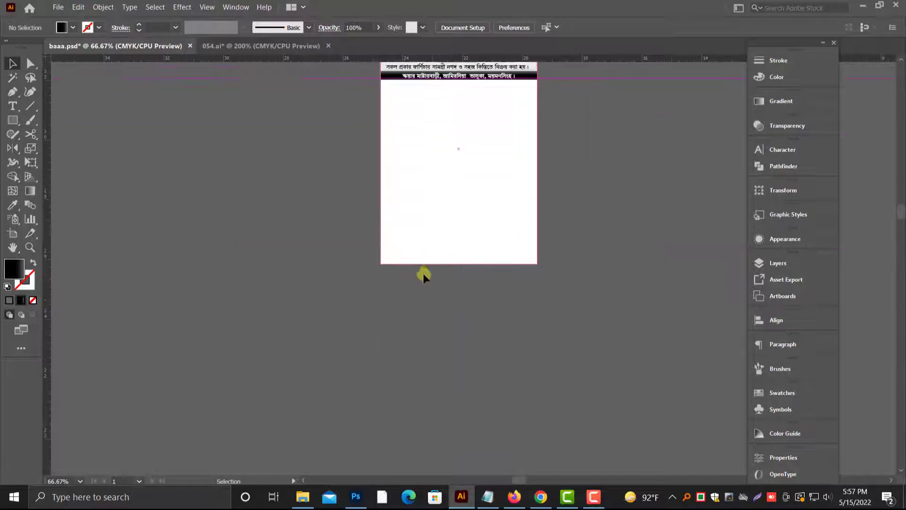
scroll(426, 332, up, 5)
scroll(334, 276, up, 2)
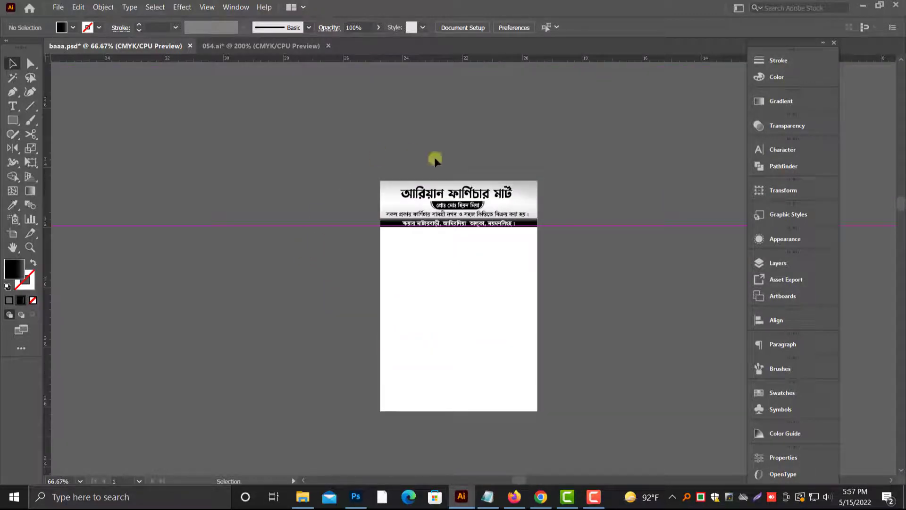
scroll(533, 216, down, 1)
click(583, 214)
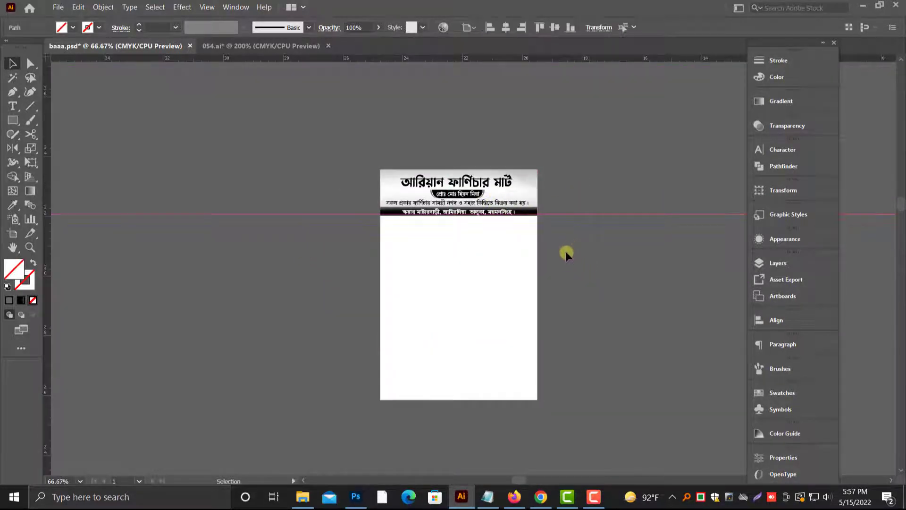
key(Delete)
Step: Duplicate the furniture sales line below the black address strip and replace the copy's text with "নং-"
scroll(551, 246, up, 2)
key(ctrl+minus)
drag(550, 304, 454, 303)
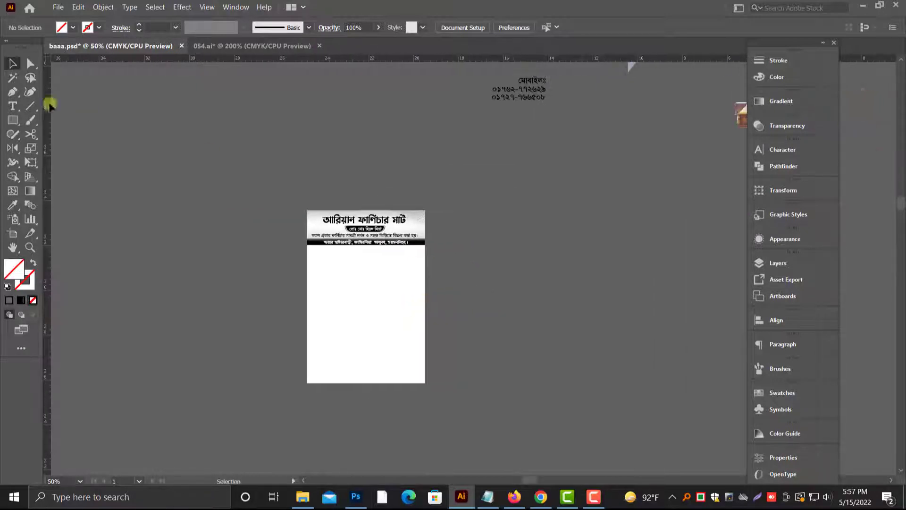
key(ctrl+plus)
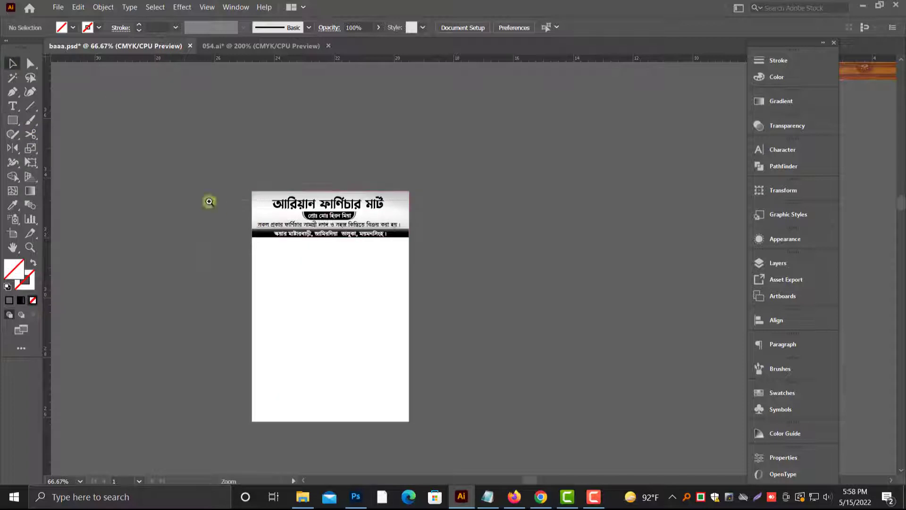
drag(210, 202, 479, 267)
drag(391, 272, 409, 329)
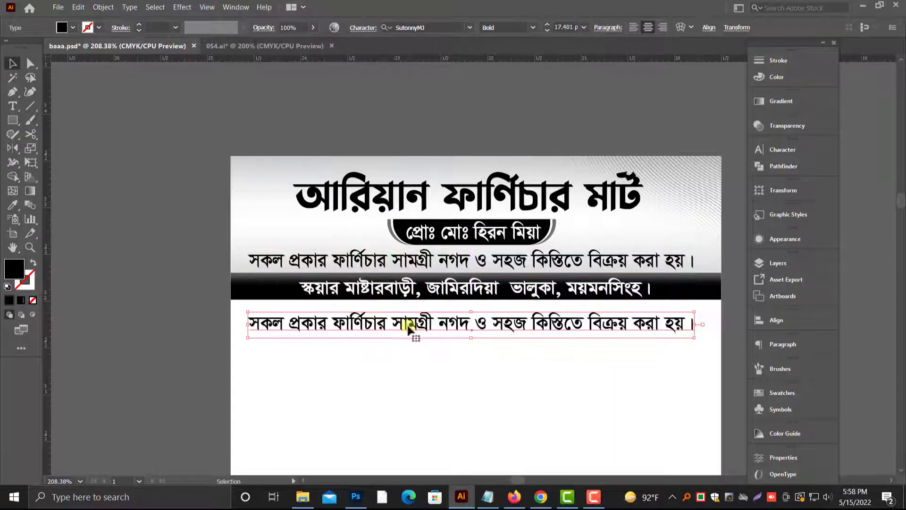
click(776, 77)
triple_click(381, 321)
text(নহ)
key(BackSpace)
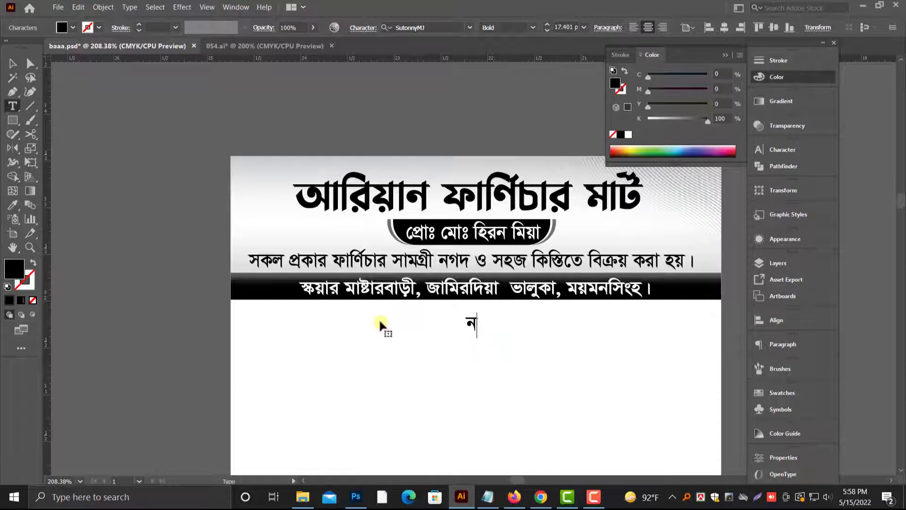
text(ং-)
key(Escape)
Step: Place the "নং-" label at the memo's left edge below the strip, set it to Regular, and scale it down slightly
drag(478, 323, 271, 310)
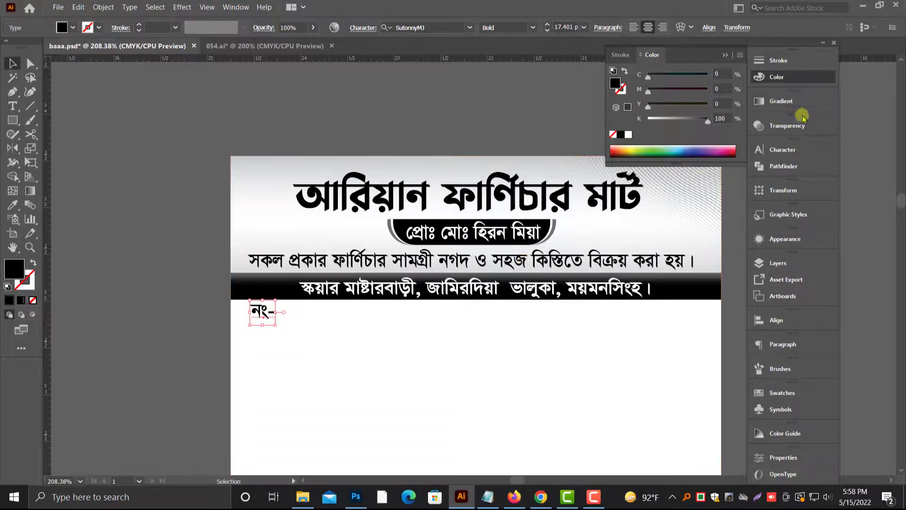
click(790, 149)
click(737, 178)
click(640, 204)
click(726, 144)
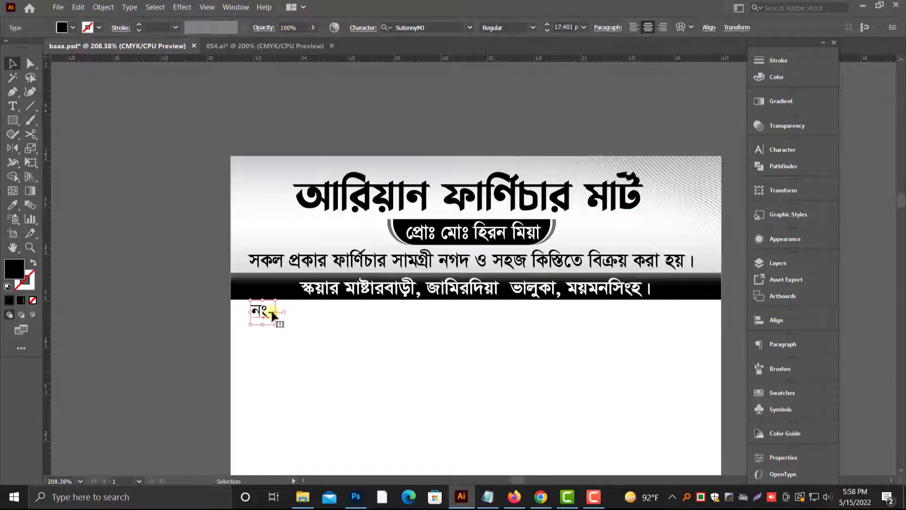
drag(276, 300, 253, 312)
Step: Duplicate the "নং-" label toward the memo's right side and change the copy's text to "তারিখ:"
drag(253, 313, 592, 314)
double_click(604, 314)
text(তারিখ:)
key(Escape)
scroll(151, 306, down, 2)
click(151, 304)
Step: Draw a wide black rectangle just below the address strip near the memo's right edge
scroll(152, 283, right, 2)
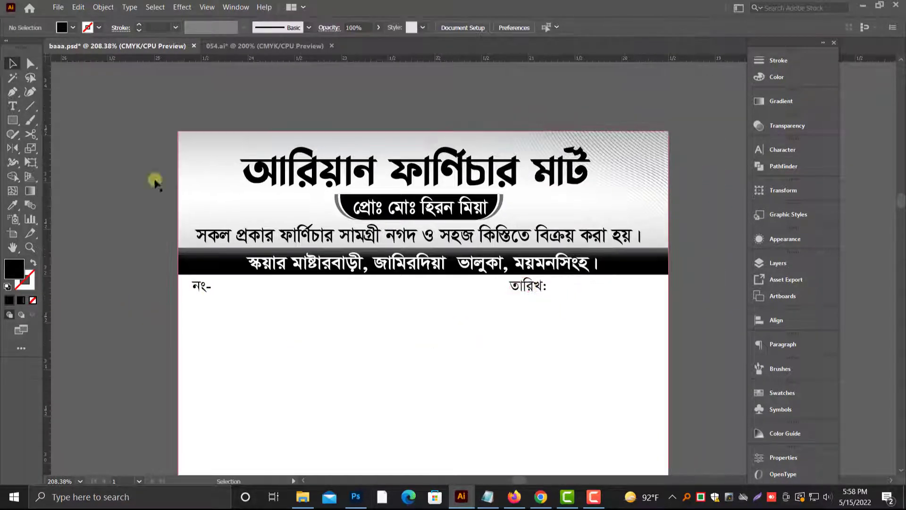
click(13, 121)
scroll(521, 295, up, 3)
drag(123, 288, 604, 362)
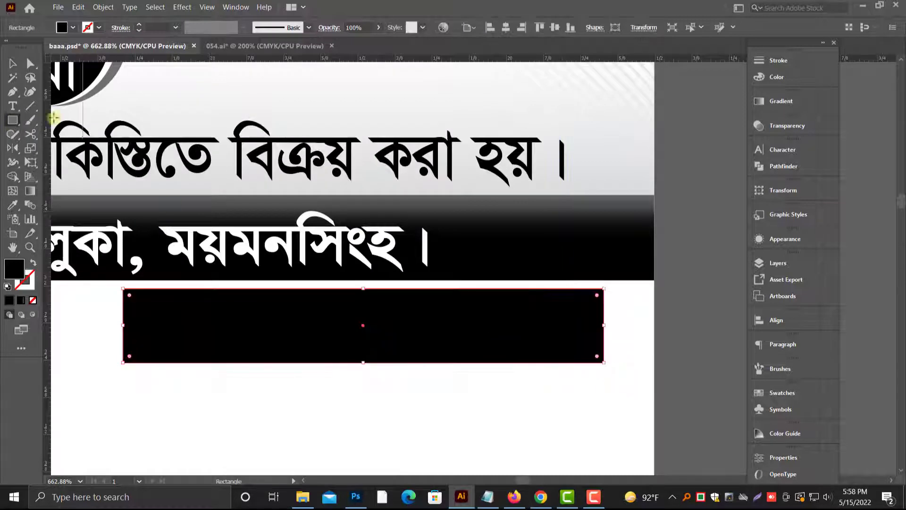
key(v)
Step: Copy the black rectangle and paste the duplicate directly in front of it
click(78, 7)
click(79, 7)
click(79, 7)
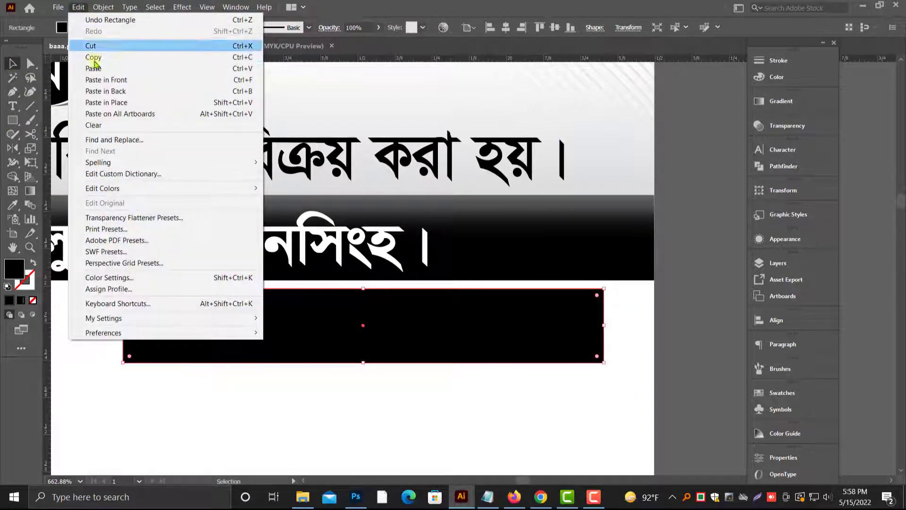
click(99, 79)
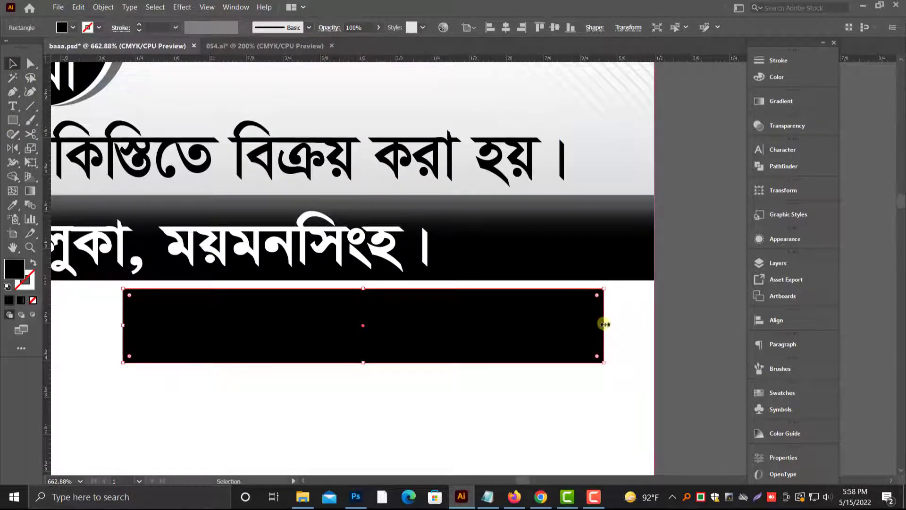
Step: Narrow the front black copy to about a third of its width and fill the full-width rectangle behind with a linear gradient at 90°
drag(605, 325, 284, 310)
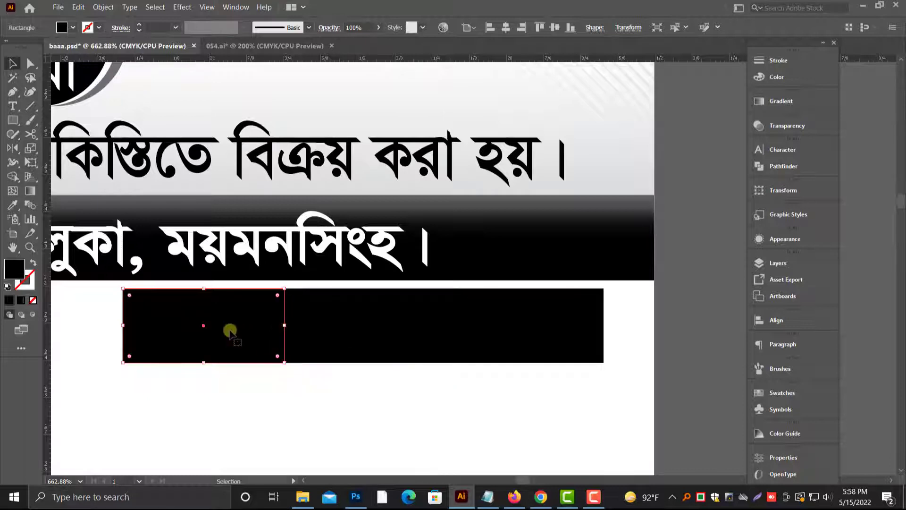
click(334, 336)
scroll(470, 293, up, 2)
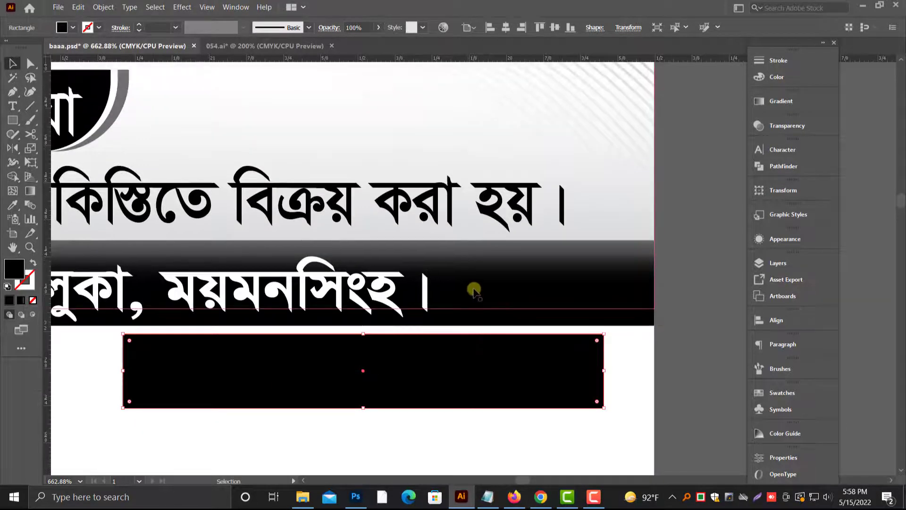
click(784, 101)
click(670, 184)
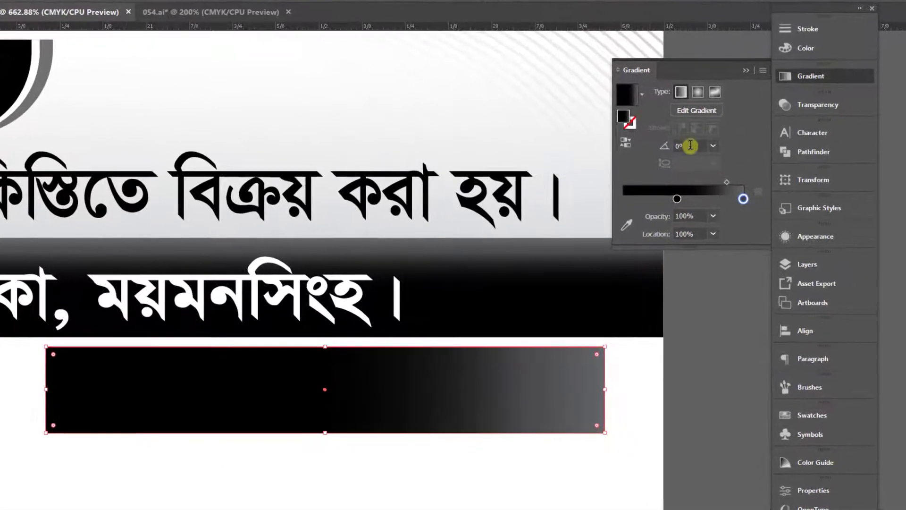
click(690, 145)
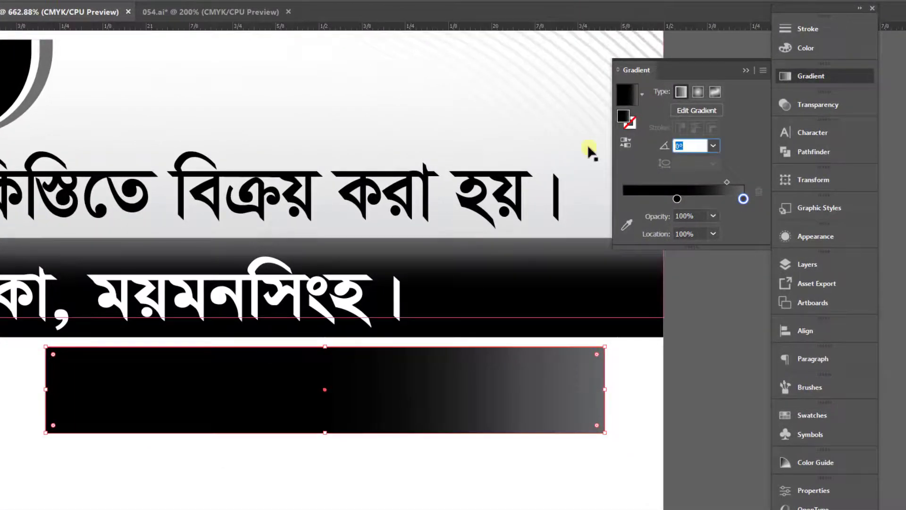
text(90)
key(Return)
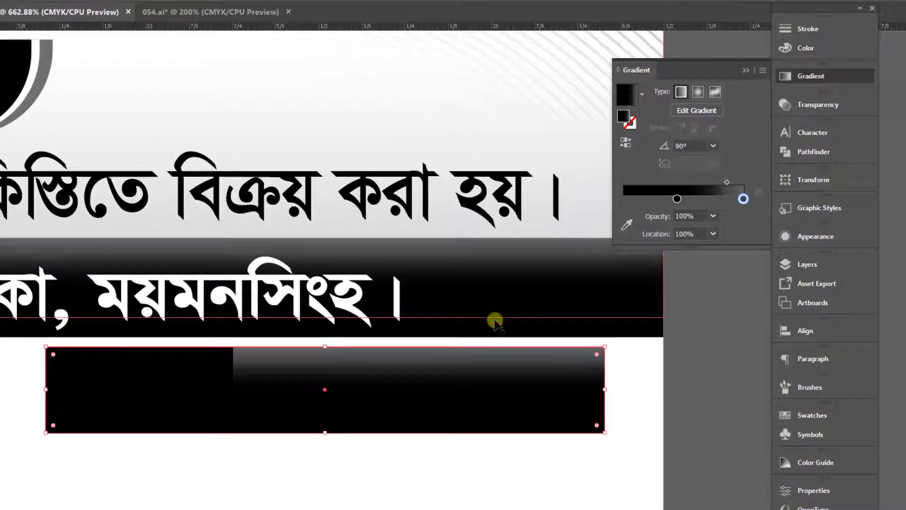
Step: Move the gradient's starting stop to about 14% and set its colour to CMYK 0, 0, 0, 25
drag(677, 198, 639, 199)
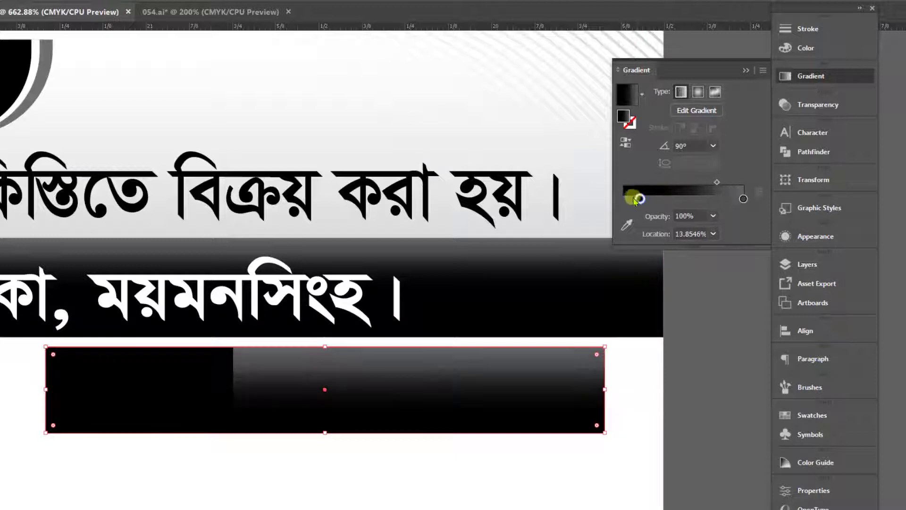
click(802, 48)
click(764, 22)
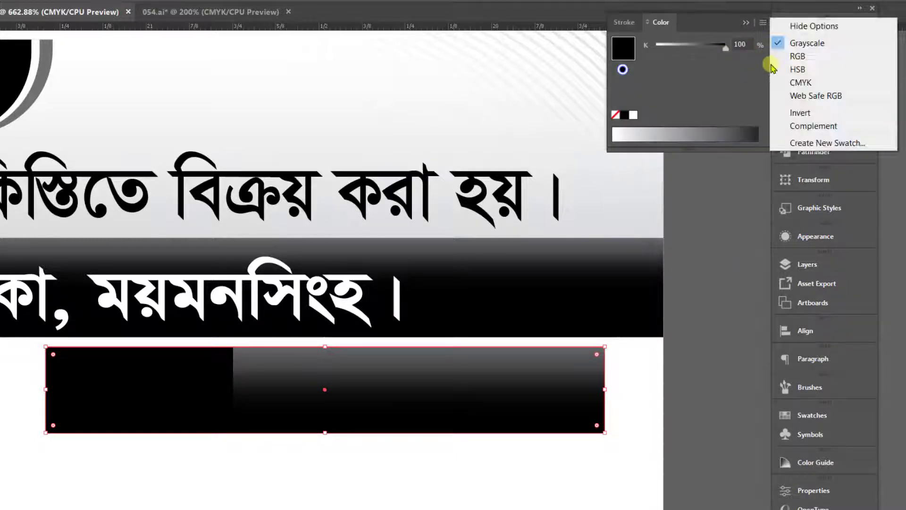
click(802, 82)
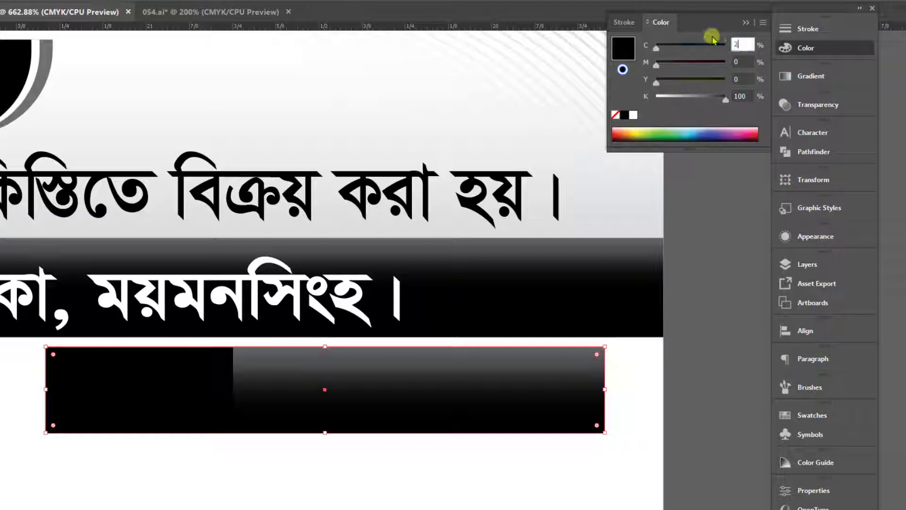
text(5)
key(Tab)
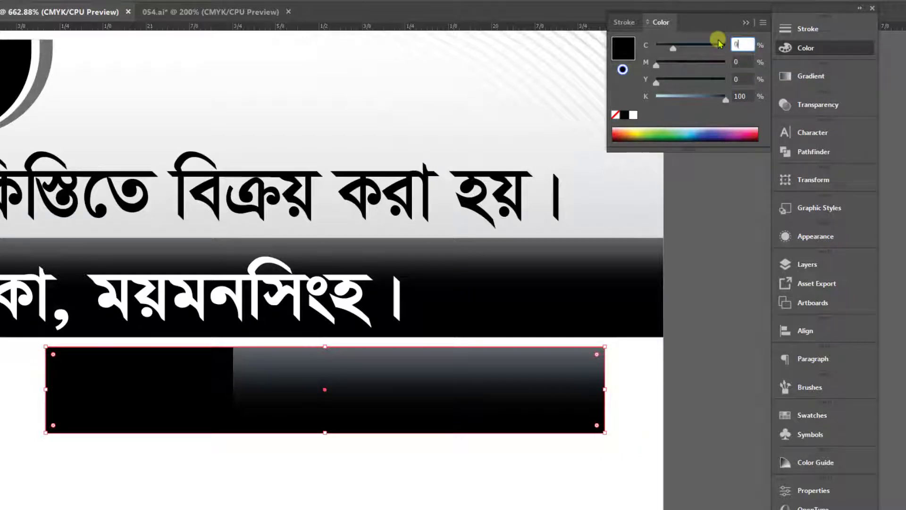
text(0)
key(Tab)
key(Tab)
key(Tab)
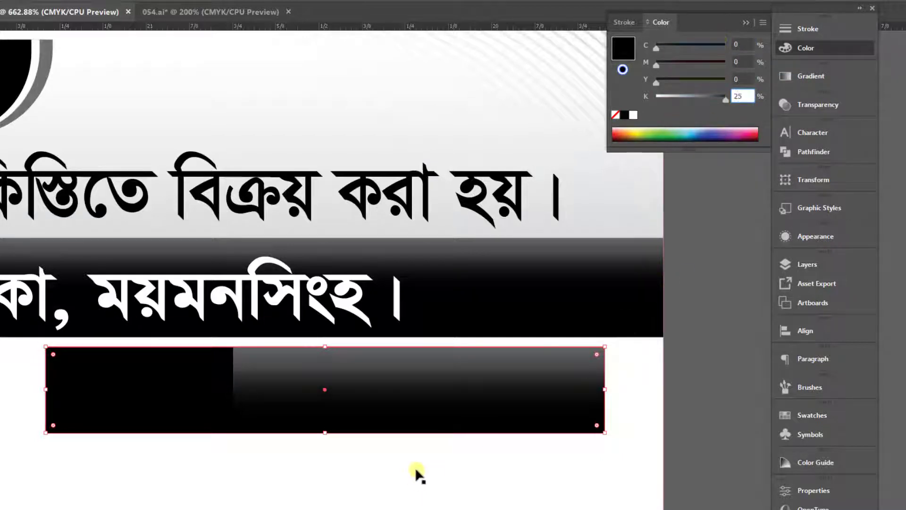
Step: Add a white middle stop at about 57% to the rectangle's gradient
click(811, 76)
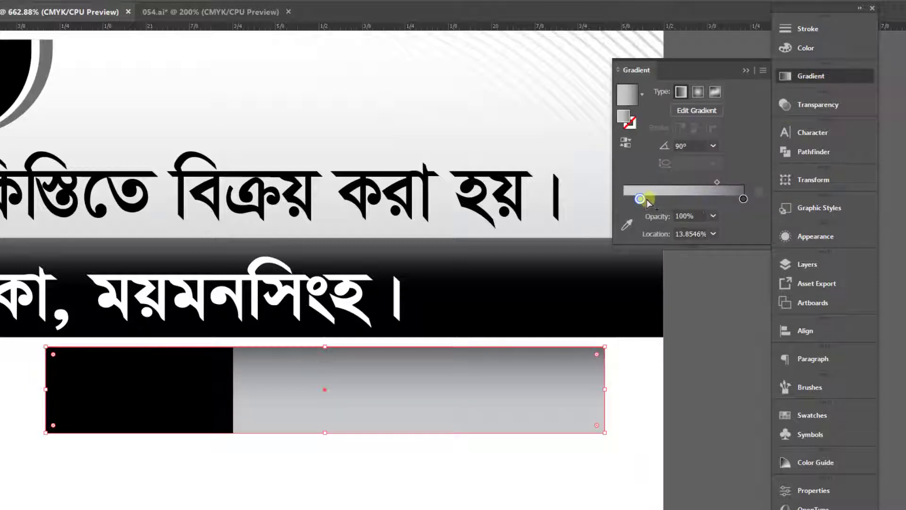
click(691, 199)
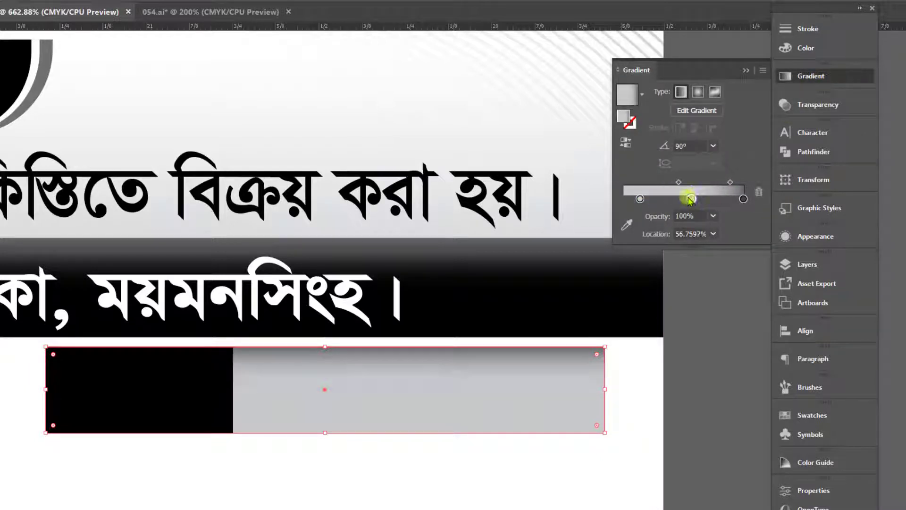
click(807, 47)
click(634, 115)
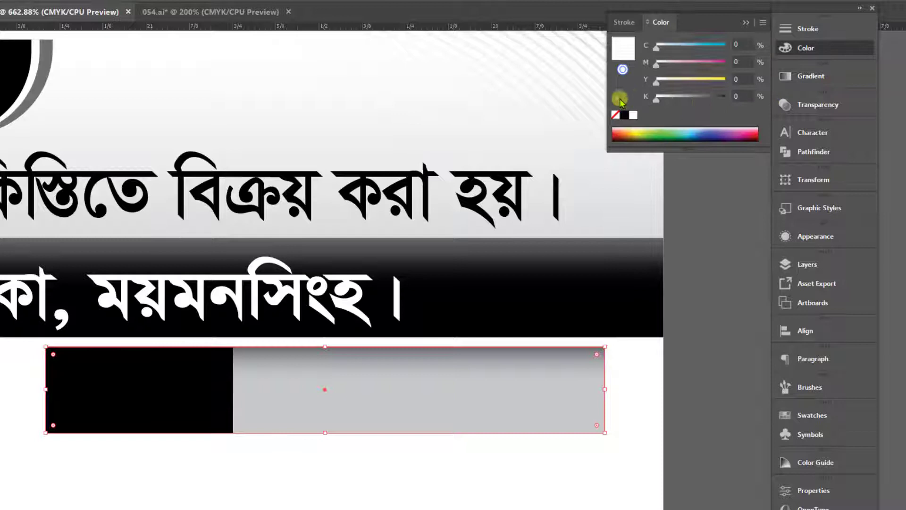
Step: Set the gradient's end stop to 25% black
click(820, 78)
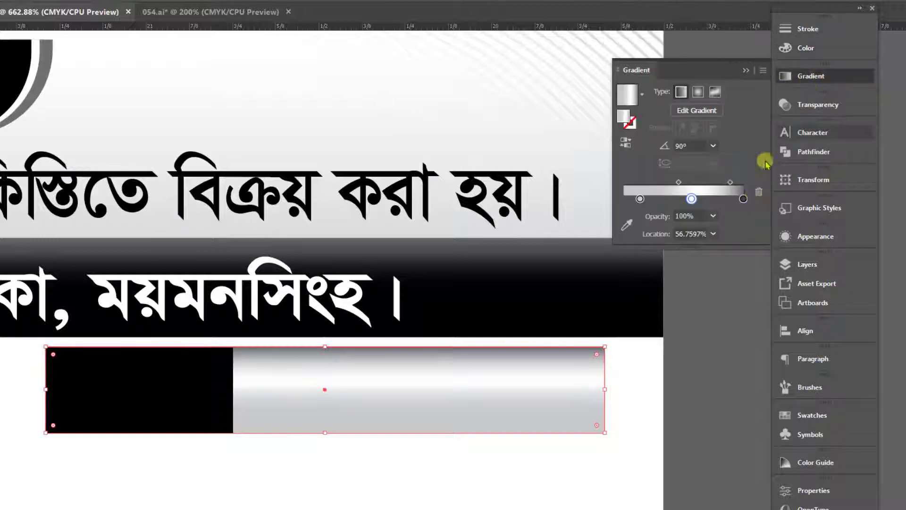
click(744, 200)
click(807, 48)
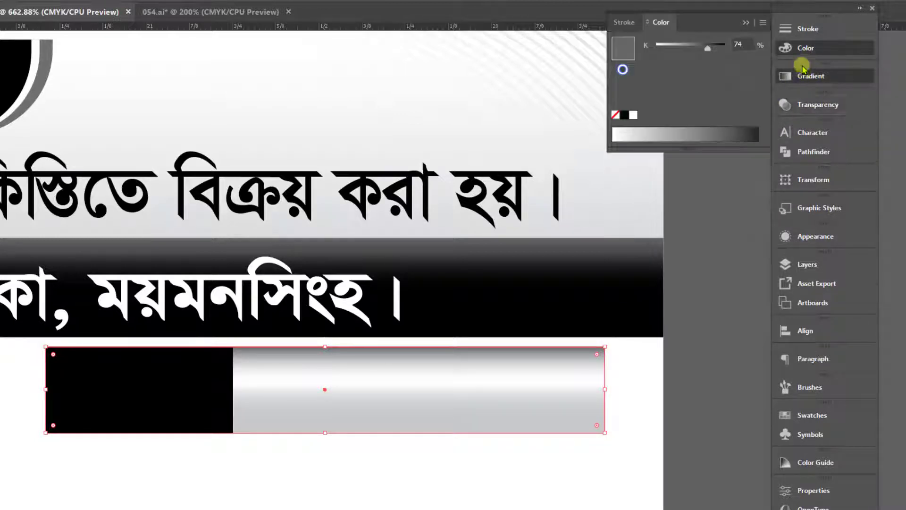
text(2)
key(Return)
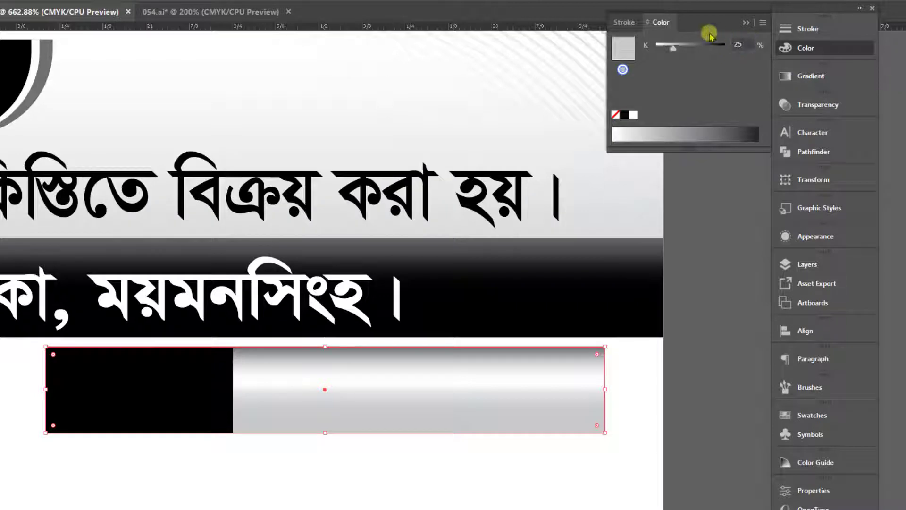
Step: Rebalance the light gradient by moving its white middle stop to about 51%
click(809, 76)
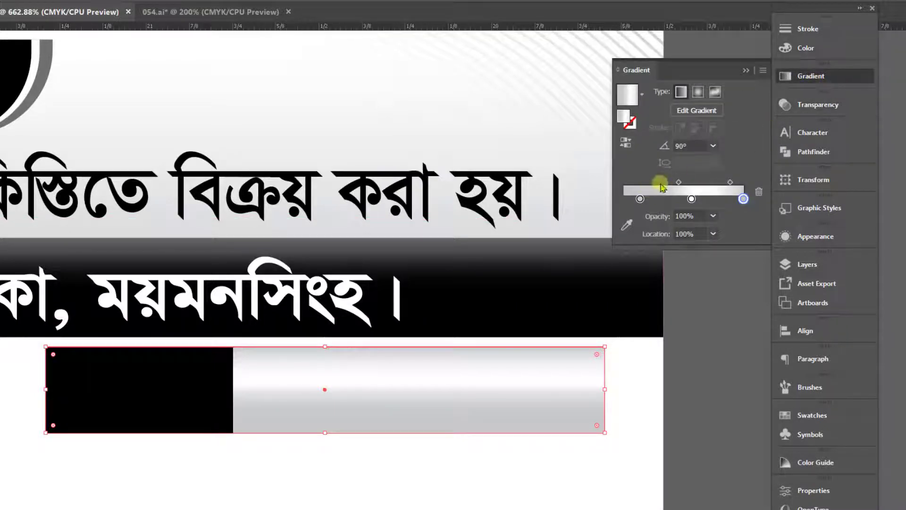
drag(678, 182, 634, 199)
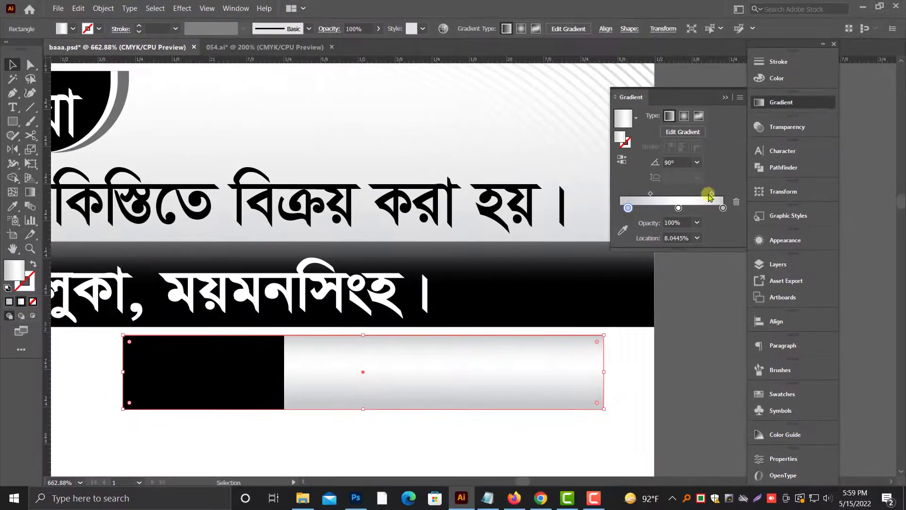
drag(711, 197, 712, 197)
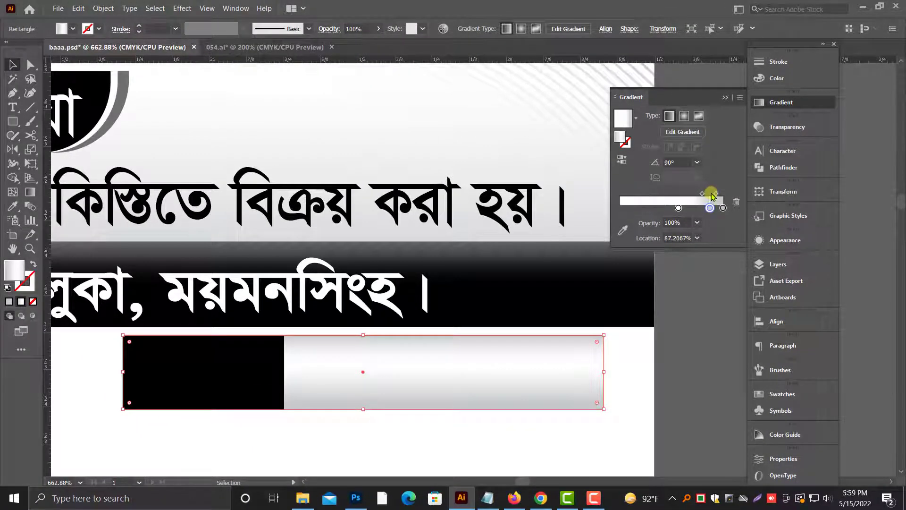
key(ctrl+z)
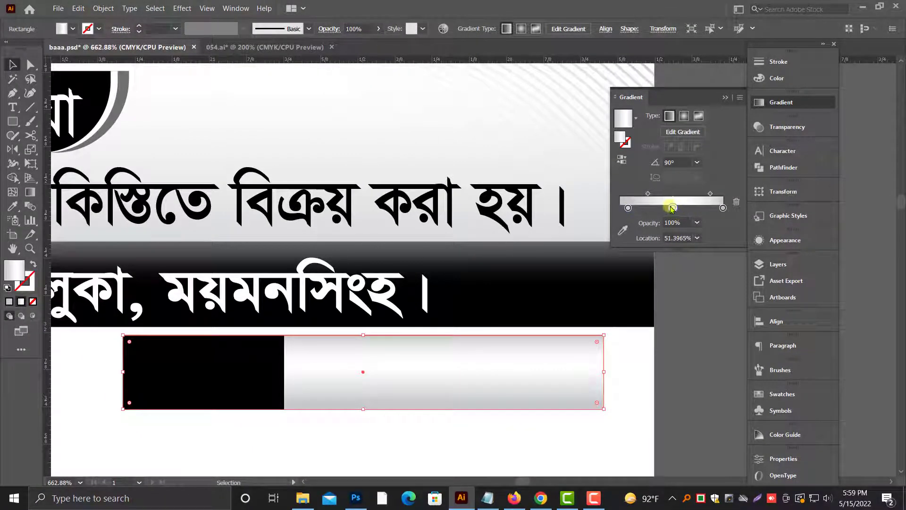
click(696, 369)
scroll(496, 373, down, 1)
scroll(490, 368, down, 2)
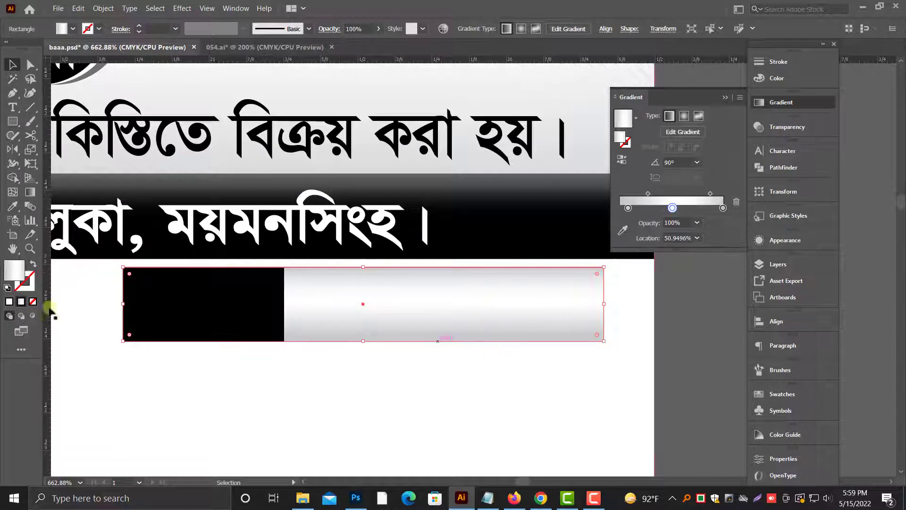
Step: Give the gradient rectangle a solid black stroke of 0.5 pt
click(31, 282)
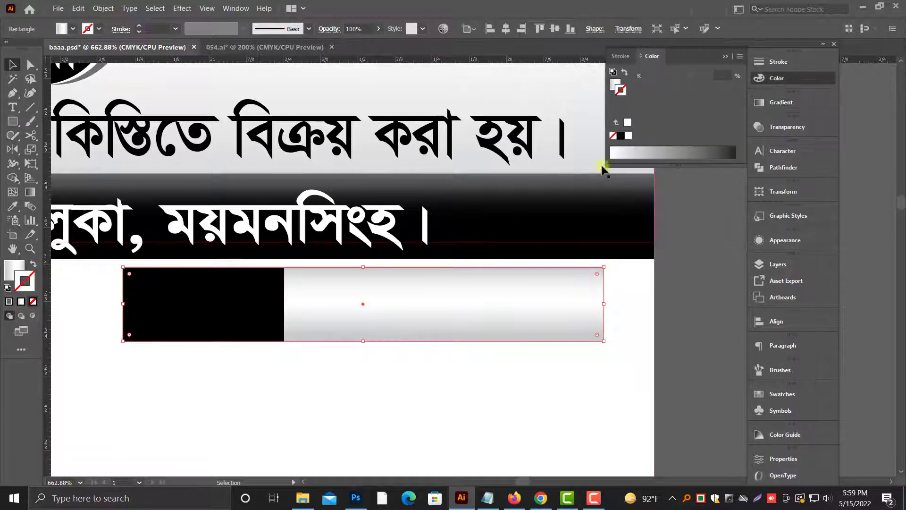
click(620, 137)
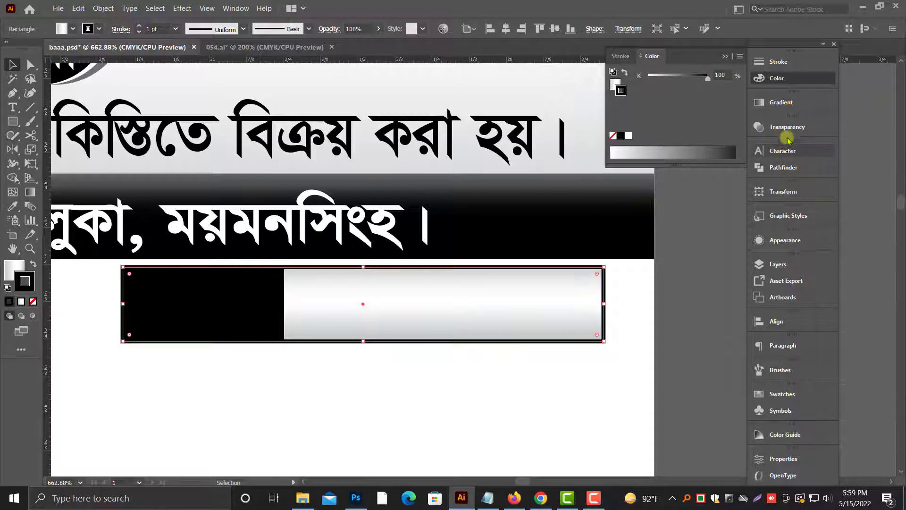
click(784, 65)
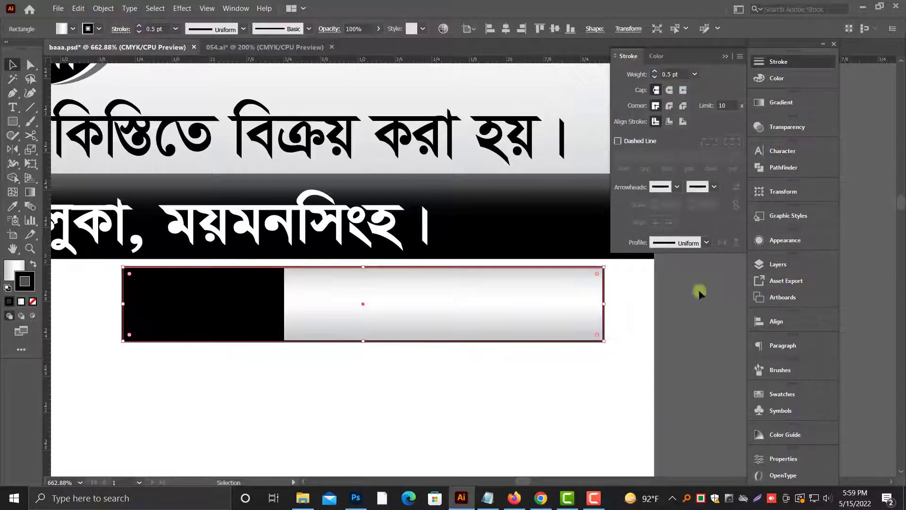
scroll(496, 349, up, 2)
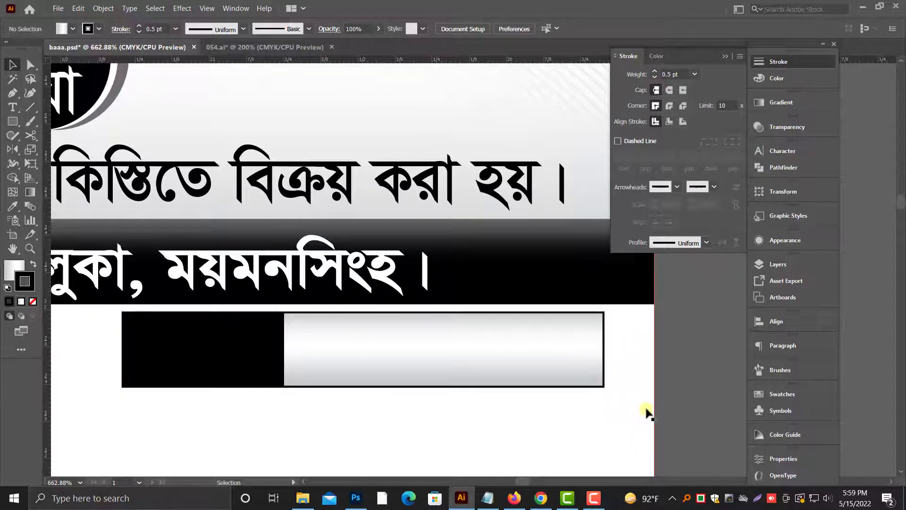
click(584, 347)
click(664, 371)
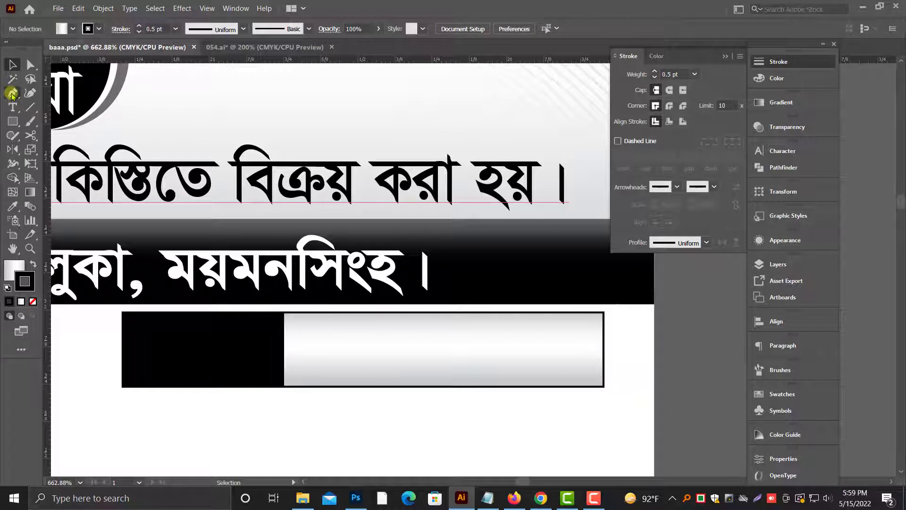
Step: Draw a vertical divider about 0.25 in tall across the gradient area with the Pen tool and shift it slightly toward the black block
click(402, 313)
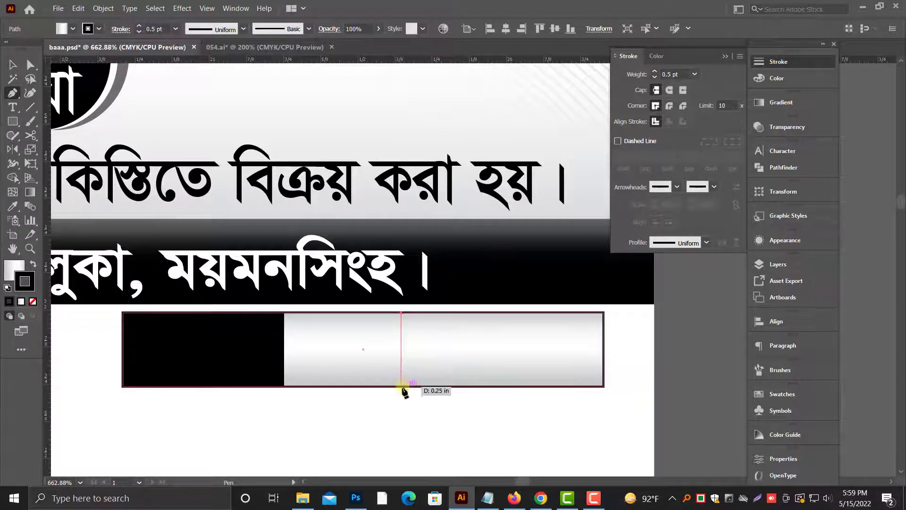
click(402, 386)
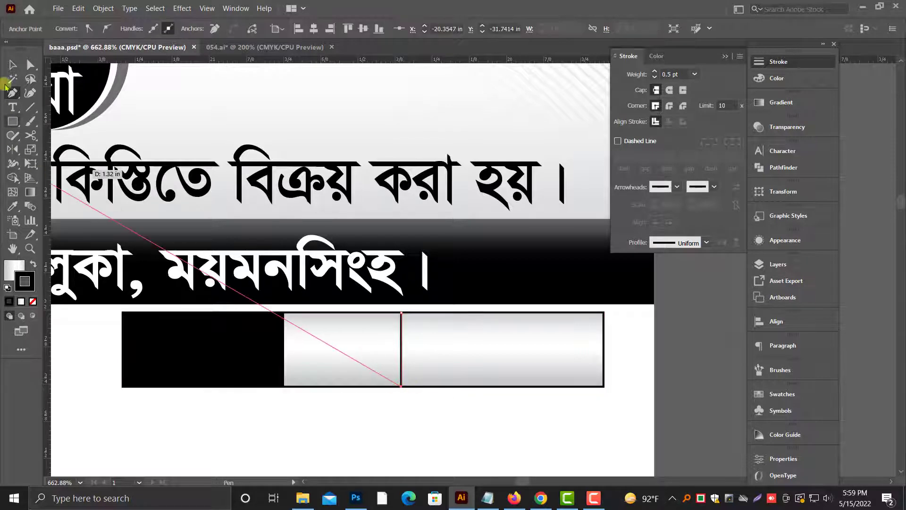
click(16, 68)
click(540, 411)
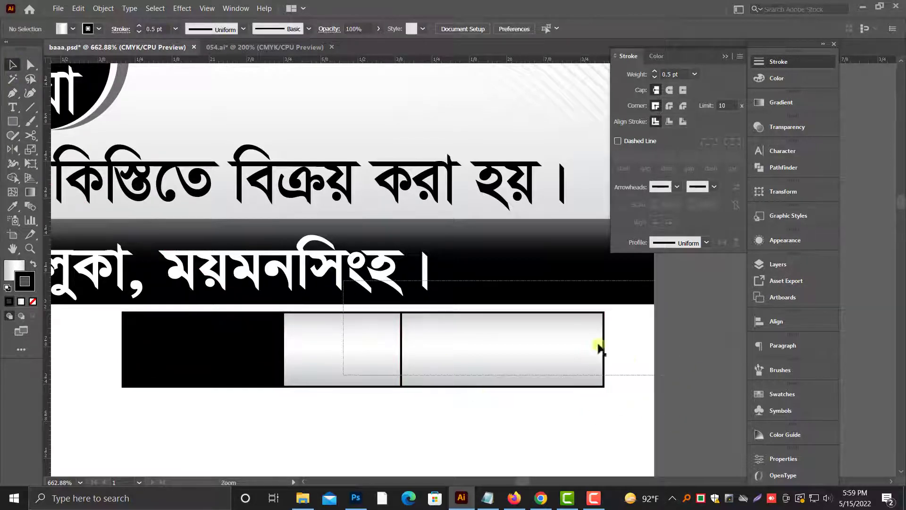
scroll(553, 365, up, 4)
drag(194, 338, 162, 342)
Step: Copy the divider, paste it in front, and shift the copy right to split the gradient area into three roughly equal cells
click(76, 9)
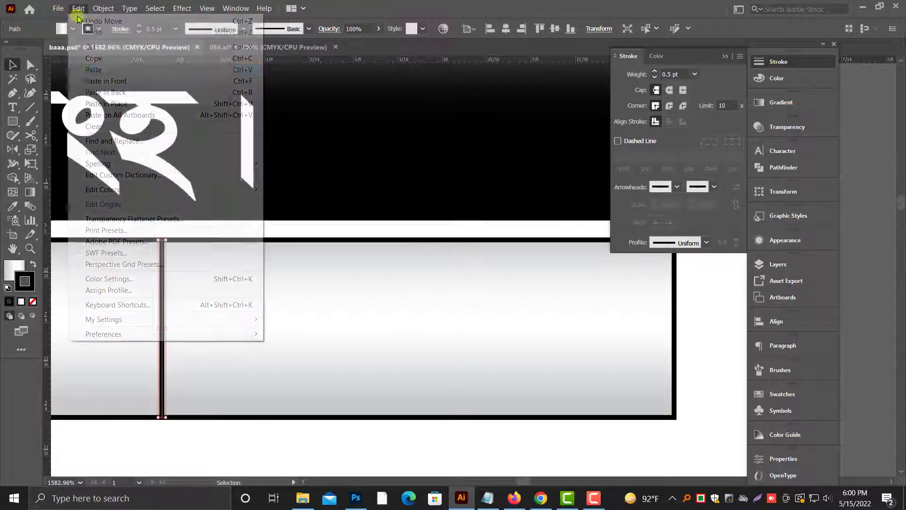
click(91, 57)
click(74, 12)
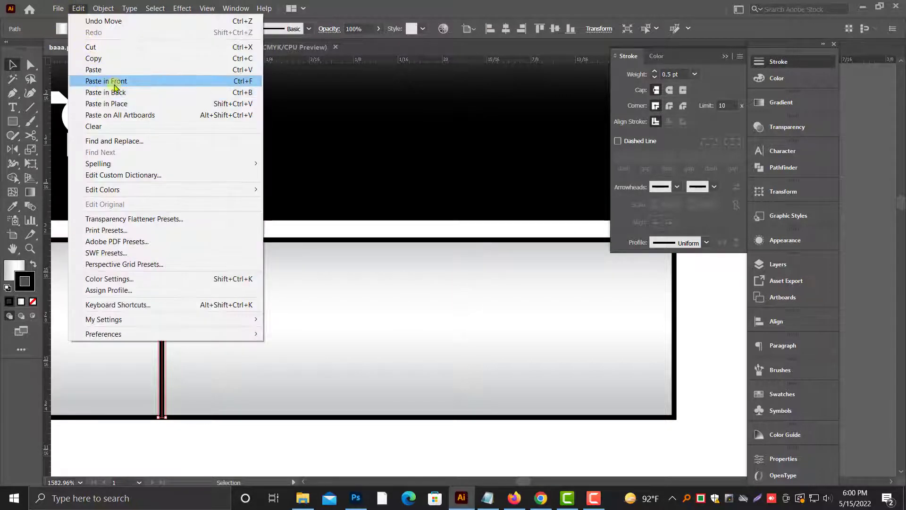
click(115, 85)
key(shift+Right)
key(shift+Right)
key(shift+Right)
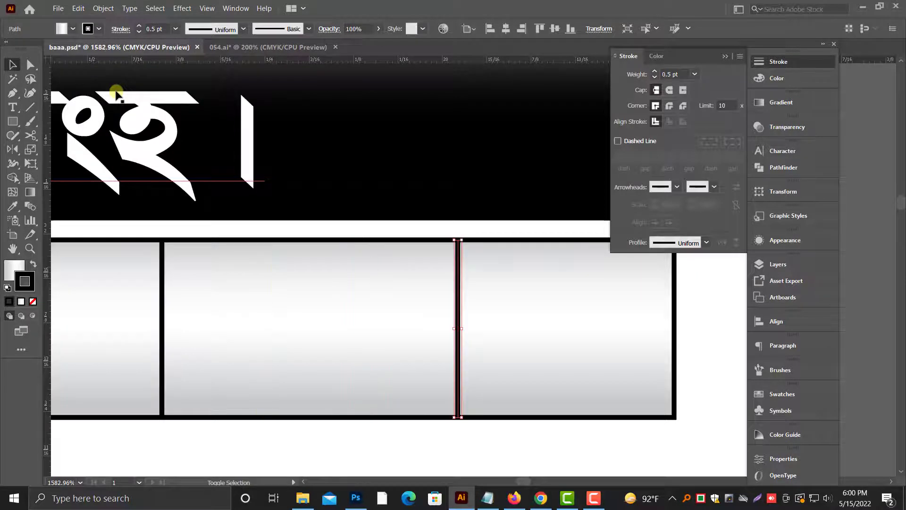
key(Left)
key(Left)
key(Left)
key(Left)
key(Left)
key(Left)
key(Left)
key(Left)
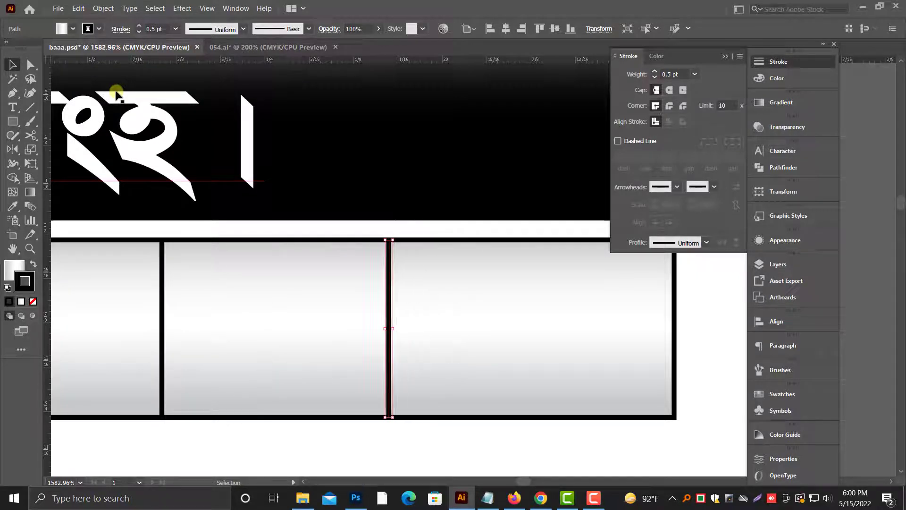
key(Right)
key(Right)
key(ctrl+minus)
key(ctrl+minus)
key(ctrl+minus)
key(ctrl+minus)
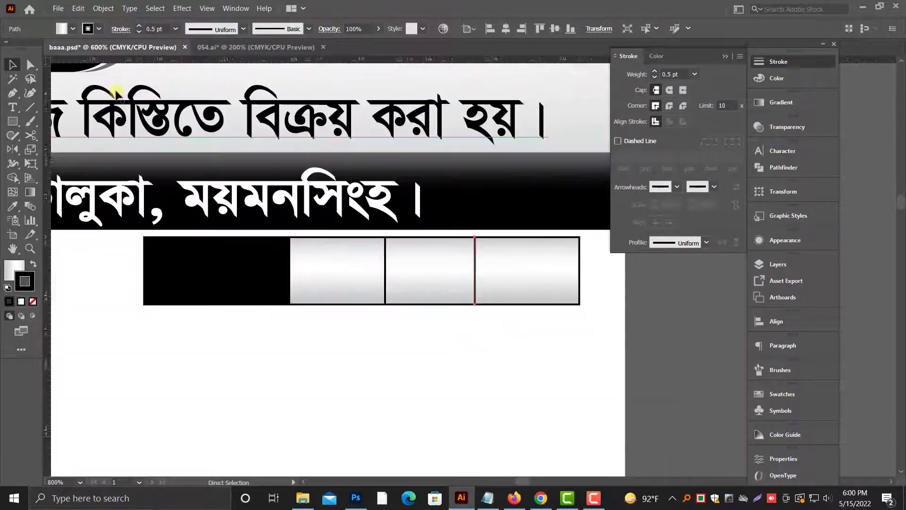
click(359, 326)
scroll(345, 325, up, 1)
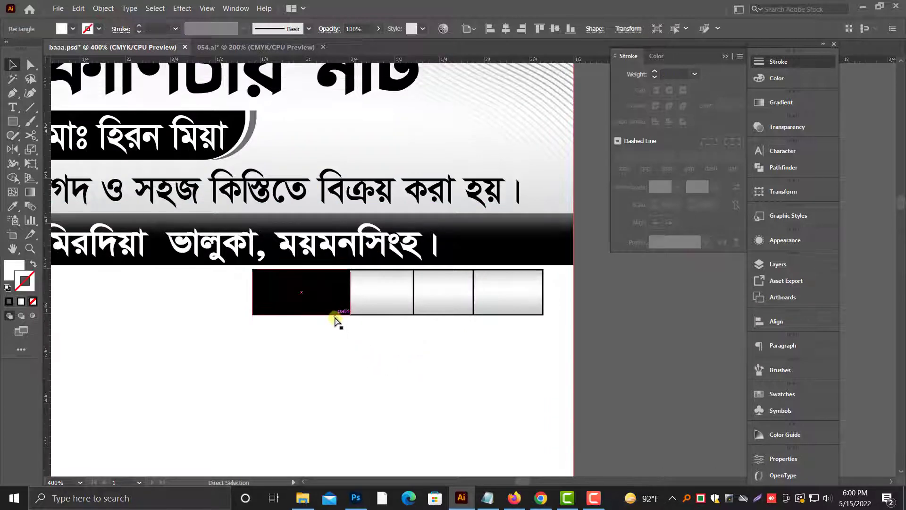
Step: Move the date label hidden in the black block about 0.03 in down, locating it in outline view
key(ctrl+y)
click(307, 292)
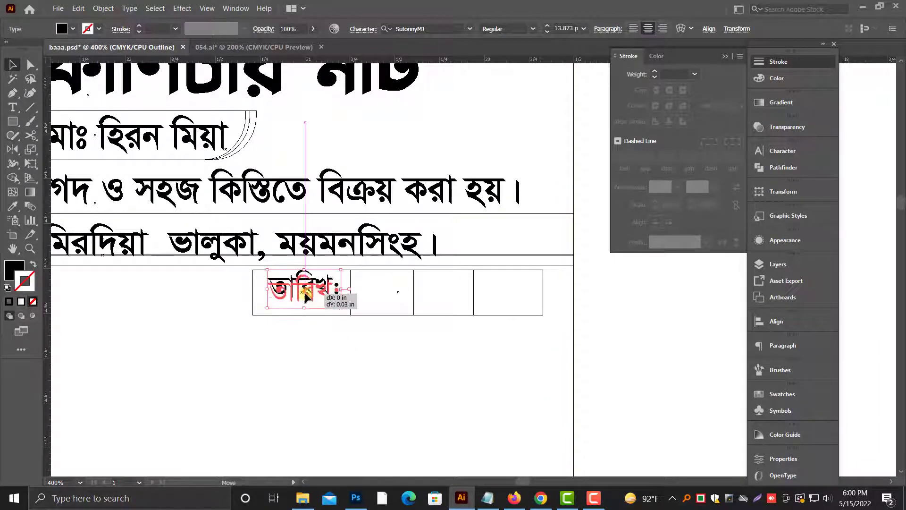
drag(305, 292, 306, 293)
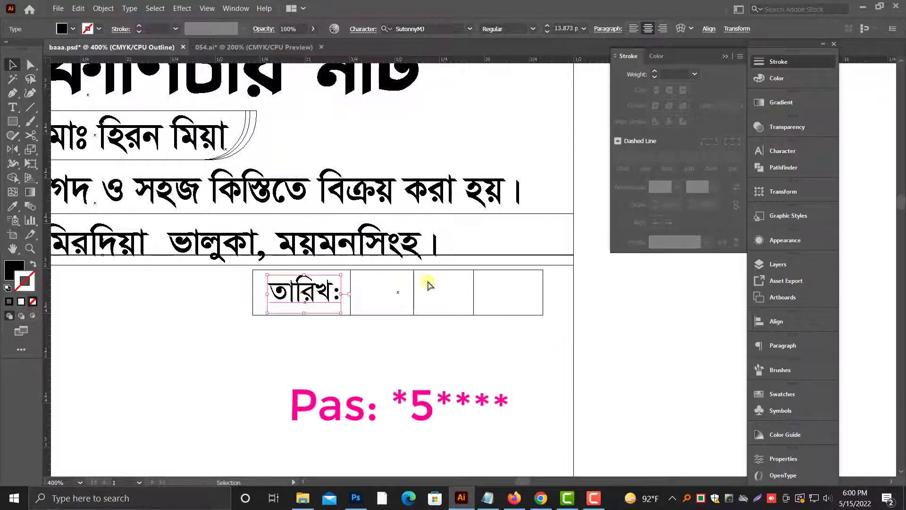
key(ctrl+y)
Step: Fill the date label with white and shift it slightly left within the black block
click(774, 81)
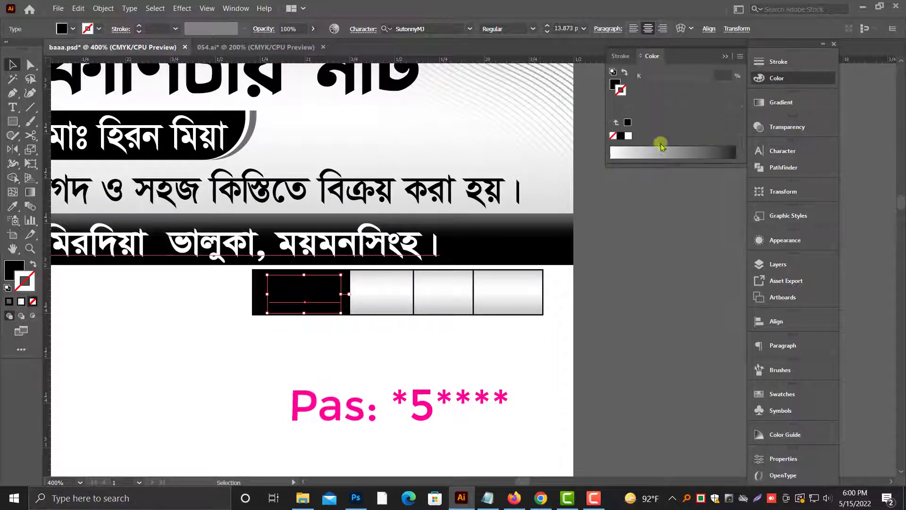
click(616, 89)
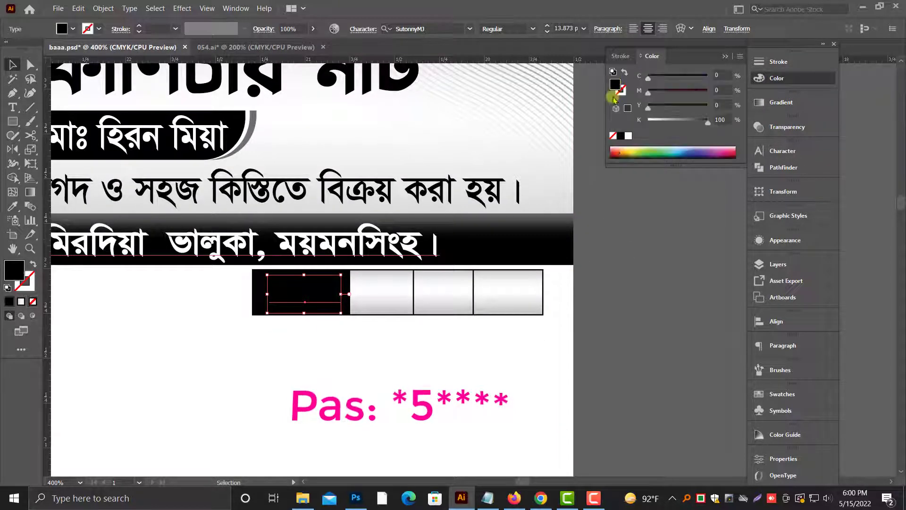
click(628, 135)
scroll(577, 245, up, 2)
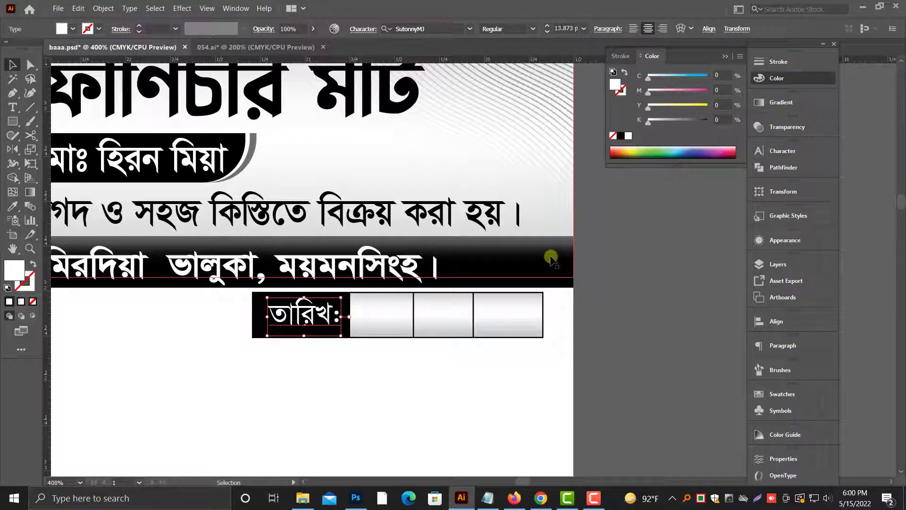
scroll(531, 282, down, 2)
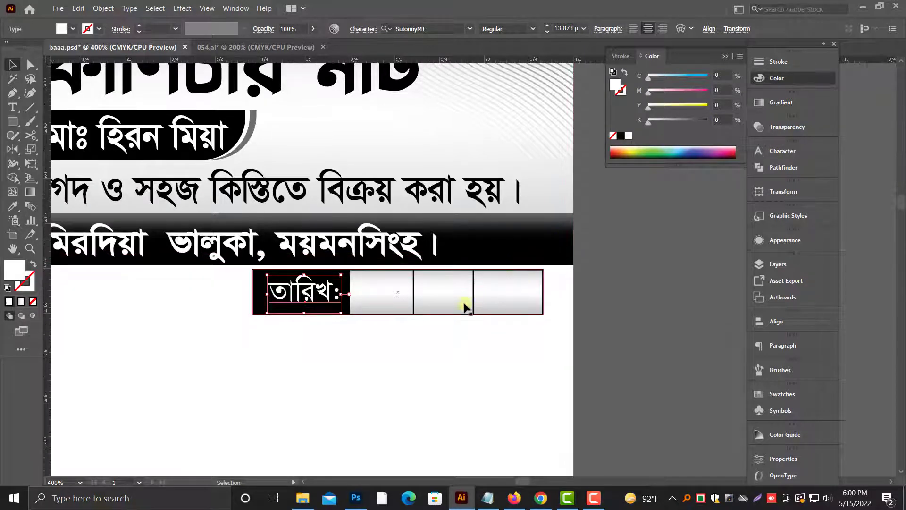
drag(311, 295, 308, 296)
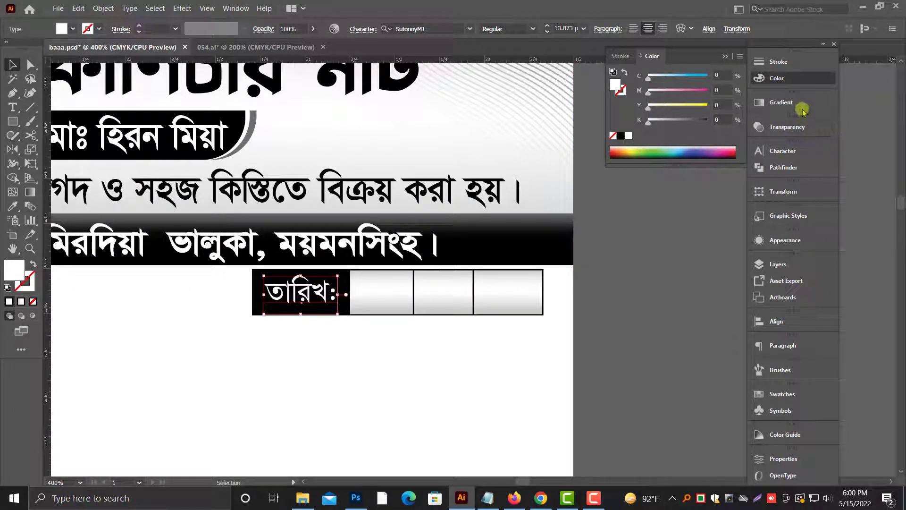
Step: Set the date label's font style to Bold
click(782, 151)
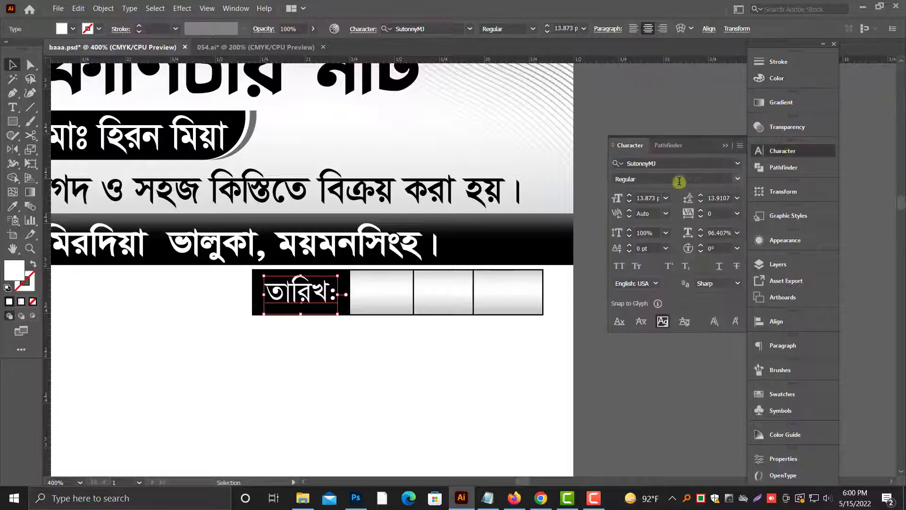
click(737, 180)
click(635, 218)
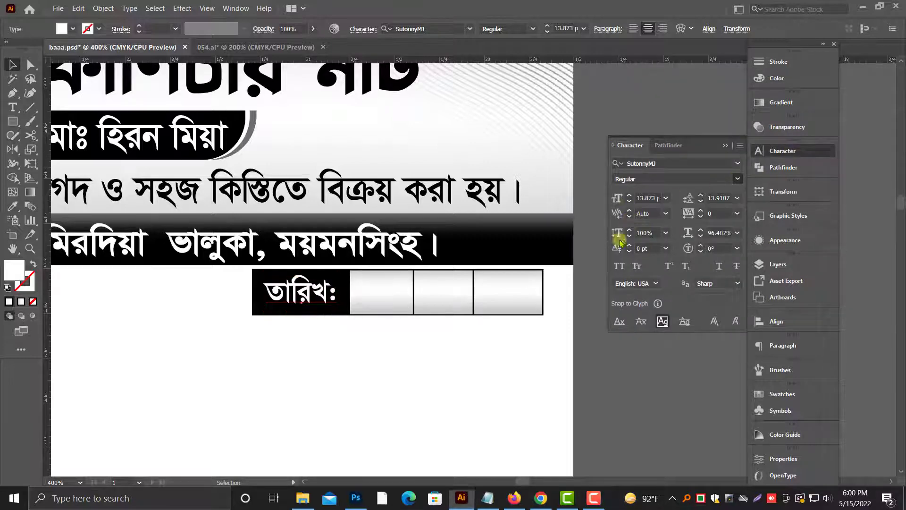
click(726, 146)
click(665, 255)
Step: Duplicate the "নং-" label straight down to start a second line beneath it
key(ctrl+minus)
key(ctrl+minus)
drag(291, 352, 405, 323)
key(alt+space)
drag(188, 246, 189, 272)
Step: Make the duplicated label Bold and change its text to "নাম:"
click(786, 126)
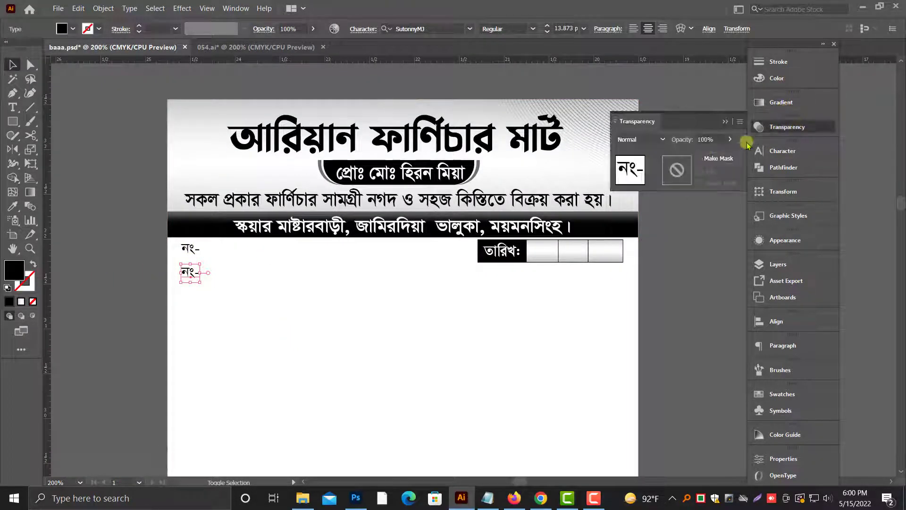
click(784, 151)
click(737, 180)
click(690, 215)
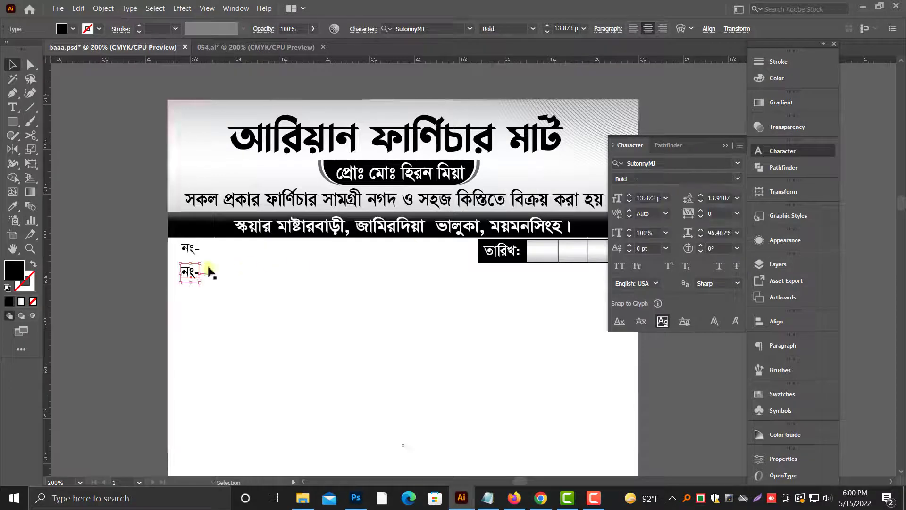
triple_click(192, 270)
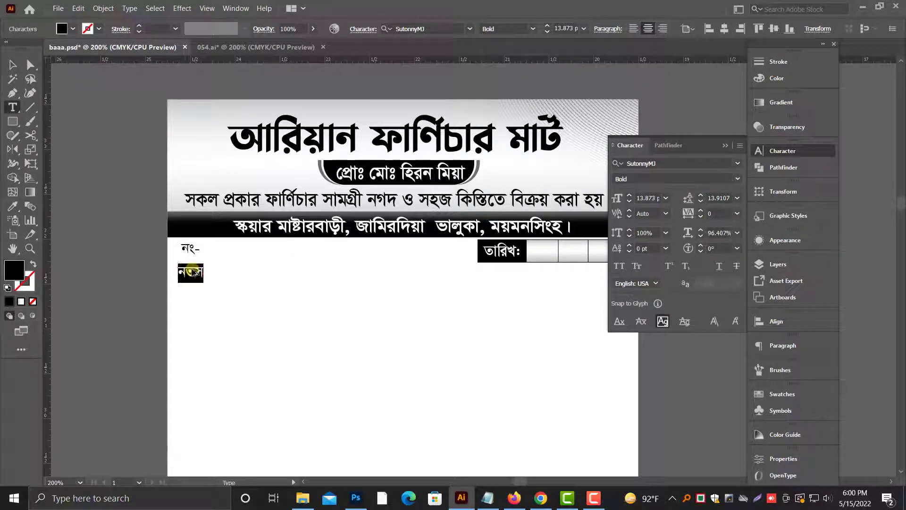
key(Escape)
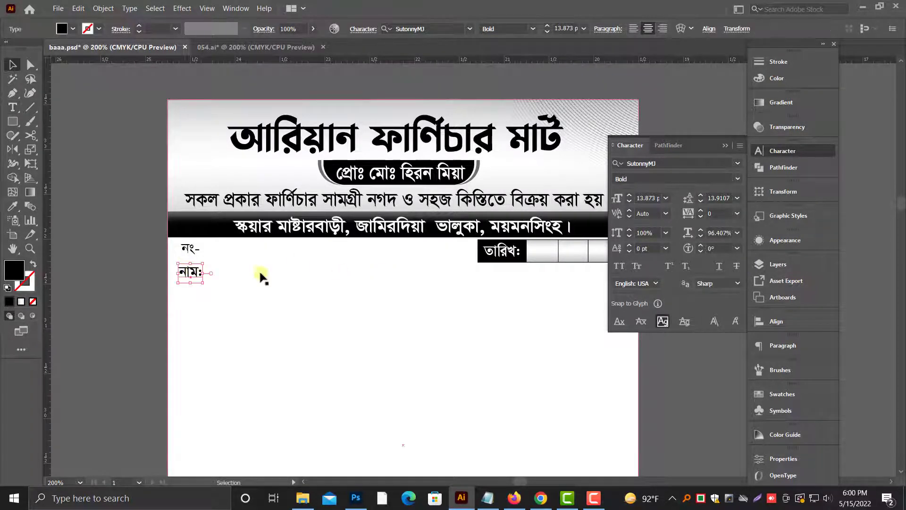
Step: Draw a full-width black rectangle over the name line, ending flush with the date box, and lower its upper edge slightly
scroll(359, 284, up, 1)
scroll(506, 319, down, 1)
drag(177, 331, 99, 337)
click(96, 331)
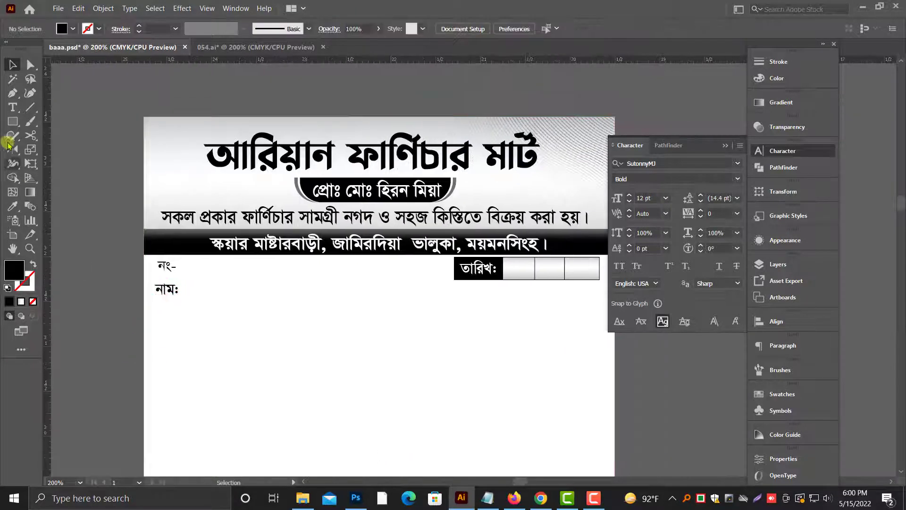
mouse_move(150, 283)
mouse_down()
mouse_move(583, 354)
mouse_move(600, 311)
mouse_up()
key(v)
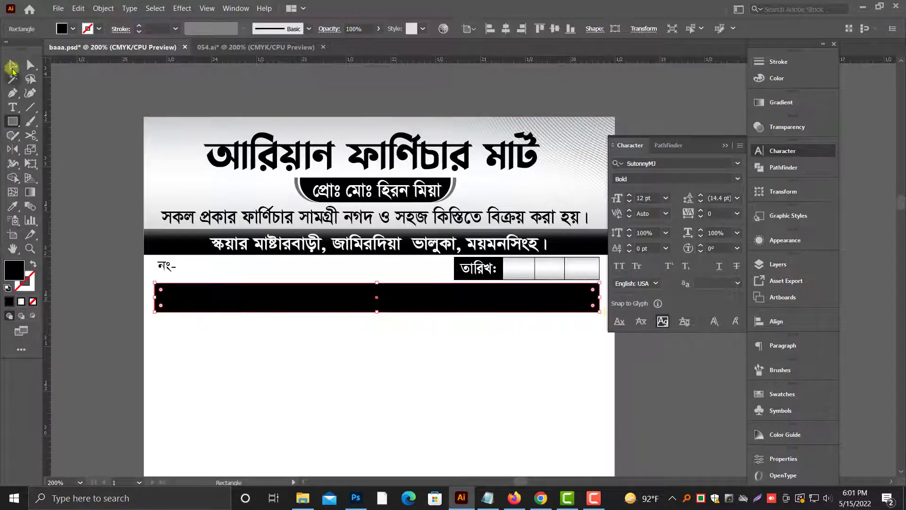
mouse_move(166, 337)
mouse_down()
mouse_move(148, 384)
mouse_move(124, 383)
mouse_up()
scroll(186, 410, up, 1)
drag(335, 341, 335, 344)
Step: Copy the black rectangle, paste it in front, and narrow the copy to a label block about one-eighth of the row's width
click(78, 9)
click(98, 59)
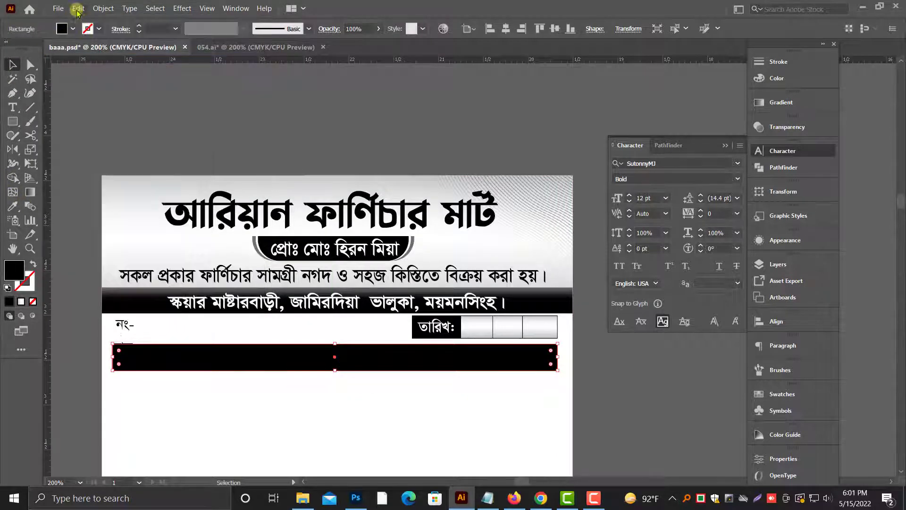
click(78, 9)
click(109, 82)
drag(557, 357, 168, 359)
Step: Apply the date box's gradient fill and 0.5 pt stroke to the long name rectangle with the Eyedropper
click(213, 366)
click(12, 209)
click(493, 324)
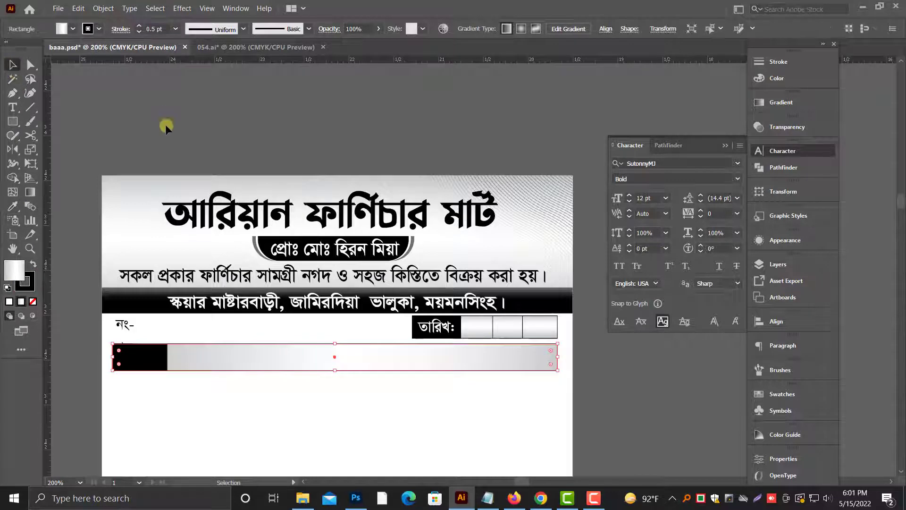
click(166, 127)
Step: Set the name rectangle's gradient angle to 90°
scroll(170, 132, down, 1)
click(394, 353)
click(782, 104)
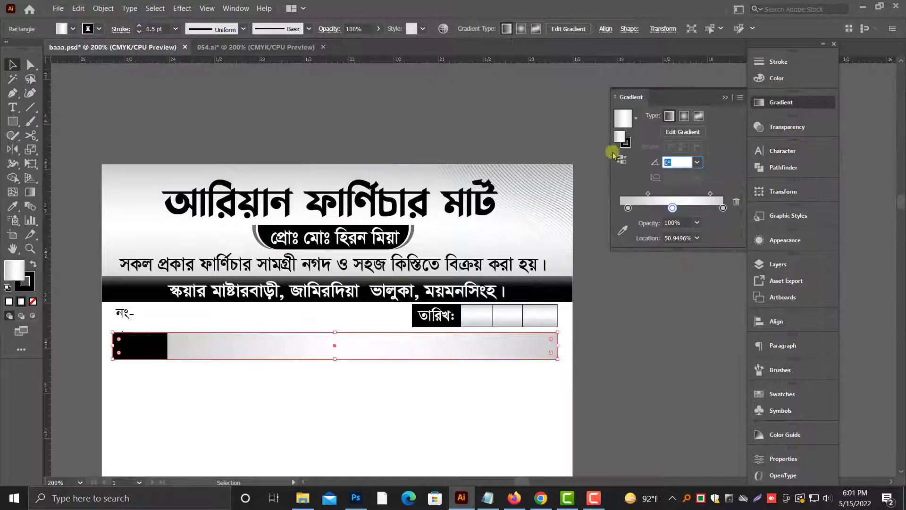
click(617, 388)
Step: Fill the hidden "নাম:" label with white and bring it to the front of the black block
drag(117, 307, 536, 310)
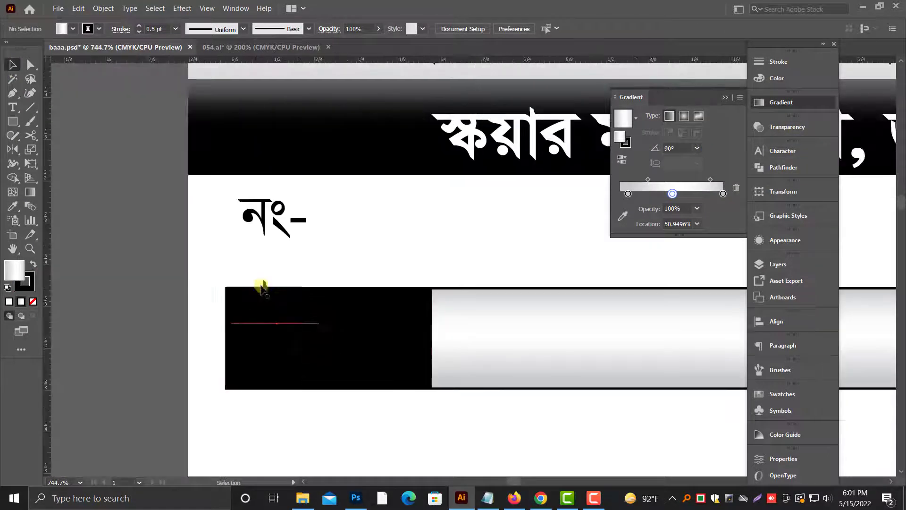
click(262, 286)
click(777, 78)
click(628, 135)
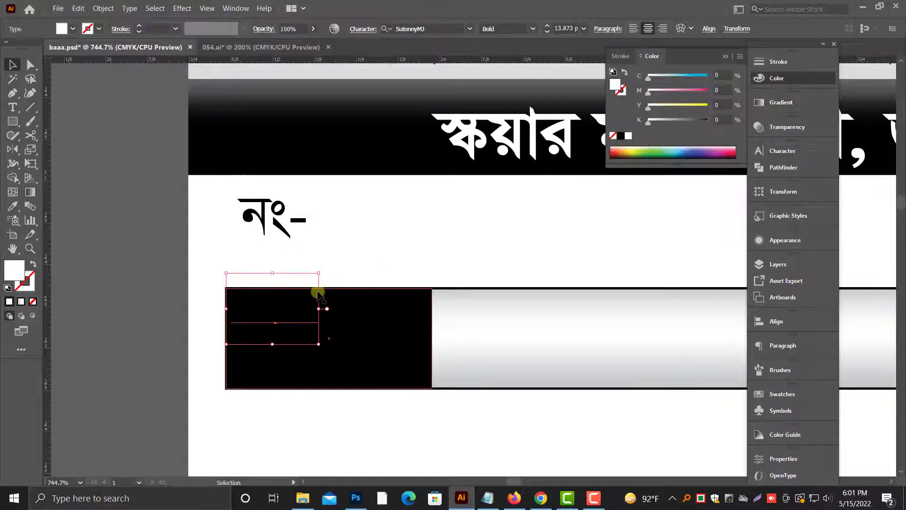
right_click(303, 298)
mouse_move(335, 251)
click(511, 248)
Step: Enlarge the "নাম:" label to about 15 pt and place it vertically centred near the black block's right edge
drag(295, 312, 314, 342)
mouse_move(313, 343)
mouse_down()
mouse_move(389, 349)
mouse_move(314, 344)
mouse_up()
key(ctrl+minus)
key(ctrl+minus)
key(ctrl+minus)
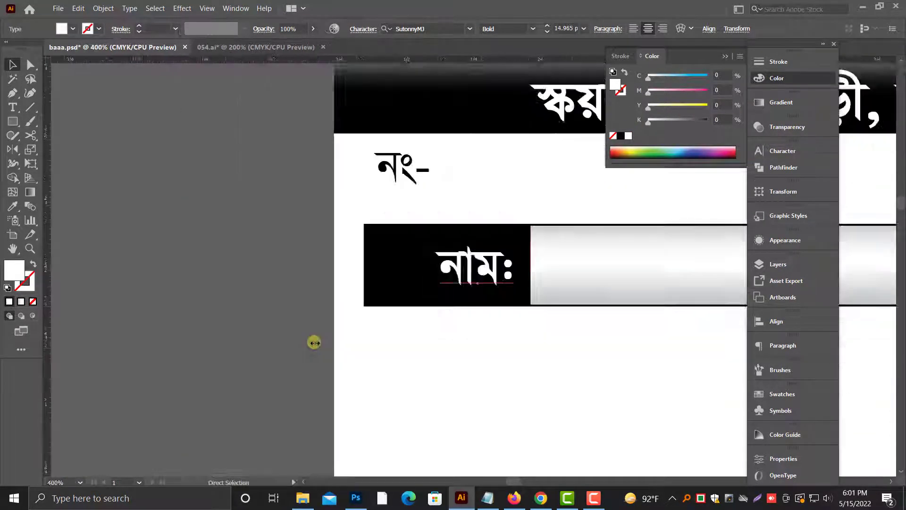
scroll(254, 326, right, 6)
Step: Lock the white page-sized background rectangle
click(199, 374)
scroll(198, 375, up, 1)
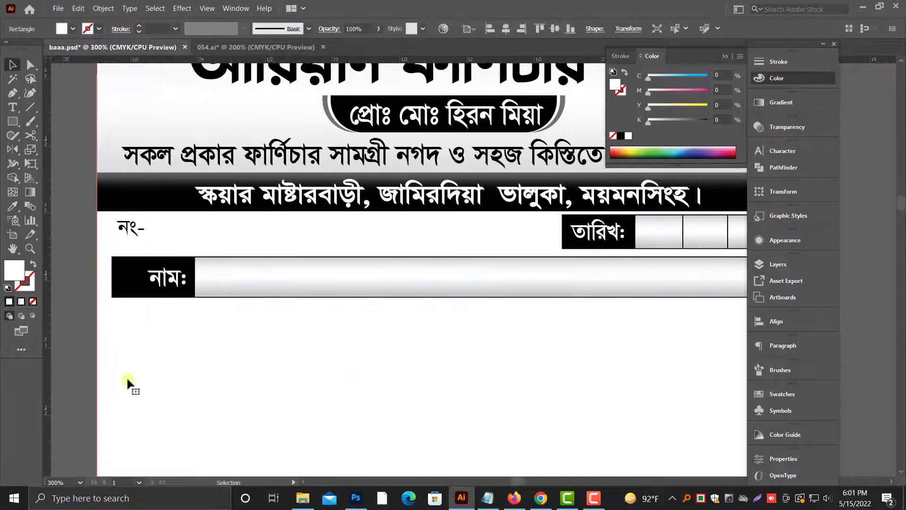
click(102, 8)
click(118, 114)
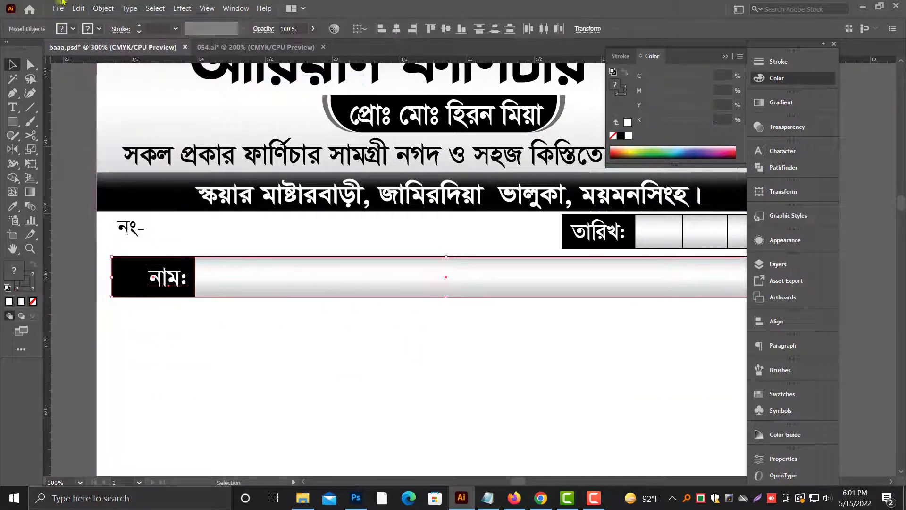
Step: Copy the complete name row, paste it in front, and move the copy down, leaving a small gap between the rows
click(78, 9)
click(93, 58)
click(78, 8)
click(108, 83)
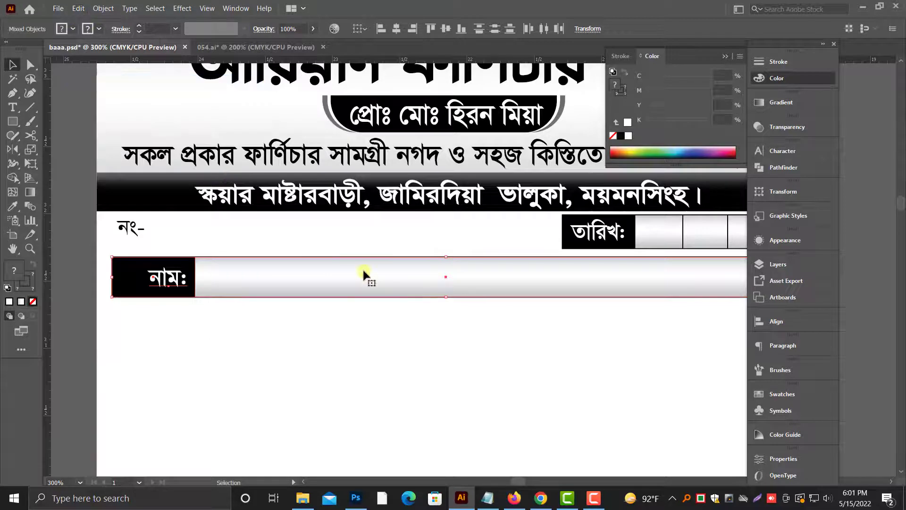
key(Down)
key(Down)
key(Down)
key(Down)
key(Down)
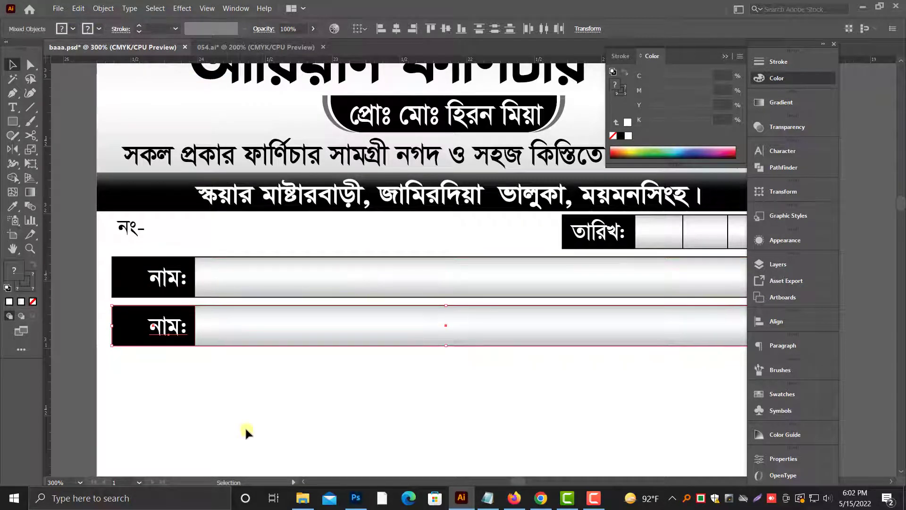
Step: Change the lower row's label to "ঠিকানা:" and align its right edge with the "নাম:" label
double_click(177, 328)
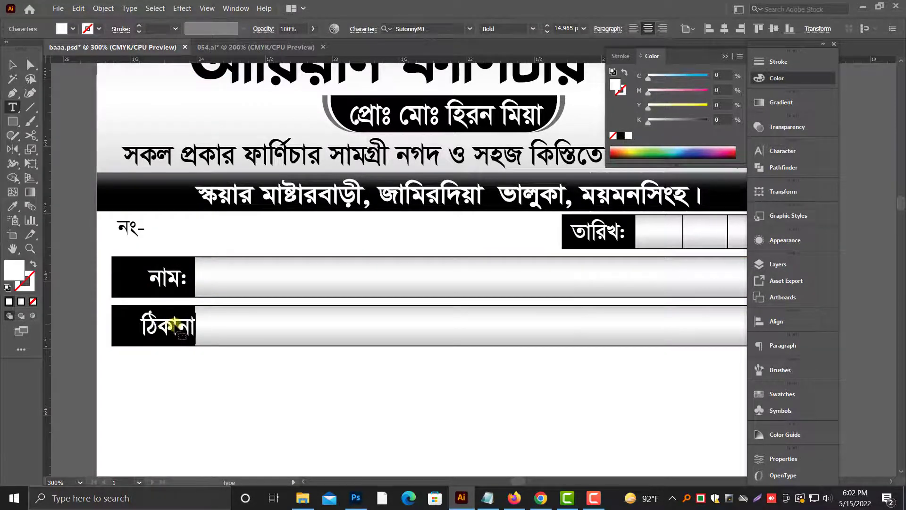
drag(163, 324, 151, 324)
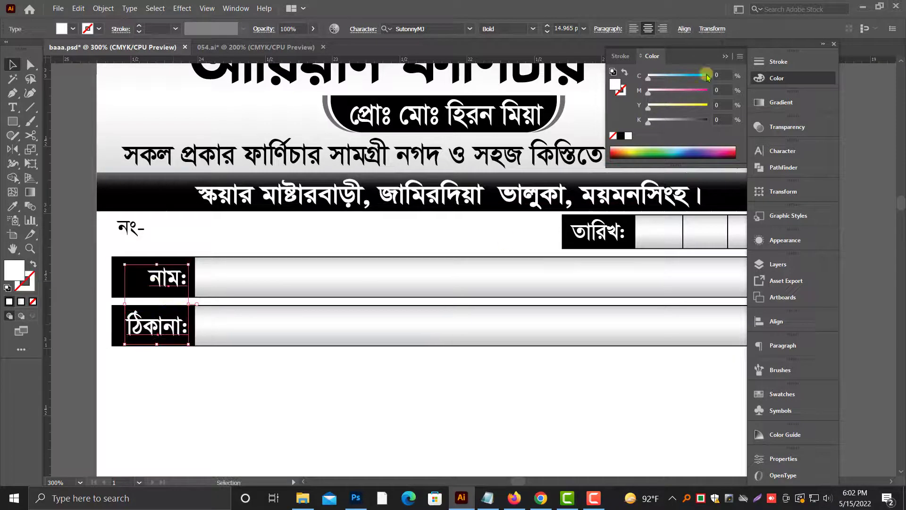
click(727, 57)
click(821, 323)
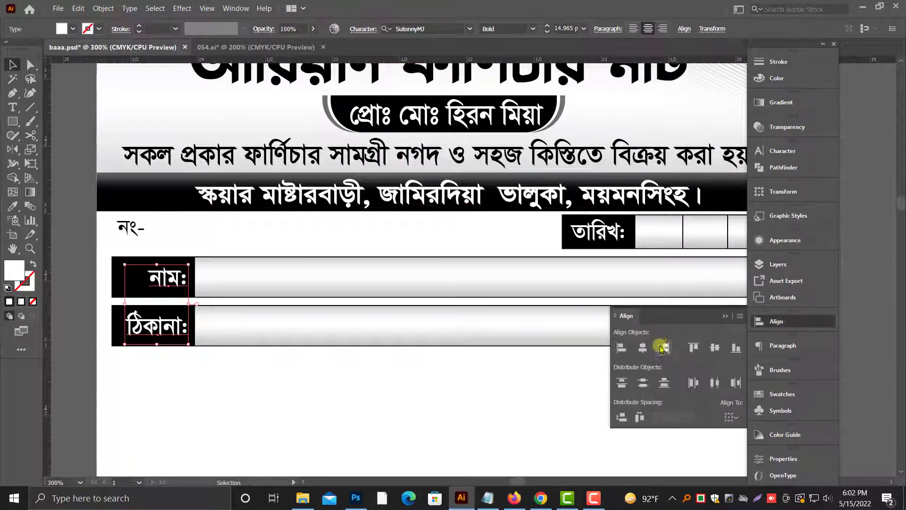
click(726, 316)
Step: Duplicate the black gradient bar from the header and move the copy to the bottom of the page
key(ctrl+minus)
key(ctrl+minus)
drag(604, 378, 484, 380)
click(615, 368)
scroll(614, 366, down, 5)
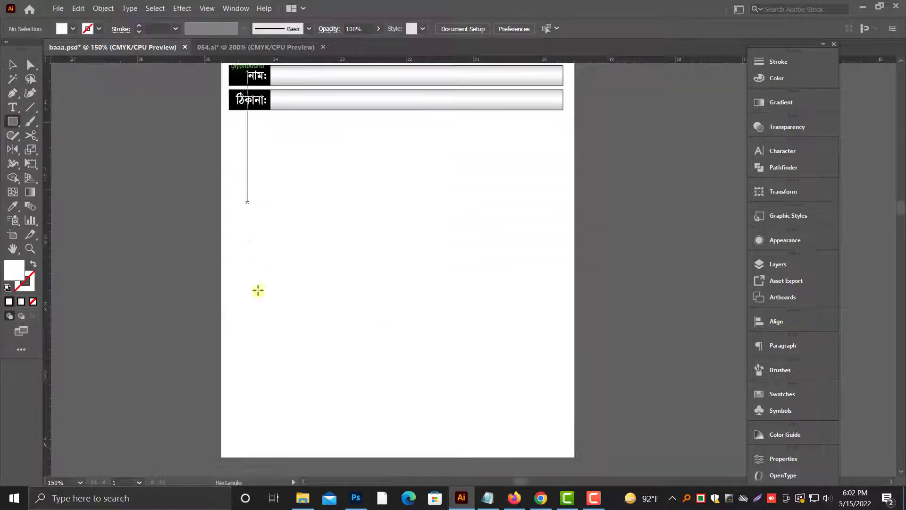
click(12, 67)
scroll(329, 228, up, 4)
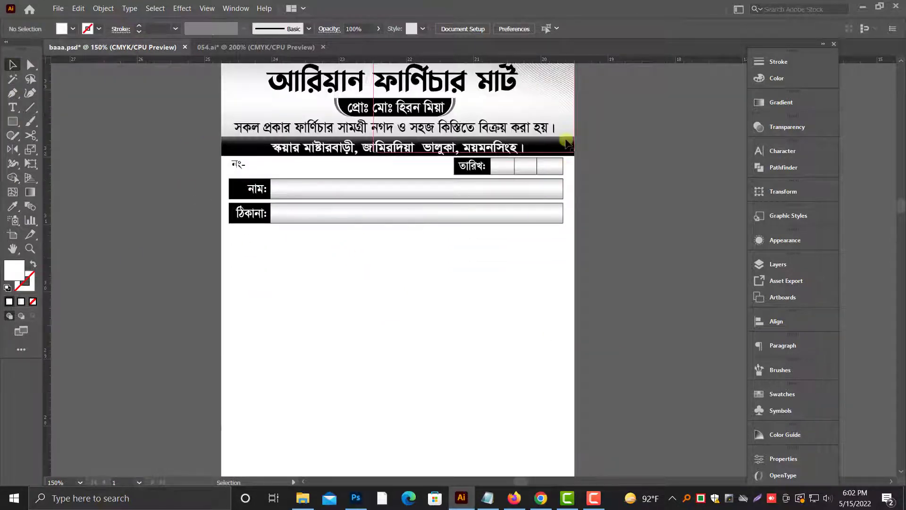
click(575, 152)
click(240, 148)
drag(241, 148, 350, 380)
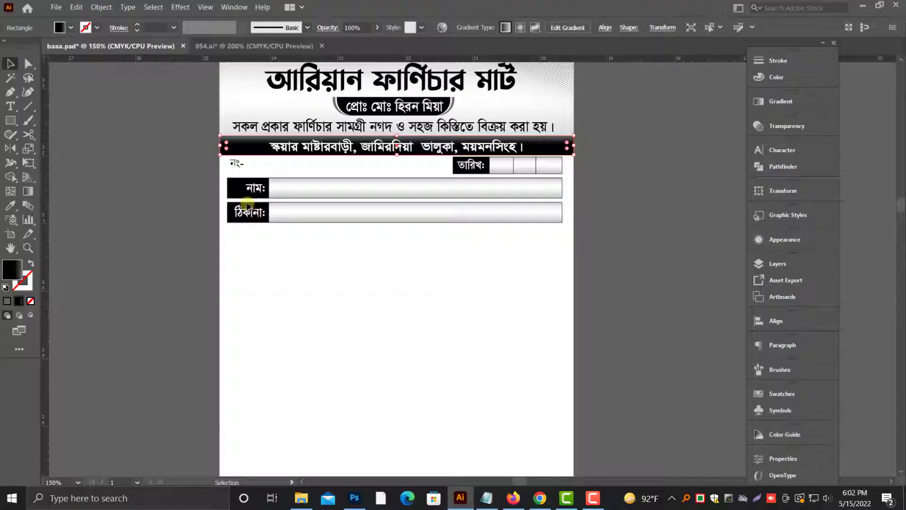
scroll(355, 344, down, 1)
scroll(435, 286, down, 3)
drag(443, 231, 398, 413)
Step: Fit the copied bar as a thin full-width strip along the page's bottom edge
click(257, 361)
drag(264, 362, 525, 401)
click(485, 392)
scroll(531, 331, down, 1)
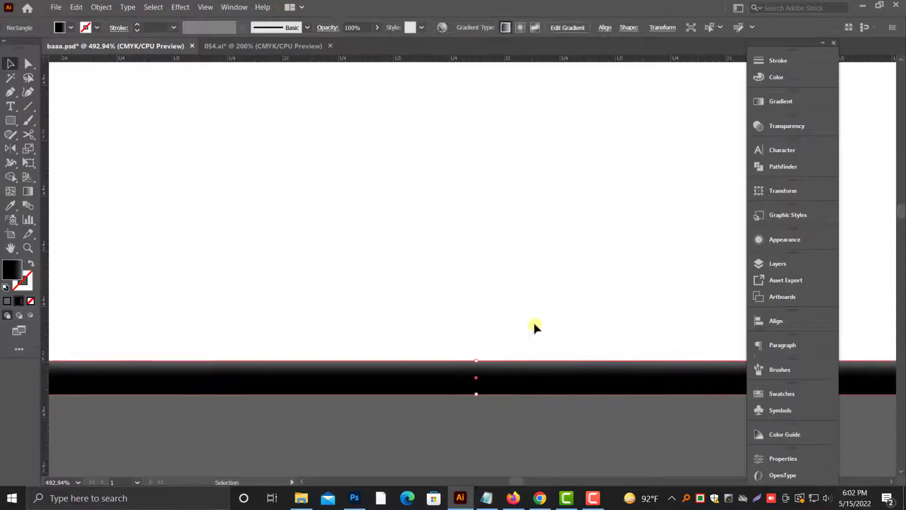
click(479, 426)
Step: Lighten the bottom strip to grey by setting its black gradient stop to 61% K
key(ctrl+minus)
key(ctrl+minus)
key(ctrl+minus)
key(ctrl+minus)
drag(486, 361, 401, 446)
click(415, 389)
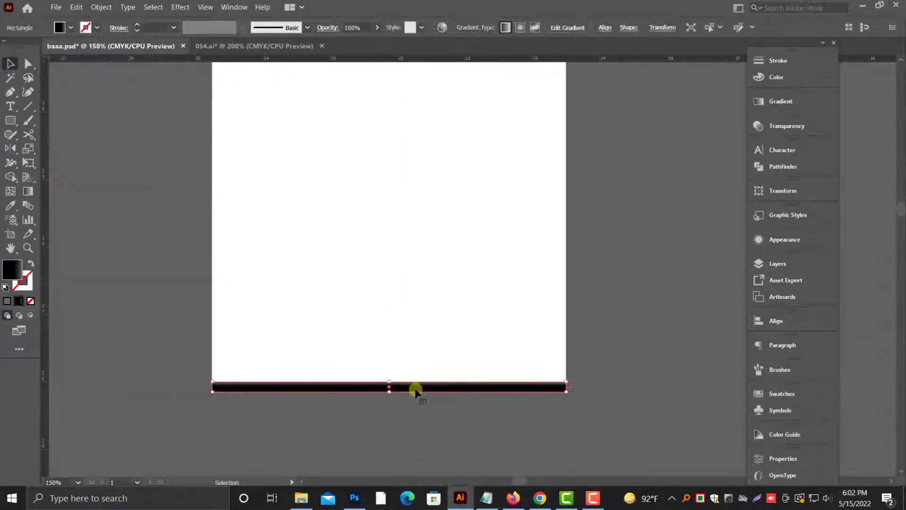
click(794, 103)
click(785, 79)
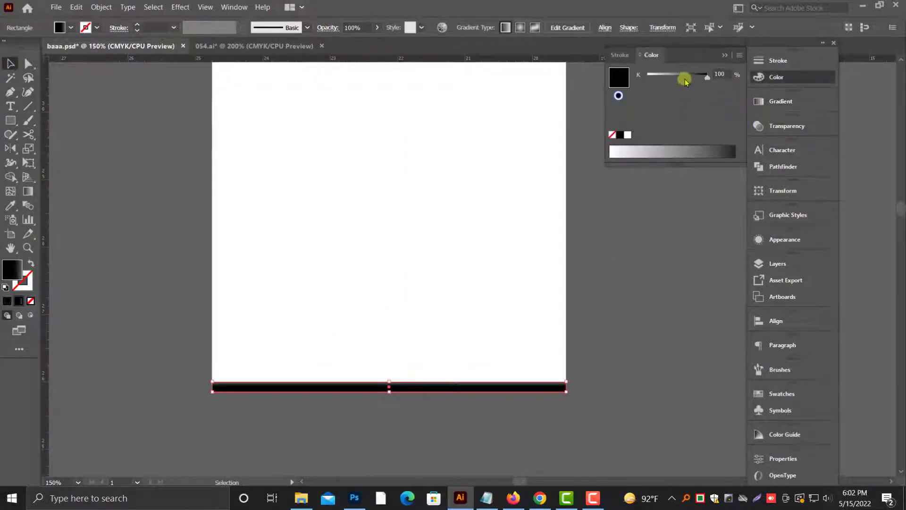
click(684, 76)
click(661, 269)
key(ctrl+minus)
drag(634, 239, 585, 297)
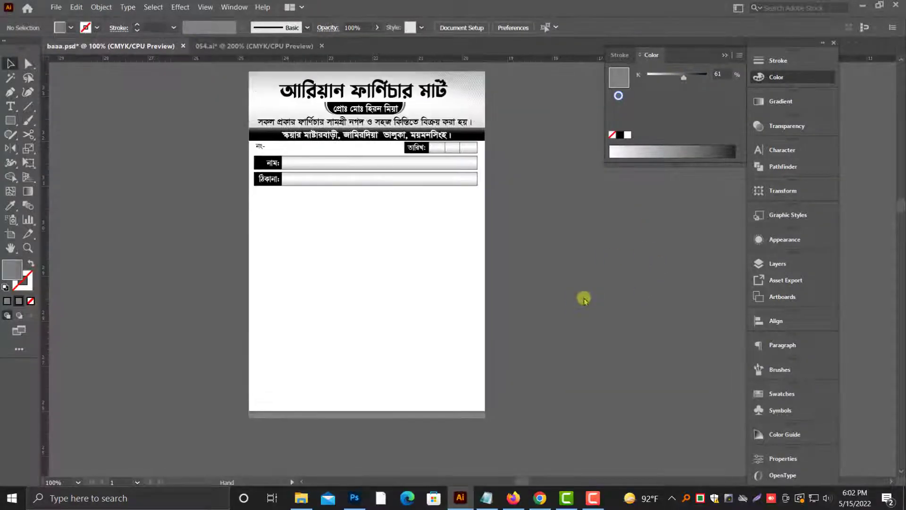
scroll(587, 302, up, 5)
scroll(589, 304, down, 2)
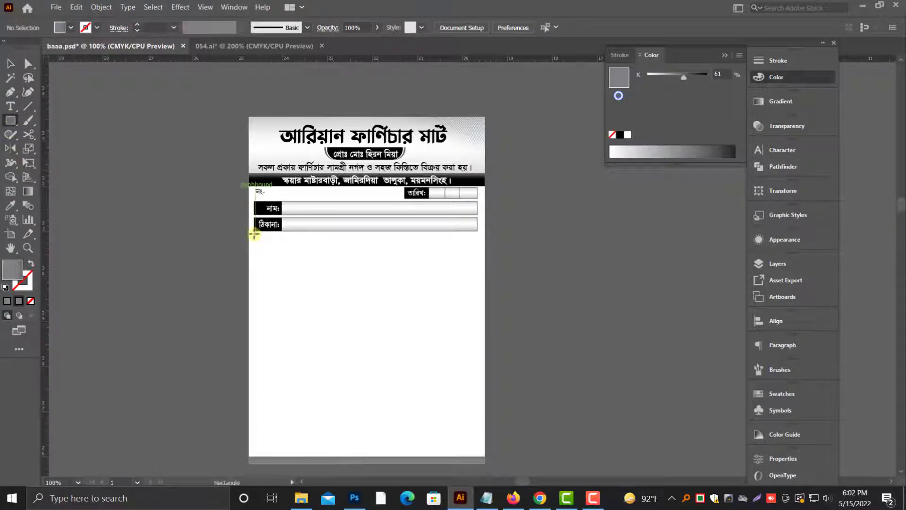
Step: Draw a large table frame between the address row and the footer strip, with no fill and a black outline
mouse_move(417, 328)
mouse_down()
mouse_move(469, 381)
mouse_move(475, 439)
mouse_move(478, 432)
mouse_up()
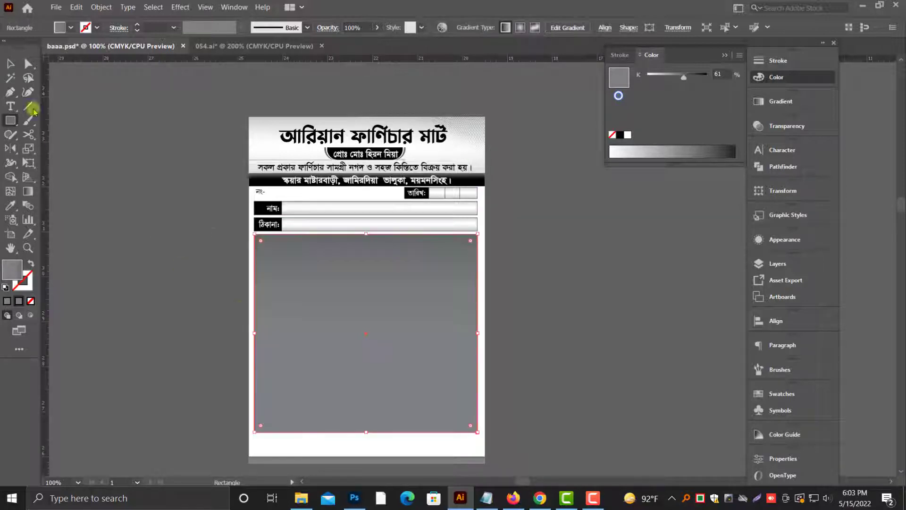
key(ctrl+equal)
drag(414, 305, 356, 314)
key(alt+space)
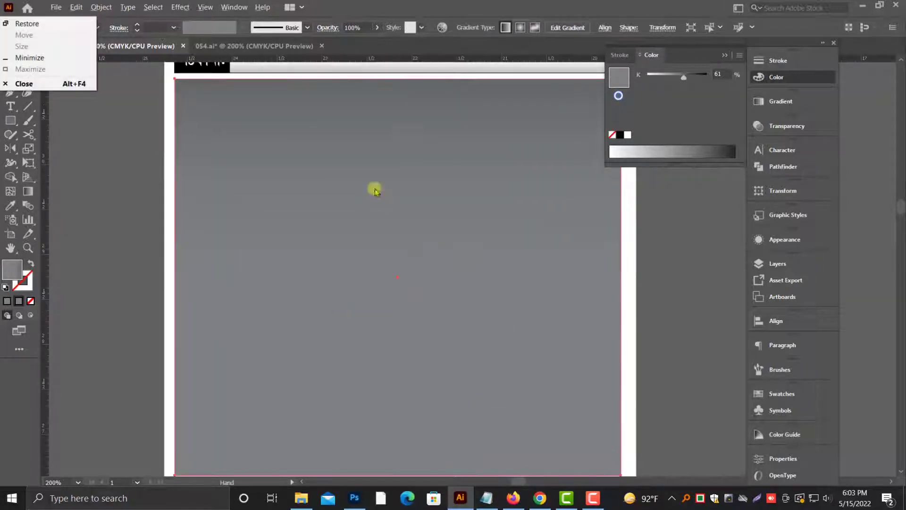
drag(374, 190, 392, 284)
click(29, 263)
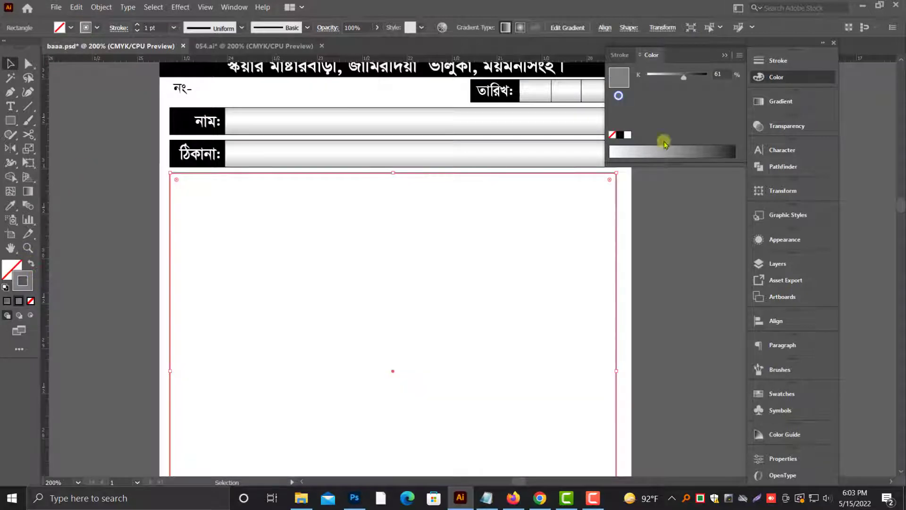
click(674, 239)
Step: Move the table frame slightly down from the address row and pull its lower edge up a little
scroll(652, 235, down, 2)
drag(404, 207, 401, 170)
key(alt+space)
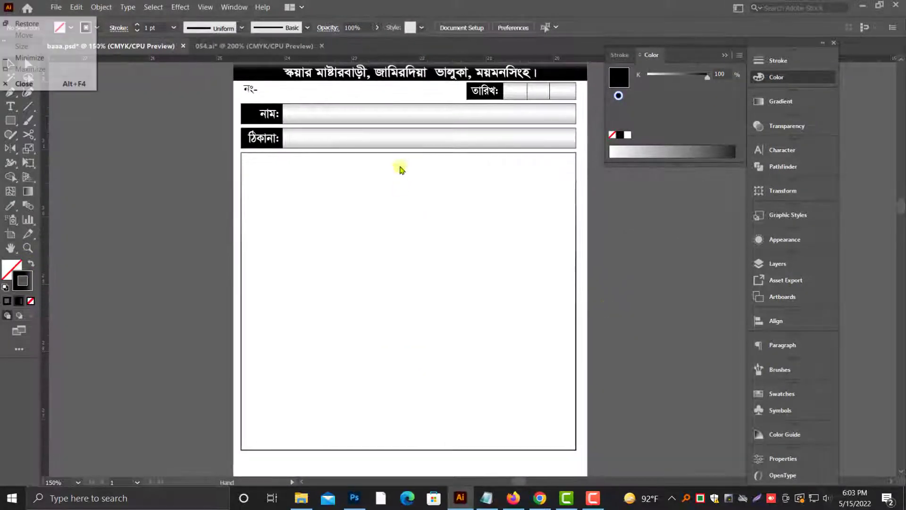
click(409, 152)
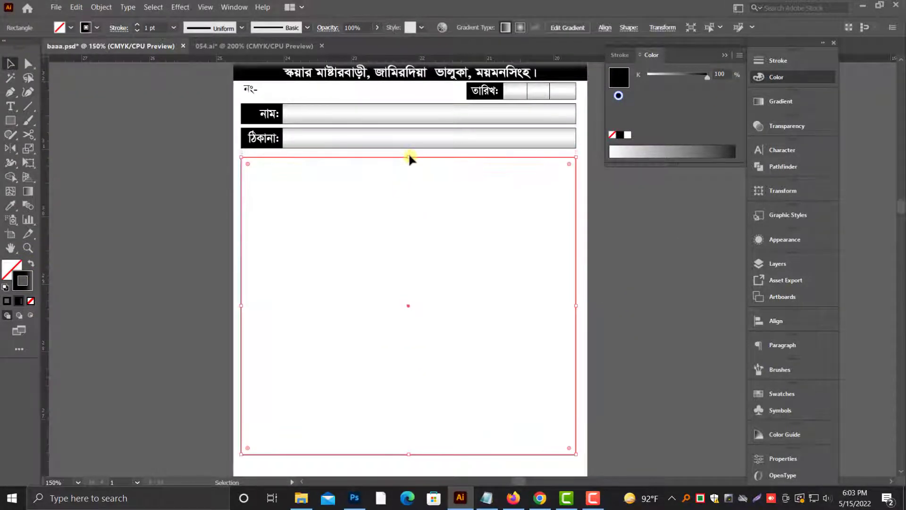
scroll(449, 302, down, 1)
scroll(449, 300, down, 2)
drag(409, 397, 409, 393)
click(181, 319)
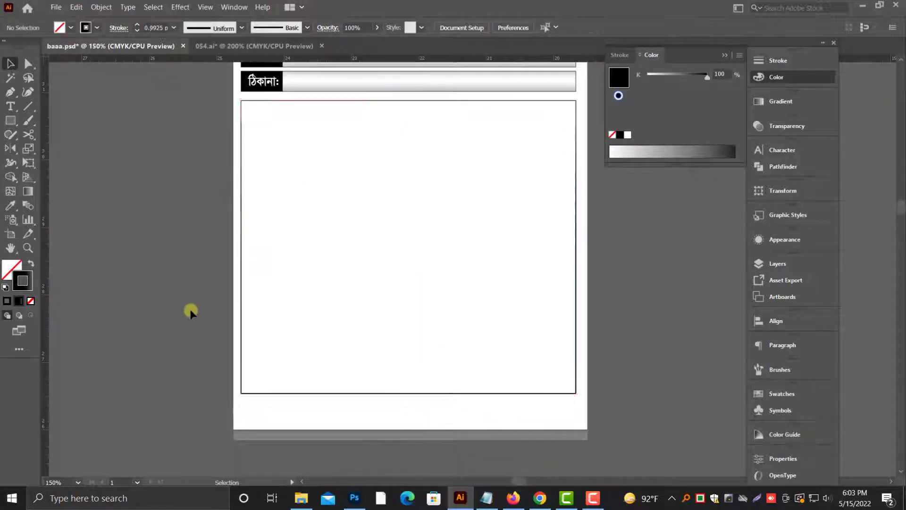
scroll(241, 236, up, 5)
scroll(243, 236, up, 3)
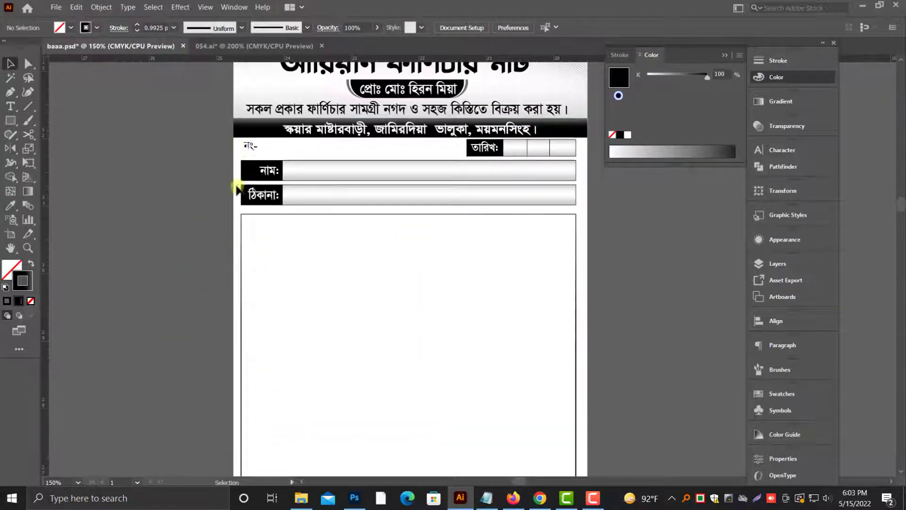
scroll(227, 156, up, 4)
scroll(281, 167, up, 3)
click(284, 171)
click(164, 168)
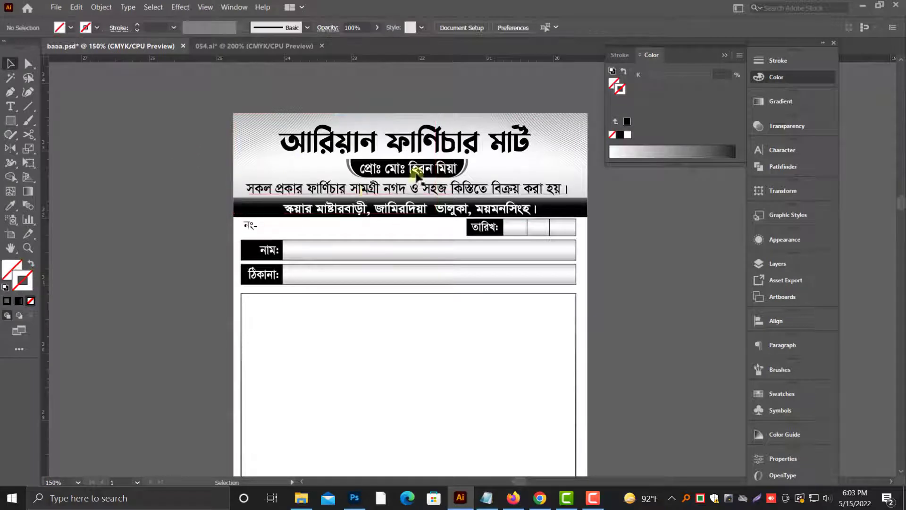
Step: Paste a copy of the table frame in front and shorten it to a narrow header band along the frame's upper edge
scroll(212, 375, down, 2)
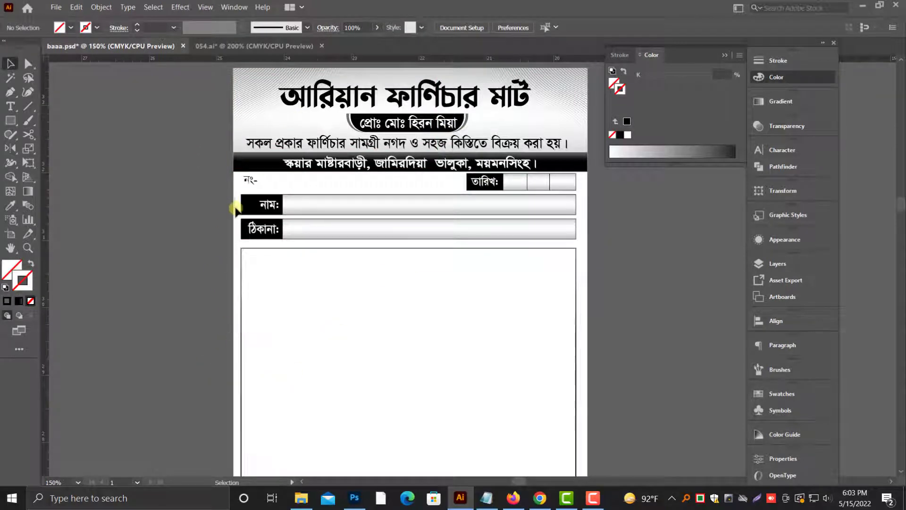
scroll(239, 226, down, 6)
click(355, 124)
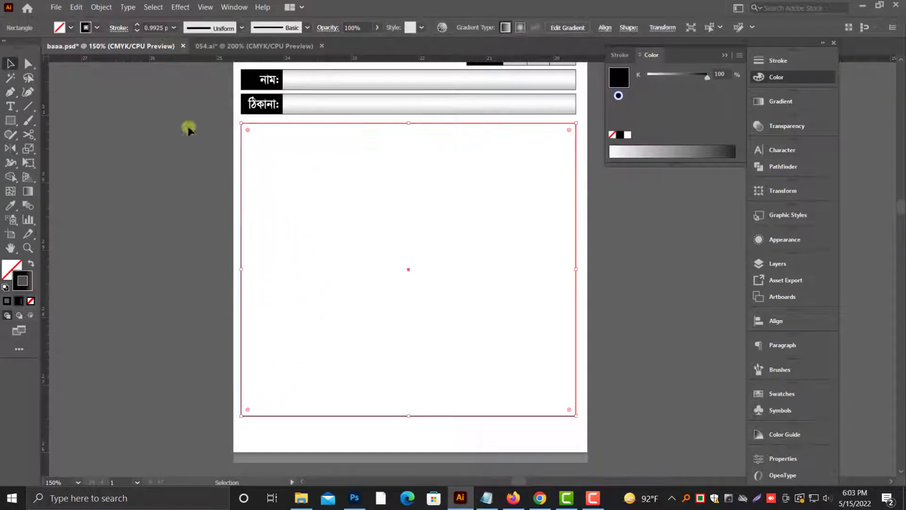
click(76, 7)
click(91, 57)
click(76, 7)
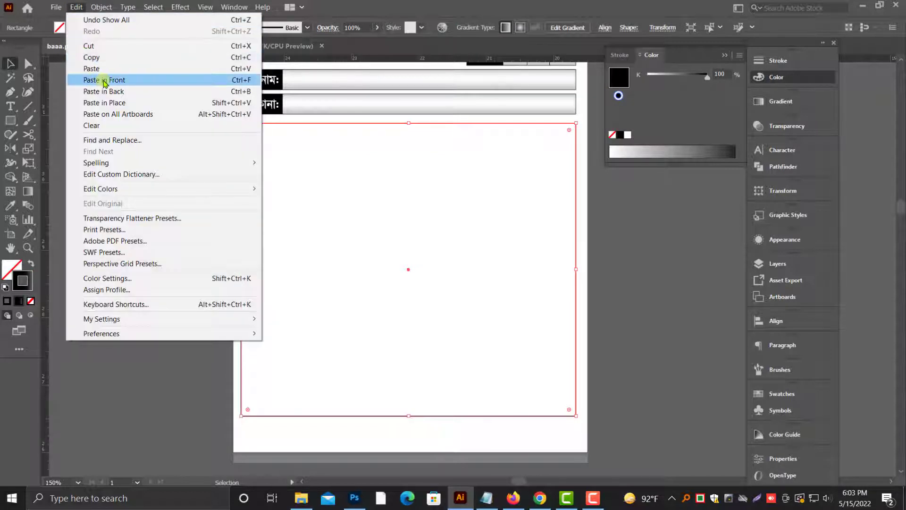
click(91, 81)
drag(412, 416, 411, 143)
scroll(86, 274, up, 2)
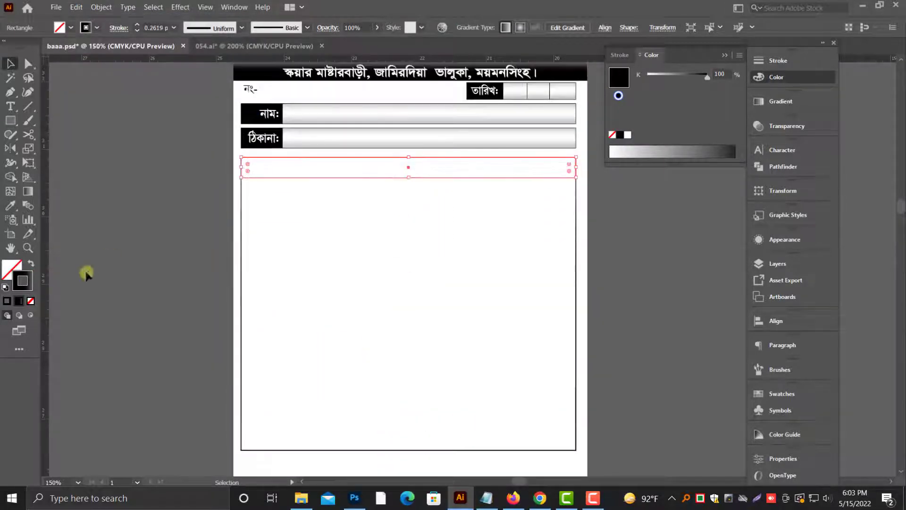
Step: Fill the header band with the black gradient without an outline and enlarge its height to about 0.37 in
click(32, 264)
click(10, 269)
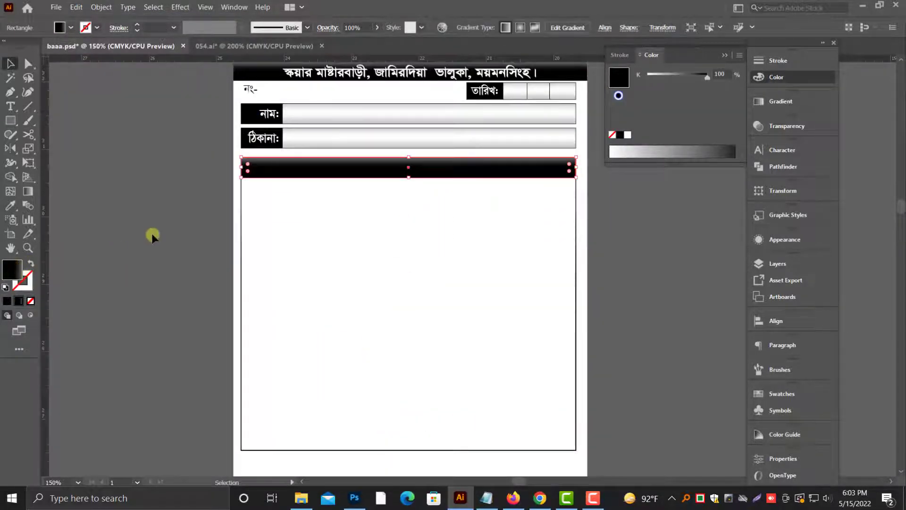
click(152, 237)
scroll(340, 255, up, 2)
scroll(425, 273, up, 3)
drag(424, 275, 459, 297)
drag(403, 309, 401, 309)
drag(350, 329, 349, 336)
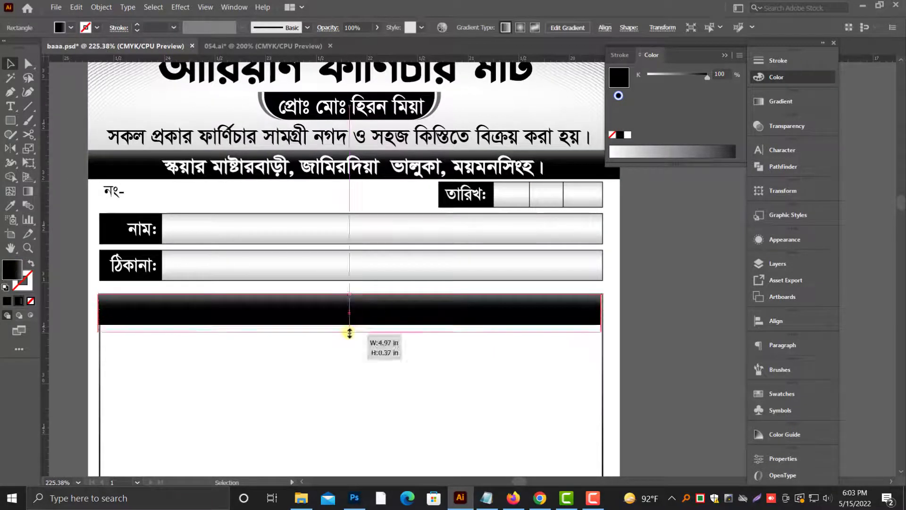
click(61, 370)
scroll(92, 370, down, 2)
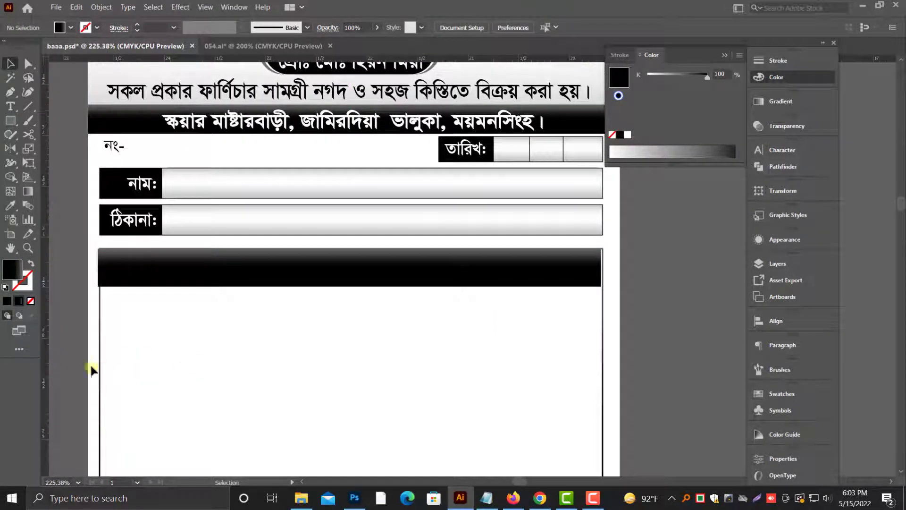
Step: Extend the table frame's upper-left corner so its left edge lines up with the header band's left edge
click(117, 280)
click(100, 321)
drag(88, 231, 184, 290)
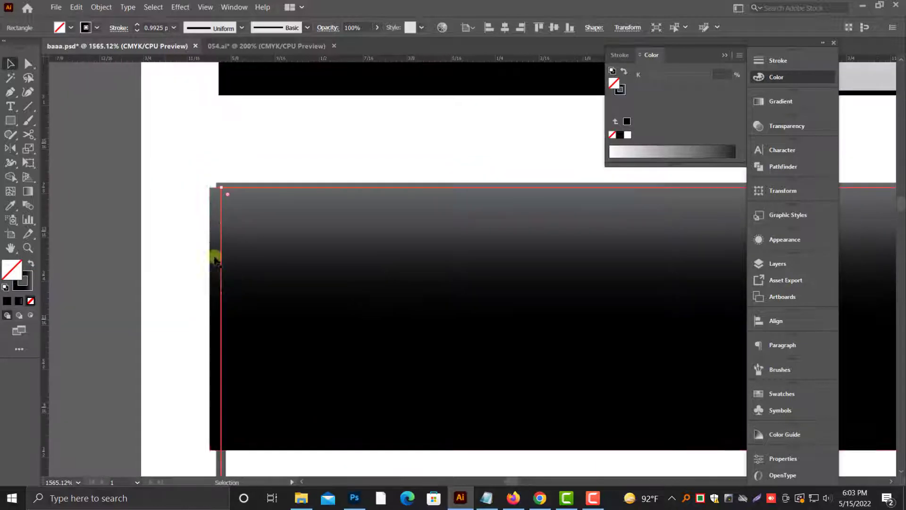
drag(221, 185, 210, 185)
key(ctrl+minus)
key(ctrl+minus)
key(ctrl+minus)
key(ctrl+minus)
key(ctrl+minus)
key(ctrl+minus)
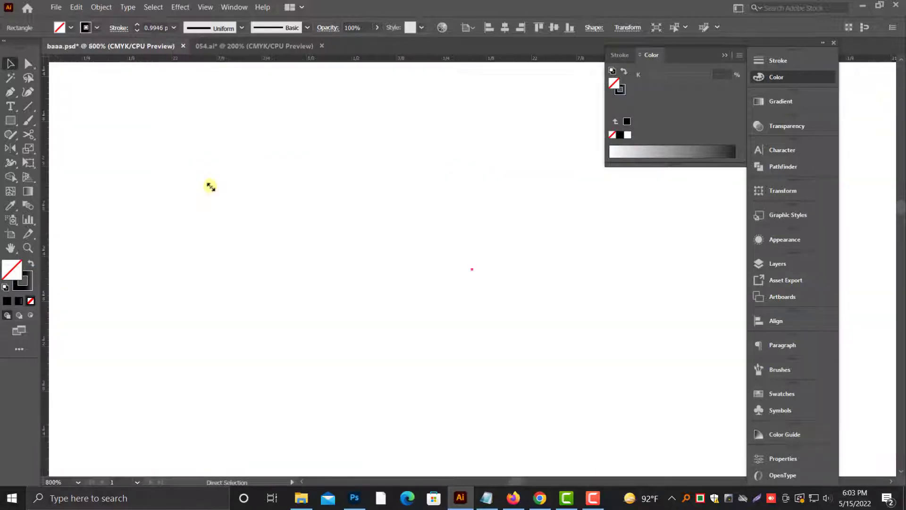
key(ctrl+minus)
Step: Replace the table frame's stroke with a solid black one
click(24, 285)
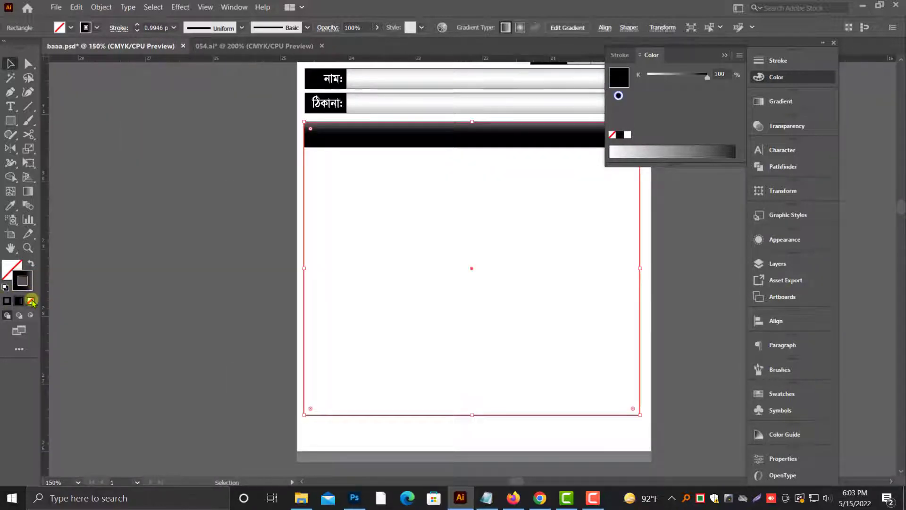
click(31, 301)
click(621, 135)
click(229, 262)
Step: Stretch the header band's right edge to meet the right edge of the table frame
drag(226, 269, 171, 318)
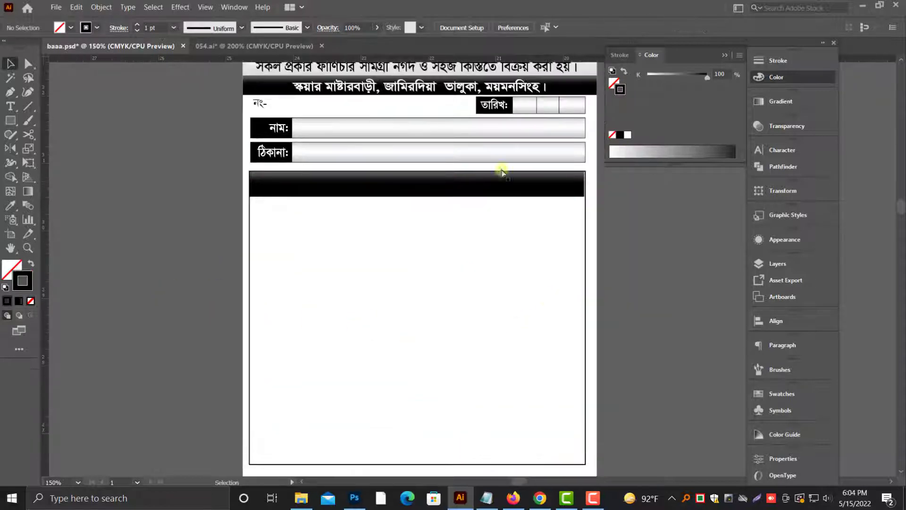
drag(503, 172, 613, 251)
click(406, 273)
drag(442, 262, 444, 263)
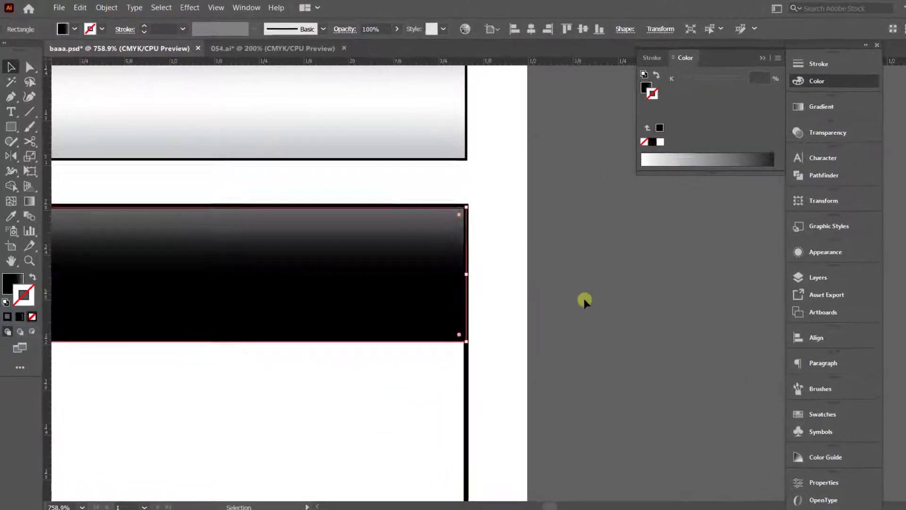
click(551, 284)
key(ctrl+minus)
key(ctrl+minus)
key(ctrl+minus)
key(ctrl+minus)
key(ctrl+minus)
drag(411, 343, 462, 234)
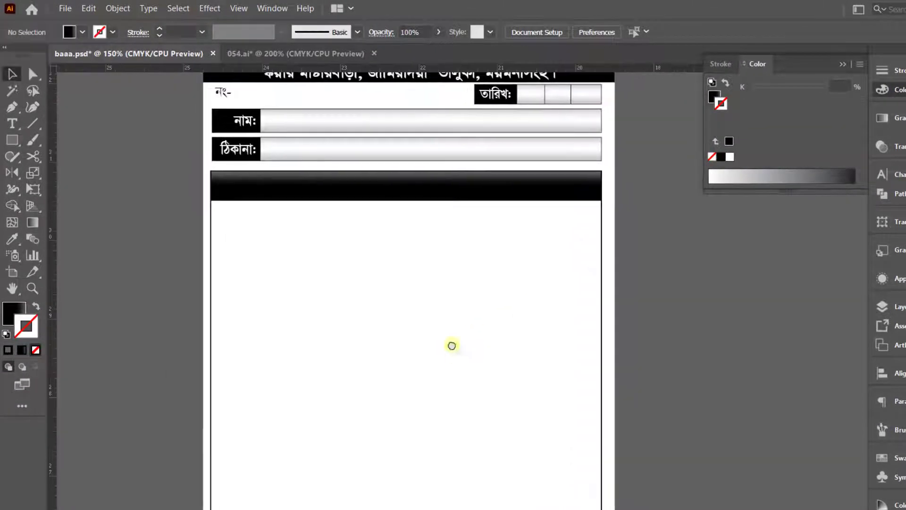
drag(452, 346, 453, 359)
Step: Paste a copy of the frame's left edge in front and move it inward as the first column's divider
scroll(452, 371, down, 2)
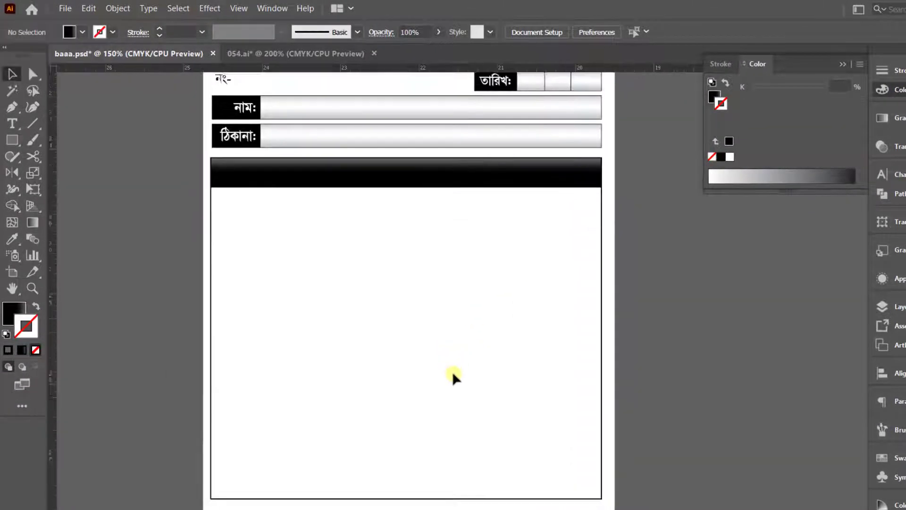
scroll(447, 369, up, 3)
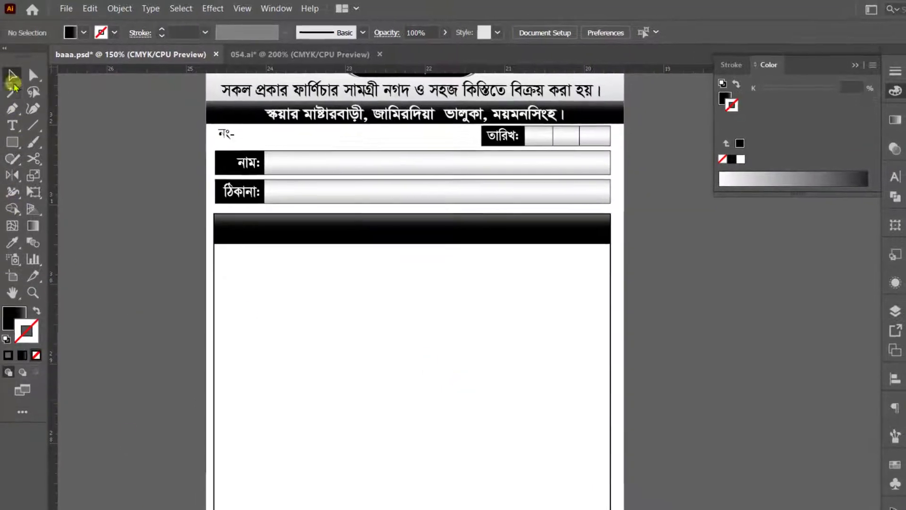
click(33, 74)
click(210, 429)
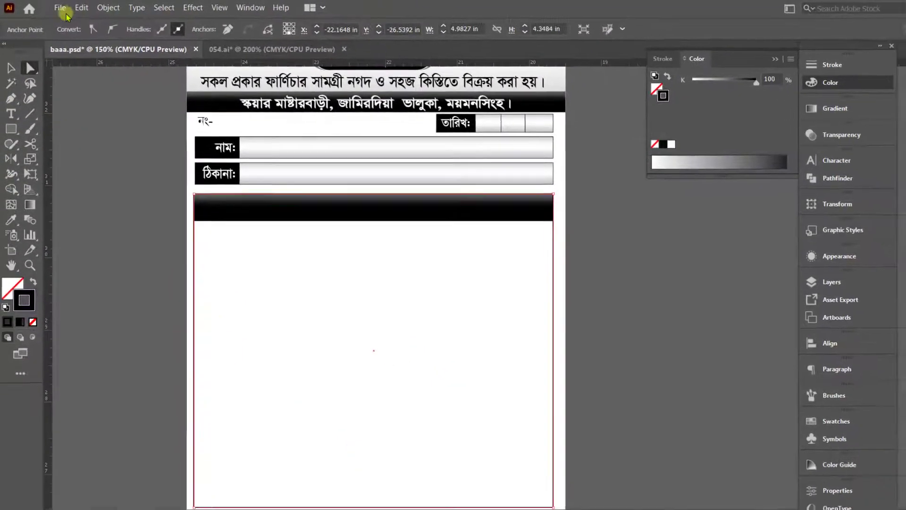
click(81, 7)
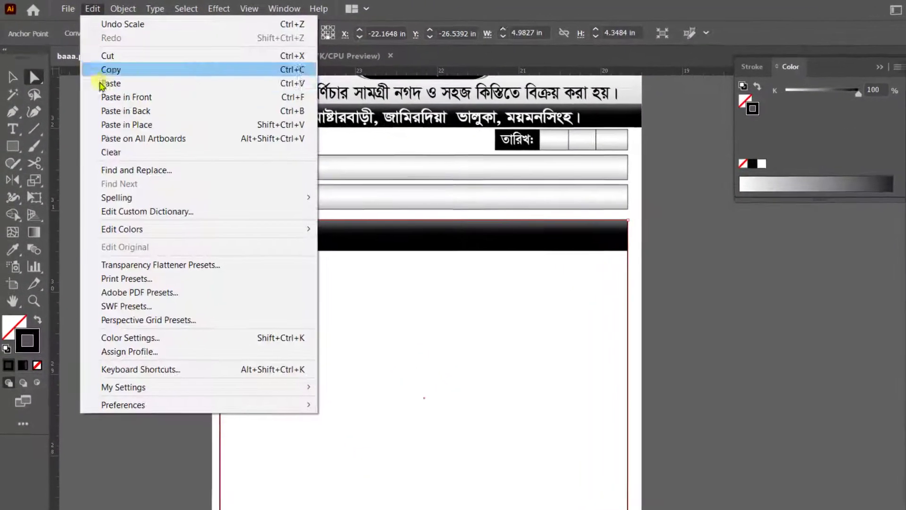
click(98, 61)
click(81, 8)
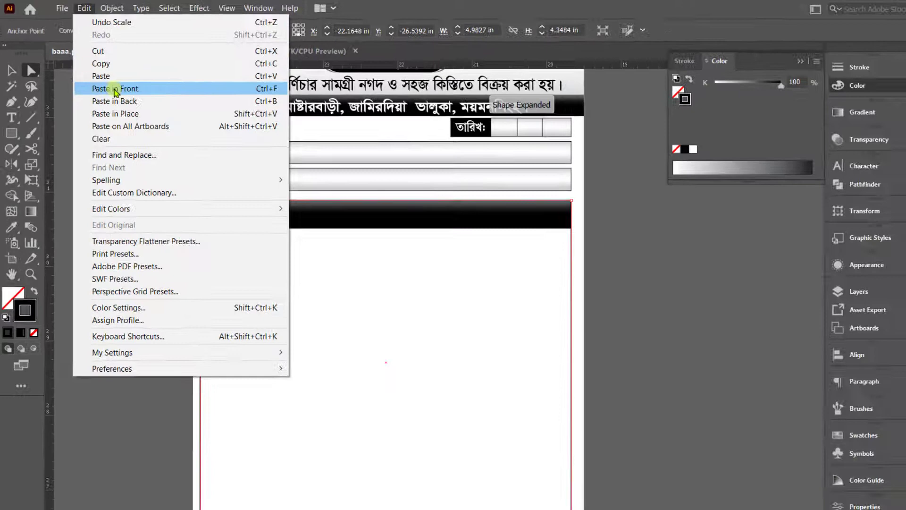
click(115, 88)
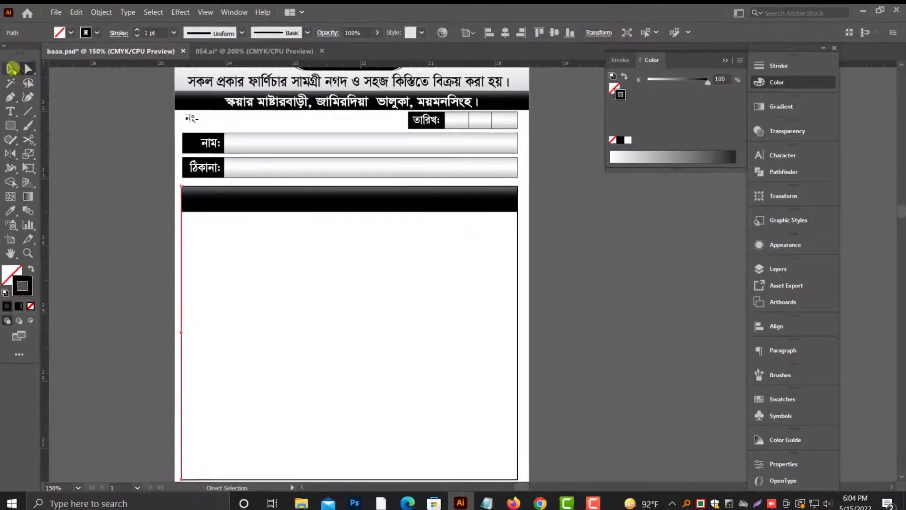
drag(199, 326, 261, 336)
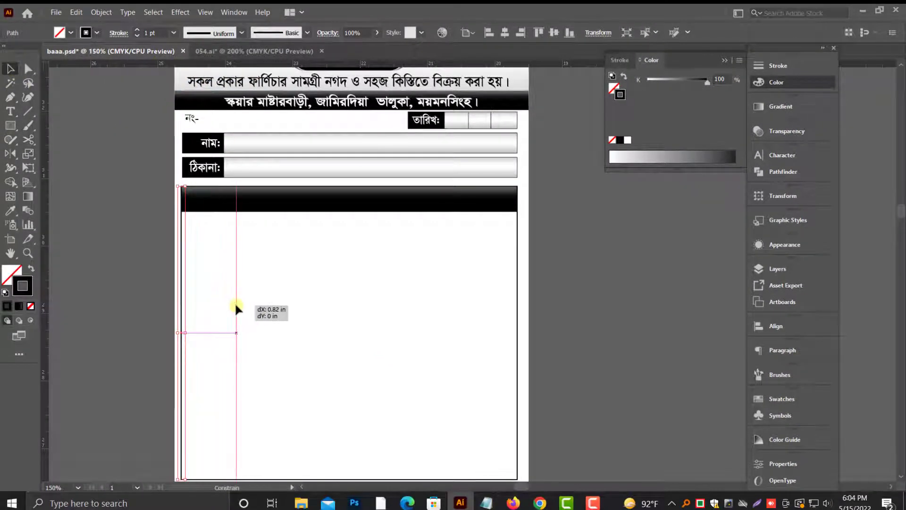
drag(221, 303, 221, 303)
click(251, 310)
Step: Cut the column divider with the Scissors tool at the lower edge of the header band
drag(163, 176, 276, 218)
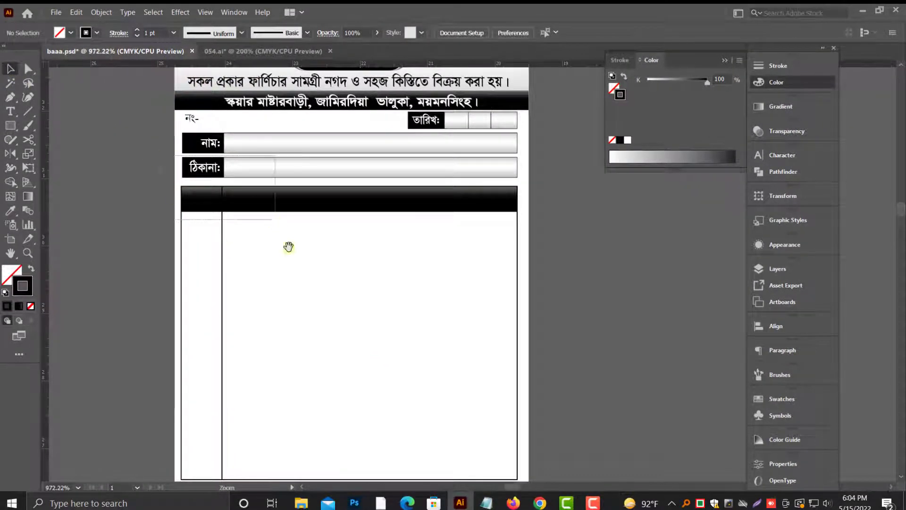
click(497, 402)
click(28, 140)
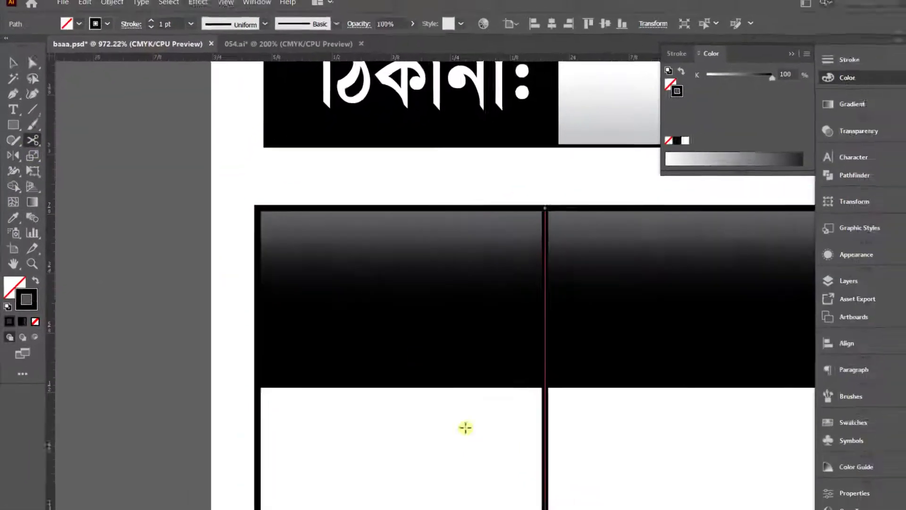
drag(471, 333, 584, 398)
click(376, 353)
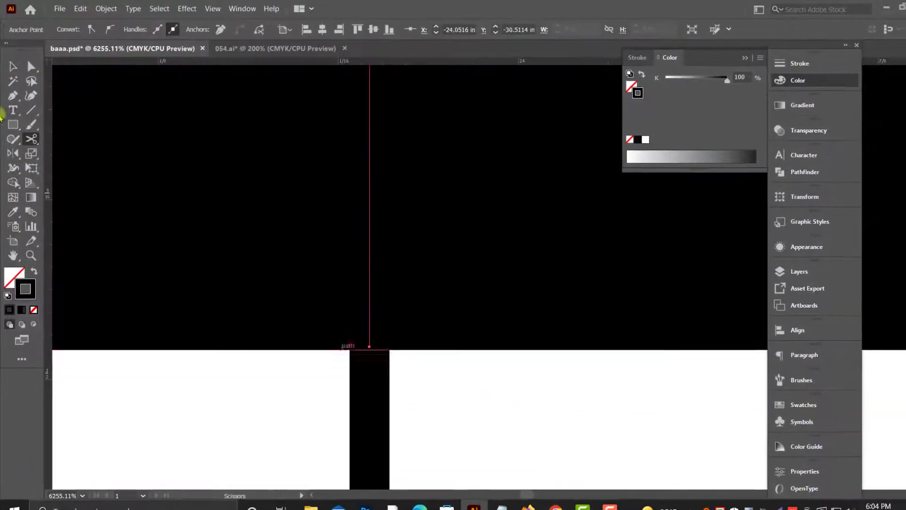
Step: Make the divider segment inside the header band white with a stroke of 0% K
click(13, 67)
click(679, 81)
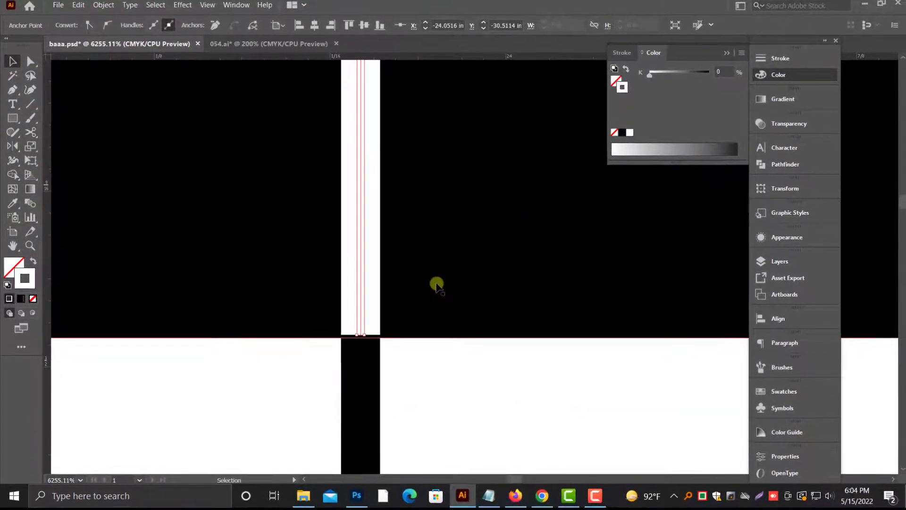
key(ctrl+minus)
key(ctrl+minus)
key(ctrl+minus)
key(ctrl+minus)
key(ctrl+minus)
key(ctrl+minus)
key(ctrl+minus)
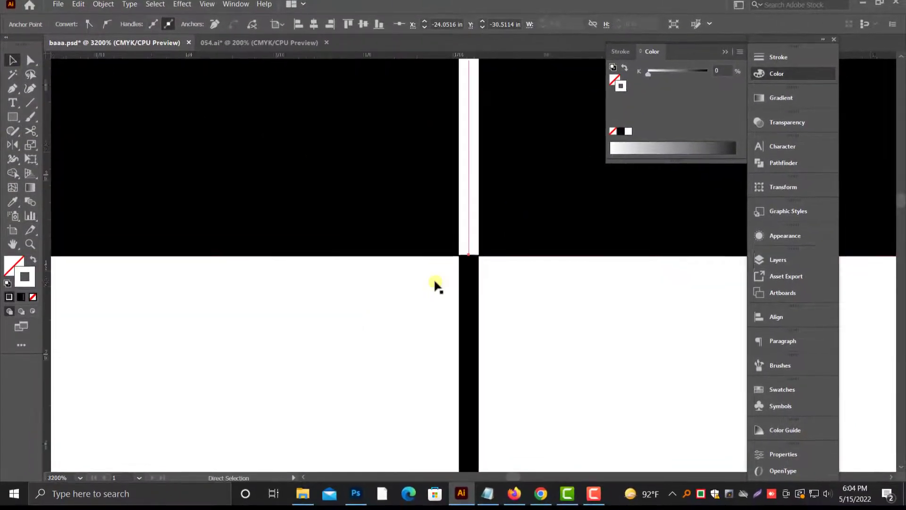
Step: Group the white and black segments of the column divider
shift+click(475, 321)
right_click(475, 323)
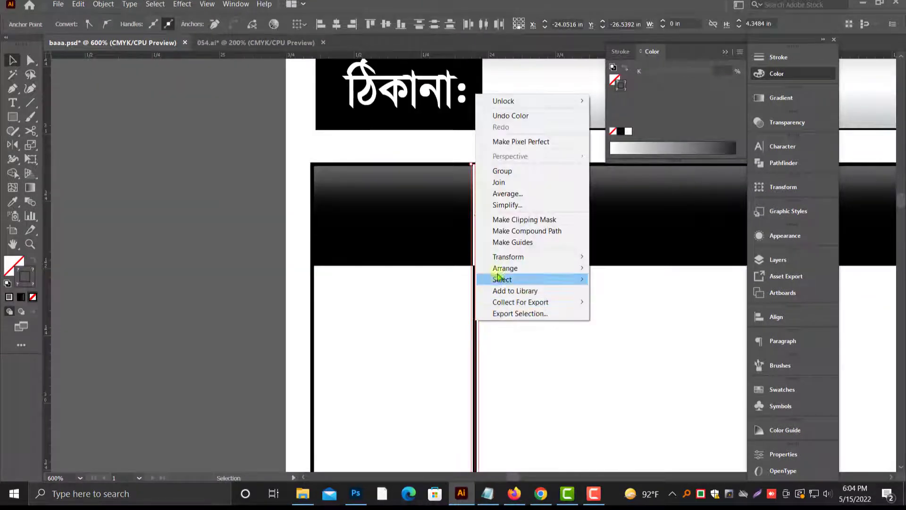
click(503, 172)
click(522, 380)
drag(523, 382, 260, 385)
key(ctrl+minus)
key(ctrl+minus)
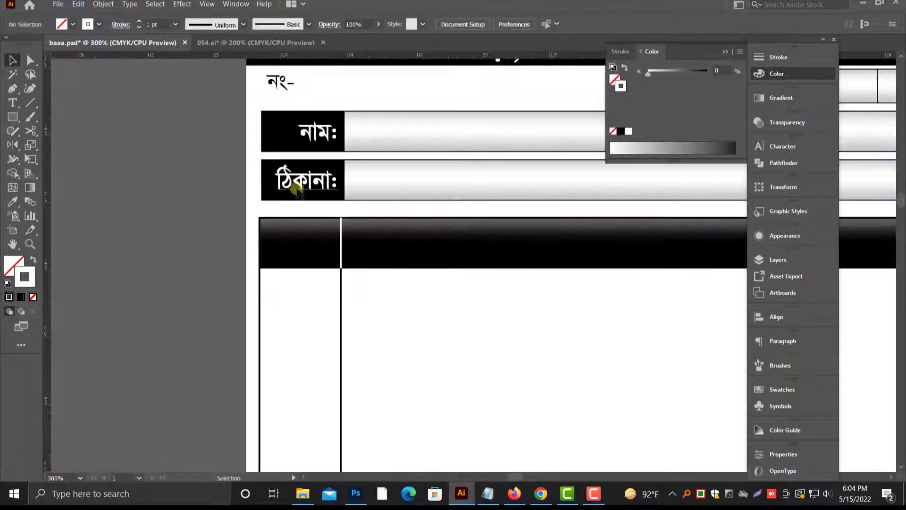
Step: Duplicate the "ঠিকানা:" label into the header band's first cell and change its text to "নং-"
drag(300, 187, 294, 244)
double_click(293, 244)
key(ctrl+a)
key(ctrl+alt+b)
text(ন)
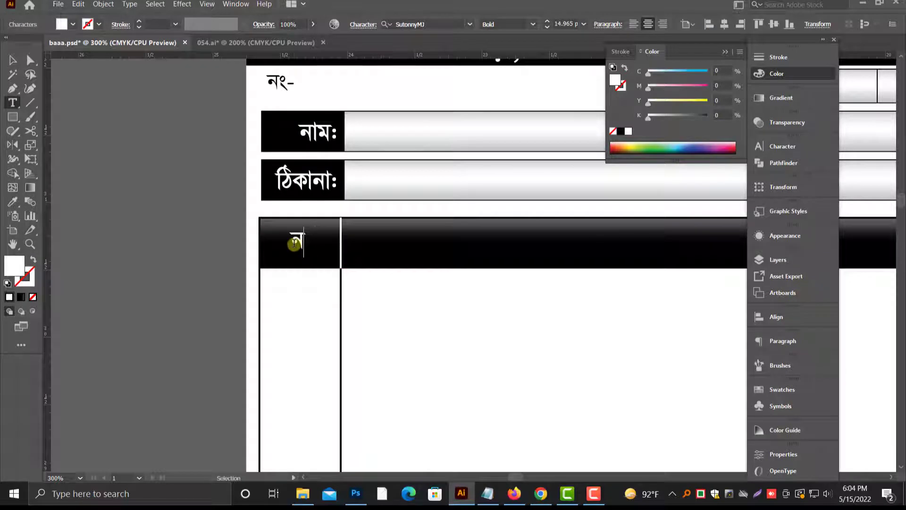
text(ং-)
key(Escape)
click(333, 281)
drag(334, 280, 131, 297)
Step: Nudge the grouped divider slightly left to narrow the first column
click(138, 304)
key(Left)
key(Left)
key(Left)
key(Left)
key(Left)
key(Left)
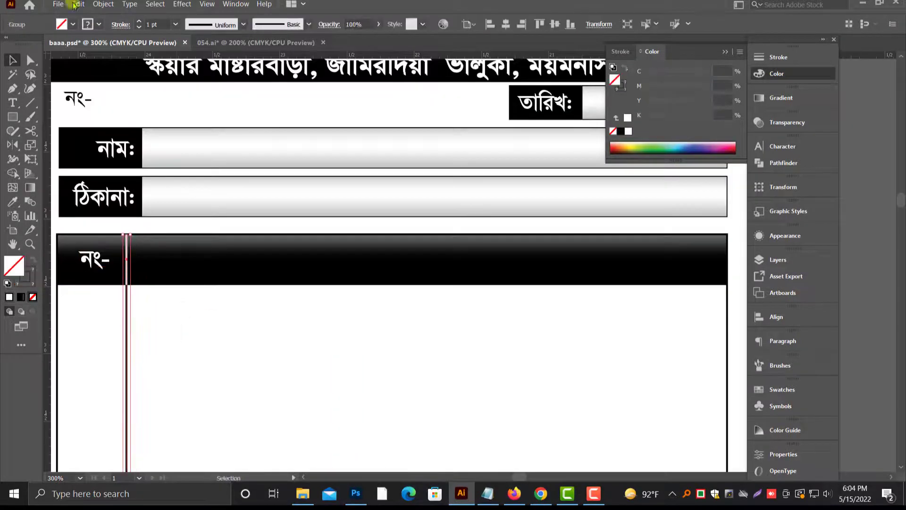
Step: Duplicate the grouped divider across the table to split it into five columns
click(78, 4)
click(96, 78)
drag(127, 347, 618, 358)
click(439, 349)
Step: Duplicate the "নং-" header label into the second column and change its text to "বিবরণ"
drag(84, 264, 255, 263)
double_click(255, 262)
key(ctrl+a)
text(বিবরণ)
key(Escape)
Step: Label the third, fourth and fifth column headers "পরিমান", "দর" and "টাকা" using copies of the header text
text(প)
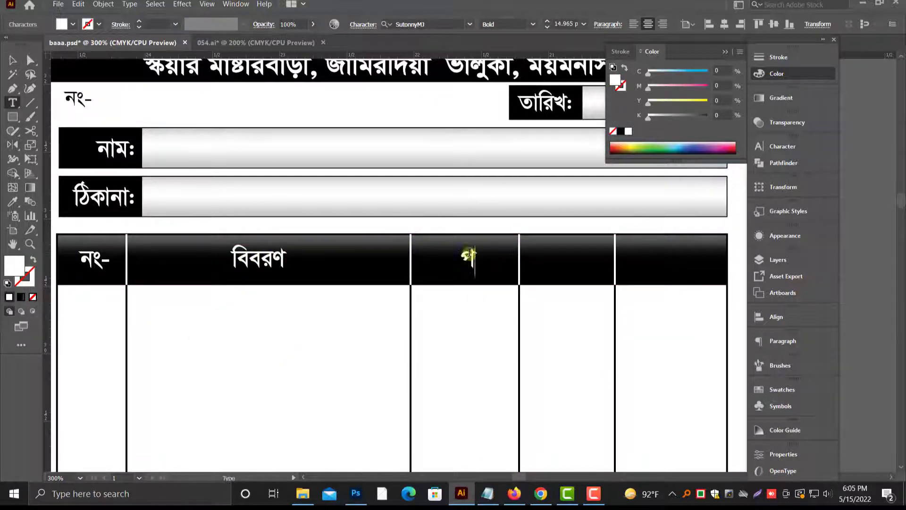
key(Escape)
drag(469, 257, 664, 263)
double_click(566, 259)
key(ctrl+a)
text(দর)
key(Escape)
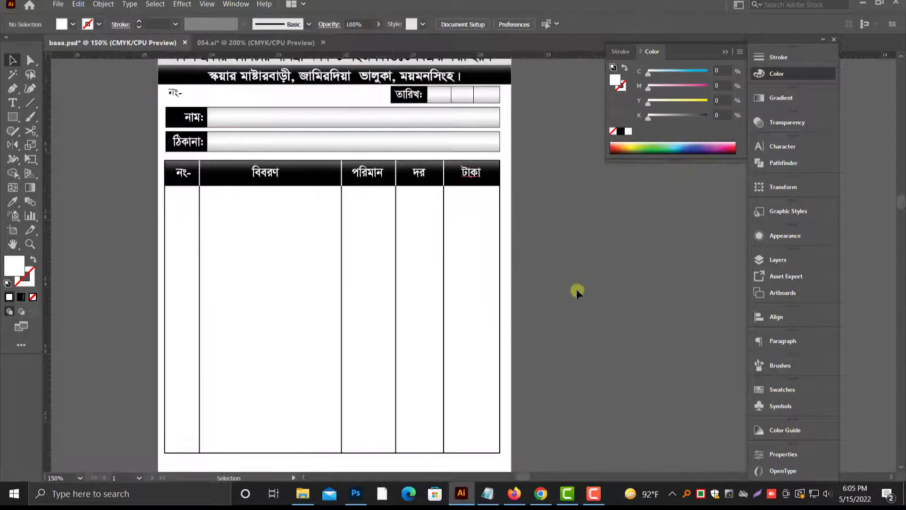
Step: Place a copy of the gradient field bar beside the item table and remove its stroke
click(78, 4)
click(90, 51)
click(78, 5)
click(97, 74)
drag(373, 128, 661, 264)
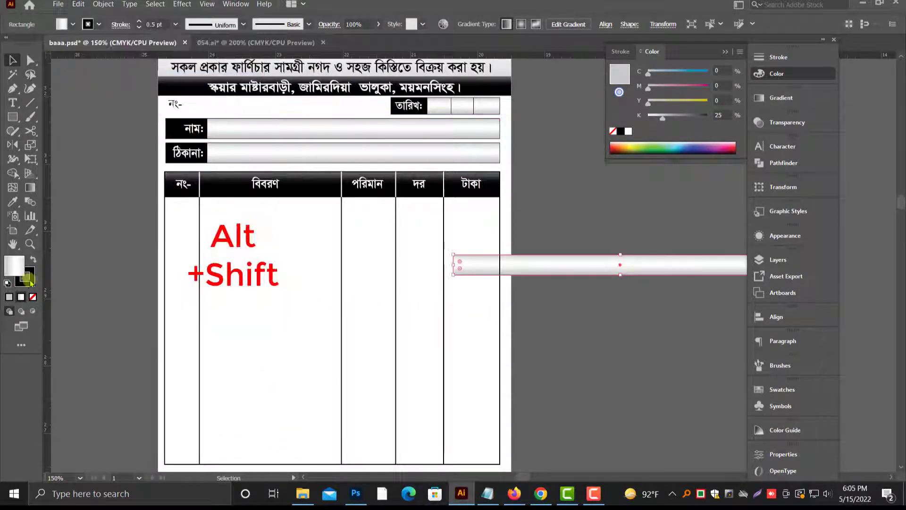
click(30, 280)
click(32, 297)
Step: Rotate the gradient bar copy upright and fit it into the fifth table column under "টাকা"
shift+drag(448, 254, 567, 429)
drag(620, 329, 475, 358)
drag(485, 126, 500, 189)
ctrl+drag(444, 166, 526, 247)
drag(373, 174, 258, 187)
Step: Align the fifth column's gradient fill with the column's borders down to the table's lower edge
key(ctrl+minus)
key(ctrl+minus)
key(ctrl+minus)
key(ctrl+minus)
scroll(416, 425, down, 1)
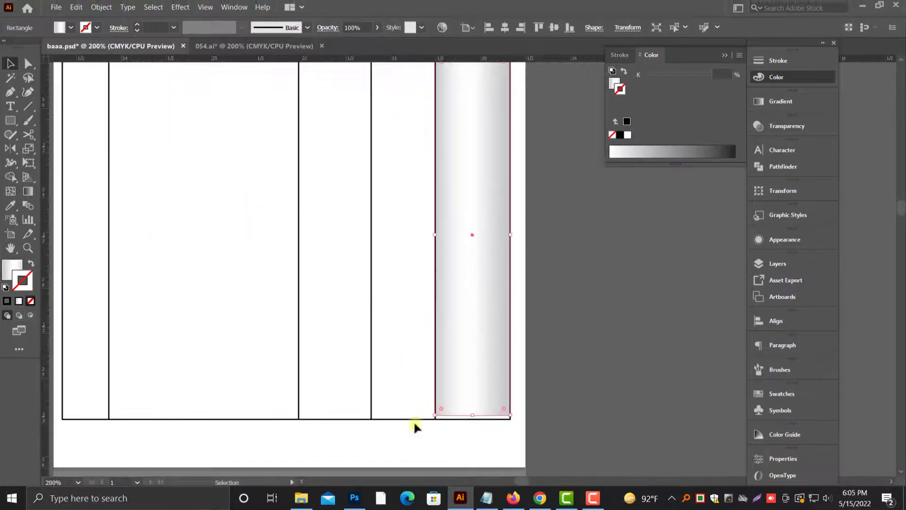
ctrl+drag(556, 435, 555, 435)
drag(419, 344, 419, 368)
key(ctrl+minus)
key(ctrl+minus)
key(ctrl+minus)
key(ctrl+minus)
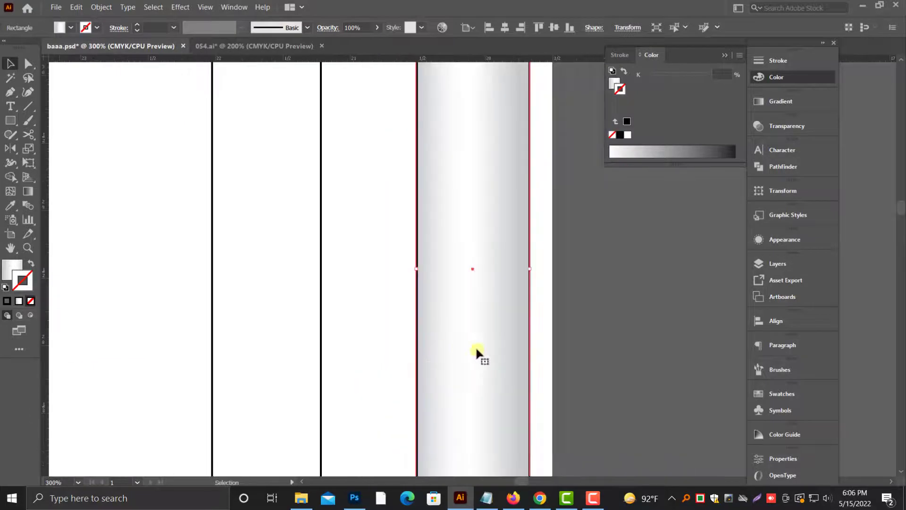
Step: Duplicate the gradient fill into the fourth column, "দর", and fit its width between the divider lines
alt+shift+drag(478, 354, 383, 353)
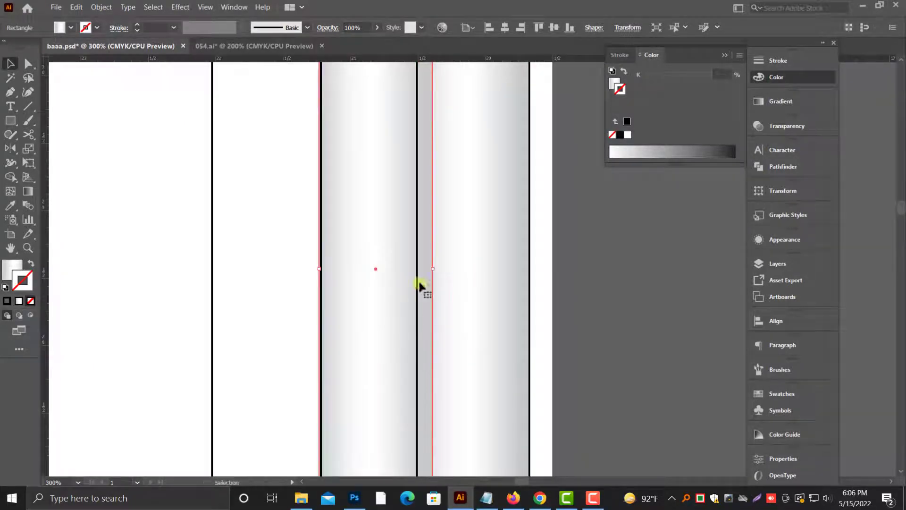
mouse_move(433, 266)
mouse_down()
mouse_move(412, 282)
mouse_move(417, 270)
mouse_up()
key(ctrl+z)
drag(320, 269, 322, 269)
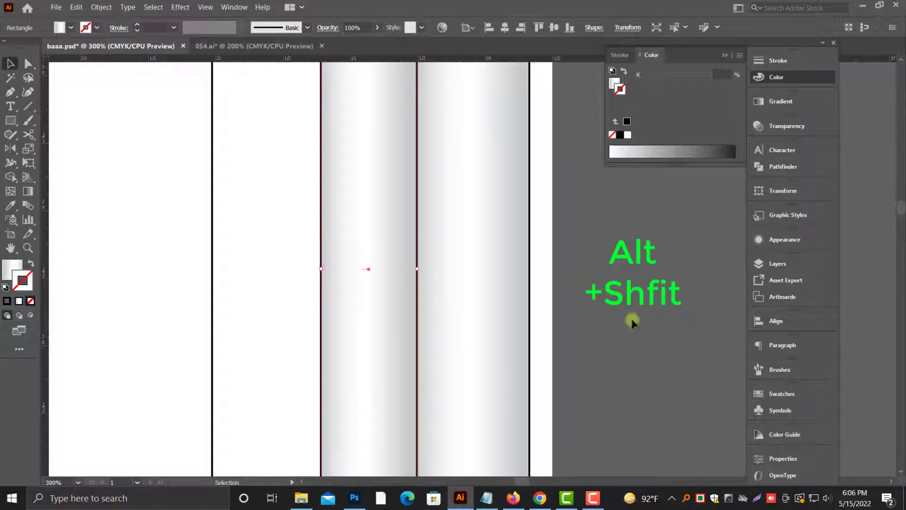
click(631, 319)
Step: Duplicate the gradient fill into the third column, "পরিমান", and fit its width to the column
alt+shift+drag(376, 304, 267, 304)
drag(308, 270, 320, 271)
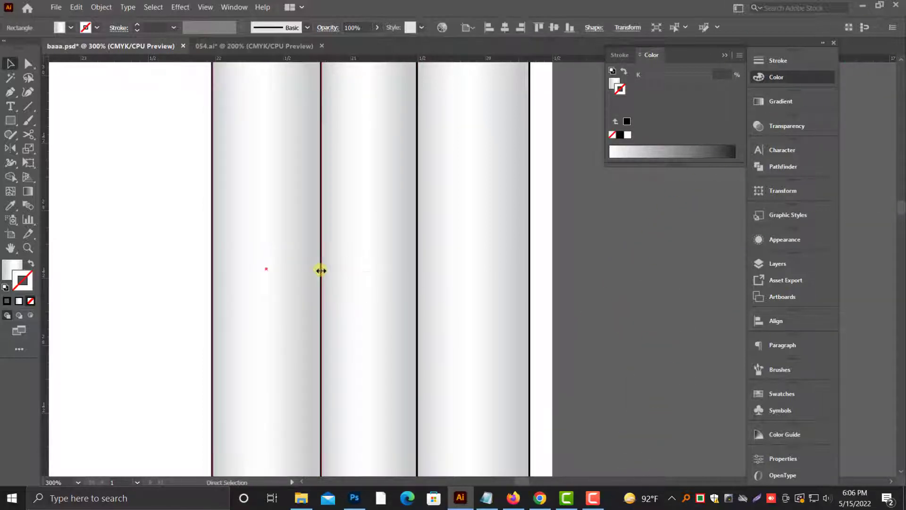
key(ctrl+minus)
key(ctrl+minus)
click(631, 379)
Step: Duplicate the gradient fill into the first column, "নং-", and narrow it to fit between the column's borders
scroll(645, 347, up, 1)
alt+shift+drag(471, 307, 293, 303)
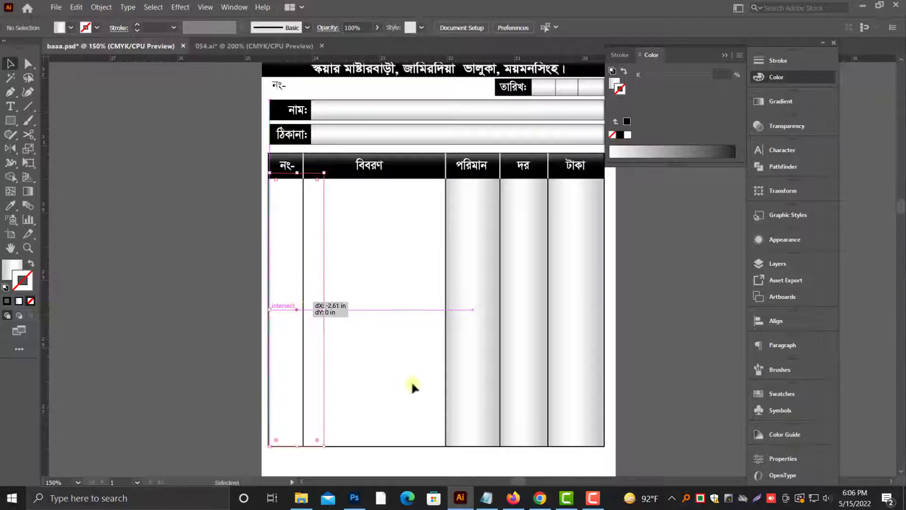
ctrl+drag(253, 204, 478, 338)
drag(344, 388, 281, 388)
drag(186, 392, 174, 389)
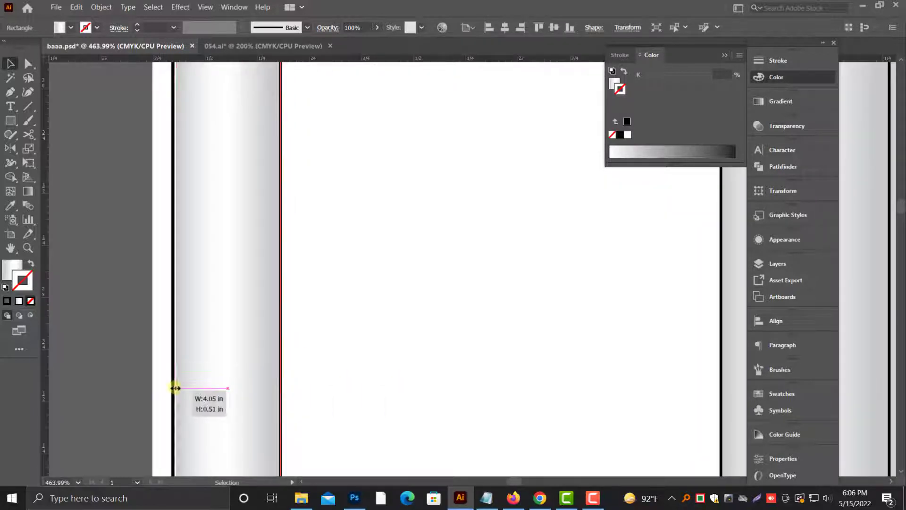
key(ctrl+minus)
key(ctrl+minus)
key(ctrl+minus)
key(ctrl+minus)
key(ctrl+minus)
click(320, 420)
drag(321, 420, 306, 458)
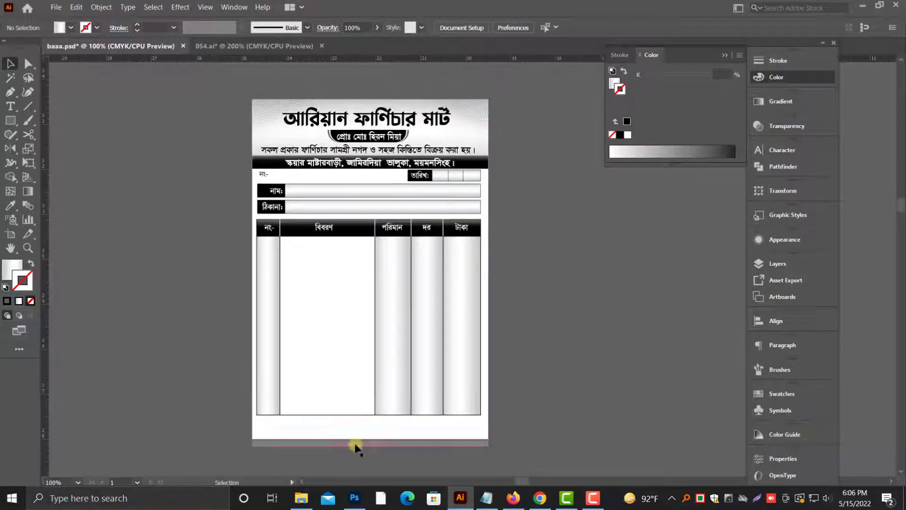
Step: Unlock the locked artwork and select the memo's white background rectangle
click(95, 11)
click(113, 92)
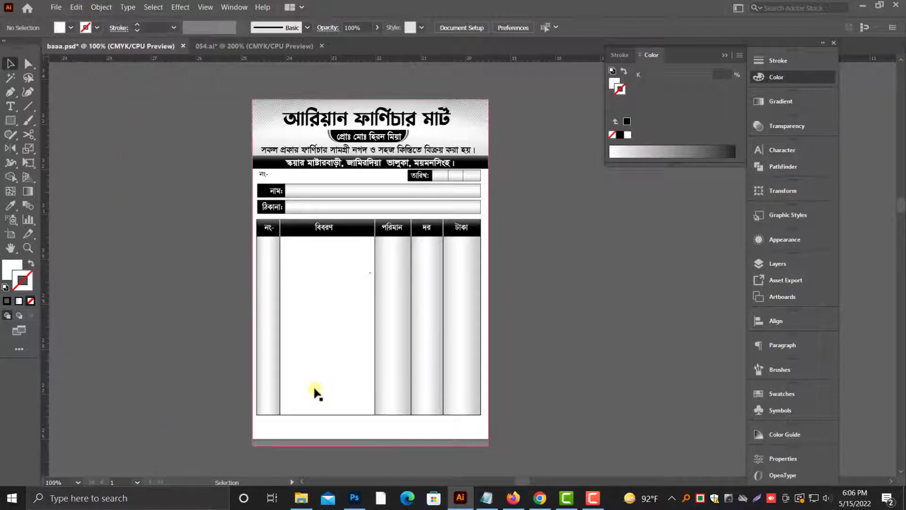
key(i)
key(v)
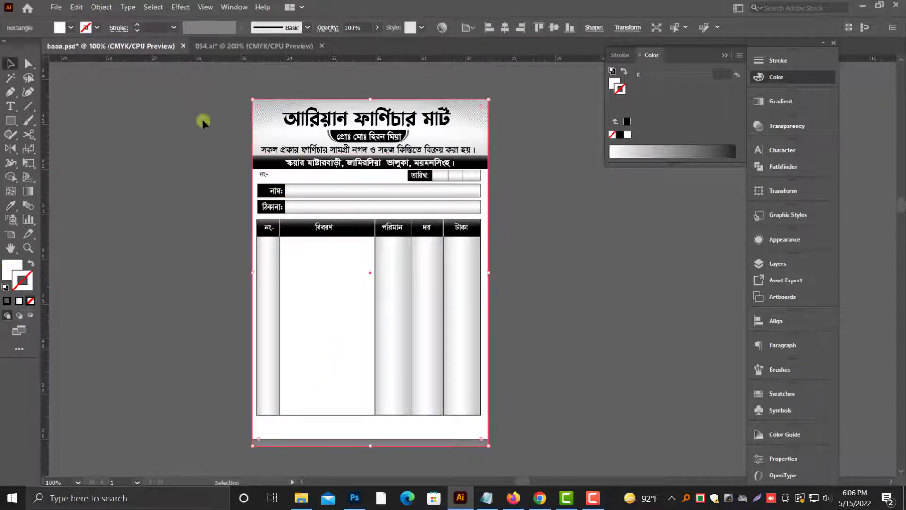
Step: Fill the memo's white background rectangle with the gradient sampled from the table's "পরিমান" column
click(11, 206)
click(391, 295)
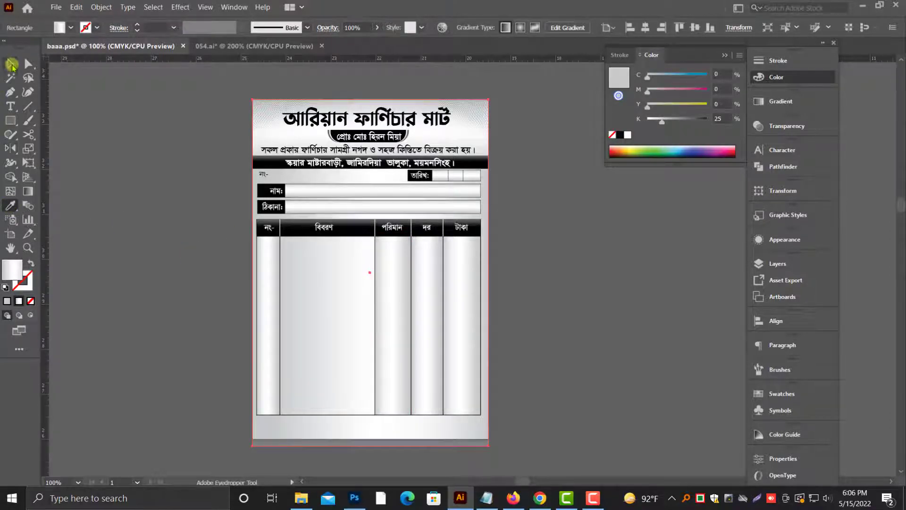
click(11, 64)
scroll(254, 256, down, 1)
scroll(282, 387, up, 1)
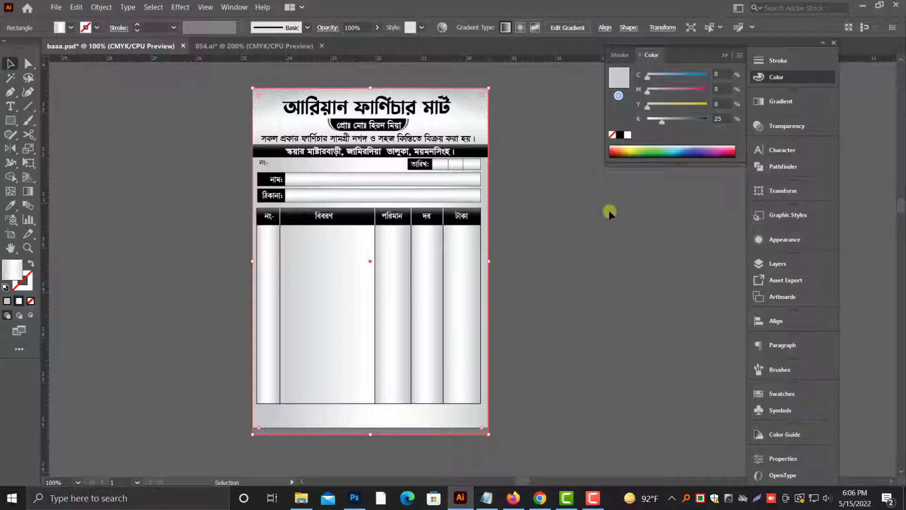
drag(688, 412, 691, 413)
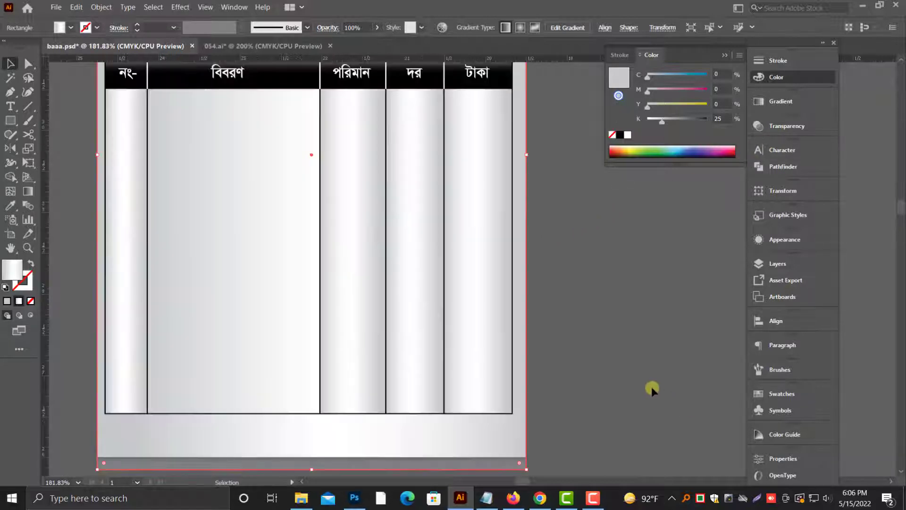
scroll(559, 324, up, 1)
scroll(551, 310, down, 2)
scroll(546, 318, up, 1)
key(ctrl+minus)
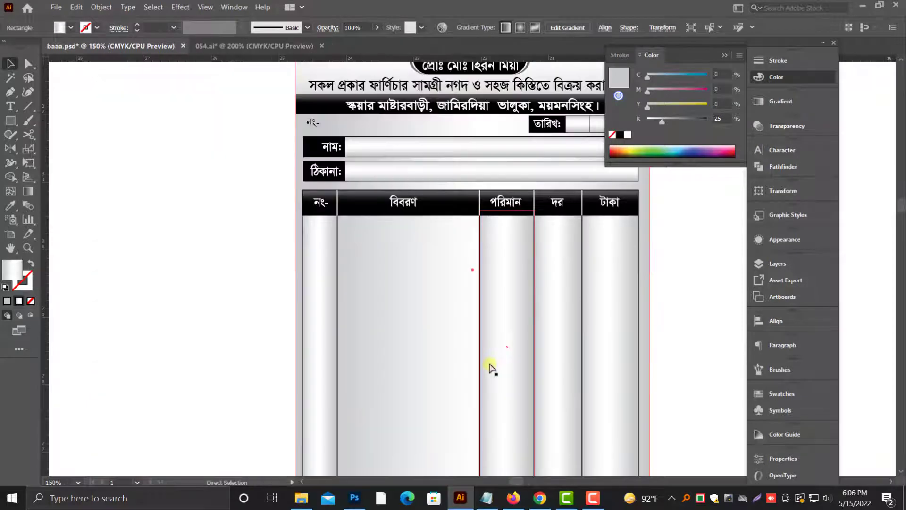
key(ctrl+minus)
drag(645, 383, 555, 383)
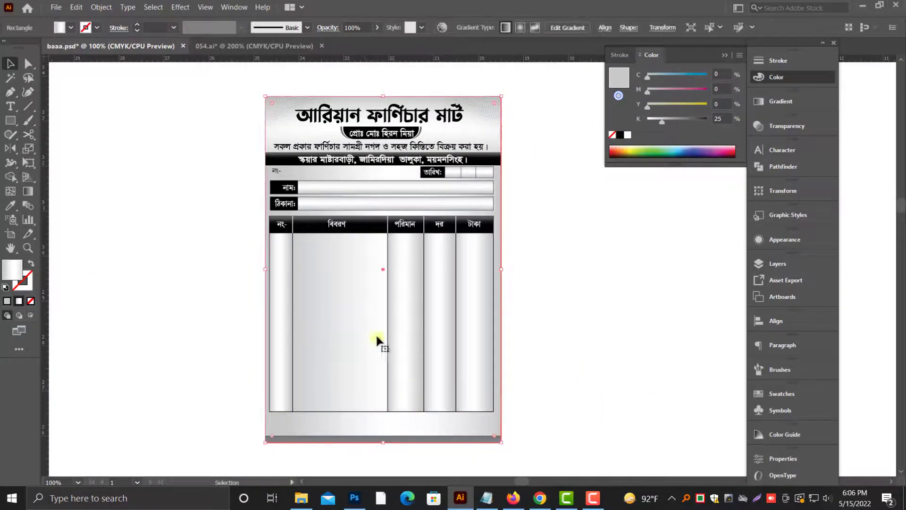
Step: Add a white stop at about 29.5% to the background rectangle's gradient, widening its white middle area
click(780, 102)
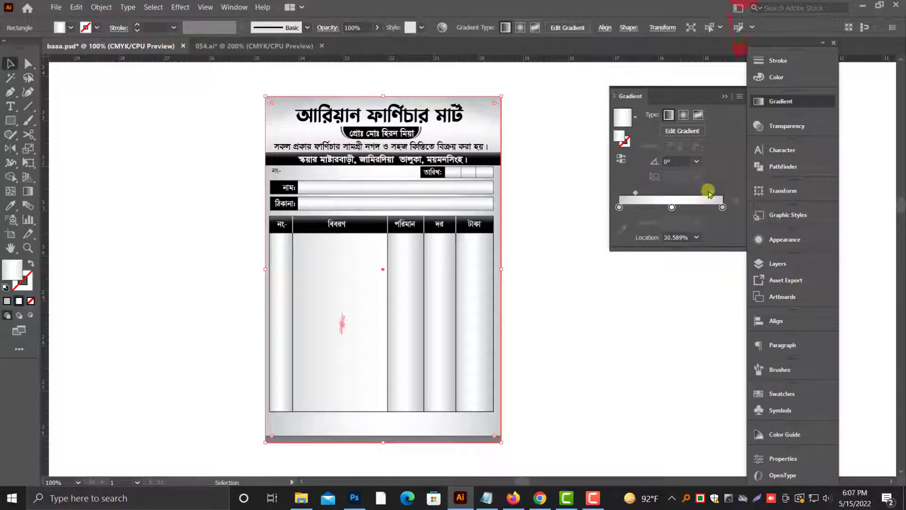
drag(710, 192, 650, 207)
click(555, 300)
key(alt+space)
scroll(546, 330, right, 1)
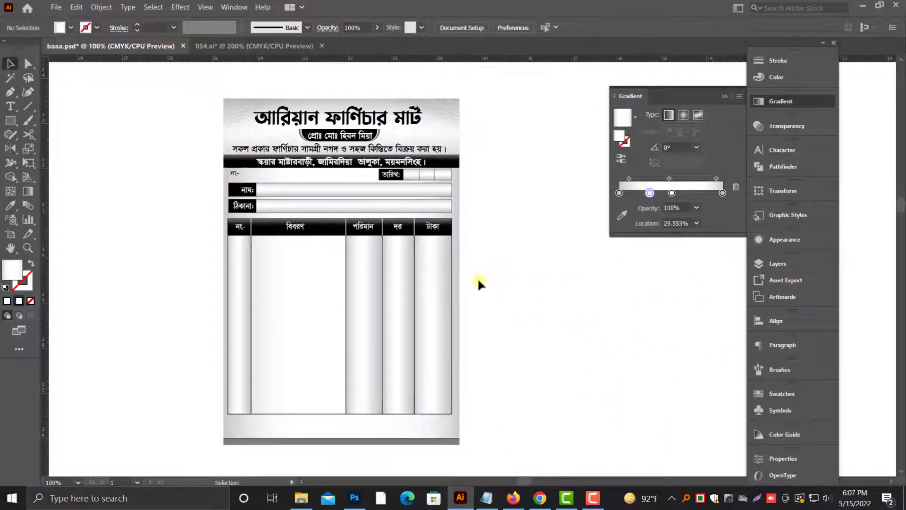
scroll(493, 287, down, 1)
click(729, 96)
scroll(596, 228, down, 1)
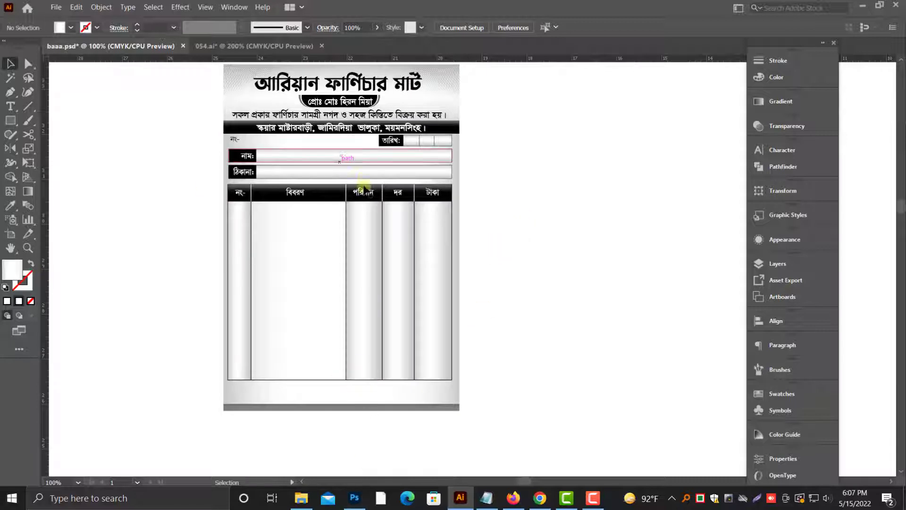
Step: Duplicate the "পরিমান" heading into the lower part of the "দর" column
drag(364, 196, 398, 362)
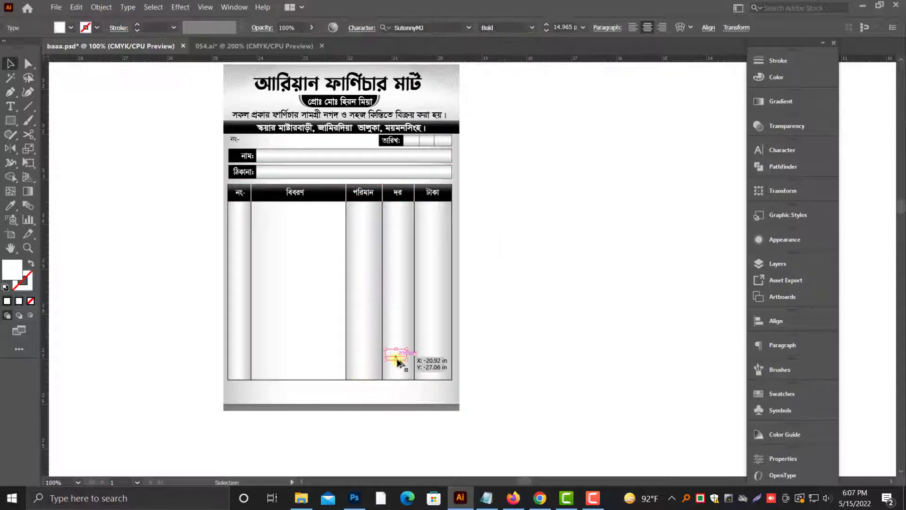
drag(362, 301, 537, 354)
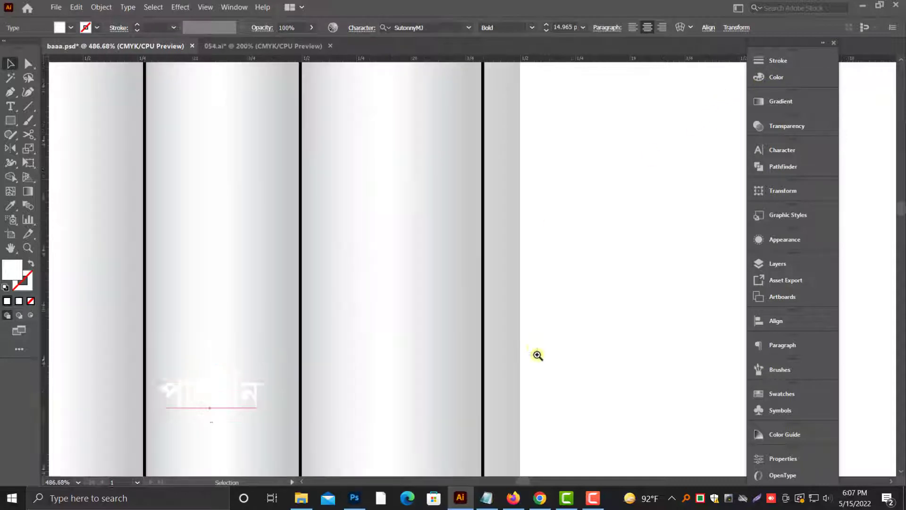
scroll(534, 352, down, 6)
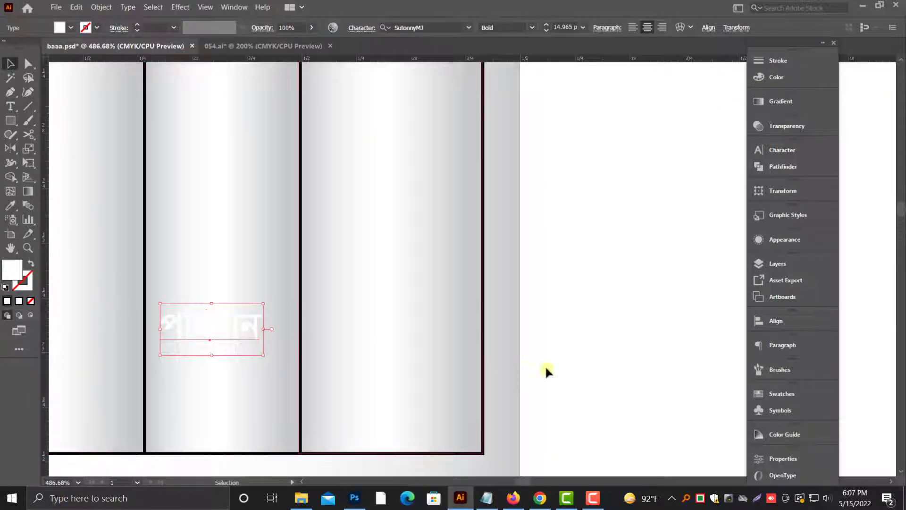
click(589, 370)
Step: Draw a horizontal line across the "দর" and "টাকা" columns above the copied label, matching the black table border style
scroll(178, 314, up, 1)
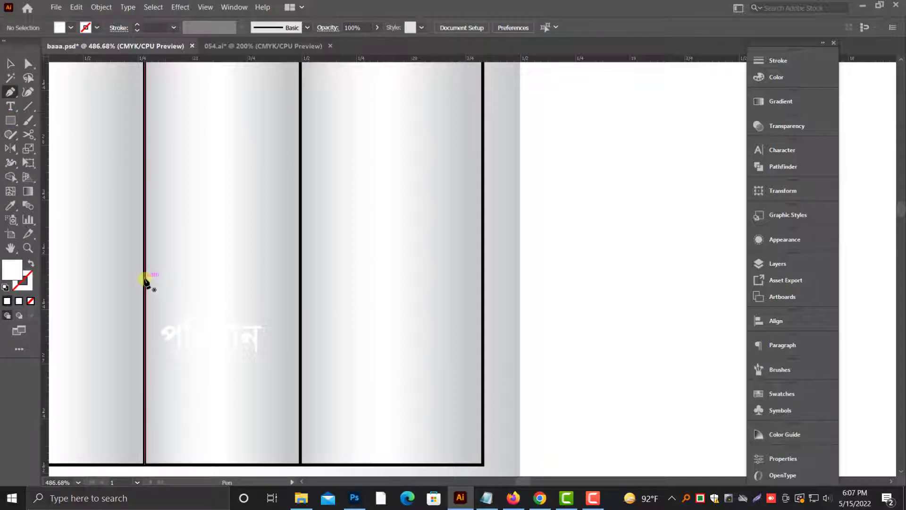
click(144, 278)
click(484, 278)
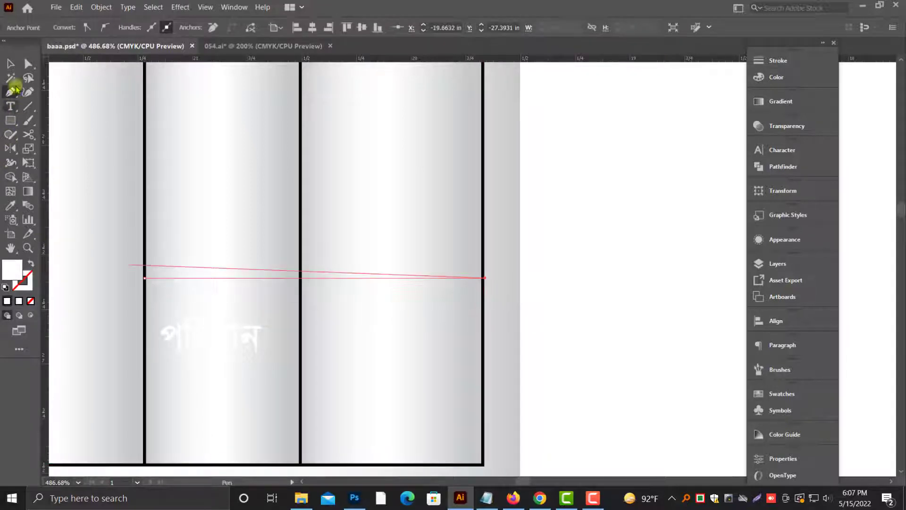
click(10, 206)
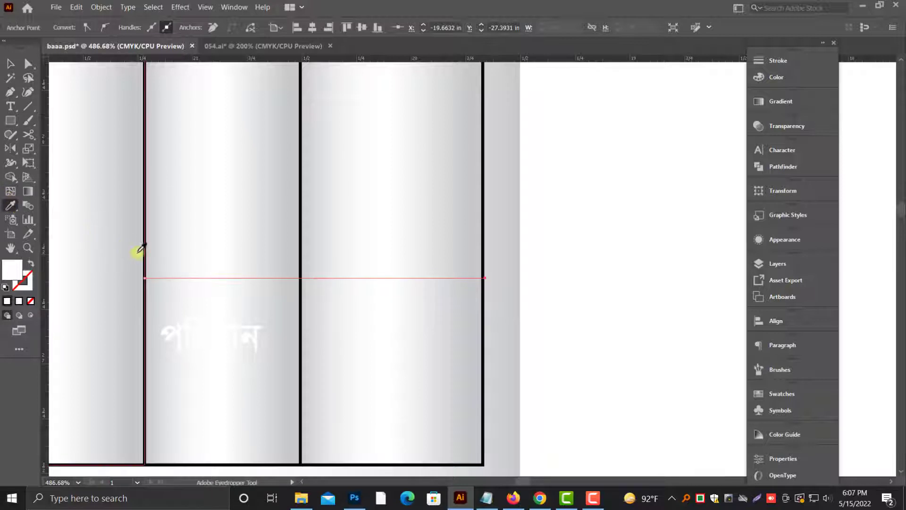
click(144, 255)
click(9, 63)
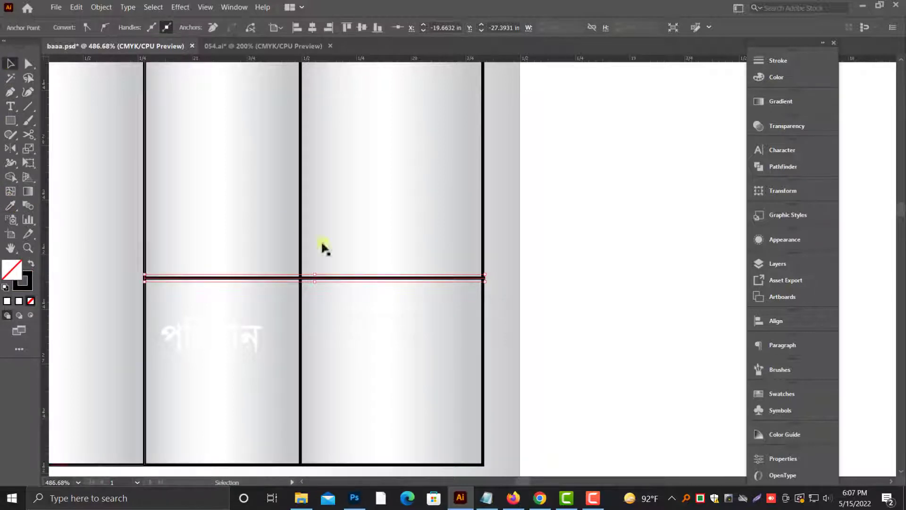
Step: Duplicate the horizontal line twice downward to form three total rows, and move the copied label within the first row
click(358, 278)
drag(359, 281, 353, 407)
drag(242, 340, 252, 321)
scroll(576, 321, down, 1)
scroll(247, 297, down, 1)
Step: Draw a rectangle covering the first total row's cell in the "দর" column
key(m)
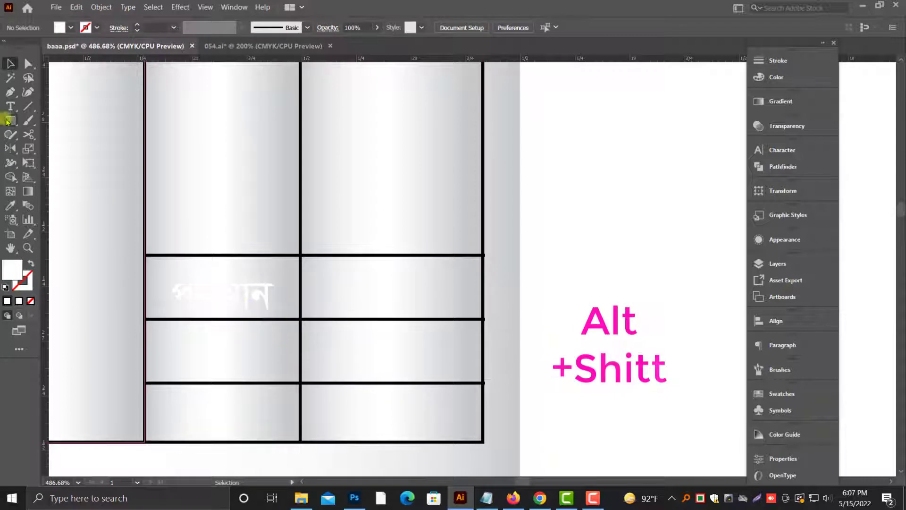
drag(146, 255, 299, 319)
click(10, 63)
click(776, 78)
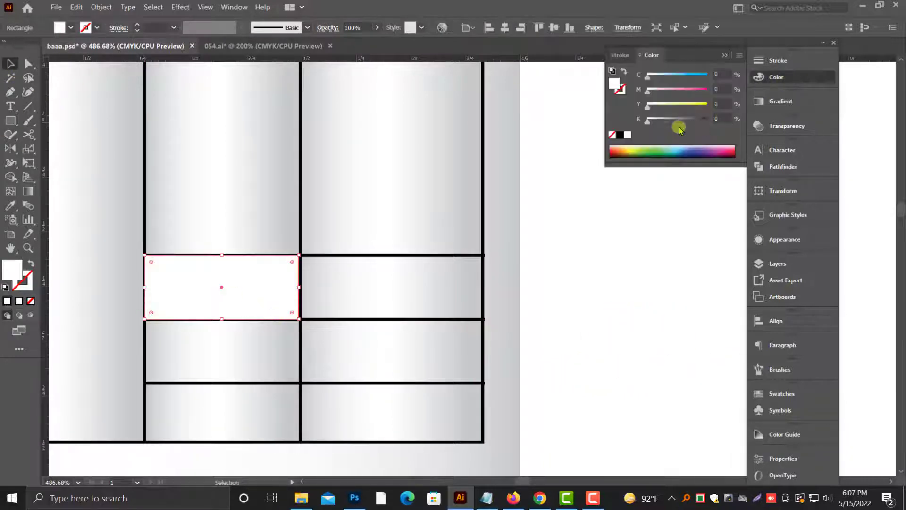
Step: Fill the new cell rectangle with a light gray tint of black
click(684, 121)
key(ctrl+shift+[)
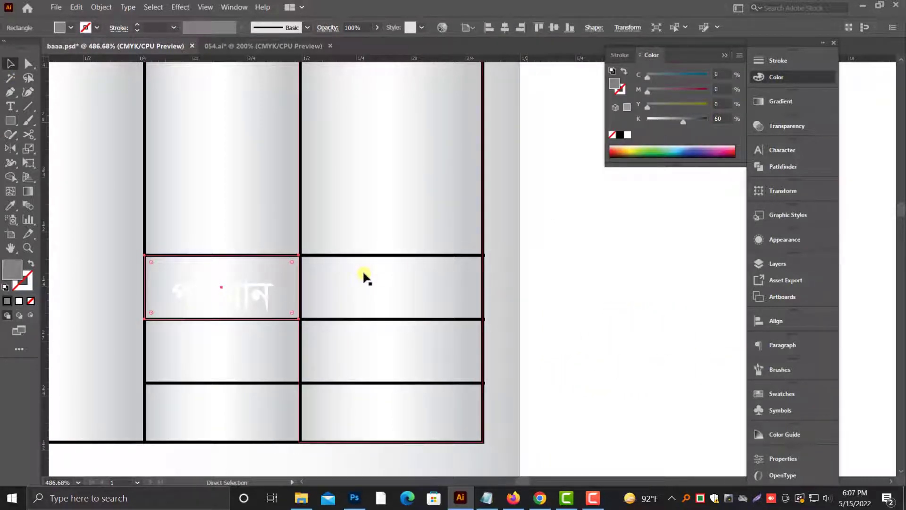
key(ctrl+z)
drag(207, 213, 478, 344)
click(378, 292)
click(668, 122)
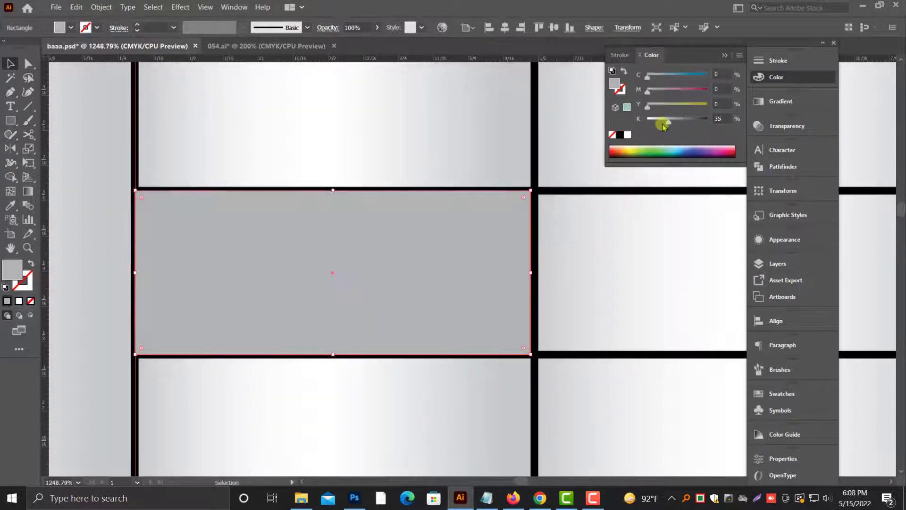
click(663, 120)
scroll(422, 253, up, 1)
Step: Bring the cell's border lines and the copied "পরিমান" label in front of the gray rectangle
ctrl+click(550, 214)
ctrl+click(550, 215)
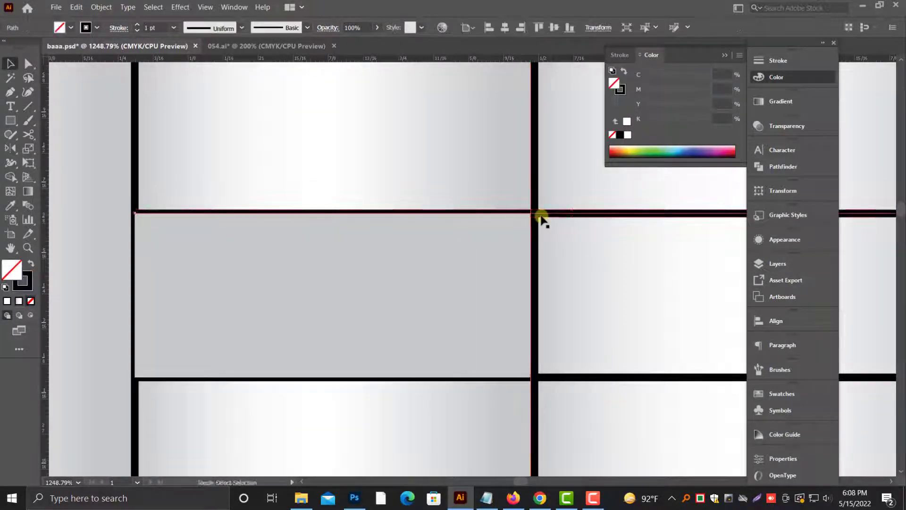
key(ctrl+shift+])
ctrl+click(571, 375)
ctrl+click(571, 376)
key(ctrl+y)
click(381, 293)
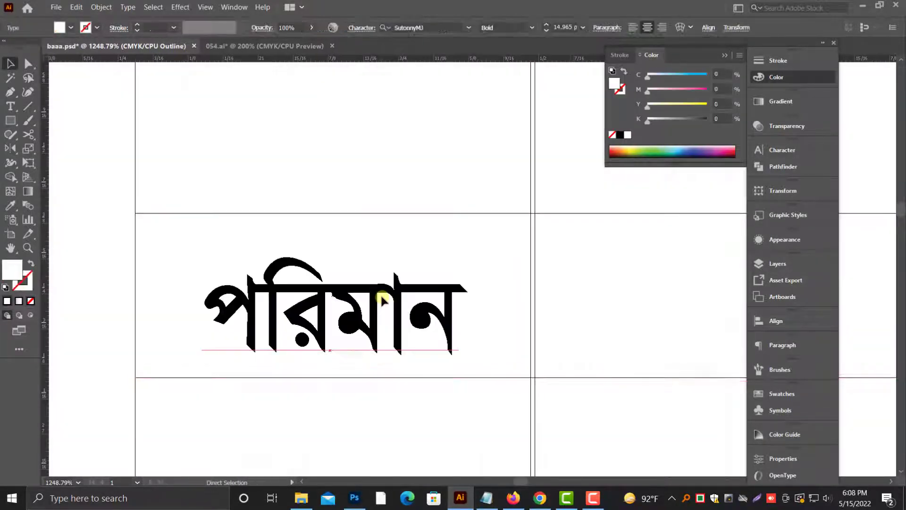
key(ctrl+y)
click(132, 202)
key(ctrl+shift+])
Step: Color the copied label black, replace its text with "মোট-" and shift it toward the cell's right border
double_click(401, 271)
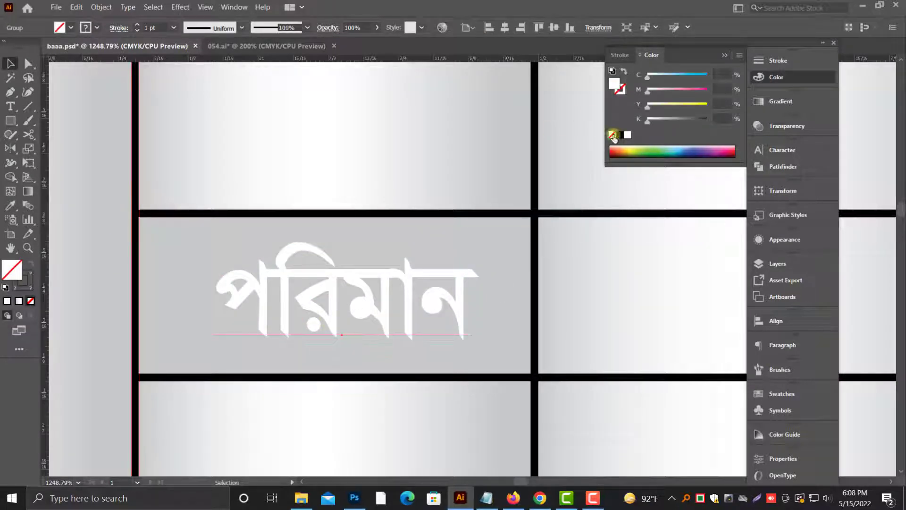
key(ctrl+a)
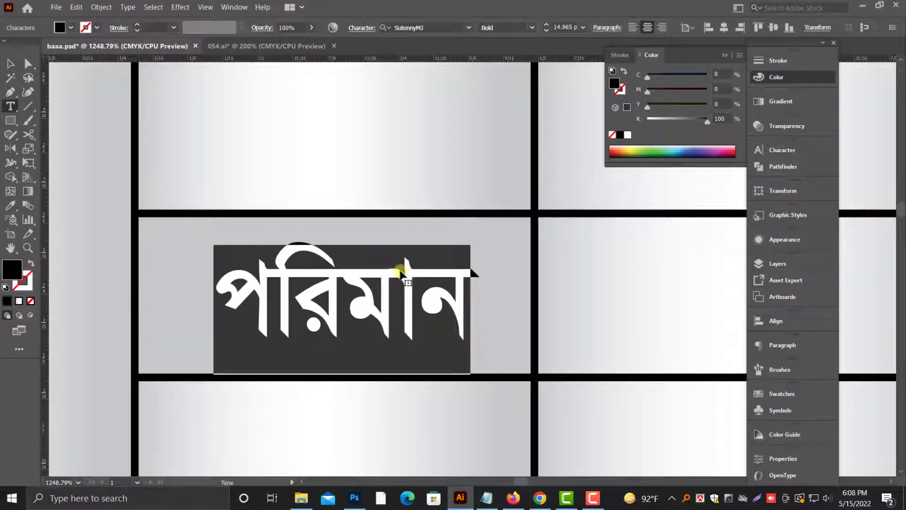
text(মোট-)
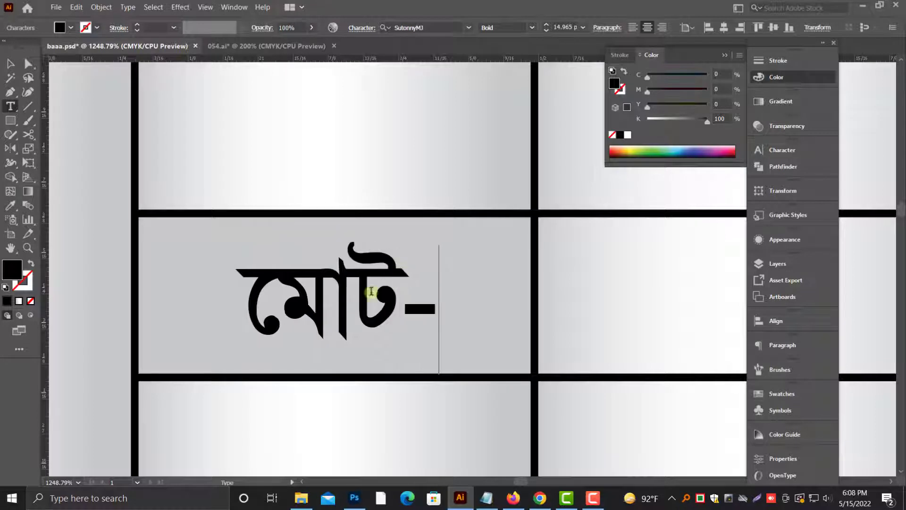
click(299, 303)
text(ে)
drag(279, 302, 5, 104)
key(BackSpace)
click(11, 63)
scroll(374, 284, down, 1)
drag(375, 283, 442, 288)
Step: Add the lines "জমা-" and "বাকী" below "মোট-" in the same text object
scroll(430, 214, down, 1)
double_click(429, 214)
key(ctrl+a)
key(Right)
key(Return)
text(জমা-)
key(Return)
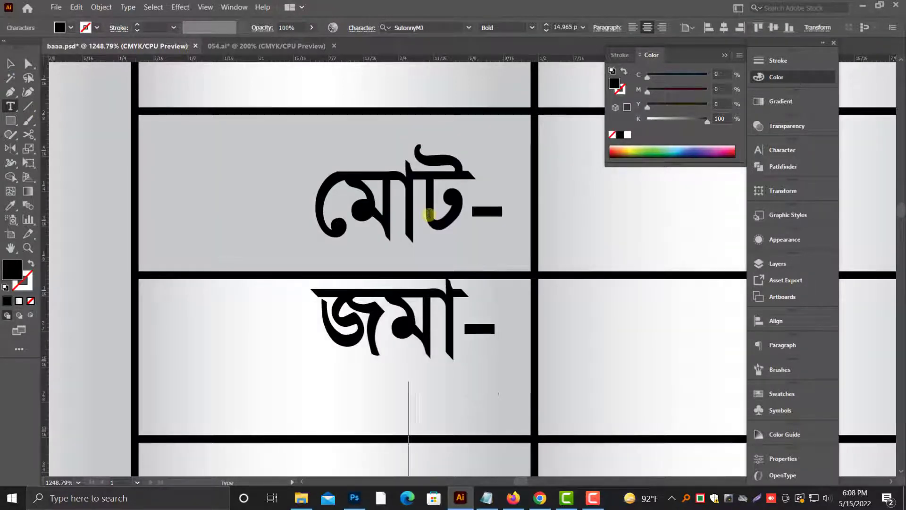
text(বাকী)
key(Escape)
scroll(457, 238, down, 1)
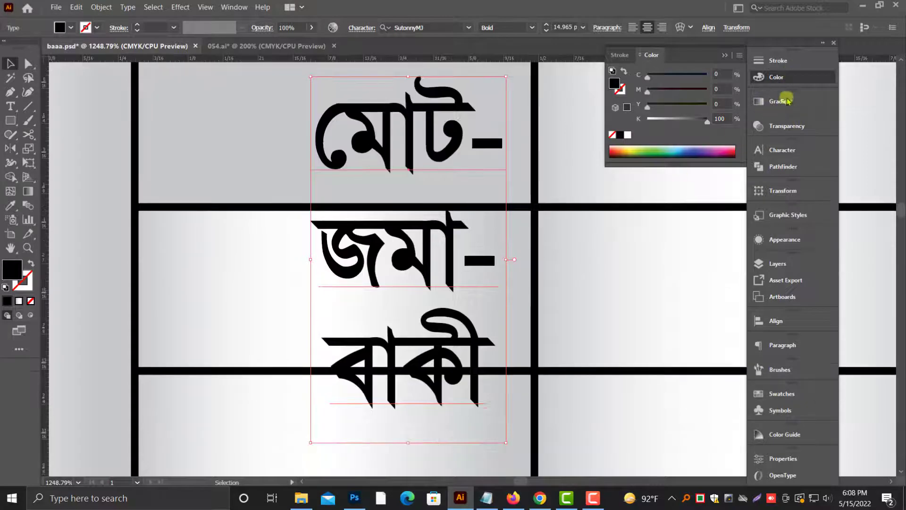
Step: Set the three-line total label's horizontal scale to 95% and its leading to 21 pt to match the rows
click(791, 151)
click(737, 197)
click(753, 225)
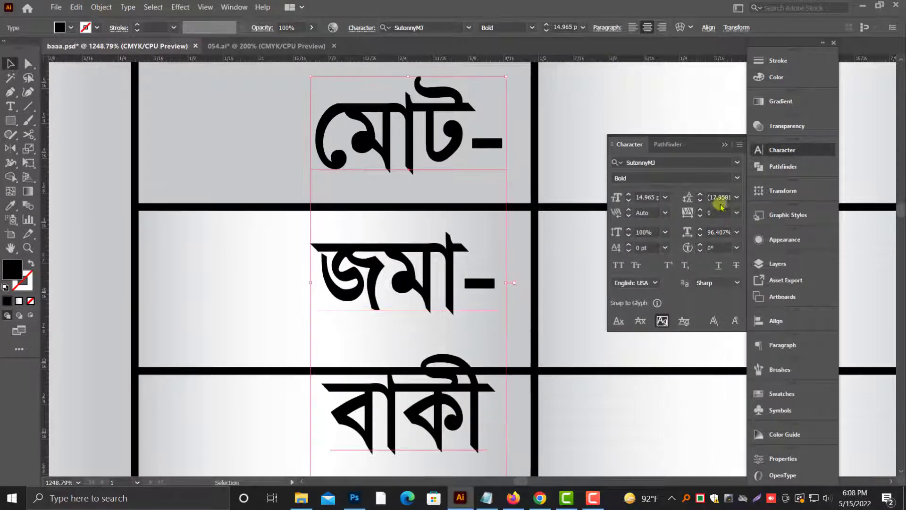
click(700, 234)
scroll(712, 215, up, 1)
scroll(713, 218, down, 1)
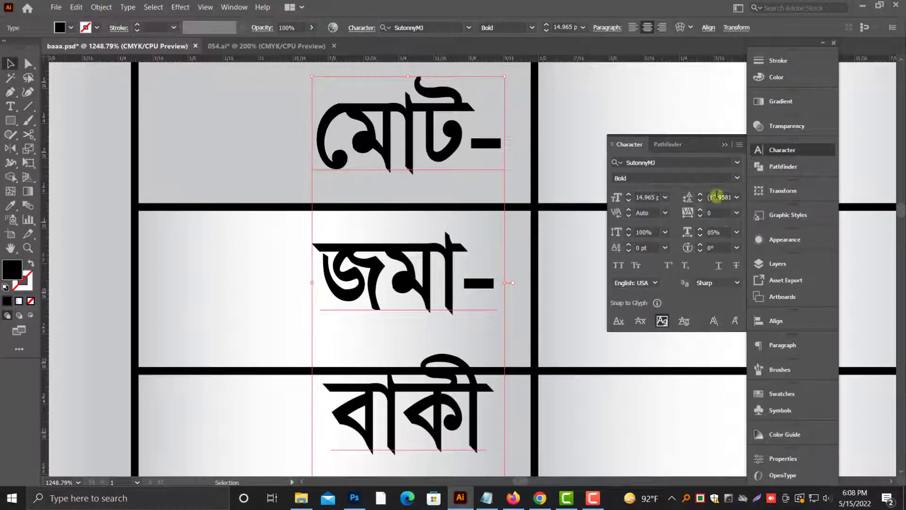
scroll(694, 194, up, 4)
scroll(470, 385, down, 2)
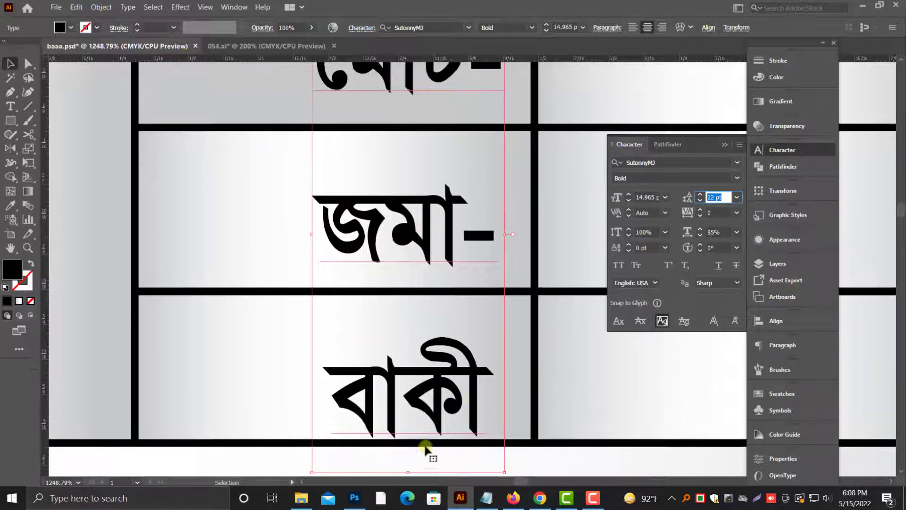
scroll(694, 208, down, 1)
scroll(361, 217, up, 3)
Step: Set the fill of the rectangle behind "মোট-" to 10% black
click(235, 158)
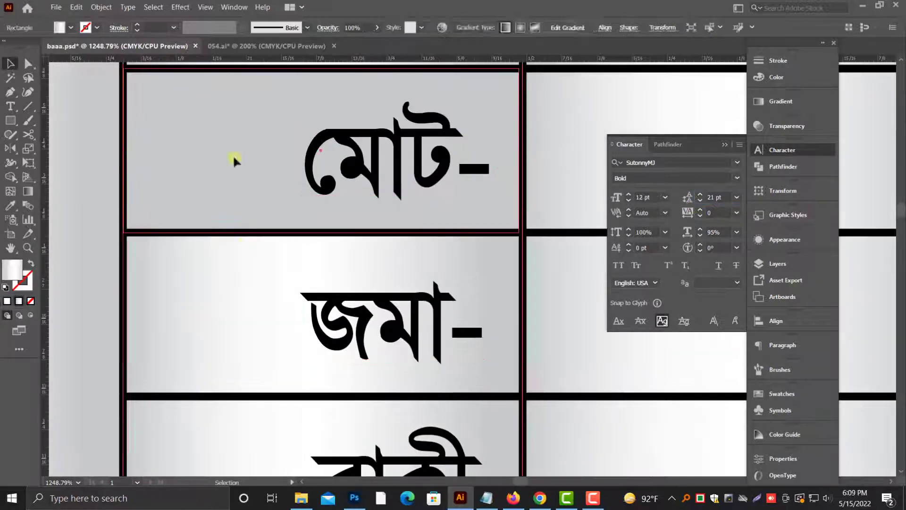
click(776, 77)
text(10)
key(Return)
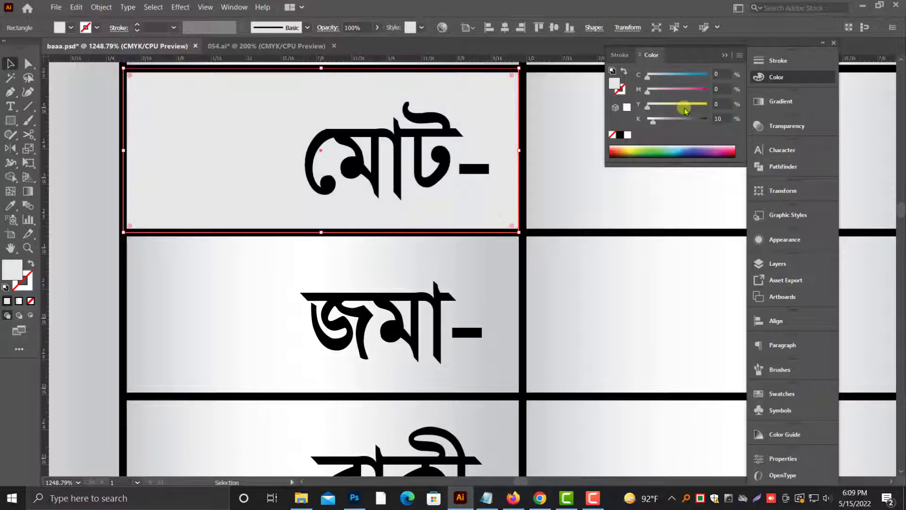
Step: Duplicate the light gray rectangle behind "জমা-" and bring that row's divider lines to the front
click(222, 323)
scroll(499, 289, down, 3)
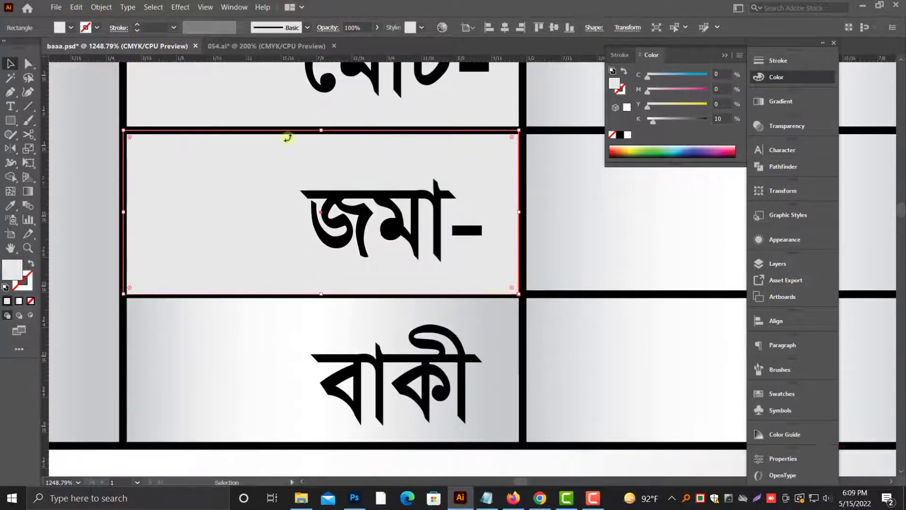
click(579, 293)
shift+click(568, 131)
key(ctrl+shift+])
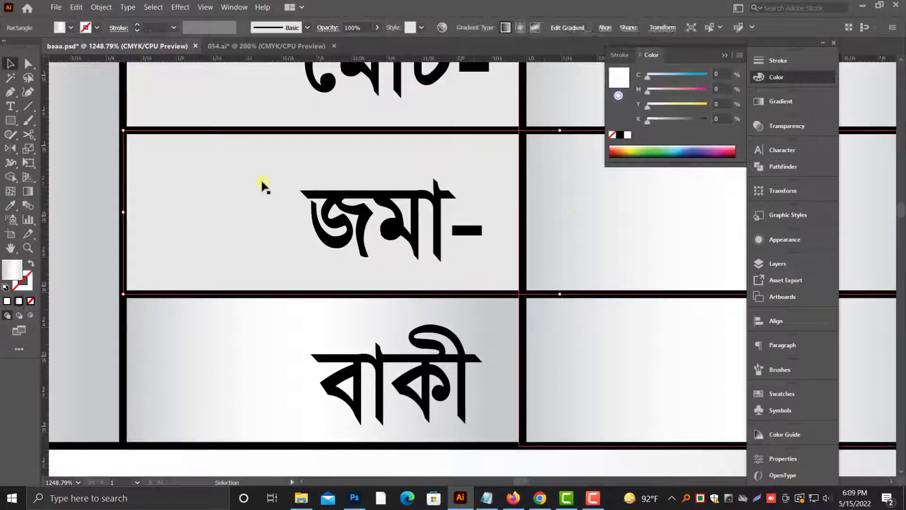
Step: Duplicate the light gray rectangle behind "বাকী", trim its height to the table's bottom edge and bring the border to the front
click(262, 182)
scroll(262, 215, up, 1)
scroll(262, 215, down, 1)
drag(262, 214, 262, 367)
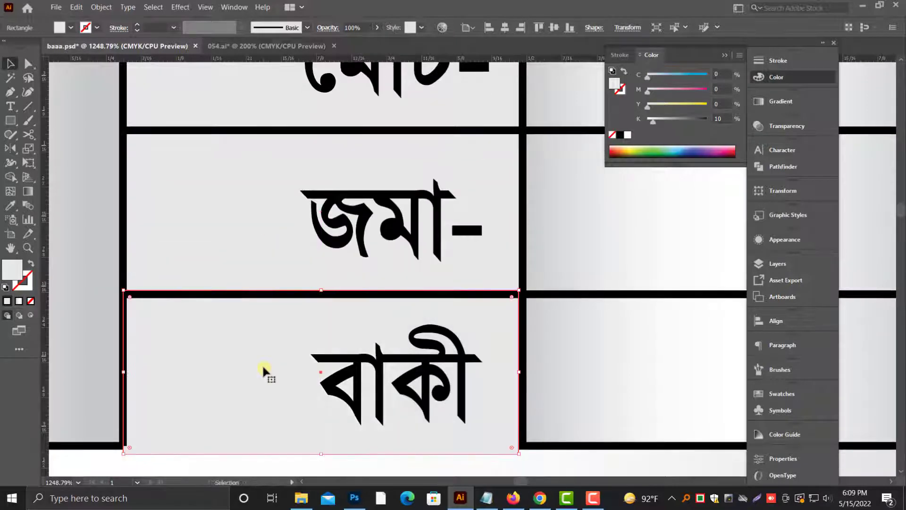
drag(322, 454, 322, 446)
click(548, 445)
key(ctrl+shift+])
key(ctrl+minus)
key(ctrl+minus)
key(ctrl+minus)
key(ctrl+minus)
key(ctrl+minus)
key(ctrl+minus)
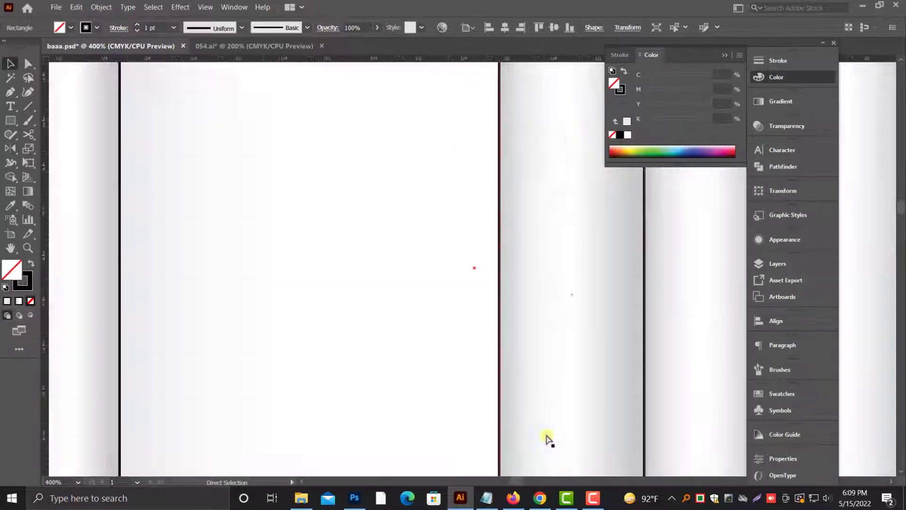
Step: Duplicate the three-line total label below the table's lower-left corner and replace its text with "ক্রেতার স্বাক্ষর"
scroll(564, 431, down, 1)
scroll(564, 429, down, 1)
click(727, 56)
click(731, 278)
drag(664, 361, 568, 252)
key(alt+space)
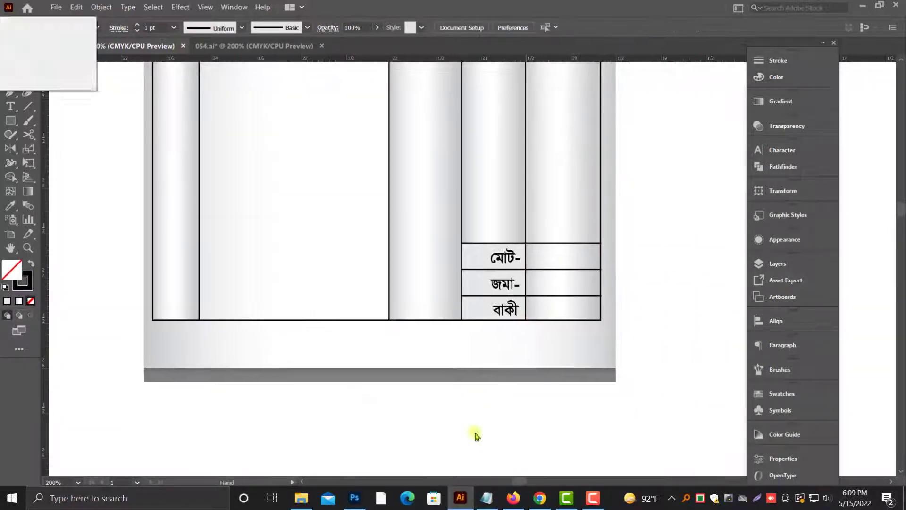
scroll(425, 383, up, 2)
scroll(409, 368, up, 1)
drag(503, 316, 175, 409)
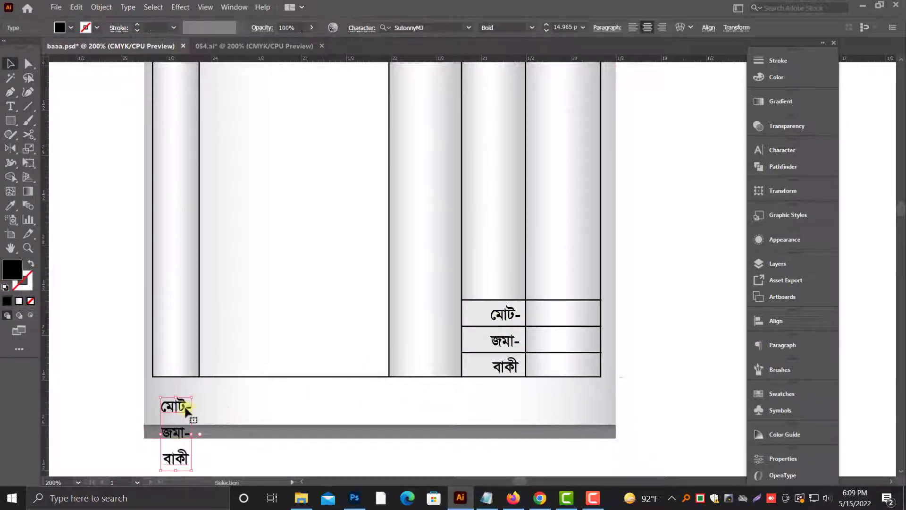
double_click(185, 408)
key(ctrl+a)
text(পলু)
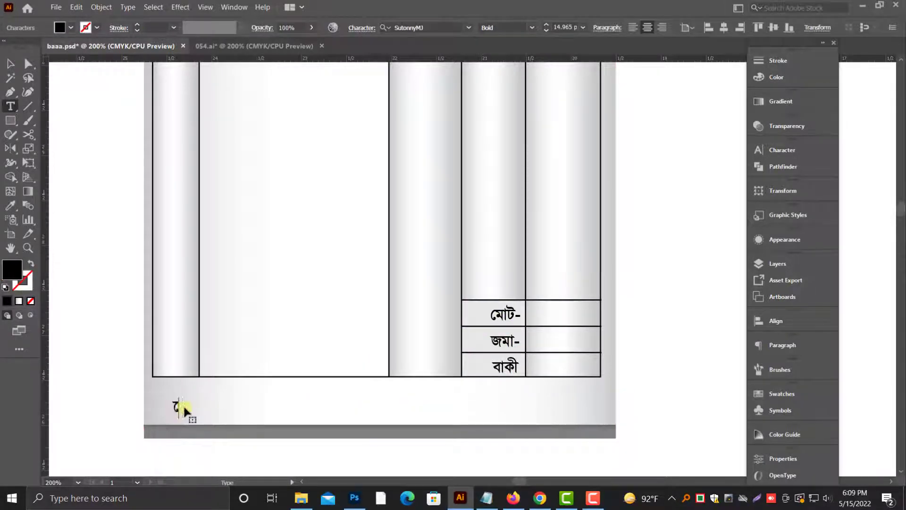
text(ক্রতার স্বাক্ষর)
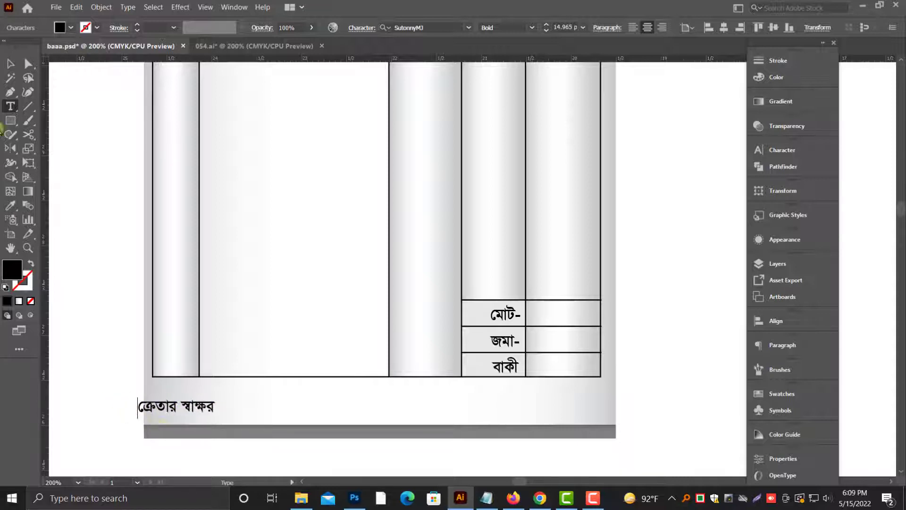
Step: Scale down the "ক্রেতার স্বাক্ষর" label and align it with the table's left edge, just above the gray footer strip
click(11, 64)
scroll(187, 307, down, 2)
drag(191, 371, 211, 376)
mouse_move(433, 377)
mouse_down()
mouse_move(482, 407)
mouse_move(489, 391)
mouse_up()
click(493, 382)
click(449, 425)
drag(203, 362, 199, 375)
click(222, 427)
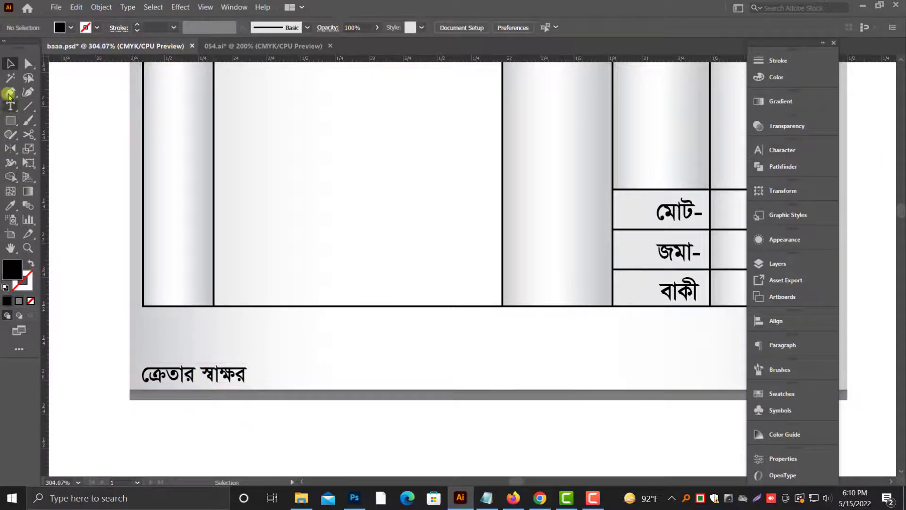
Step: Draw a horizontal line spanning the width of "ক্রেতার স্বাক্ষর" just above it, with a black stroke and no fill
click(142, 357)
click(247, 357)
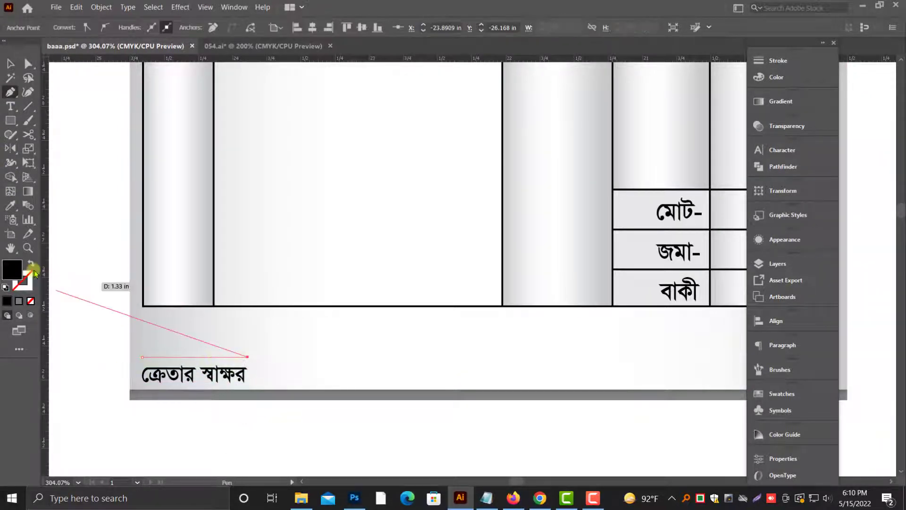
click(30, 266)
click(776, 77)
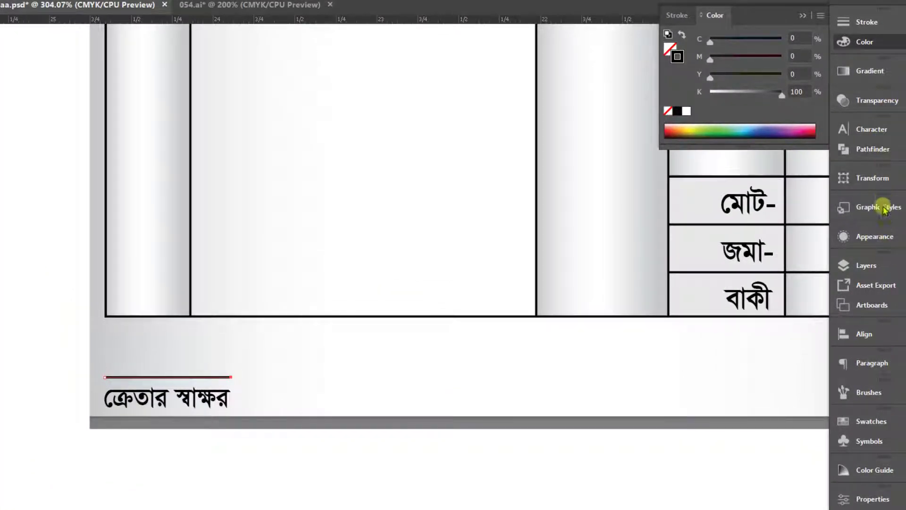
Step: Make the signature line dashed with a 2 pt dash and 2 pt gap, and set its weight to 0.8 pt
click(867, 21)
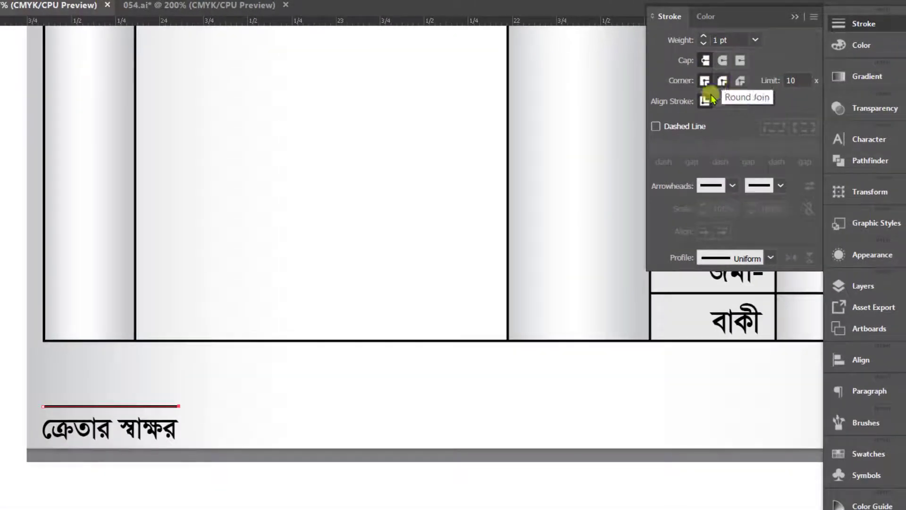
click(638, 145)
click(632, 171)
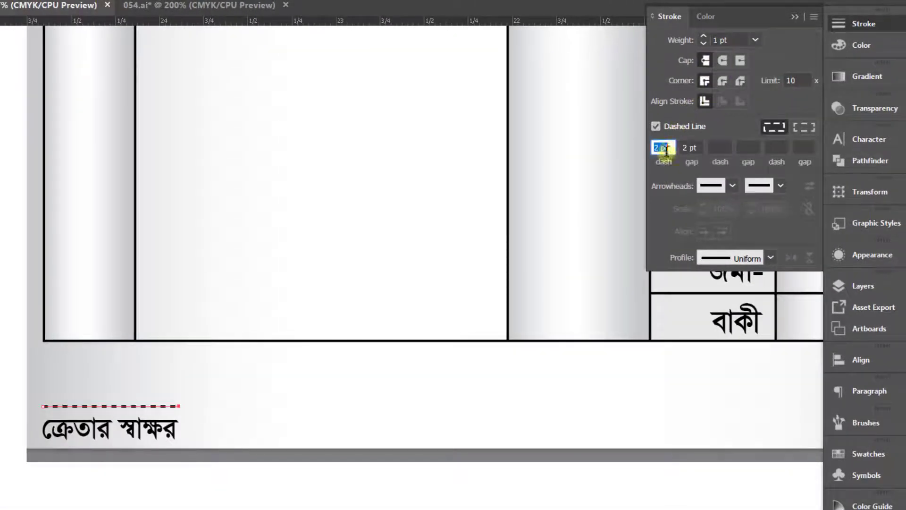
click(722, 40)
text(.8)
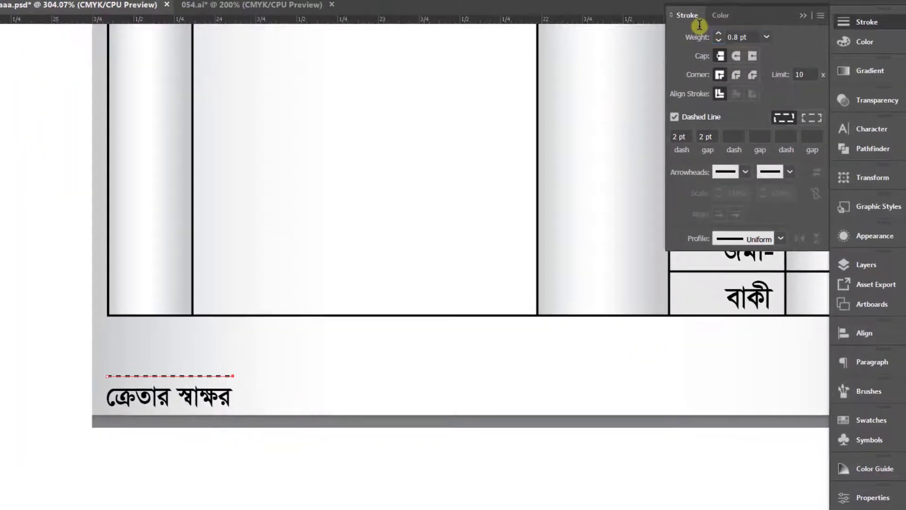
text(v)
click(338, 472)
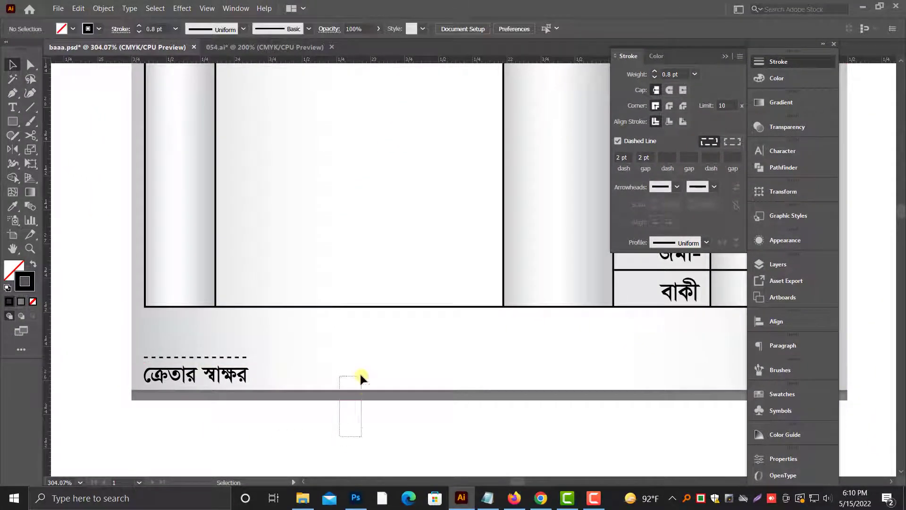
Step: Select the memo's background rectangles, including the gray footer strip, and lock them
drag(360, 376, 360, 374)
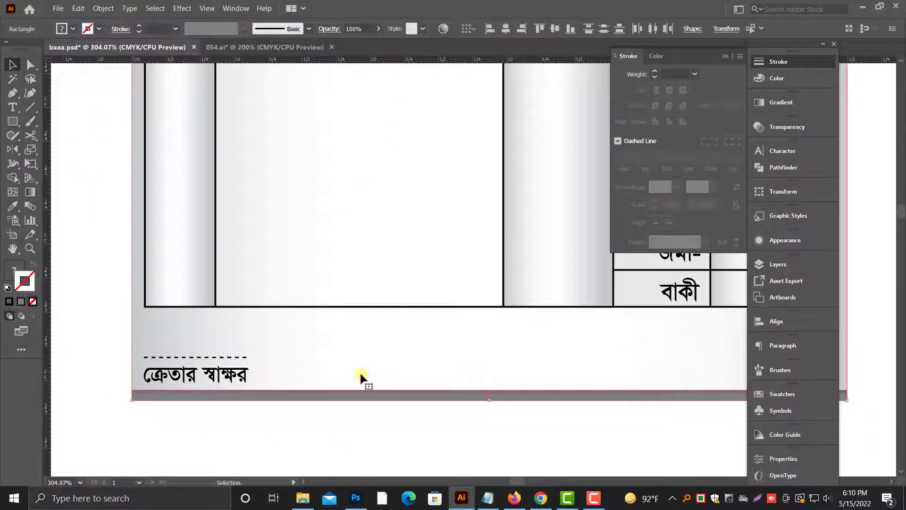
click(102, 5)
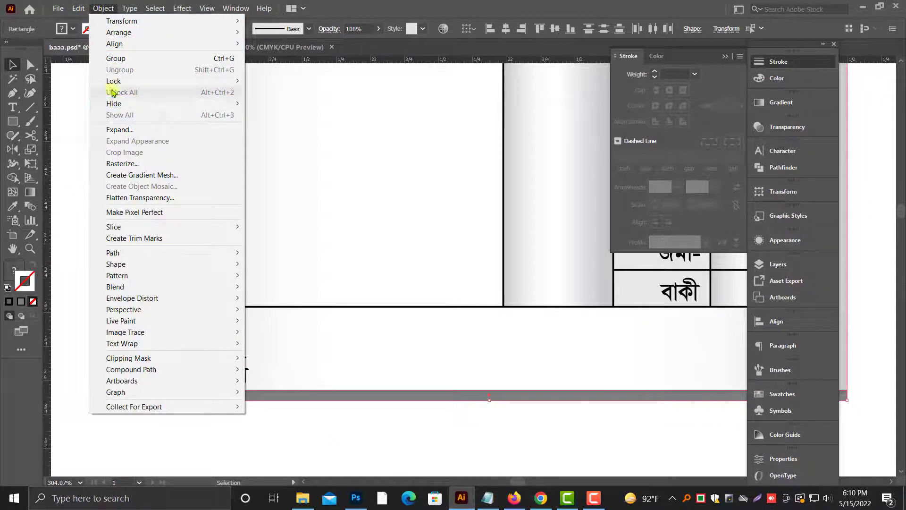
mouse_move(226, 81)
click(264, 82)
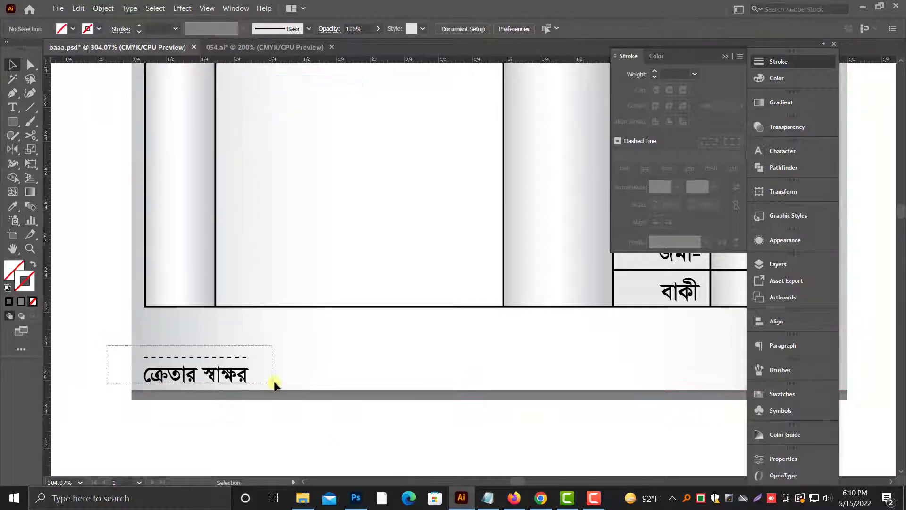
Step: Duplicate the dashed line and customer signature label at the memo's lower-right corner and change the copied text to "বিক্রেতার স্বাক্ষর"
scroll(212, 376, right, 2)
drag(125, 347, 707, 388)
double_click(648, 379)
drag(648, 378, 612, 374)
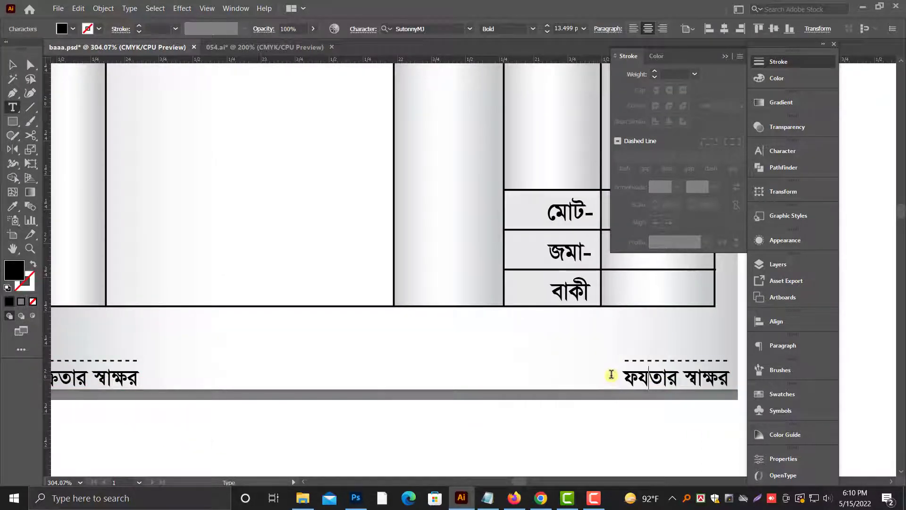
text(বিক্রে)
key(Escape)
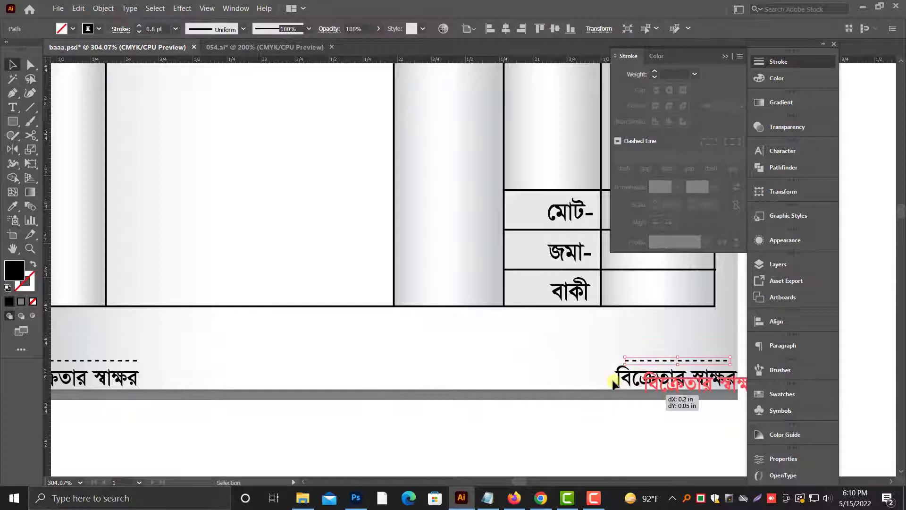
Step: Reposition the seller signature and stretch its dashed line to match the width of "বিক্রেতার স্বাক্ষর"
drag(610, 309, 780, 391)
drag(619, 409, 601, 409)
click(567, 293)
click(540, 326)
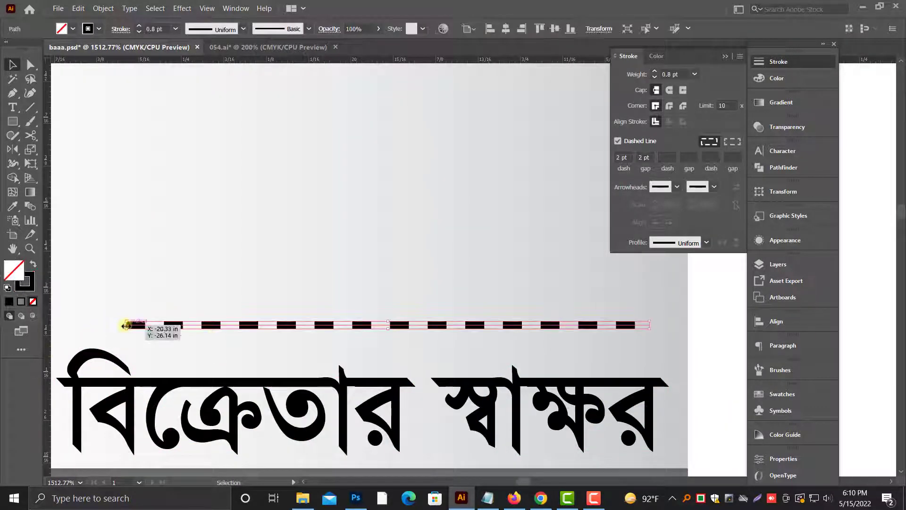
drag(126, 325, 67, 325)
key(ctrl+minus)
key(ctrl+minus)
key(ctrl+minus)
key(ctrl+minus)
key(ctrl+minus)
click(307, 381)
key(ctrl+minus)
key(ctrl+minus)
drag(561, 276, 564, 383)
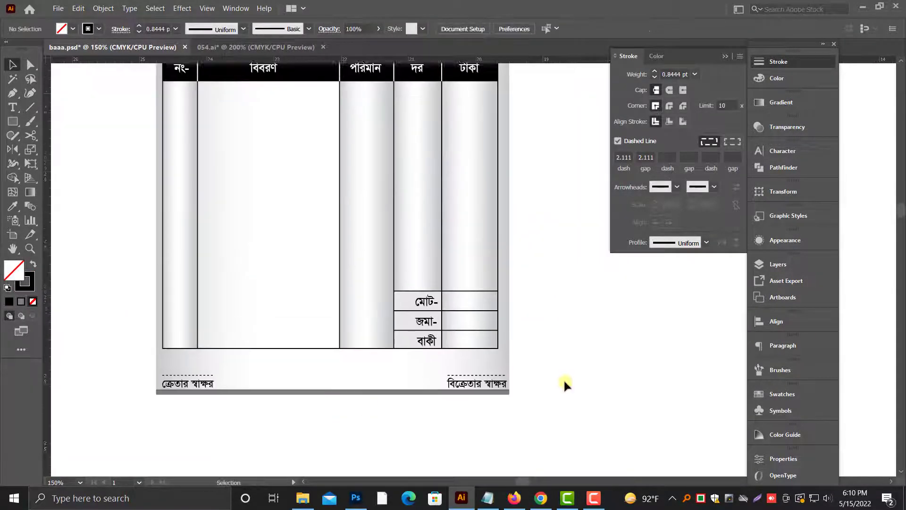
Step: Duplicate the black proprietor name badge into the blank area above the memo and ungroup the copy
key(ctrl+minus)
drag(538, 317, 534, 345)
scroll(535, 345, up, 1)
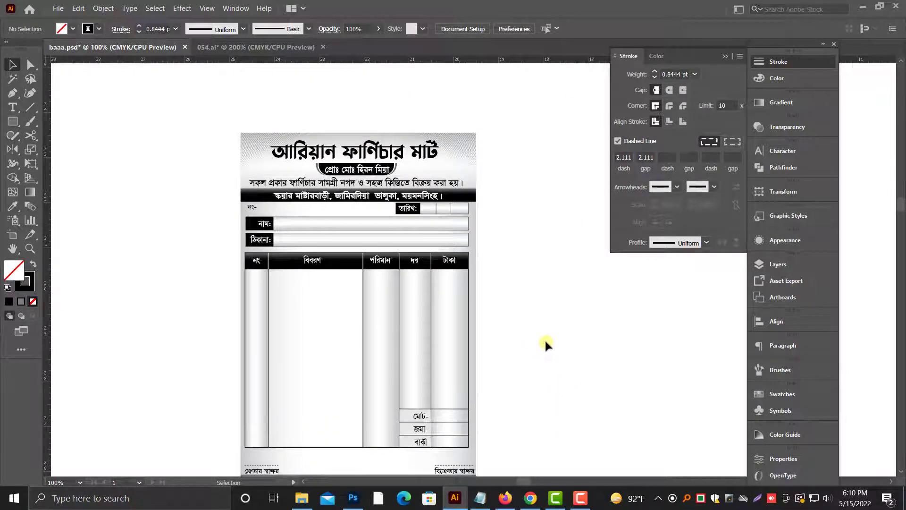
scroll(545, 340, up, 4)
scroll(506, 277, up, 1)
drag(267, 203, 645, 324)
drag(496, 300, 652, 329)
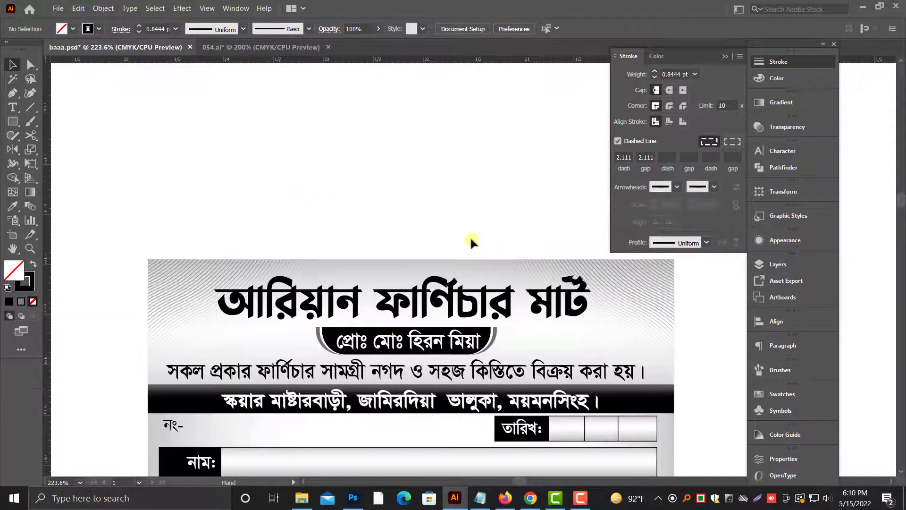
click(589, 310)
scroll(589, 310, up, 1)
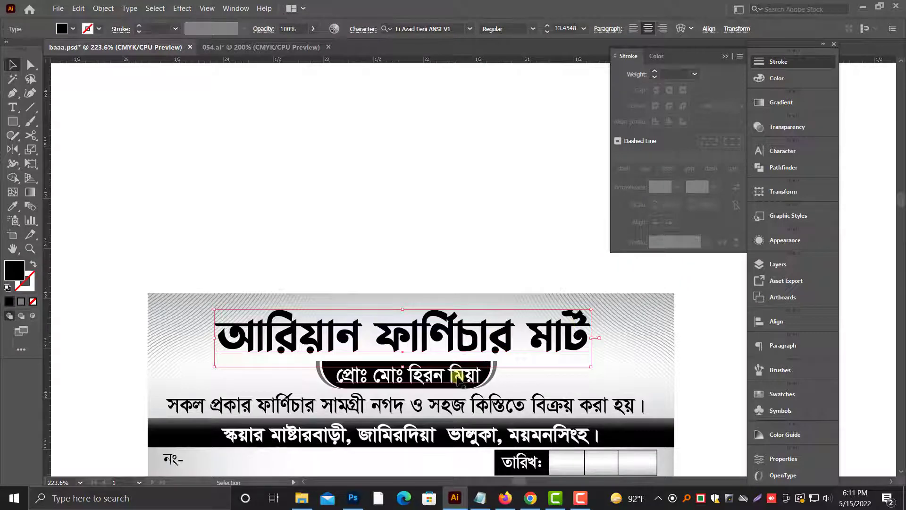
drag(455, 377, 453, 226)
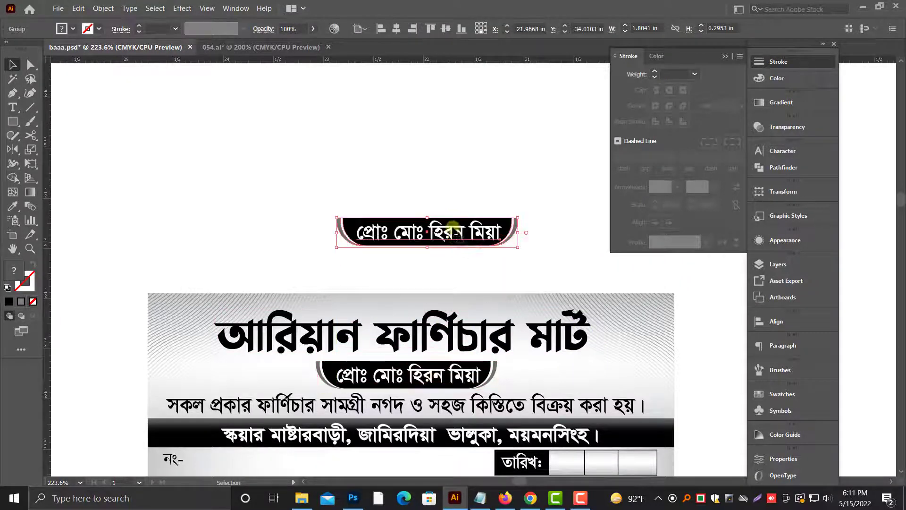
right_click(453, 212)
click(485, 296)
Step: Replace the copied badge's text with "ক্যাশ মেমো" and move it to the badge's left end
double_click(428, 232)
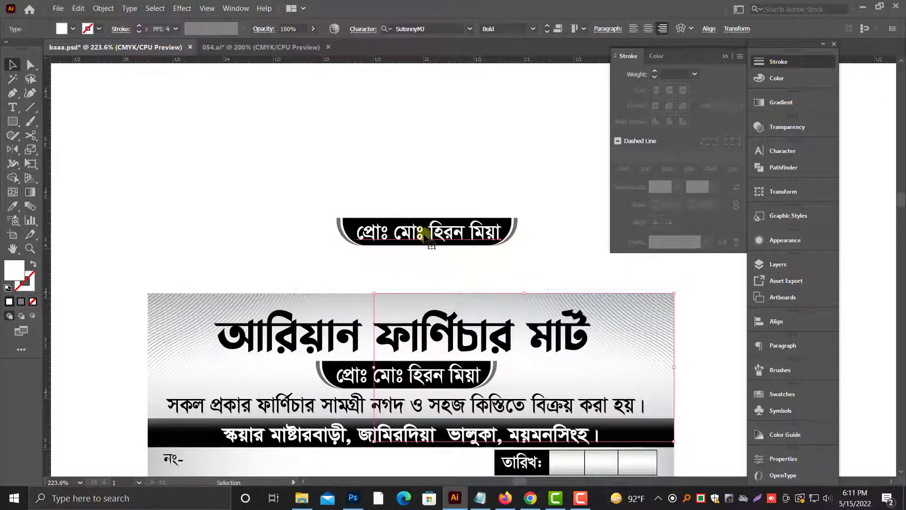
key(ctrl+a)
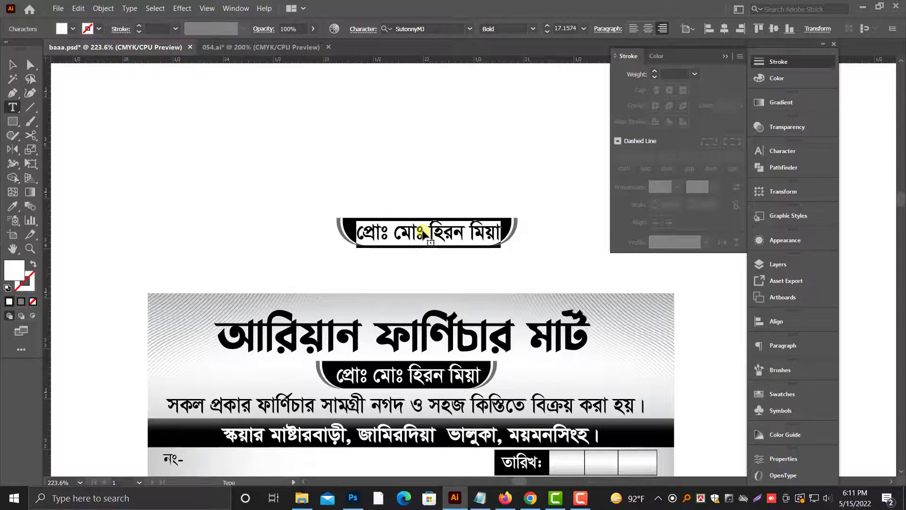
text(লত)
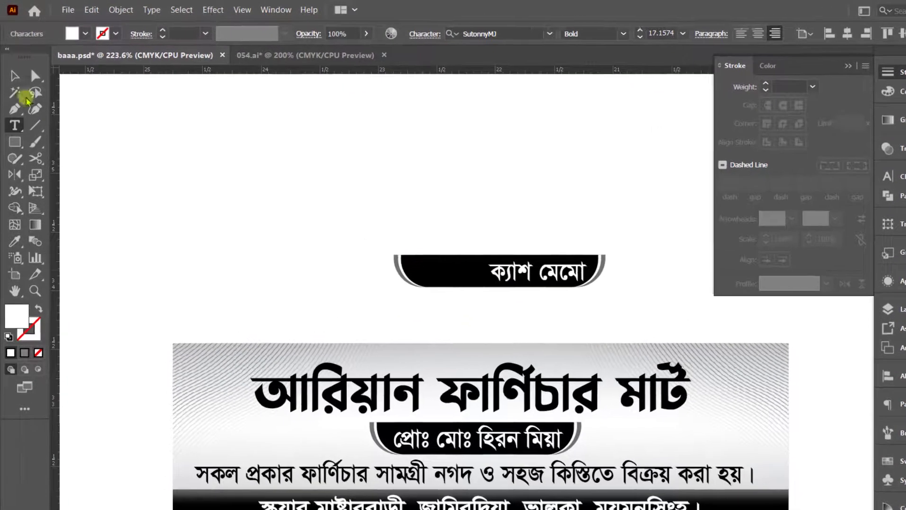
click(13, 65)
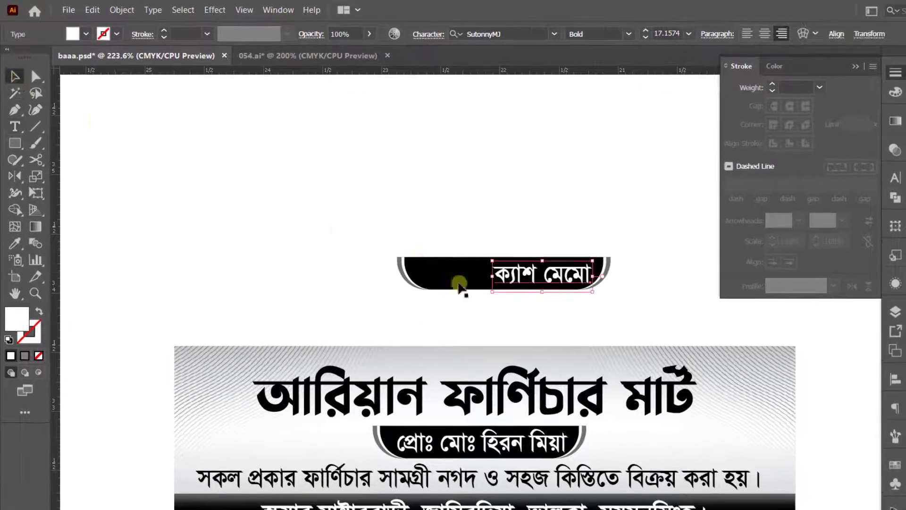
drag(543, 292, 536, 290)
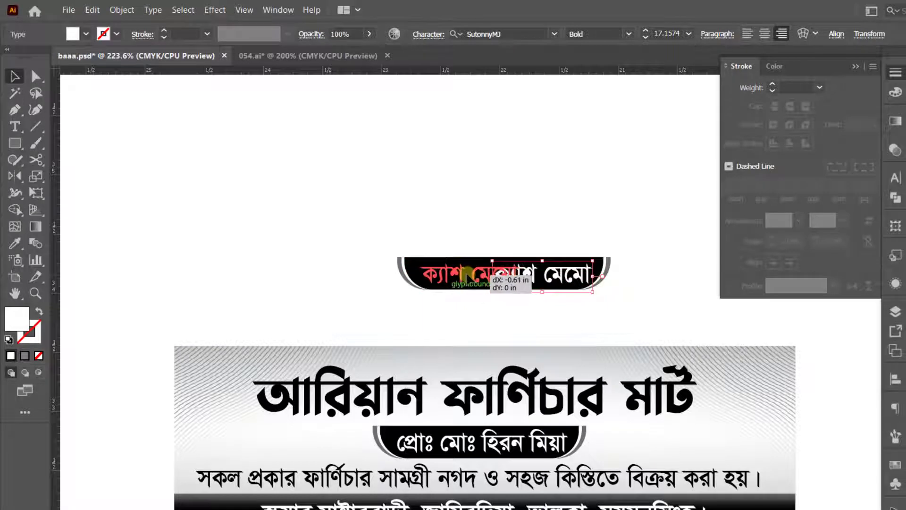
drag(467, 274, 466, 275)
click(568, 218)
Step: Draw a white cutting rectangle over the badge's left part, ending just past the text, and select it with the badge shapes
click(14, 143)
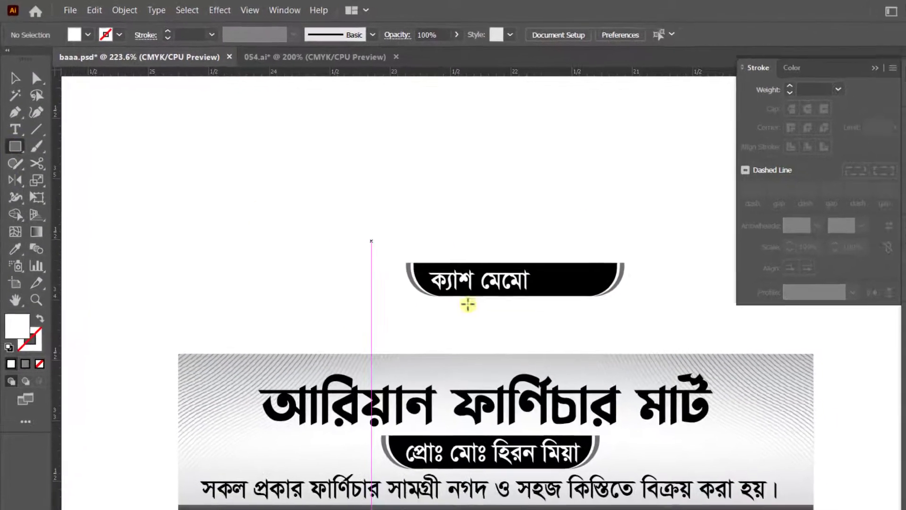
drag(619, 300, 622, 307)
key(v)
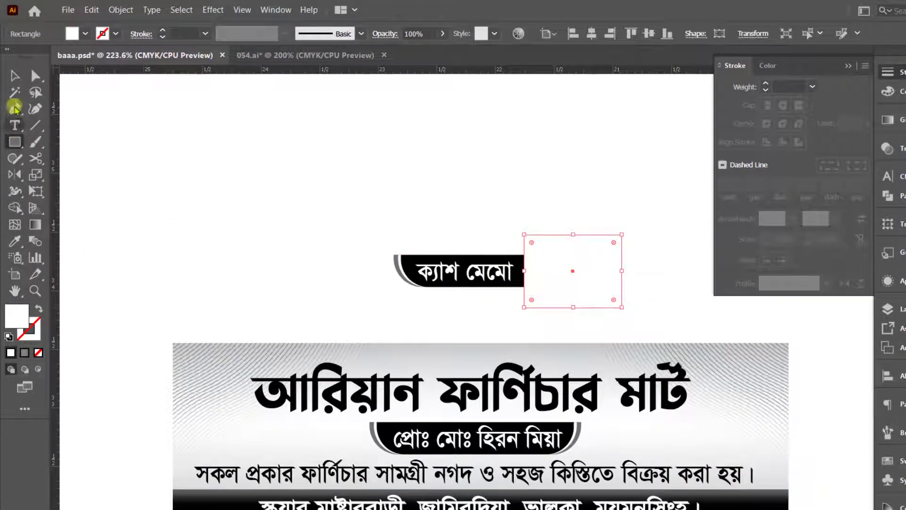
drag(575, 277, 524, 265)
drag(567, 215, 611, 308)
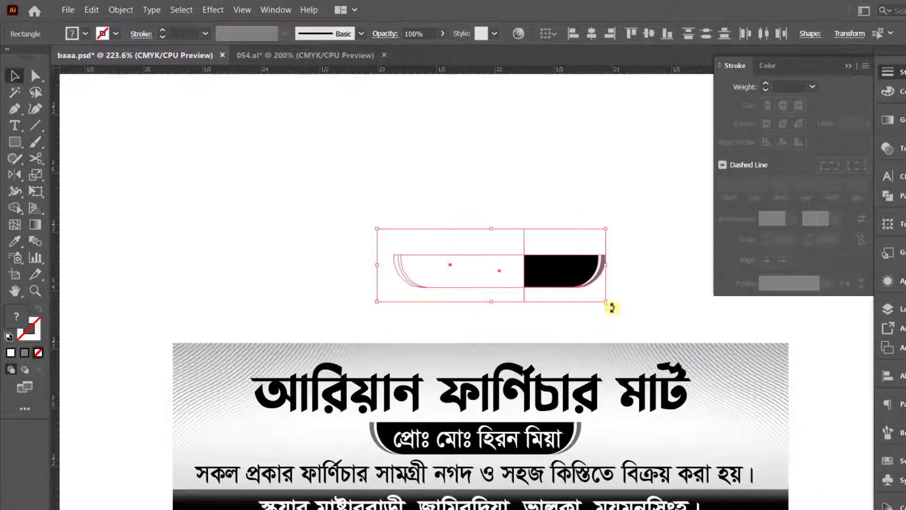
Step: Cut off the badge's excess right end with the Shape Builder tool and delete the white rectangle
click(14, 208)
alt+click(576, 272)
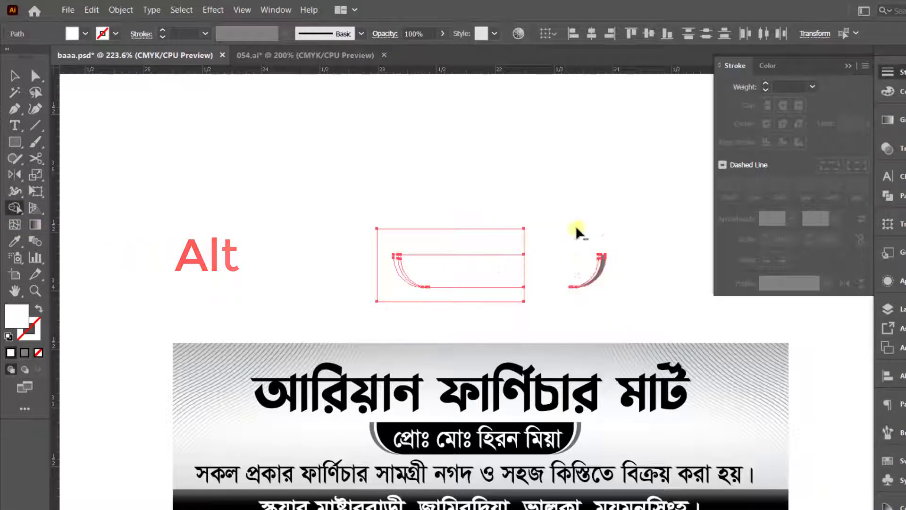
click(15, 76)
click(135, 113)
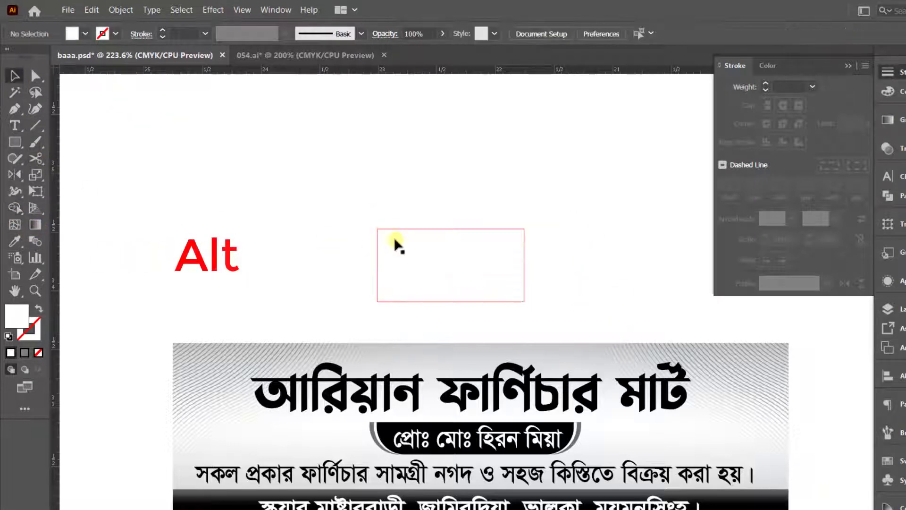
click(426, 266)
key(Delete)
Step: Move the trimmed "ক্যাশ মেমো" badge with its text to the upper-right corner of the memo header
drag(347, 208, 536, 294)
drag(479, 271, 764, 363)
scroll(708, 352, down, 1)
drag(675, 318, 831, 384)
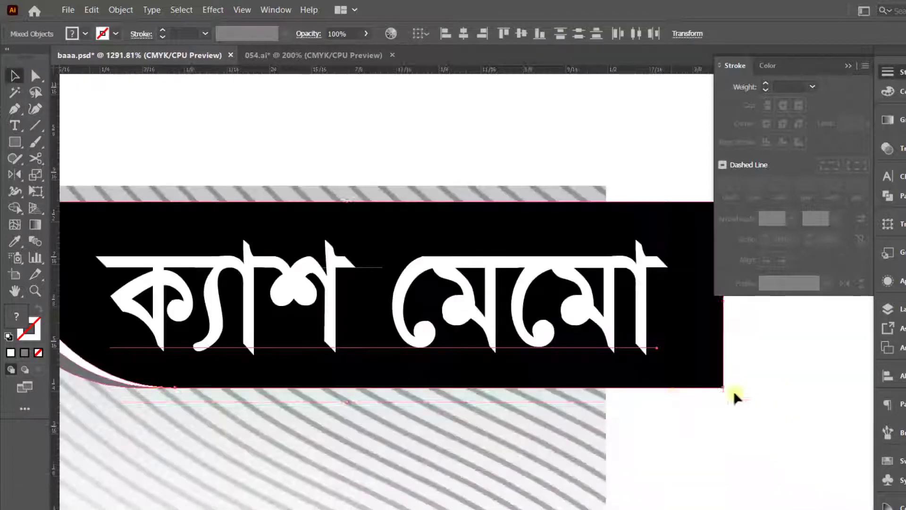
scroll(722, 347, up, 1)
Step: Scale down the "ক্যাশ মেমো" badge and snap it flush to the header's top and right edges
drag(727, 341, 645, 339)
drag(579, 344, 541, 308)
key(ctrl+minus)
key(ctrl+minus)
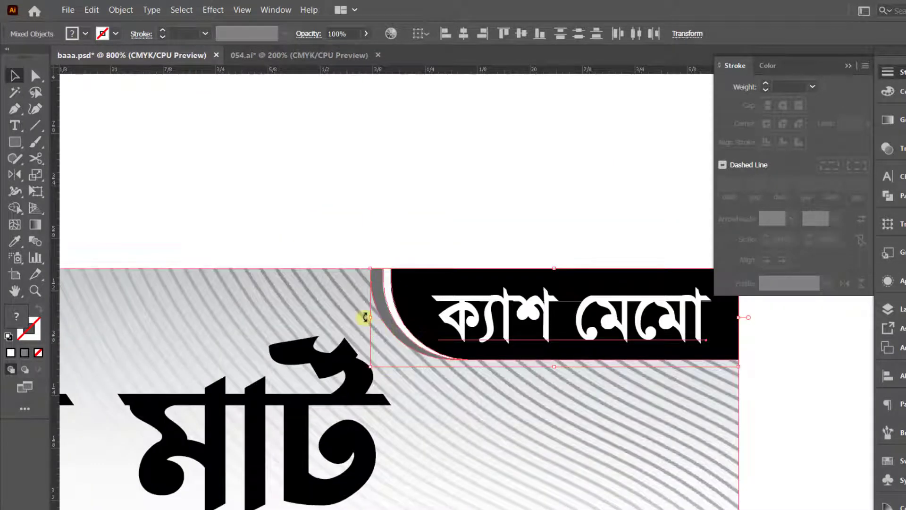
drag(371, 319, 372, 318)
click(457, 222)
key(ctrl+minus)
key(ctrl+minus)
key(ctrl+minus)
key(ctrl+minus)
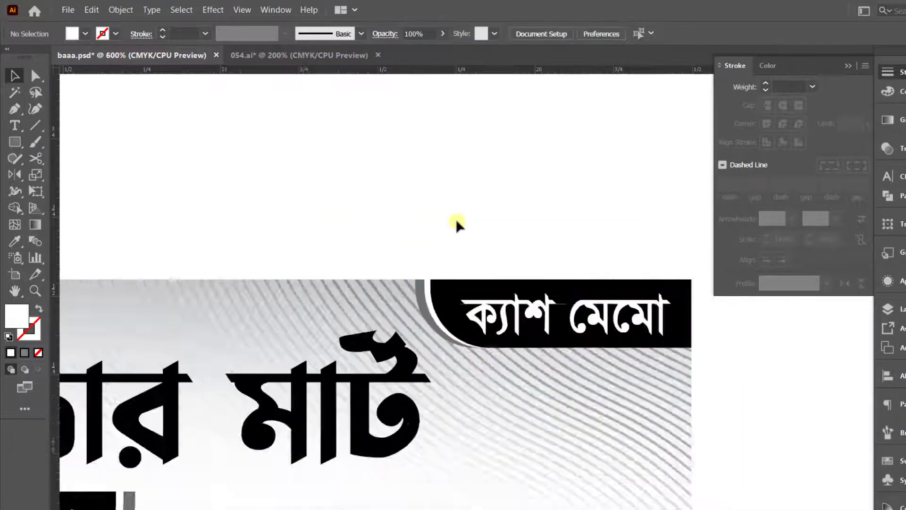
drag(277, 298, 480, 270)
click(524, 352)
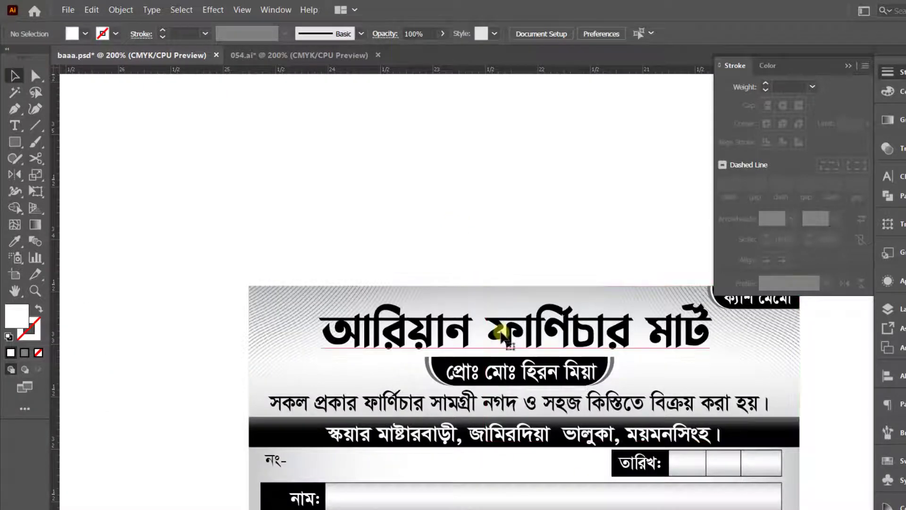
Step: Move the "আরিয়ান ফার্ণিচার মার্ট" title to the empty area above the memo and enlarge it to about 63.4 pt
scroll(571, 389, up, 5)
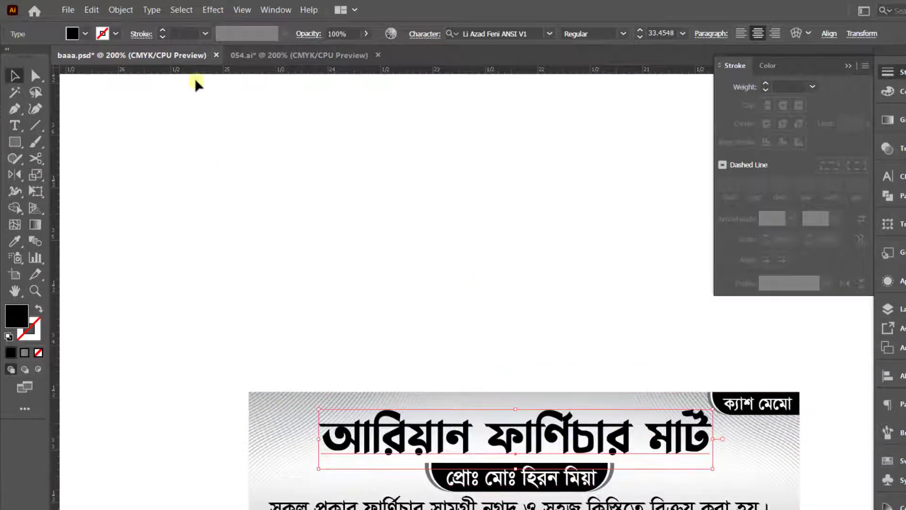
scroll(534, 366, down, 1)
drag(554, 412, 458, 192)
scroll(609, 309, up, 7)
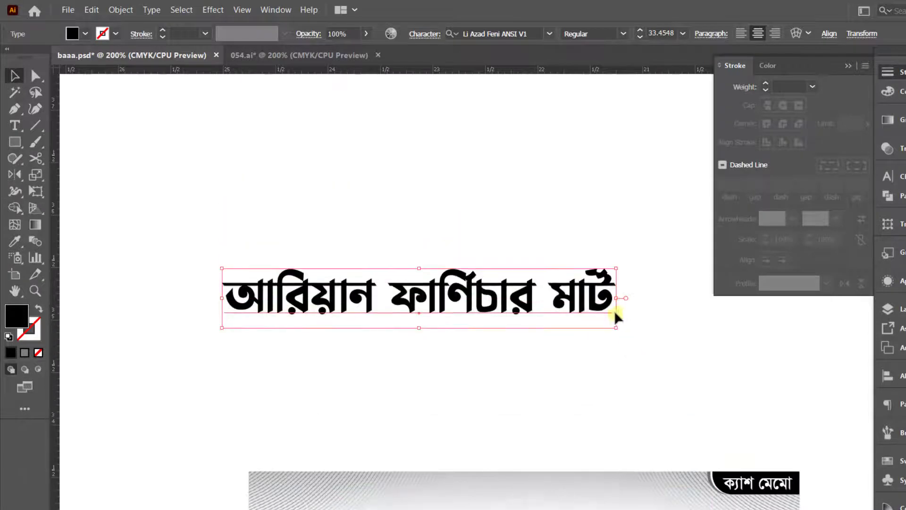
drag(618, 298, 793, 326)
click(849, 66)
scroll(613, 378, up, 1)
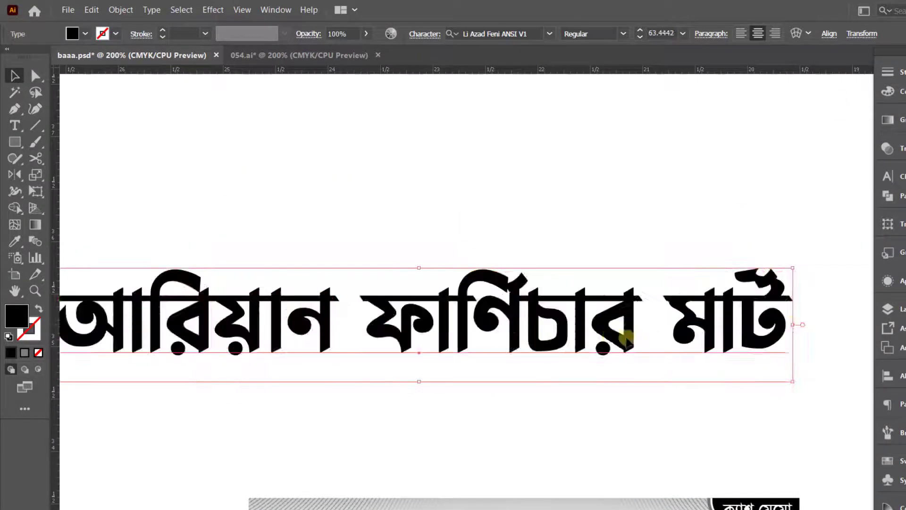
drag(585, 366, 609, 368)
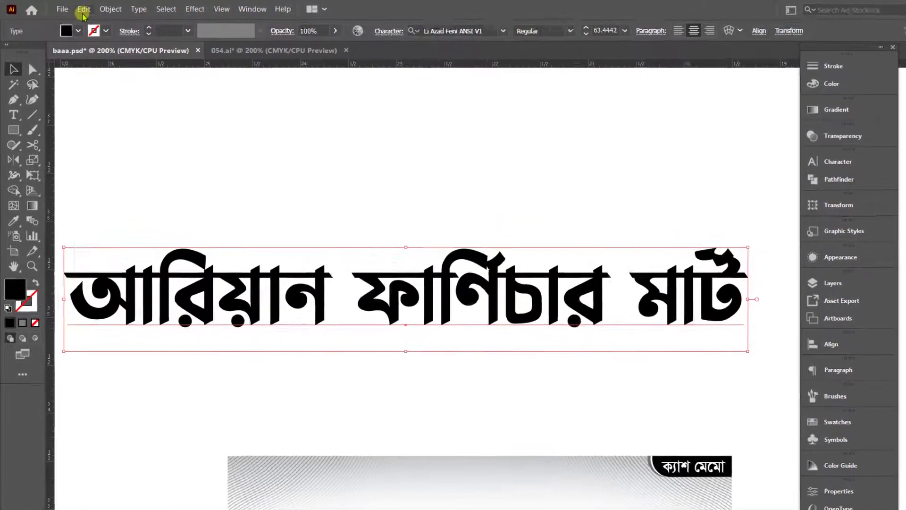
Step: Duplicate the enlarged title exactly in front of itself and hide the selected copy
click(84, 13)
click(95, 63)
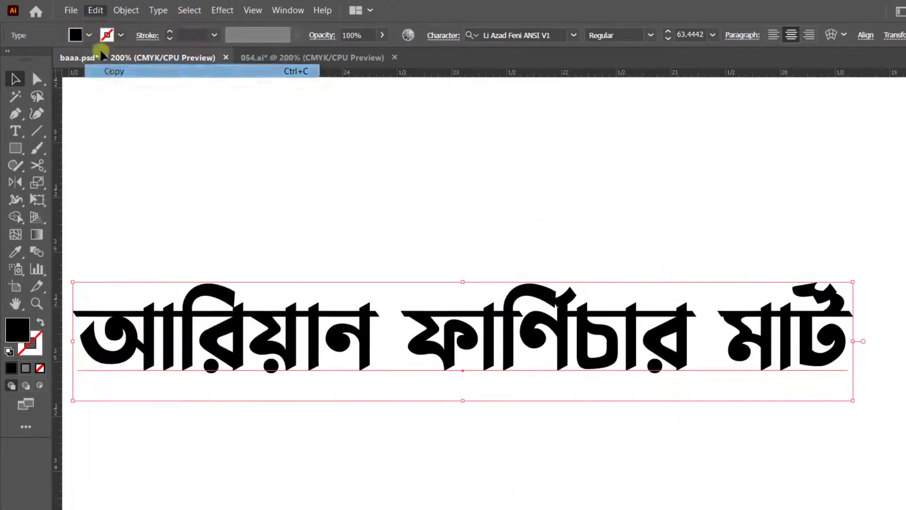
click(84, 12)
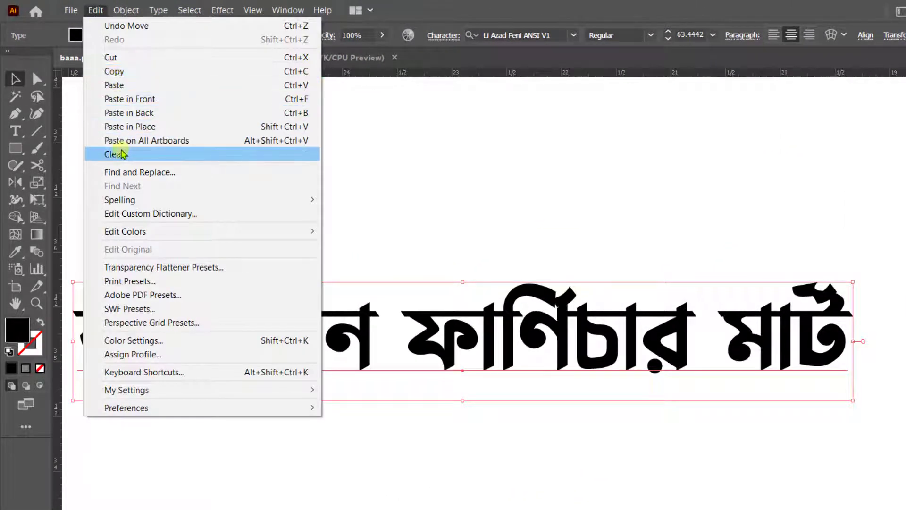
click(122, 94)
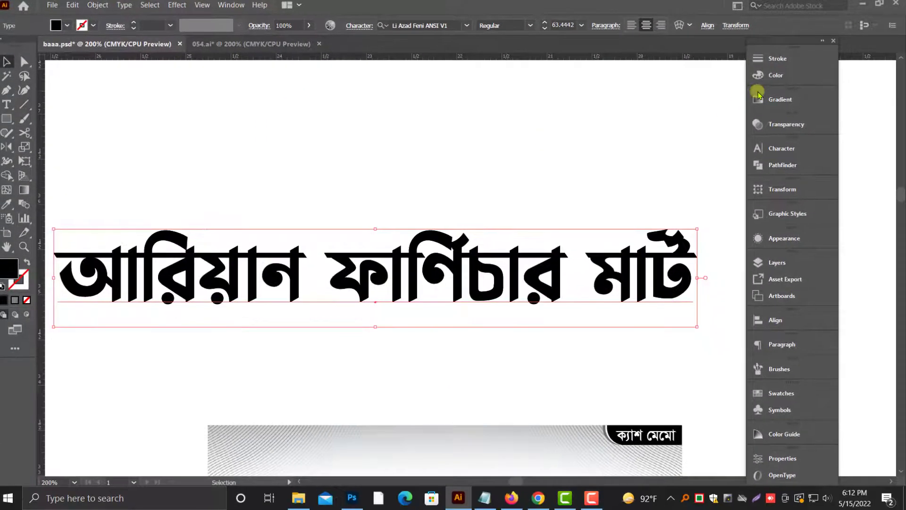
click(96, 6)
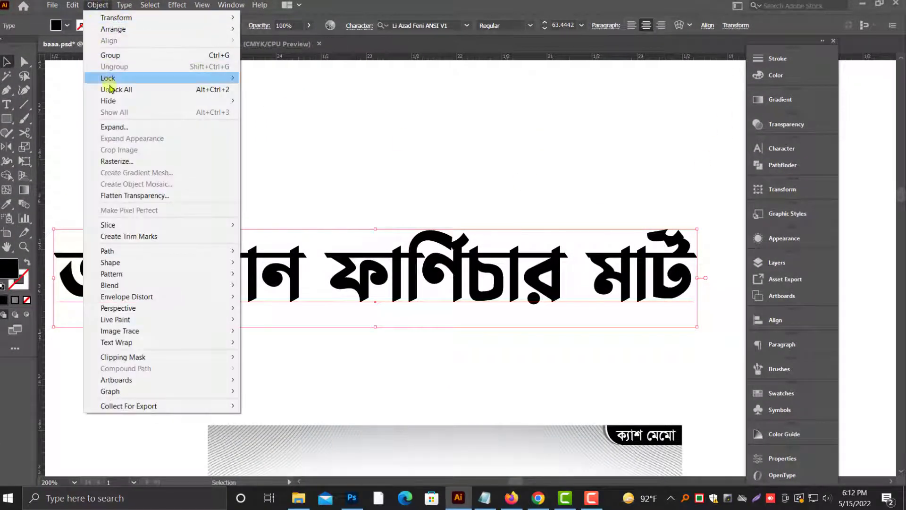
mouse_move(109, 104)
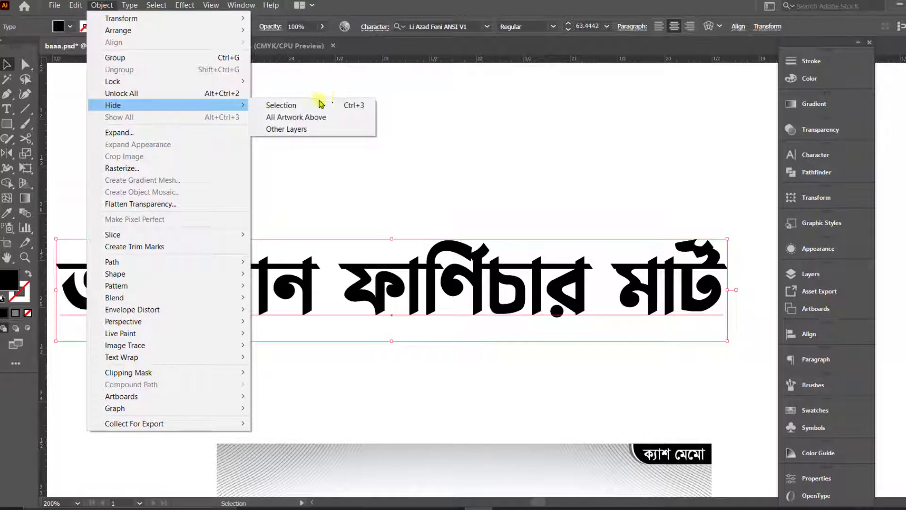
click(291, 107)
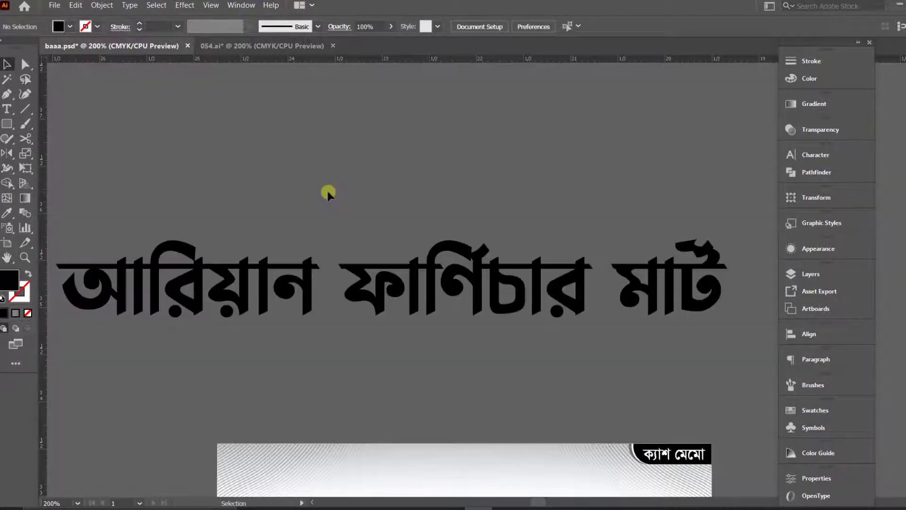
Step: Fill the visible title copy with white
click(405, 283)
click(802, 46)
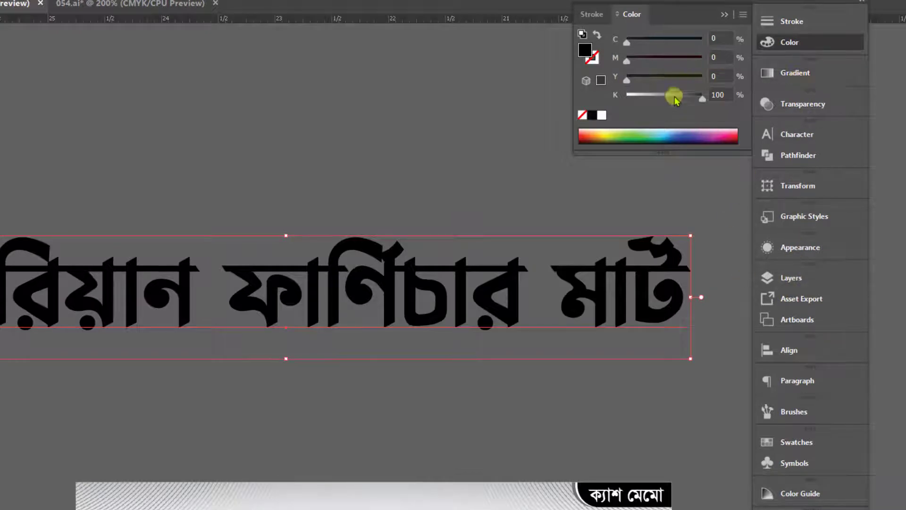
click(602, 115)
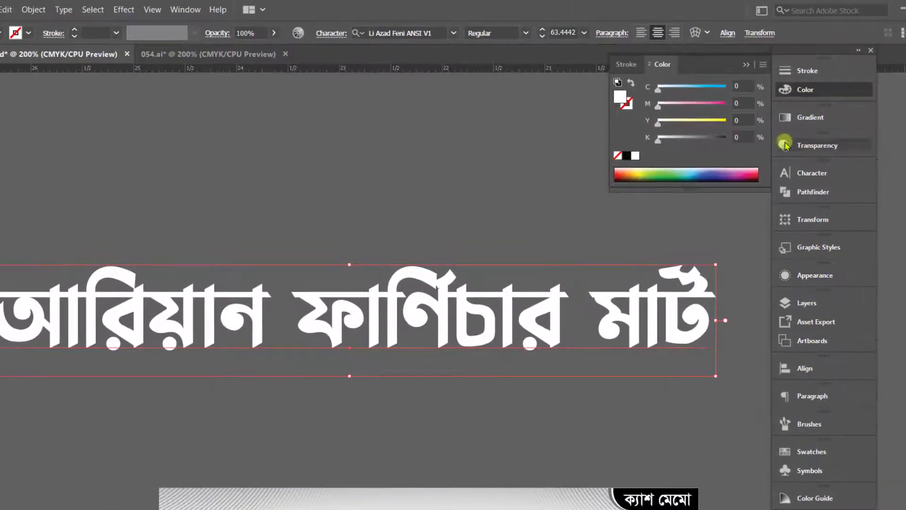
click(746, 64)
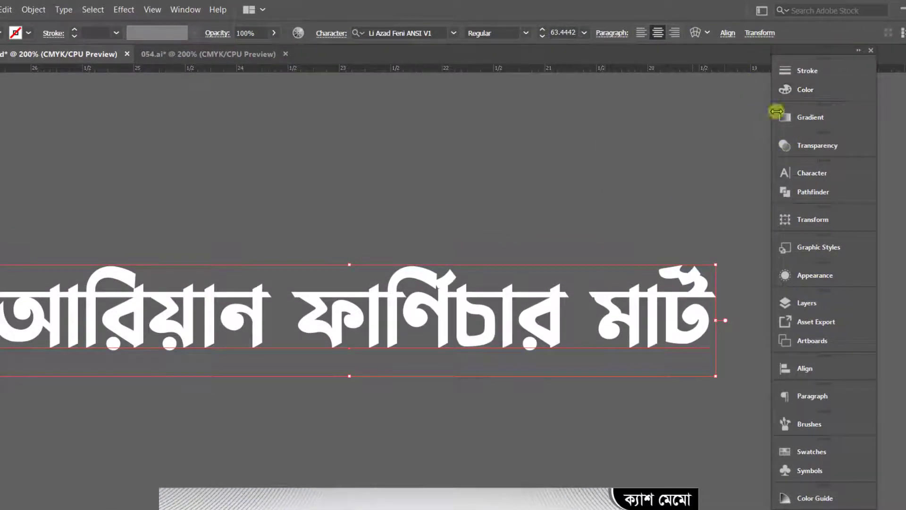
Step: Give the white title copy a white 3 pt stroke with round-join corners
click(813, 78)
click(685, 86)
key(Up)
key(Up)
key(Up)
key(Up)
key(Up)
key(Up)
key(Up)
key(Up)
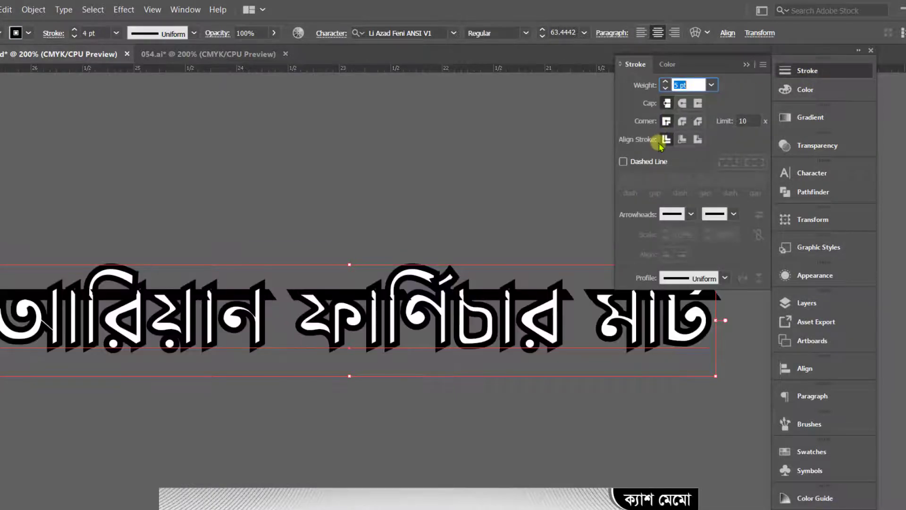
click(682, 120)
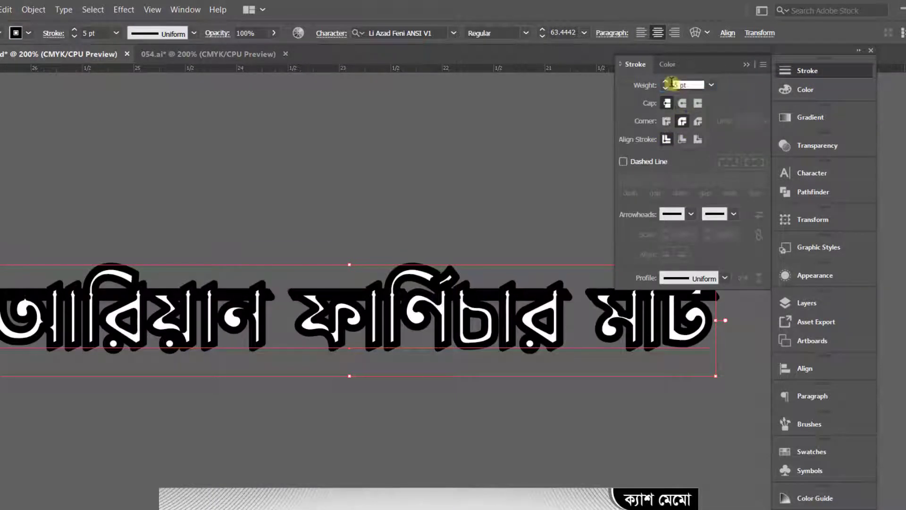
key(Down)
key(Down)
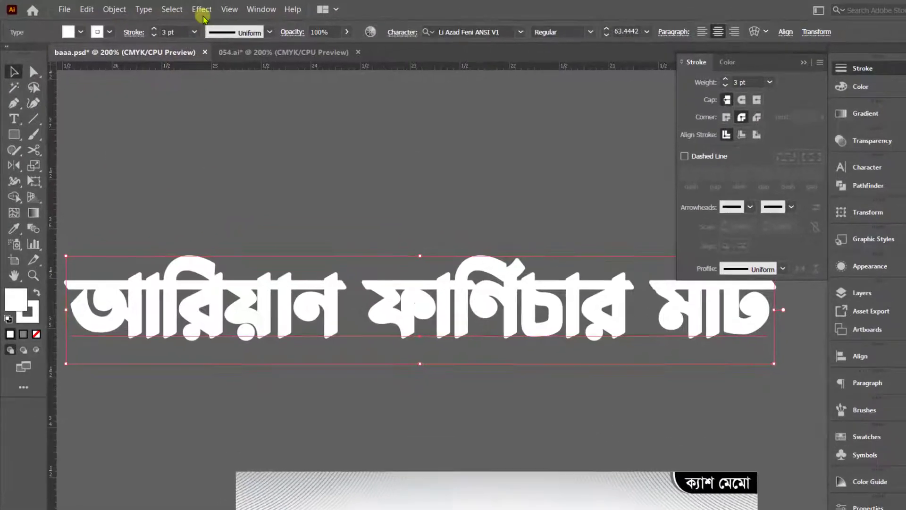
Step: Apply a Multiply drop shadow to the white title copy with 30% opacity and a C0 M0 Y0 K100 shadow colour
click(182, 8)
mouse_move(236, 221)
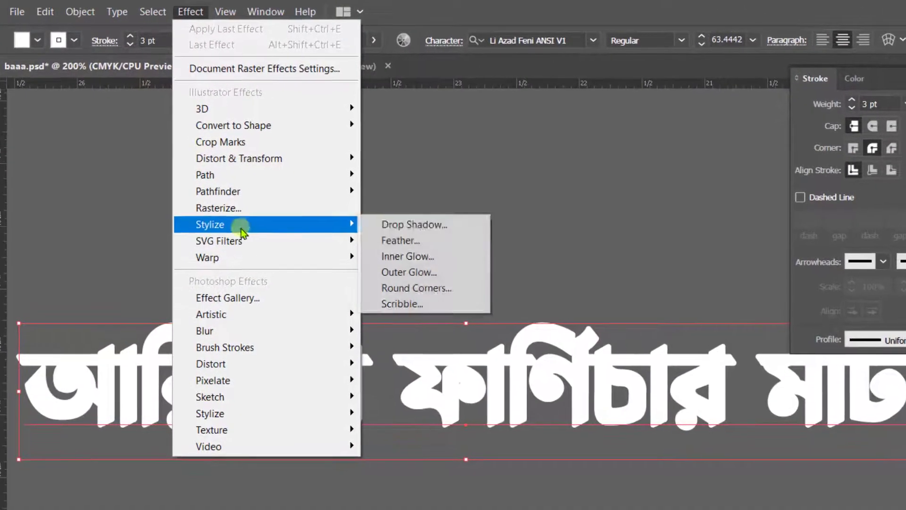
click(401, 227)
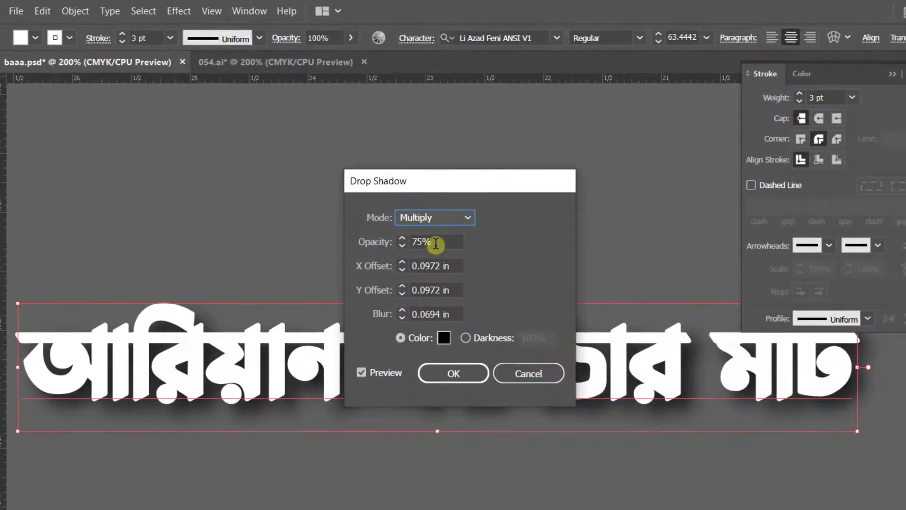
click(444, 337)
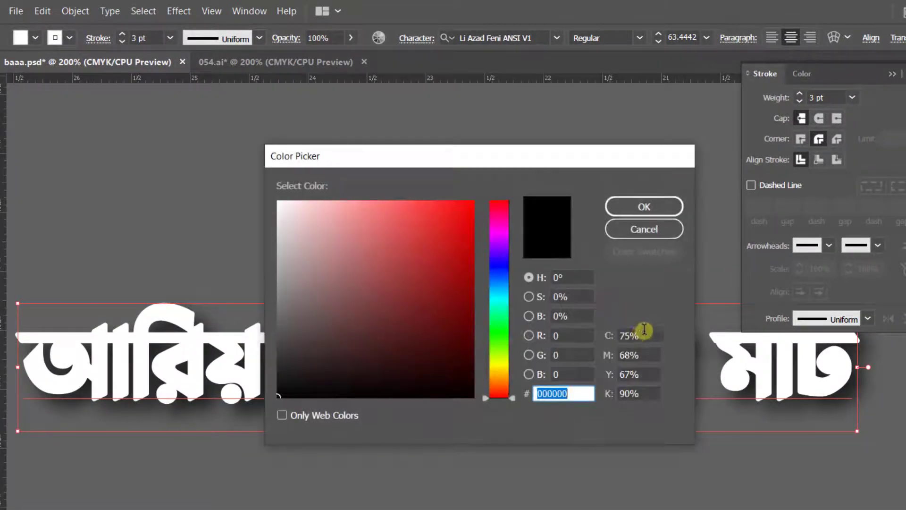
text(0)
key(Tab)
text(0)
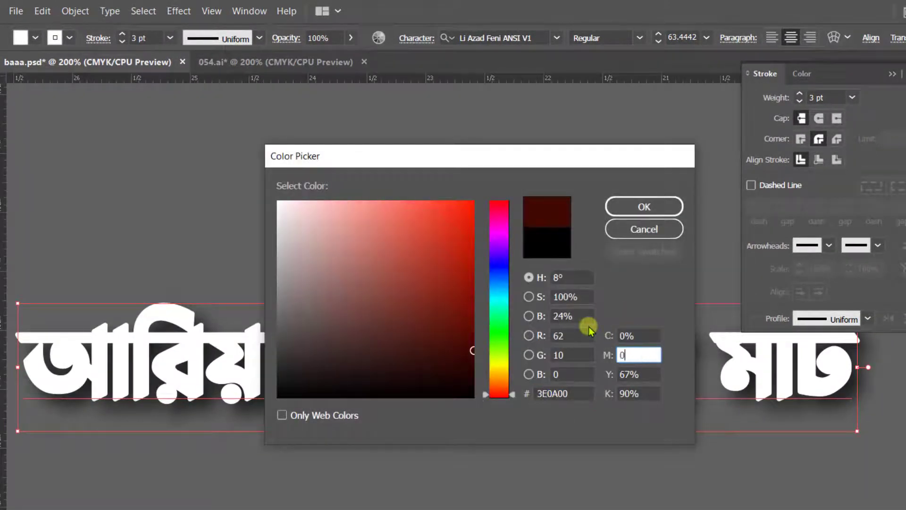
key(Tab)
text(0)
key(Tab)
text(100)
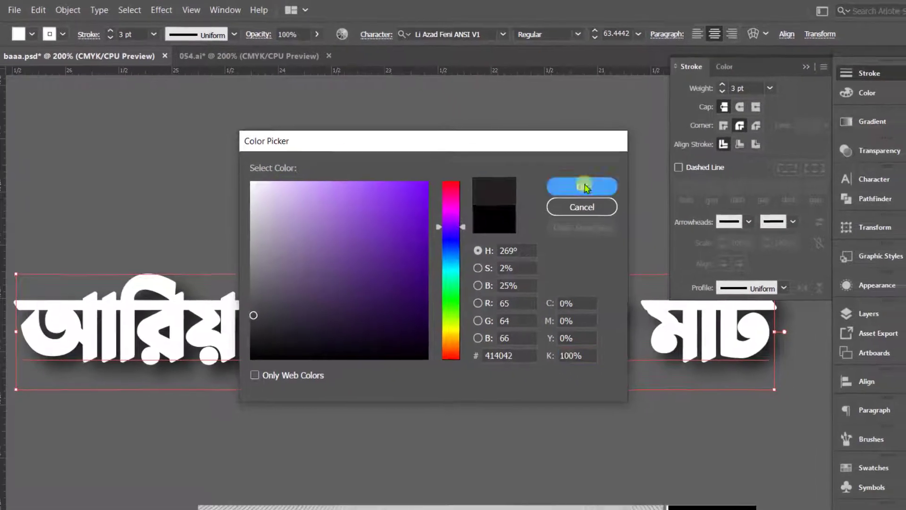
click(640, 202)
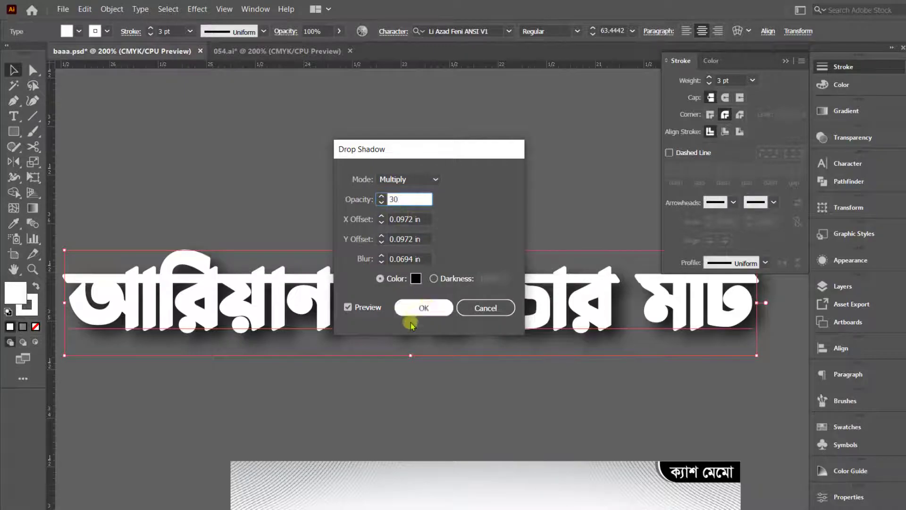
click(422, 308)
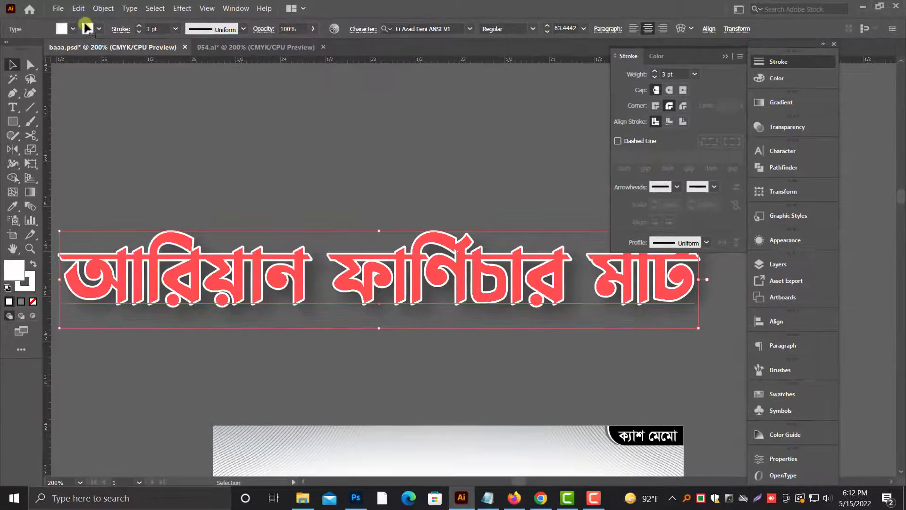
Step: Expand the appearance of the shadowed white title and show the hidden black copy again
click(103, 8)
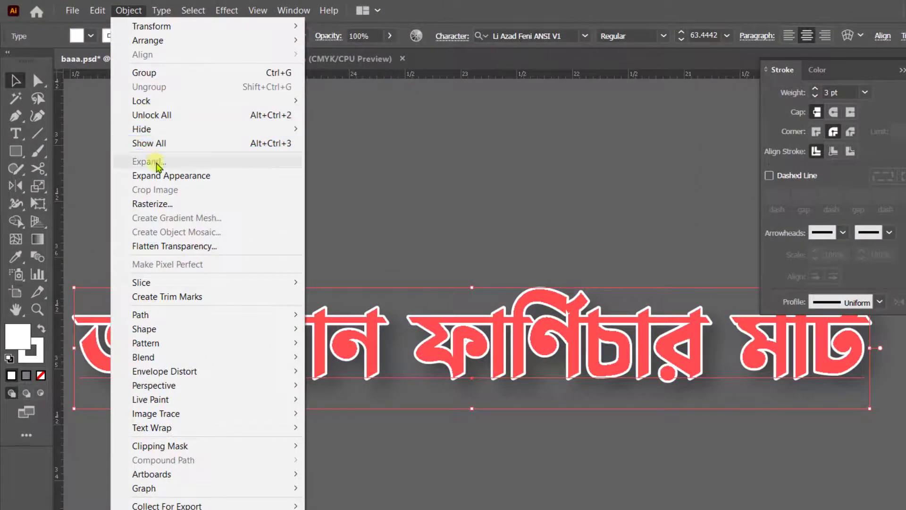
click(171, 175)
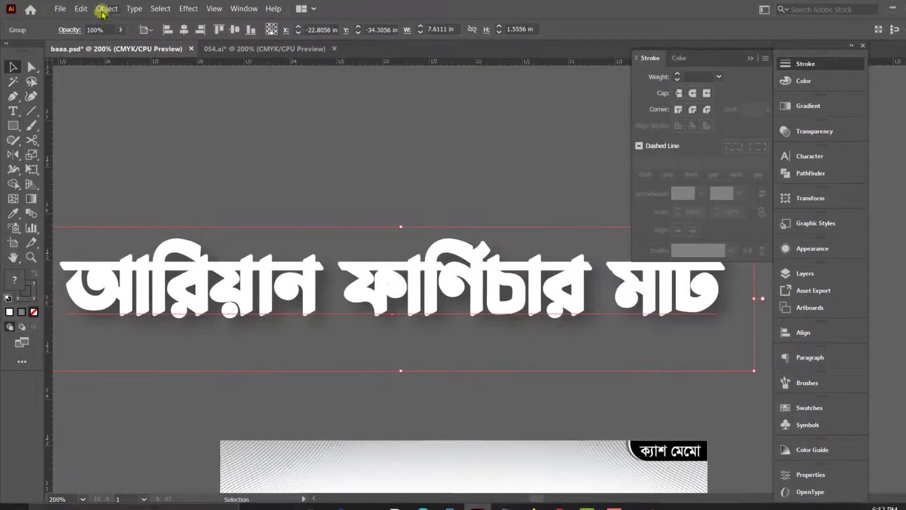
click(129, 11)
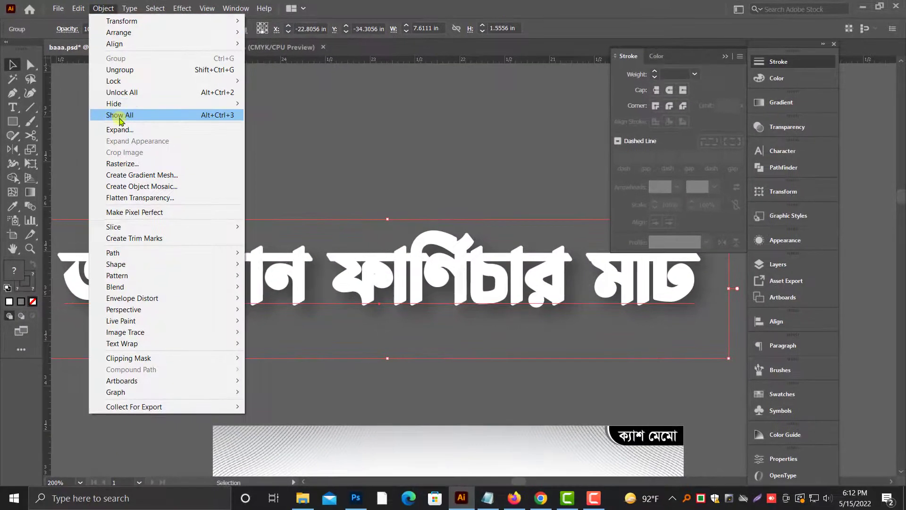
click(118, 116)
click(204, 163)
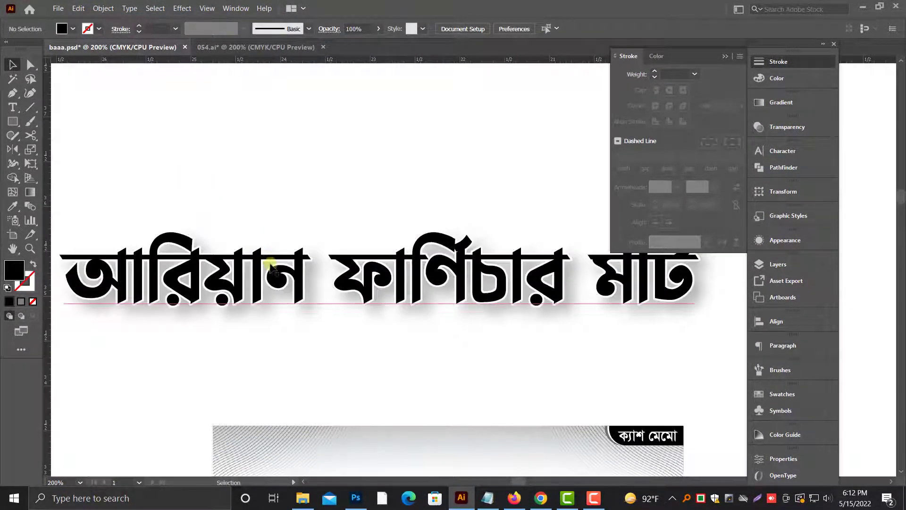
Step: Hide the black title and ungroup the white outlined text from its shadow image
click(241, 270)
key(ctrl+3)
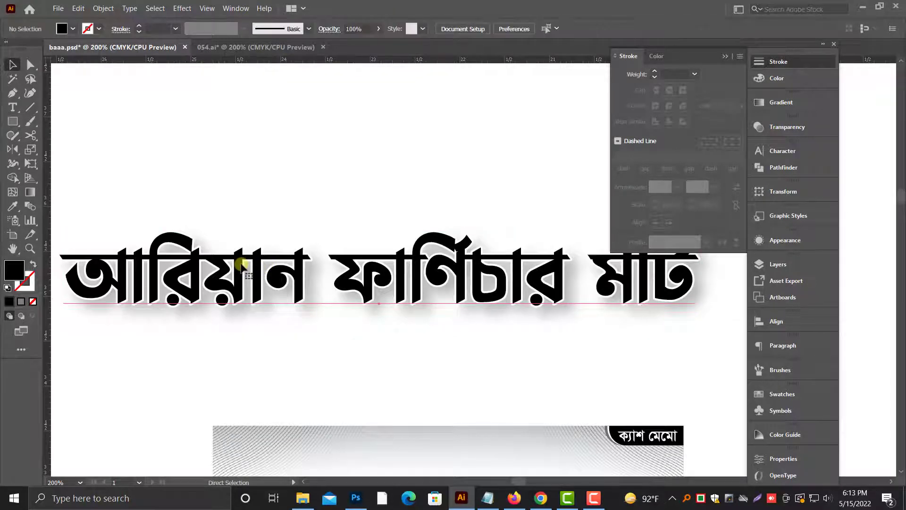
right_click(294, 247)
click(343, 335)
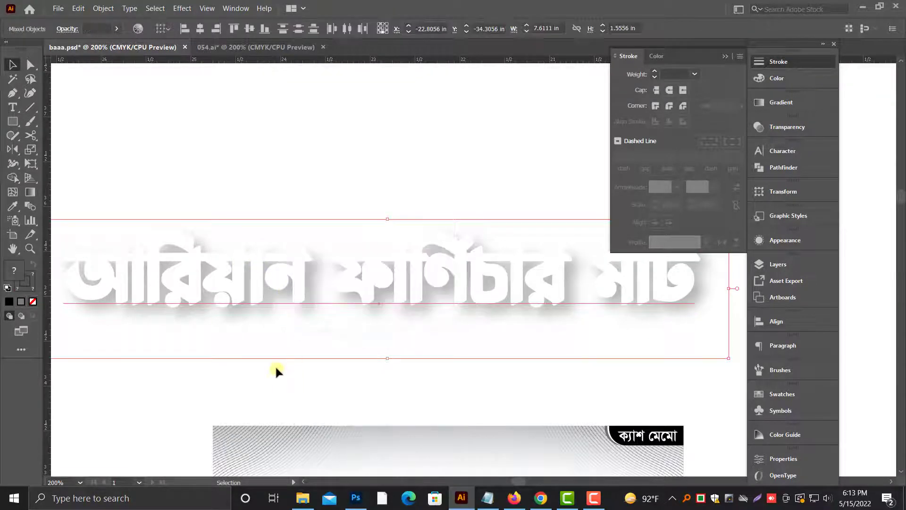
click(275, 365)
Step: Set the white title's stroke to 5 pt and slightly scale down the shadow image behind it
click(304, 263)
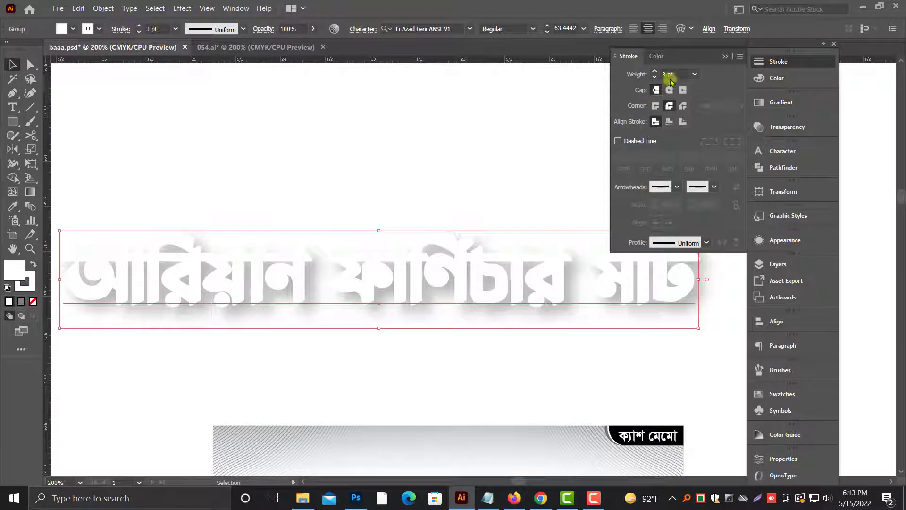
text(5)
key(Return)
click(650, 338)
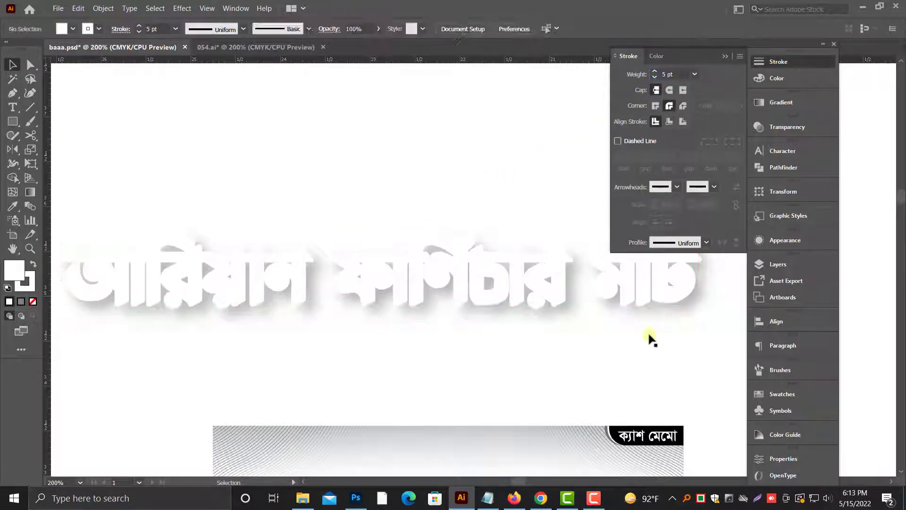
click(700, 320)
drag(728, 359, 725, 356)
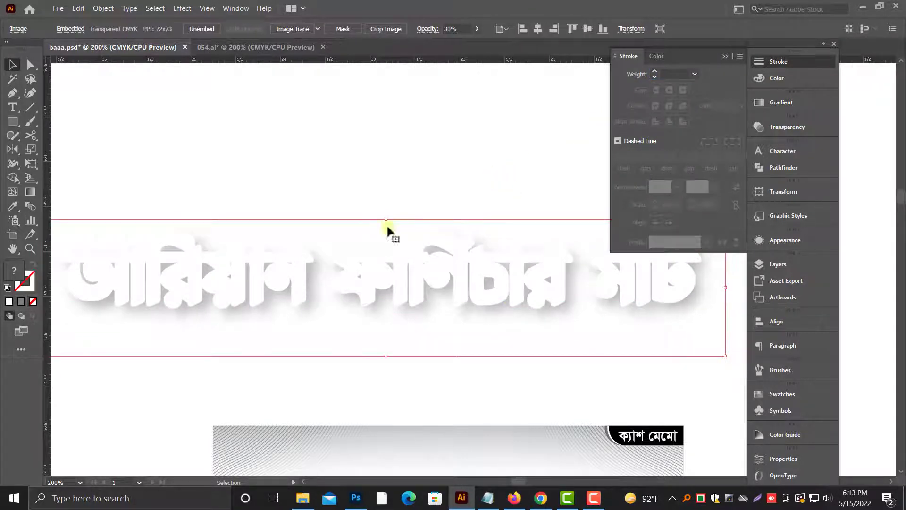
Step: Show the hidden black title and group it with the white outline and the shadow
click(103, 8)
click(114, 115)
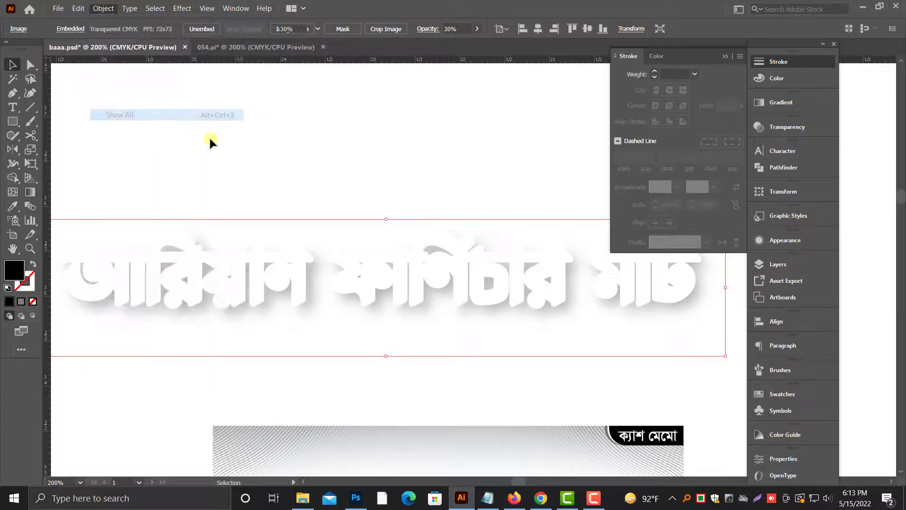
click(238, 191)
drag(299, 292, 303, 298)
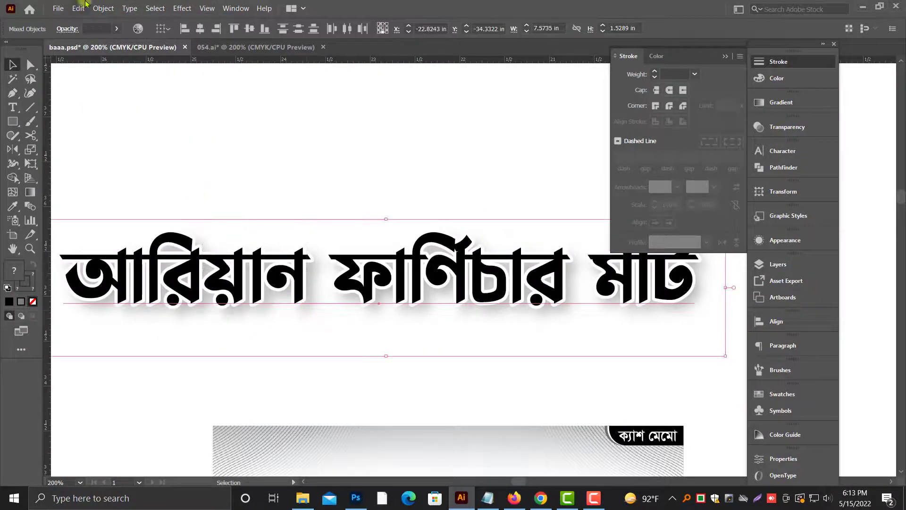
right_click(232, 150)
click(257, 219)
Step: Move the grouped title back into the memo header above the proprietor badge and scale it down to about 4.67 in wide
scroll(332, 299, down, 4)
drag(360, 243, 425, 398)
scroll(445, 338, down, 2)
drag(452, 306, 431, 354)
scroll(440, 330, down, 5)
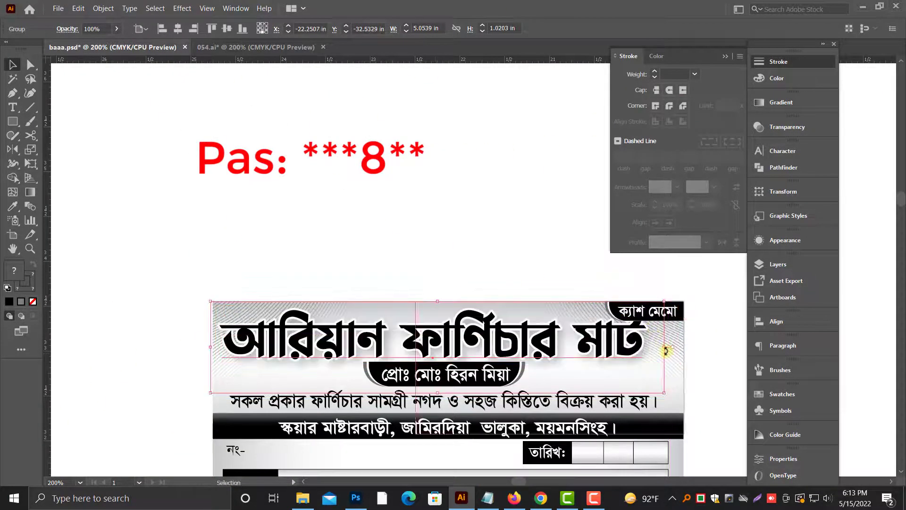
drag(664, 348, 632, 349)
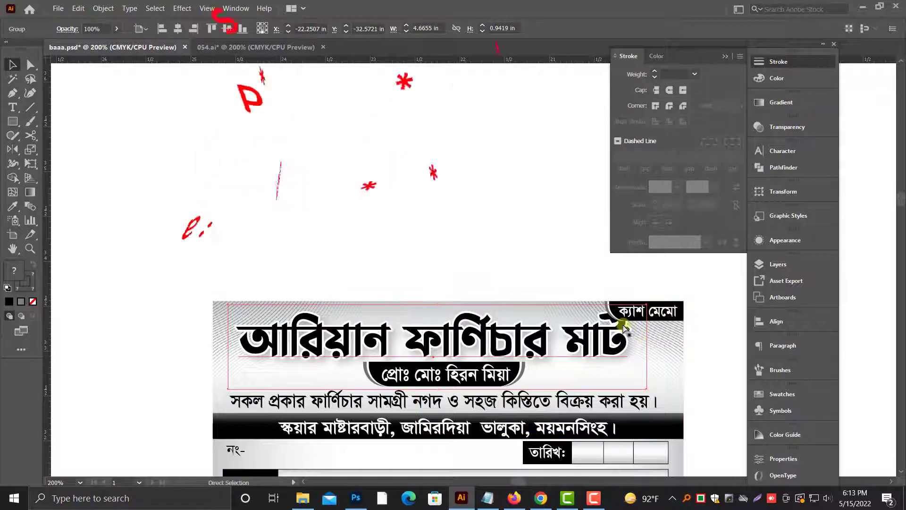
Step: Scale the grouped header title down to about 4.23 in wide and position it just above the proprietor badge
key(ctrl+equal)
scroll(620, 307, right, 3)
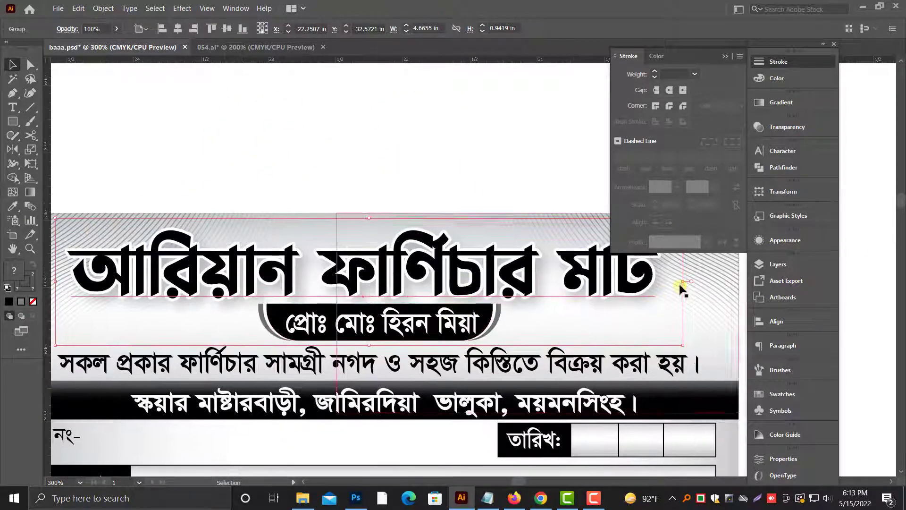
drag(668, 282, 617, 280)
drag(433, 261, 445, 260)
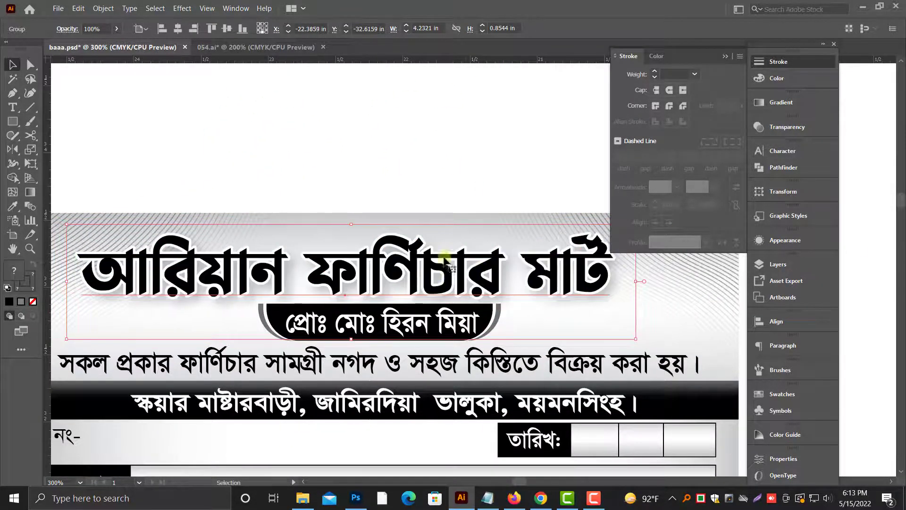
drag(401, 204, 427, 315)
click(445, 297)
scroll(436, 415, down, 1)
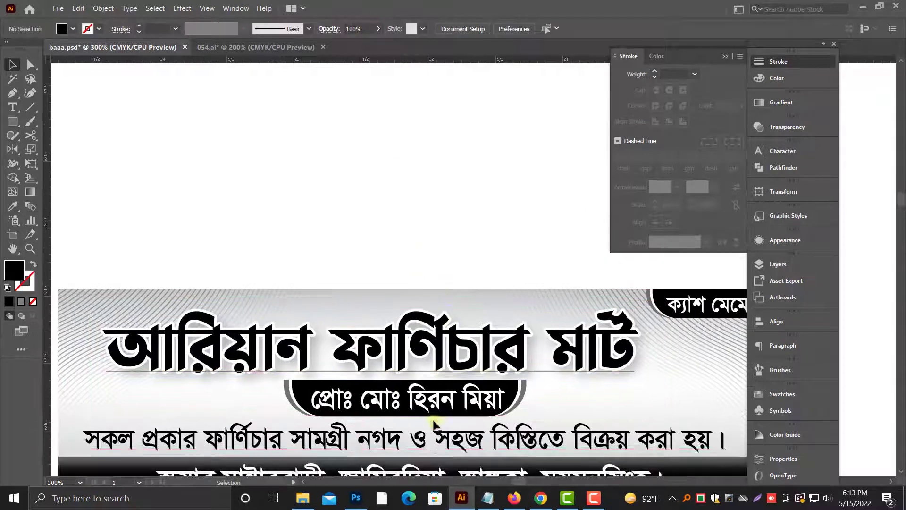
Step: Duplicate the product description line above the memo and set the copy's font style to Regular
click(392, 446)
alt+drag(417, 451, 405, 262)
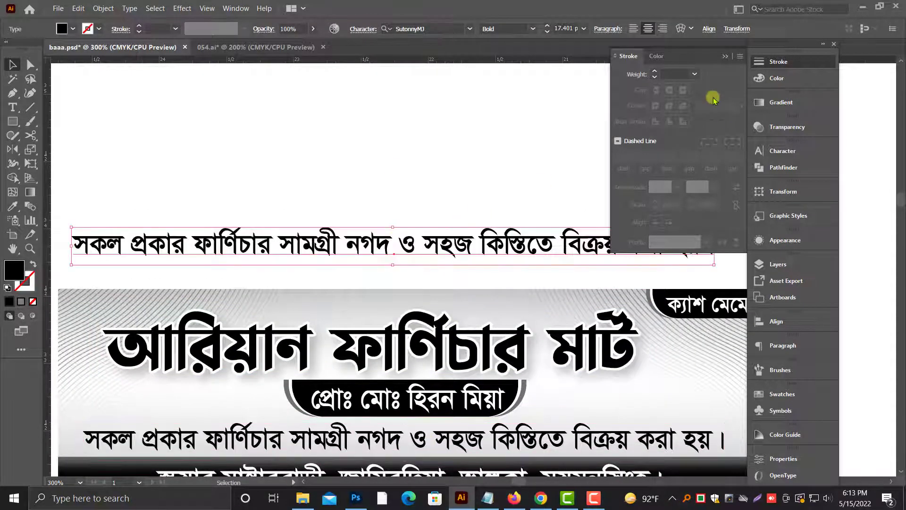
click(725, 57)
click(797, 127)
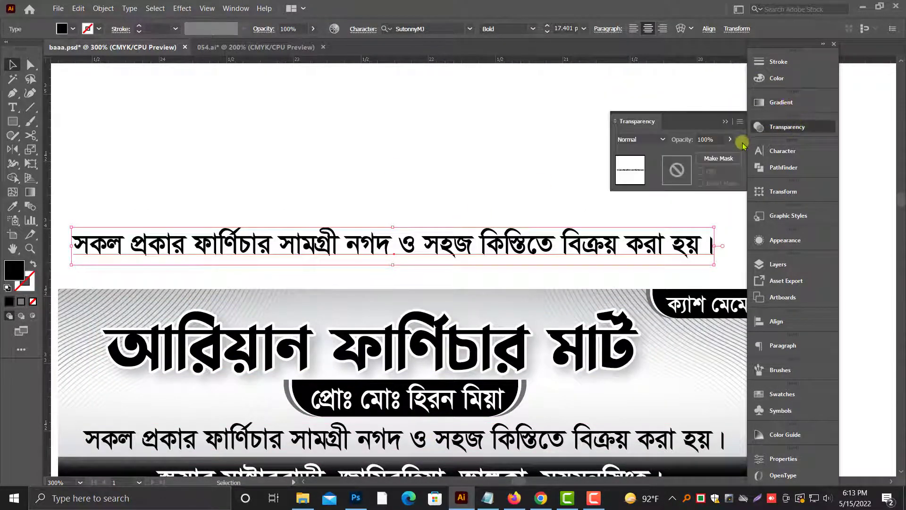
click(728, 124)
click(798, 151)
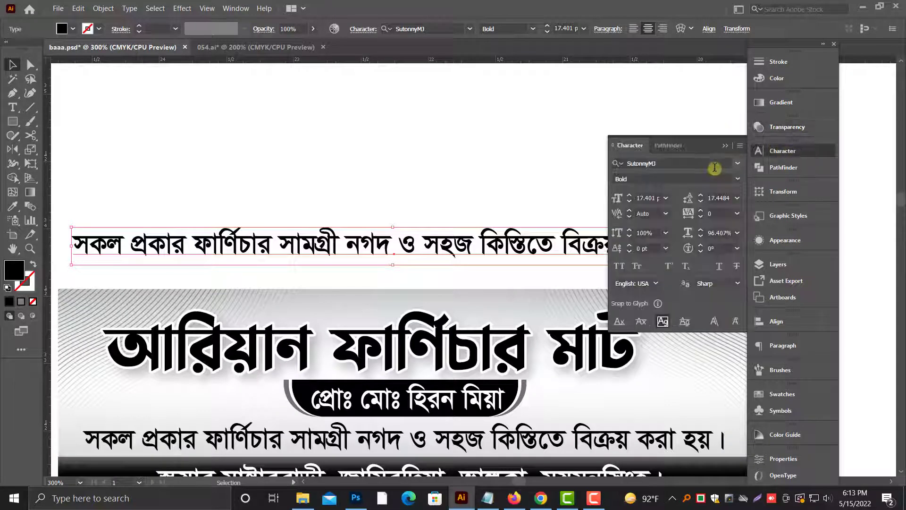
click(738, 179)
click(633, 204)
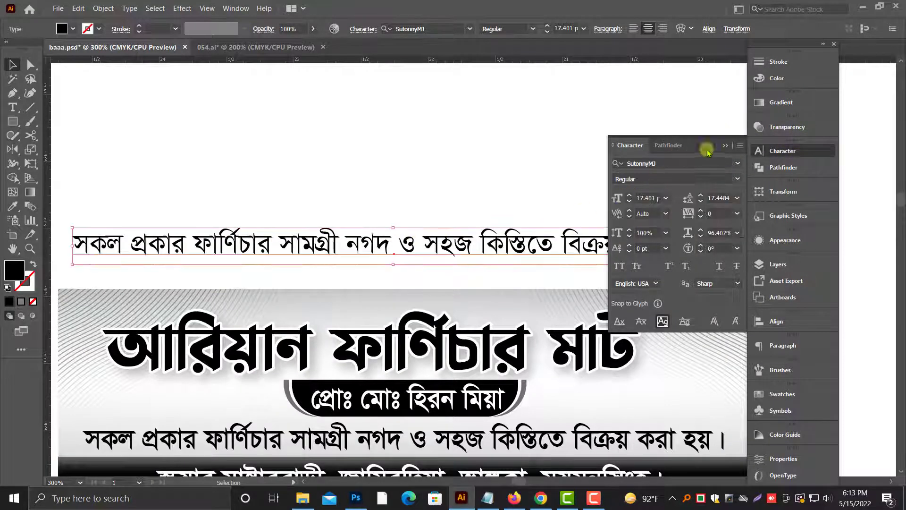
click(726, 146)
Step: Replace the copied line's text with "বিস্মিল্লাহির রাহ্মানির রাহিম"
double_click(486, 239)
key(ctrl+a)
key(ctrl+alt+b)
text(ফ)
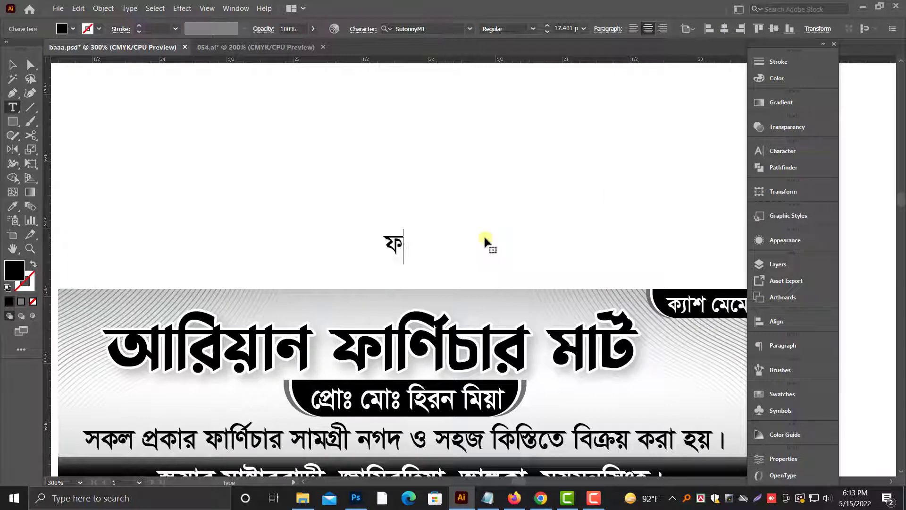
text(যহম)
key(ctrl+a)
key(ctrl+alt+b)
text(বিস্মিল।রাি)
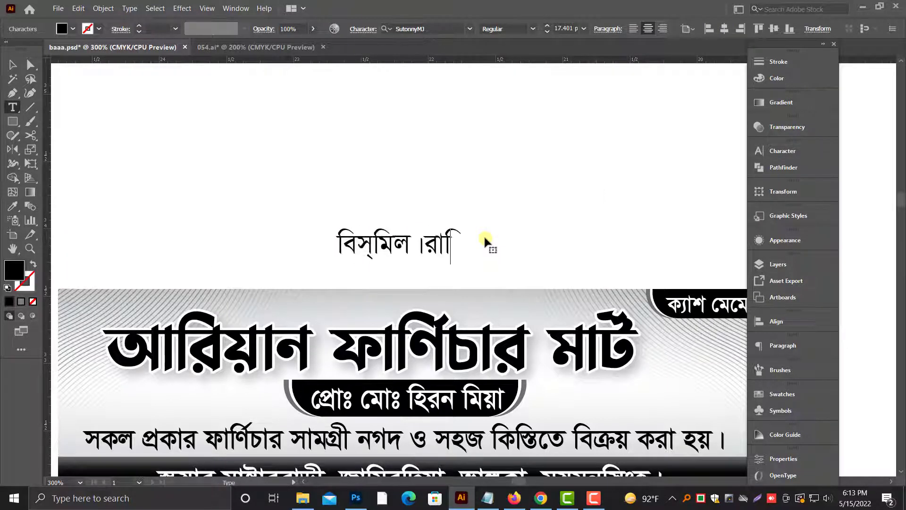
key(BackSpace)
key(BackSpace)
key(BackSpace)
key(BackSpace)
text(ল।)
key(BackSpace)
key(BackSpace)
key(BackSpace)
text(ল)
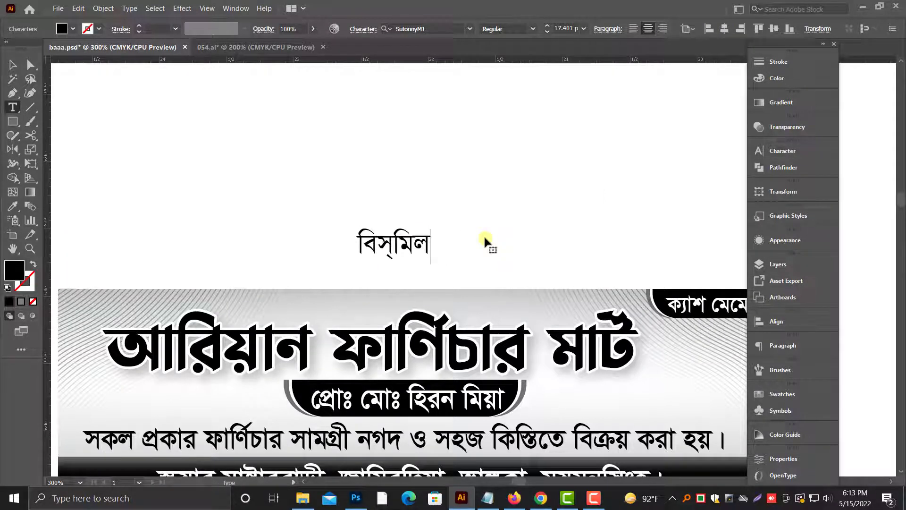
text(্লাহির রাহ্মা)
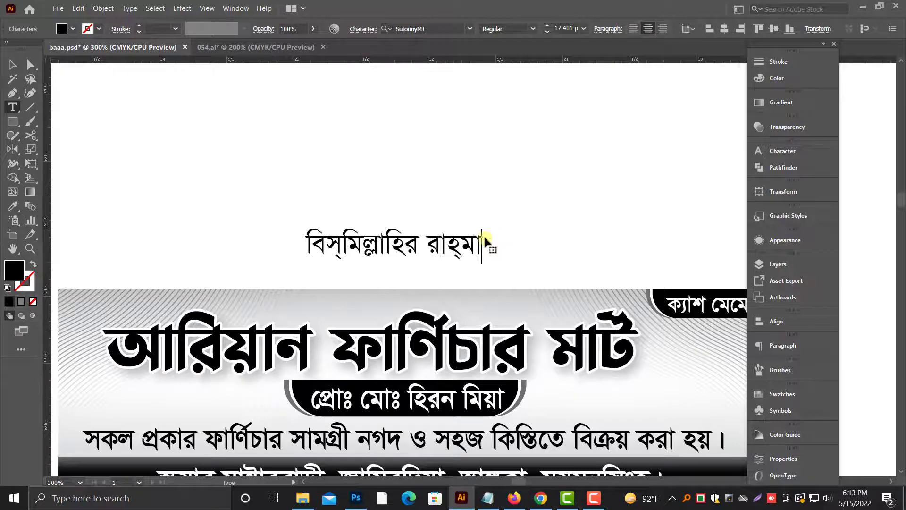
text(নির রাহিম)
key(Escape)
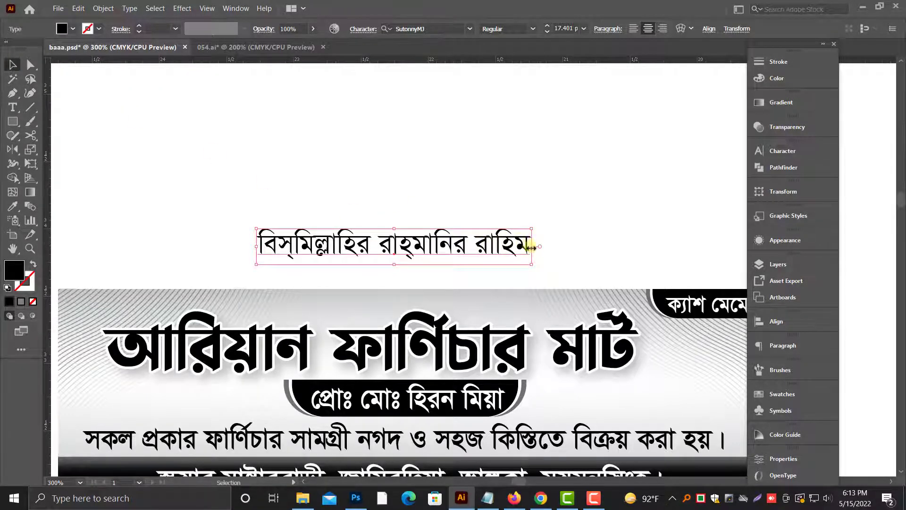
Step: Scale the invocation line down to small text and place it at the header's upper edge above the title
drag(531, 247, 427, 246)
drag(415, 250, 376, 311)
click(390, 233)
key(ctrl+1)
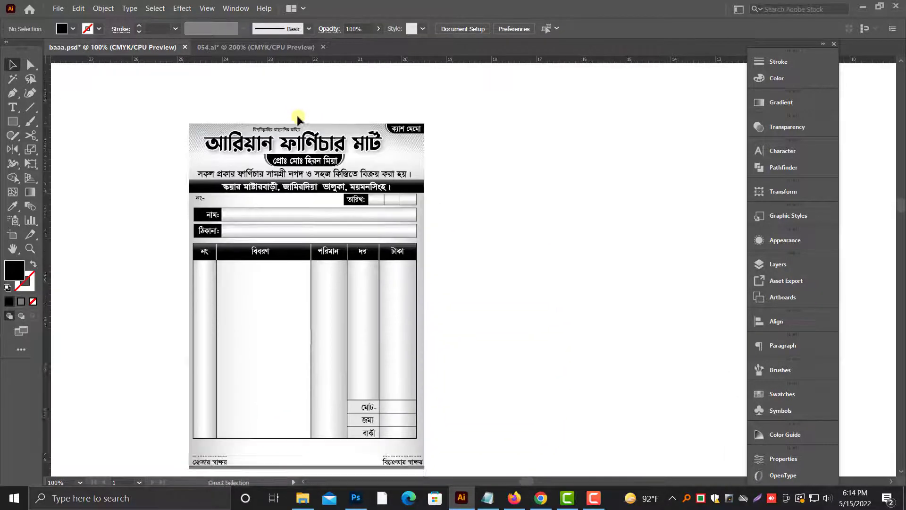
Step: Move the mobile number text block onto the memo header and bring it to the front
key(ctrl+minus)
drag(569, 142, 483, 188)
key(ctrl+minus)
drag(491, 115, 382, 268)
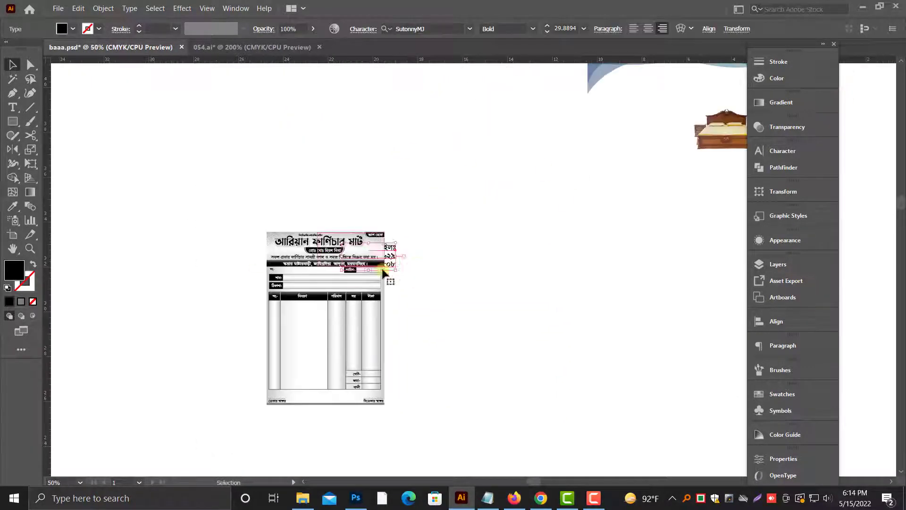
drag(333, 218, 432, 260)
right_click(528, 329)
mouse_move(556, 275)
click(724, 276)
Step: Scale the mobile number text down and place it under the corner badge, beside the proprietor badge
drag(531, 347, 417, 352)
drag(370, 353, 442, 349)
click(524, 347)
key(ctrl+minus)
key(ctrl+minus)
key(ctrl+minus)
drag(525, 348, 597, 351)
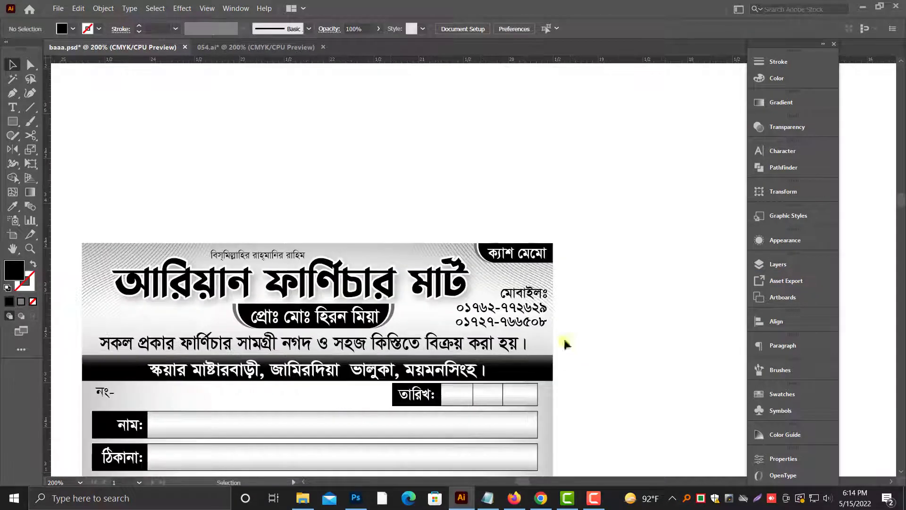
Step: Delete the second phone number from the mobile text block and shift the block slightly down in the header
click(543, 307)
key(ctrl+plus)
key(ctrl+plus)
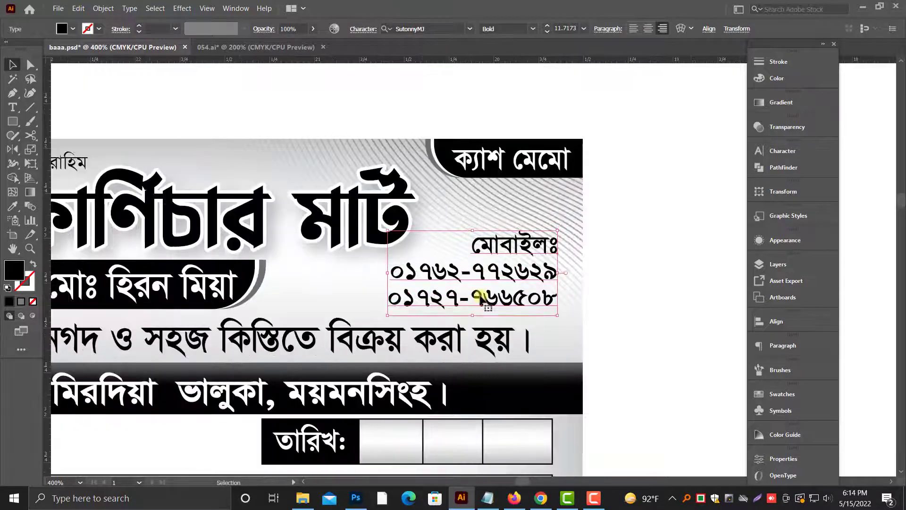
triple_click(486, 307)
key(BackSpace)
key(Escape)
drag(514, 287, 502, 295)
click(311, 278)
Step: Draw a thin vertical black bar along the right edge of the mobile number text, spanning both lines
scroll(312, 277, up, 1)
key(ctrl+plus)
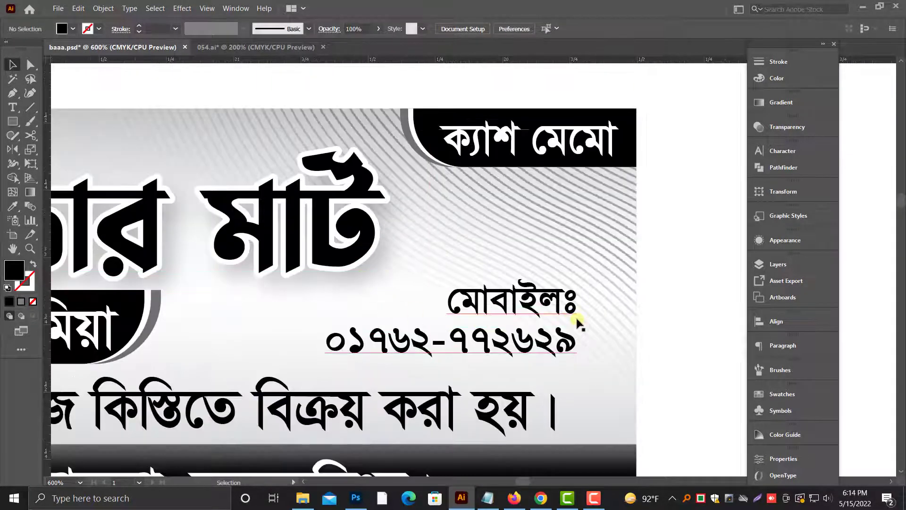
click(14, 122)
drag(587, 359, 587, 358)
key(v)
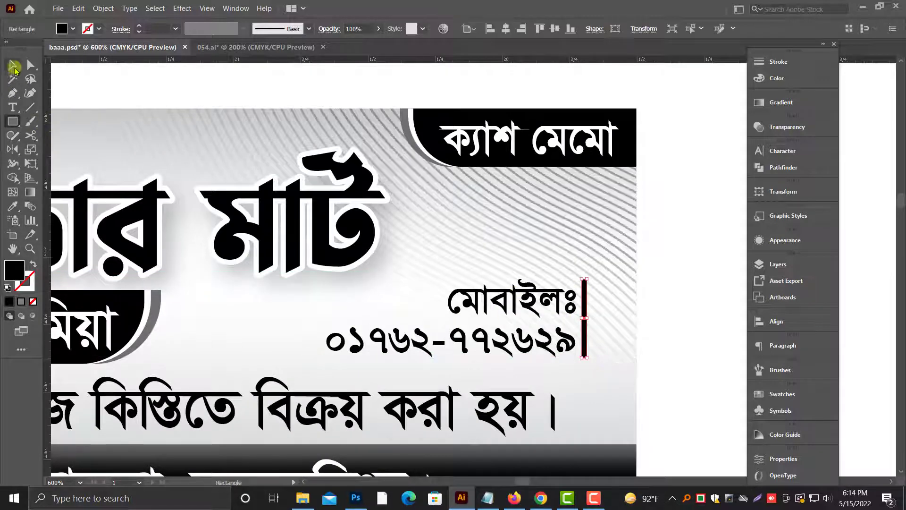
click(659, 348)
key(ctrl+minus)
key(ctrl+minus)
key(ctrl+minus)
key(ctrl+minus)
key(ctrl+minus)
key(ctrl+minus)
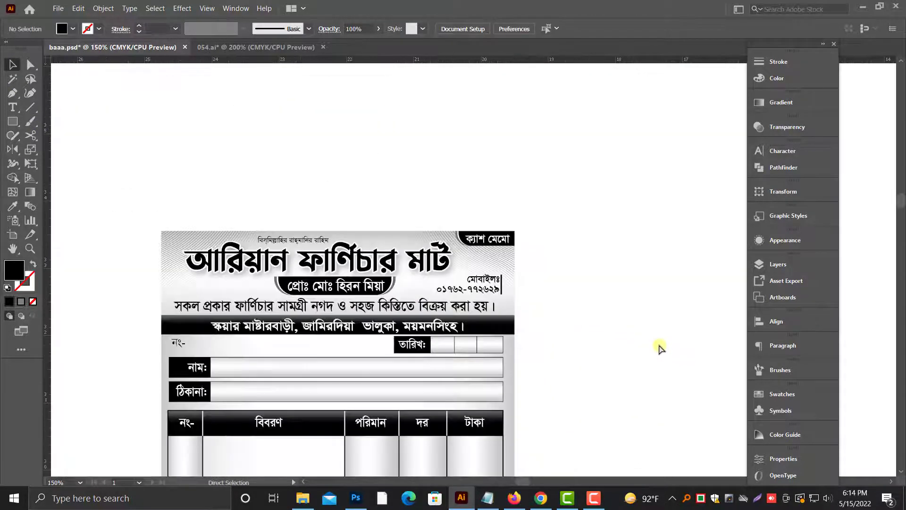
Step: Move the four grayscale furniture images from the far end of the canvas to beside the memo's upper left corner
drag(630, 331, 468, 275)
scroll(558, 251, up, 1)
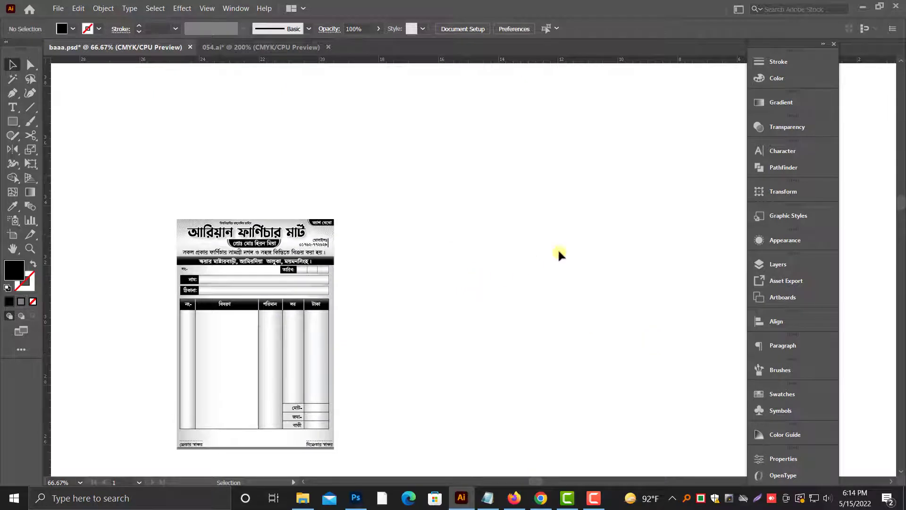
drag(633, 251, 512, 265)
scroll(597, 197, up, 2)
key(ctrl+minus)
key(ctrl+minus)
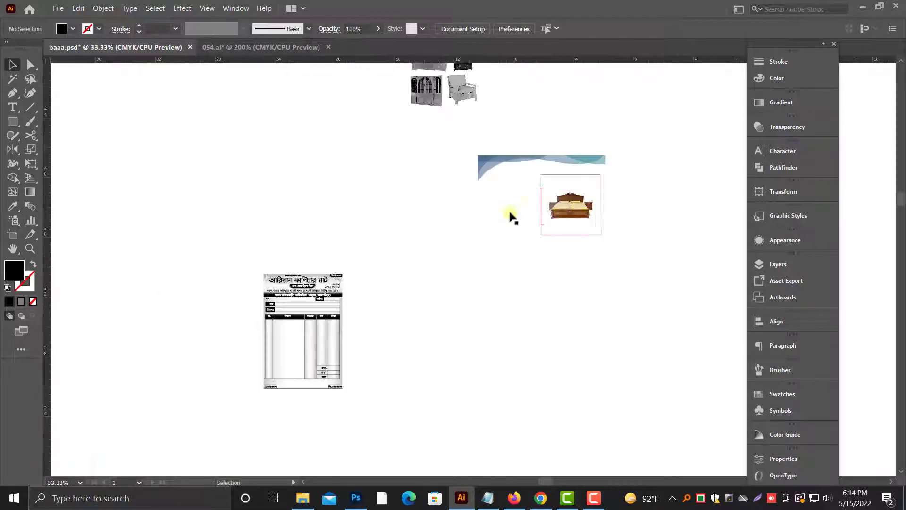
scroll(510, 217, up, 3)
drag(461, 157, 254, 309)
drag(255, 275, 324, 366)
drag(264, 325, 419, 361)
drag(393, 322, 575, 313)
drag(500, 243, 170, 125)
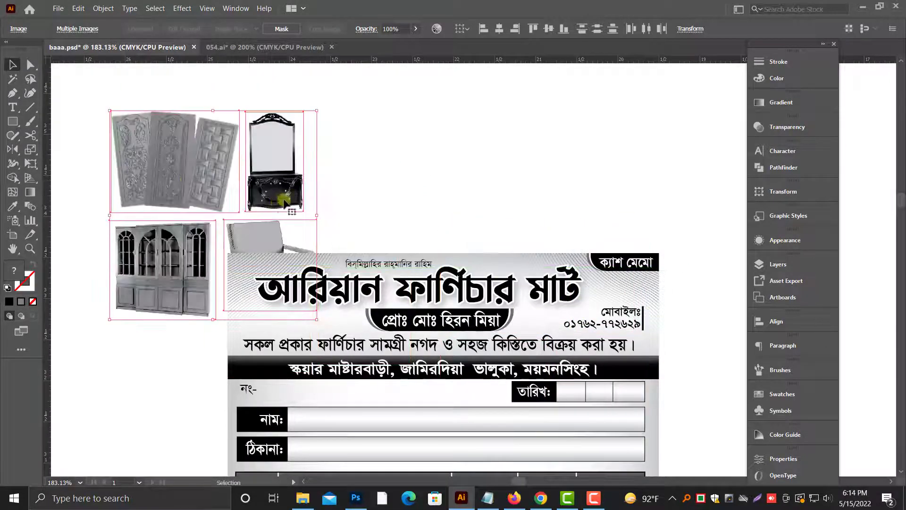
Step: Place the armchair image on the header's left end, over the start of the title, and scale it down
drag(214, 175, 127, 184)
click(297, 174)
click(211, 301)
drag(211, 305, 271, 306)
scroll(249, 296, up, 5)
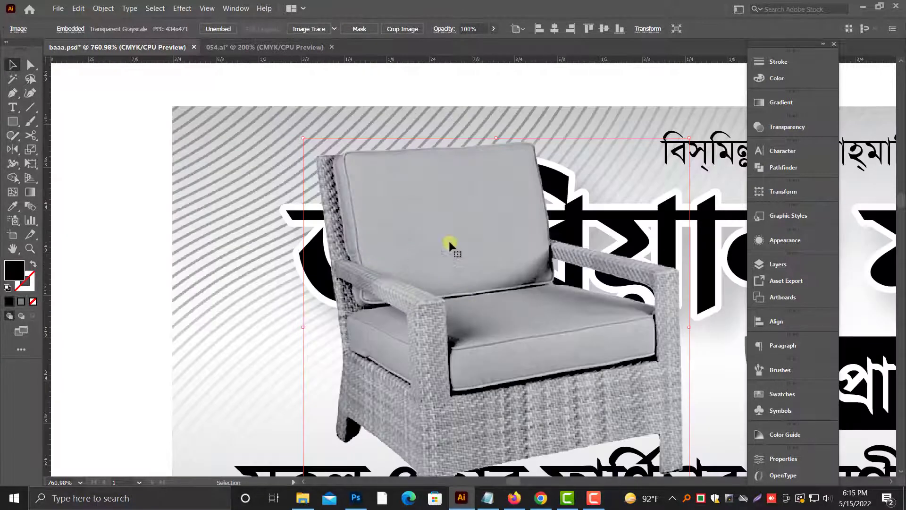
drag(689, 138, 559, 264)
drag(409, 375, 321, 313)
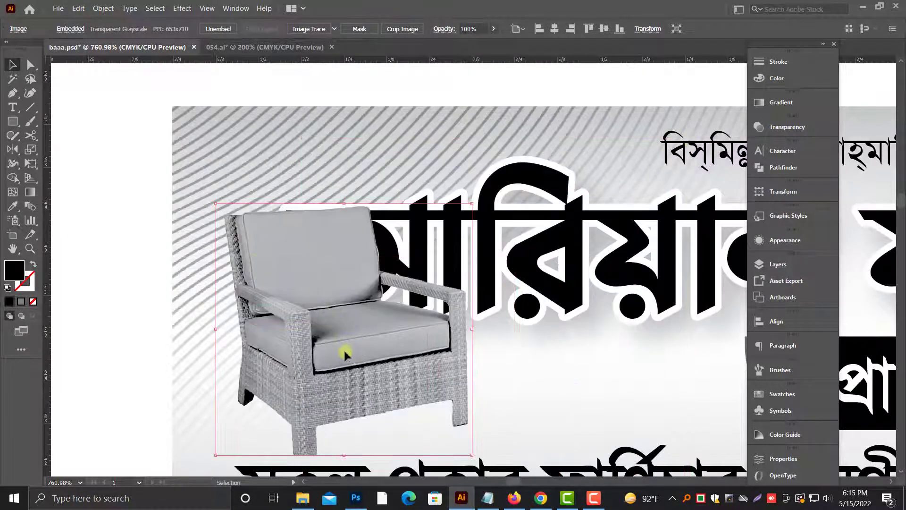
drag(345, 350, 334, 348)
drag(460, 201, 446, 214)
Step: Narrow the header title from its left side to about 3.9 in wide and shrink the armchair to fit beside it
click(462, 223)
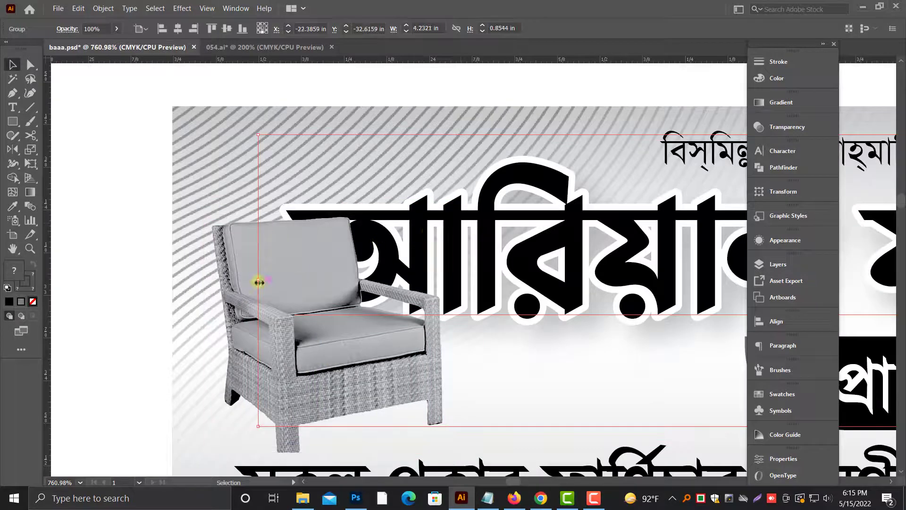
drag(257, 281, 372, 283)
click(300, 325)
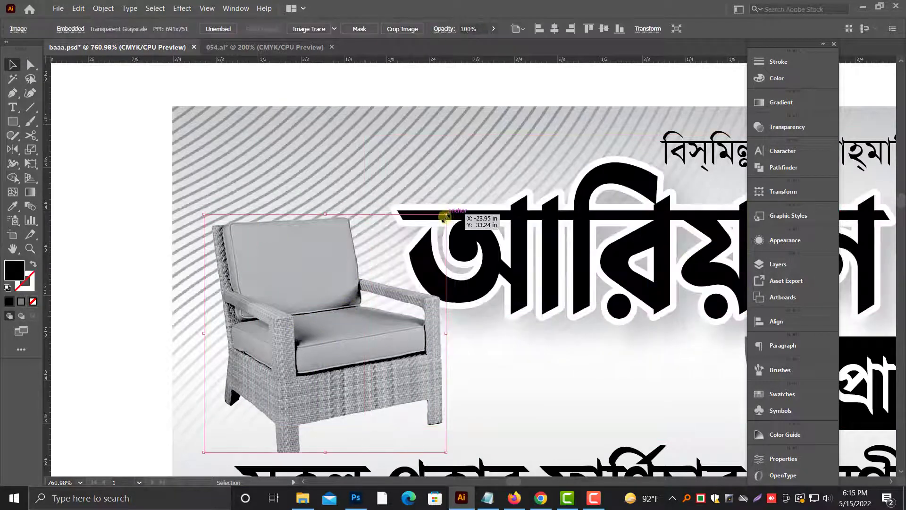
drag(446, 215, 397, 259)
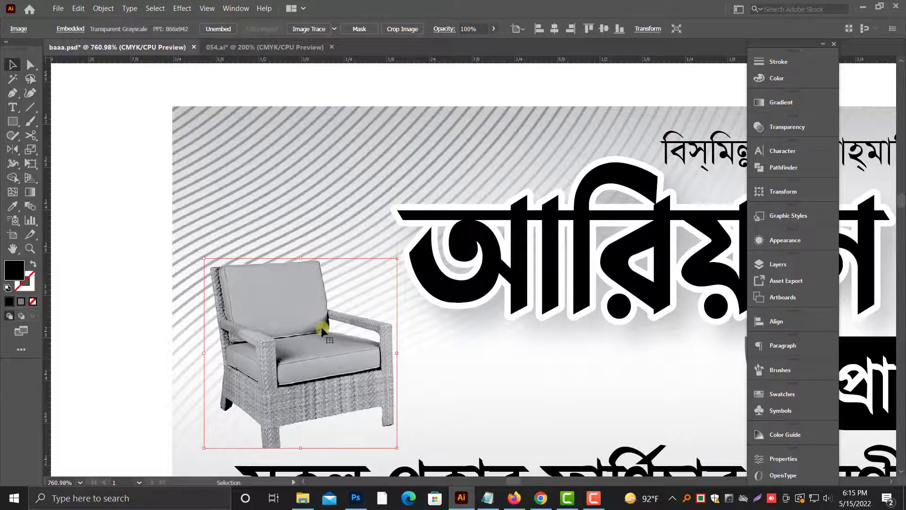
drag(319, 326, 322, 324)
Step: Stretch the header title slightly wider on its right side, toward the corner badge
key(ctrl+minus)
key(ctrl+minus)
key(ctrl+minus)
key(ctrl+minus)
key(ctrl+minus)
drag(539, 303, 461, 309)
click(662, 248)
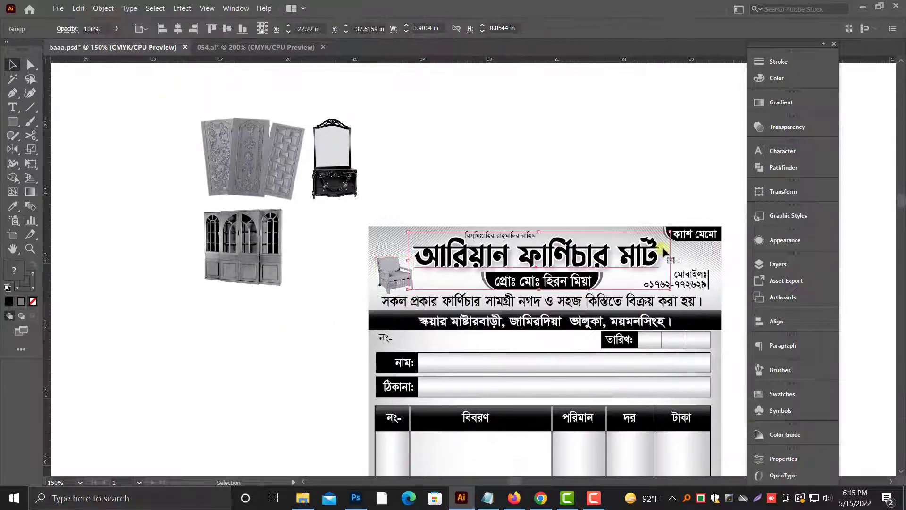
drag(673, 261, 679, 260)
click(595, 189)
Step: Shrink the invocation line further and recentre it above the narrowed header title
drag(409, 198, 654, 269)
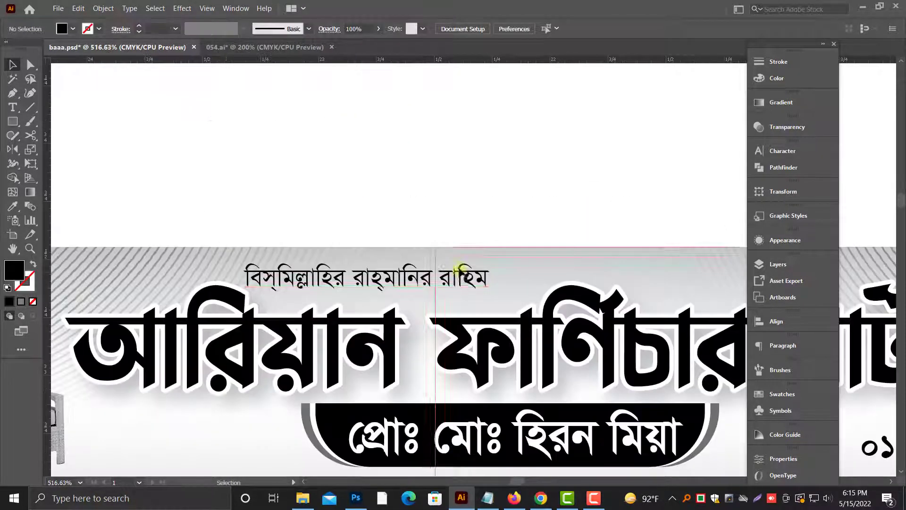
drag(454, 274, 518, 279)
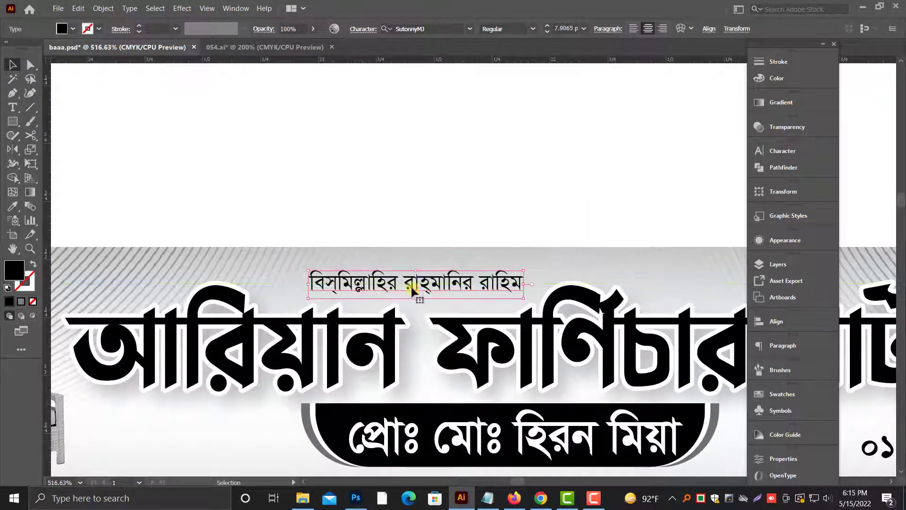
drag(413, 283, 509, 268)
drag(619, 271, 600, 268)
drag(544, 271, 554, 269)
click(565, 204)
key(ctrl+minus)
key(ctrl+minus)
key(ctrl+minus)
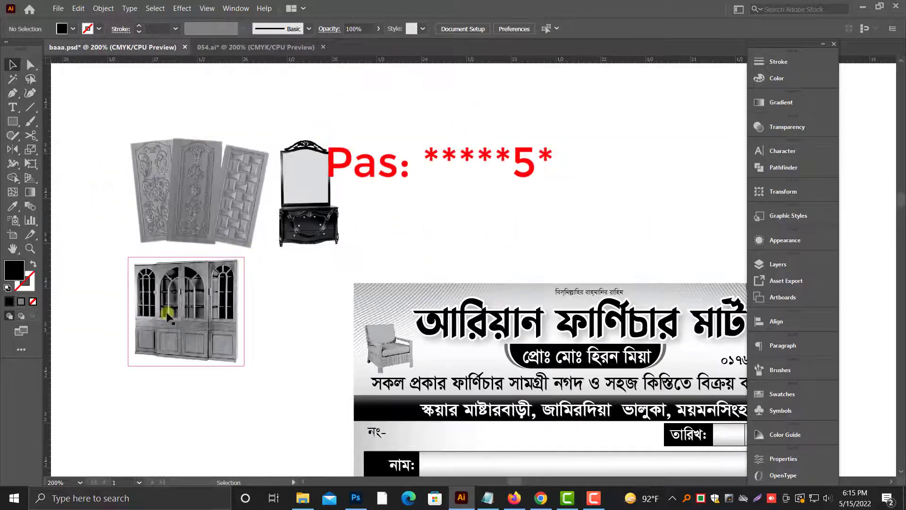
Step: Move the dressing table image to the memo's upper left corner, bring it to the front and scale it down
click(168, 316)
drag(345, 138, 420, 231)
key(ctrl+plus)
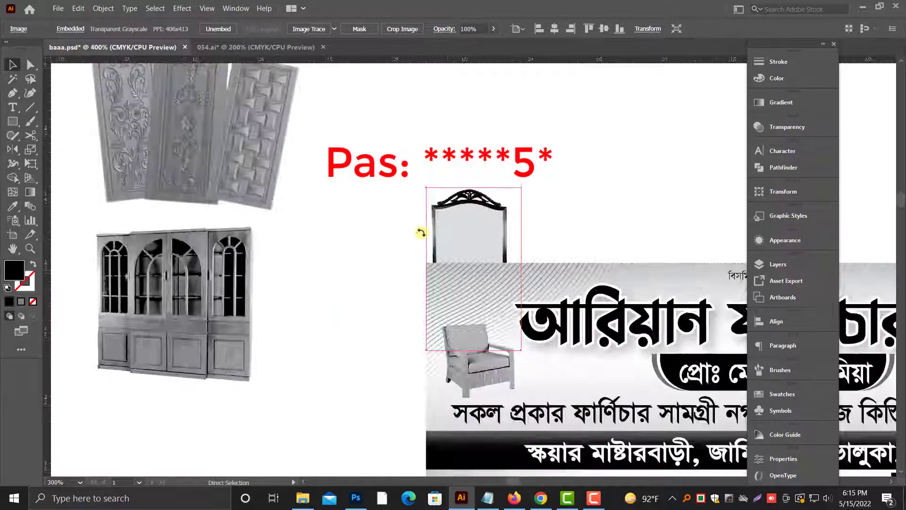
key(ctrl+plus)
key(ctrl+shift+bracketright)
drag(568, 108, 502, 224)
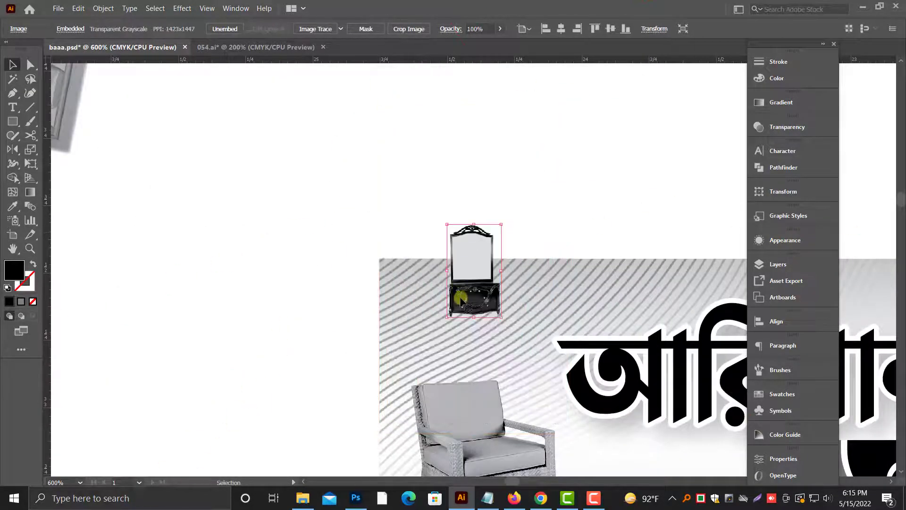
Step: Try the small dressing table beside the armchair, and place it directly above the armchair in the header
drag(461, 299, 447, 359)
scroll(457, 350, down, 8)
drag(589, 396, 599, 398)
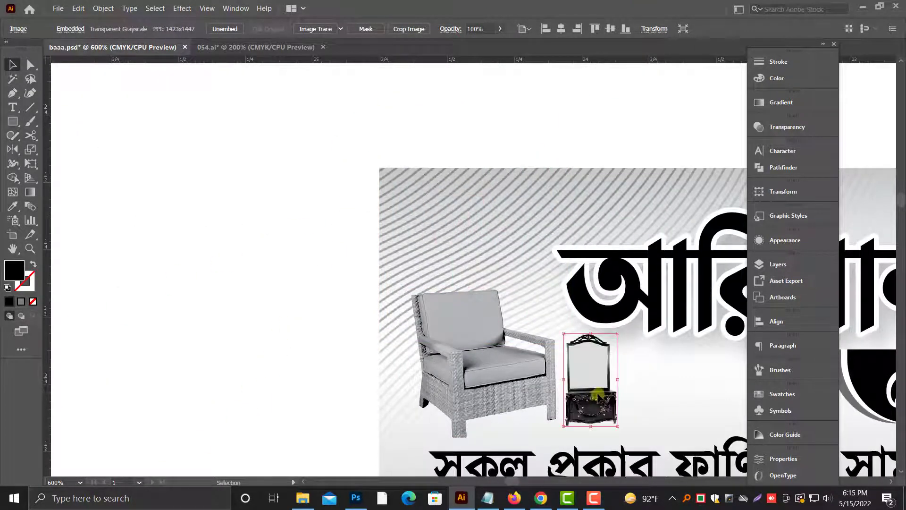
drag(501, 259, 483, 255)
click(491, 351)
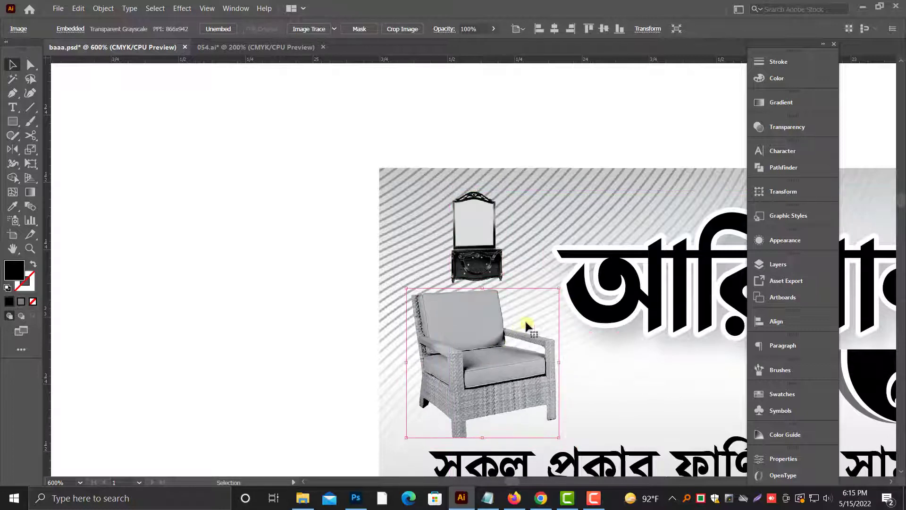
Step: Scale down the armchair in the header and enlarge the dressing table directly above it
drag(487, 385, 504, 385)
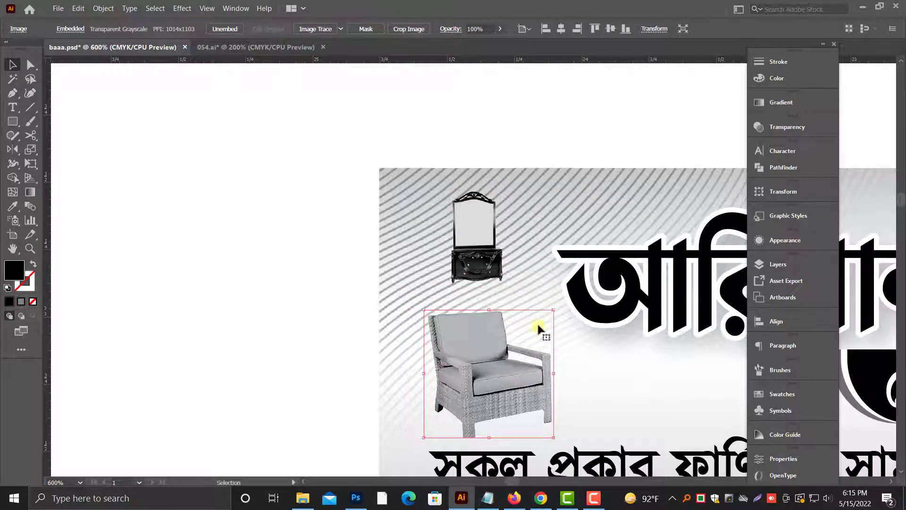
drag(553, 309, 537, 325)
click(500, 278)
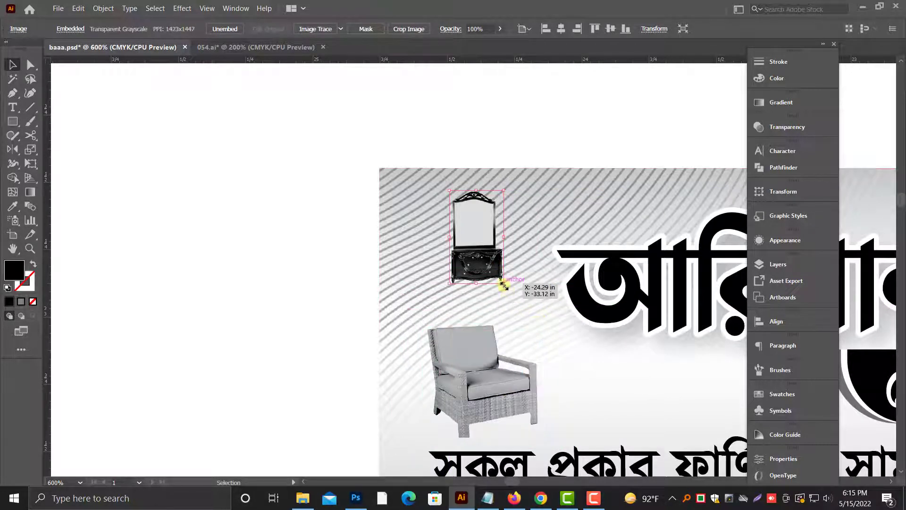
drag(504, 285, 367, 302)
click(409, 303)
drag(328, 372, 235, 397)
key(ctrl+minus)
key(ctrl+minus)
key(ctrl+minus)
click(353, 369)
Step: Move the door panel and glass cabinet images together down beside the memo's table area
scroll(291, 395, up, 1)
scroll(234, 397, up, 2)
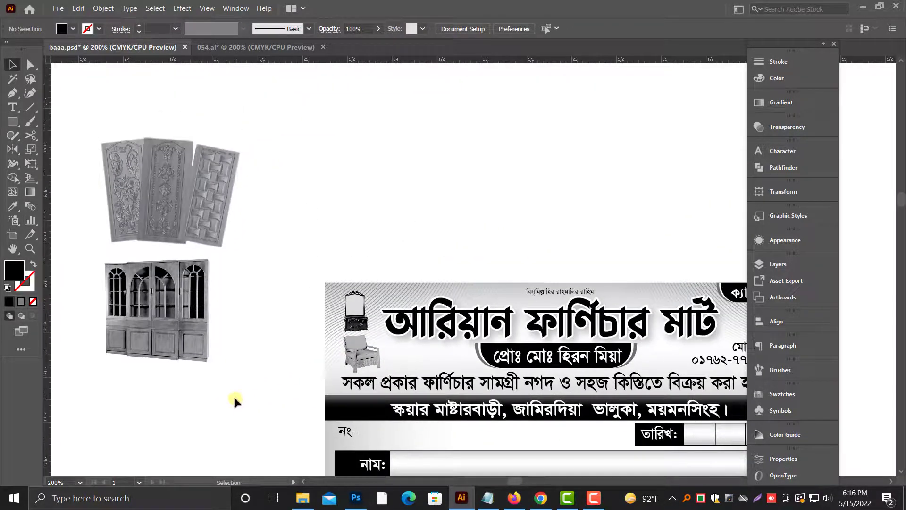
scroll(253, 401, down, 1)
scroll(262, 401, up, 1)
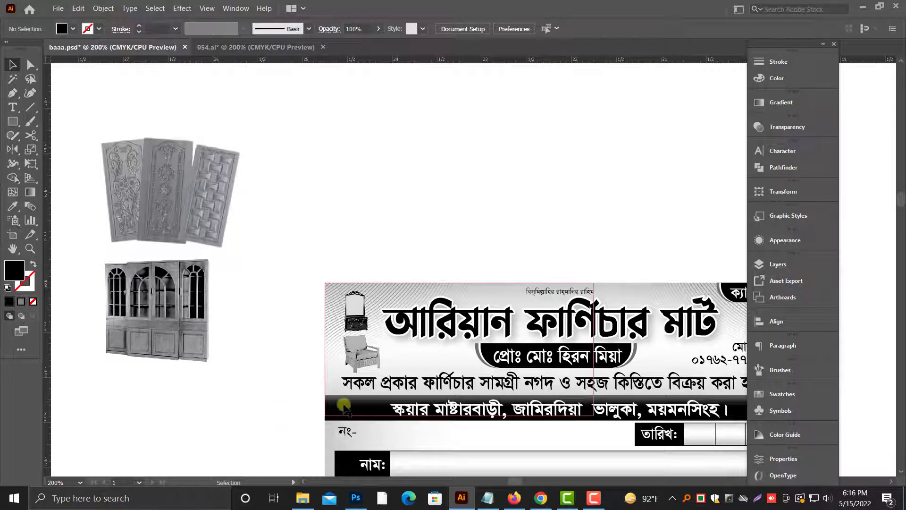
key(ctrl+minus)
drag(351, 410, 237, 300)
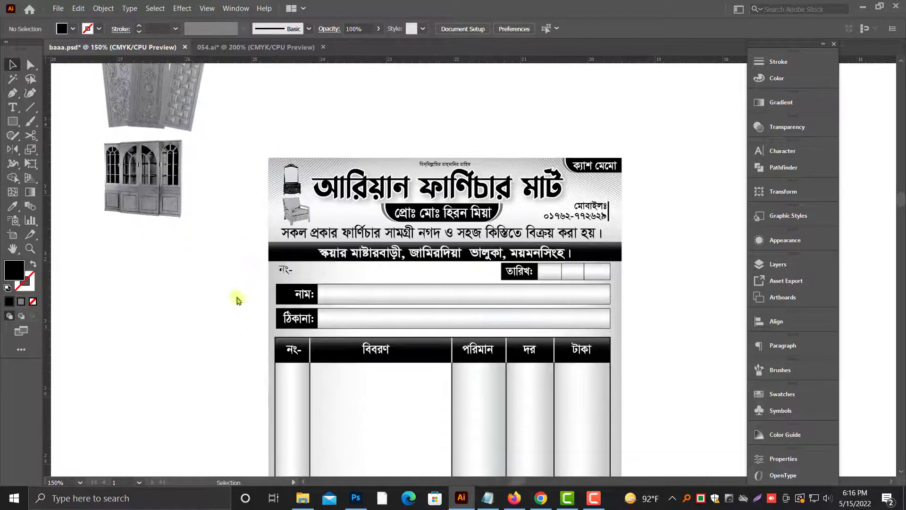
scroll(178, 198, down, 1)
click(174, 129)
shift+click(170, 106)
drag(170, 106, 190, 310)
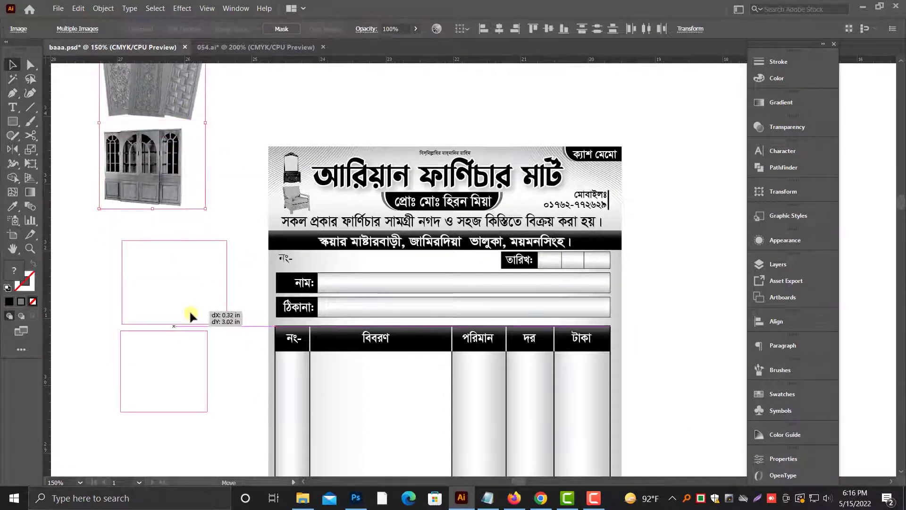
drag(207, 347, 196, 285)
Step: Place the carved door panel image at the lower end of the memo's description column
scroll(184, 300, down, 3)
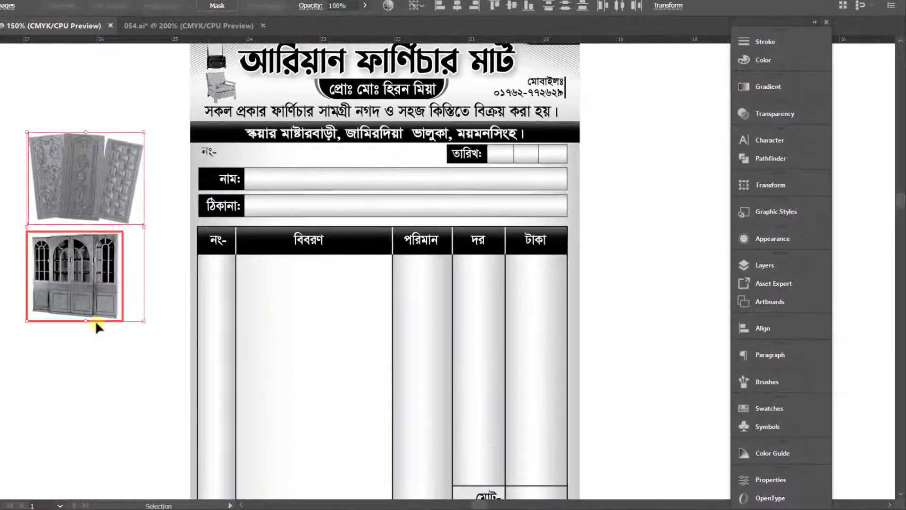
shift+click(95, 320)
scroll(119, 233, down, 3)
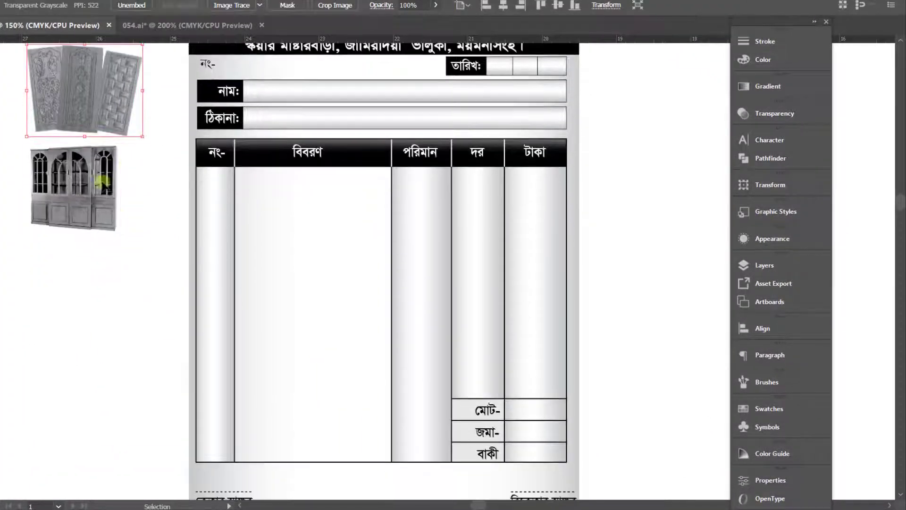
drag(87, 102, 316, 406)
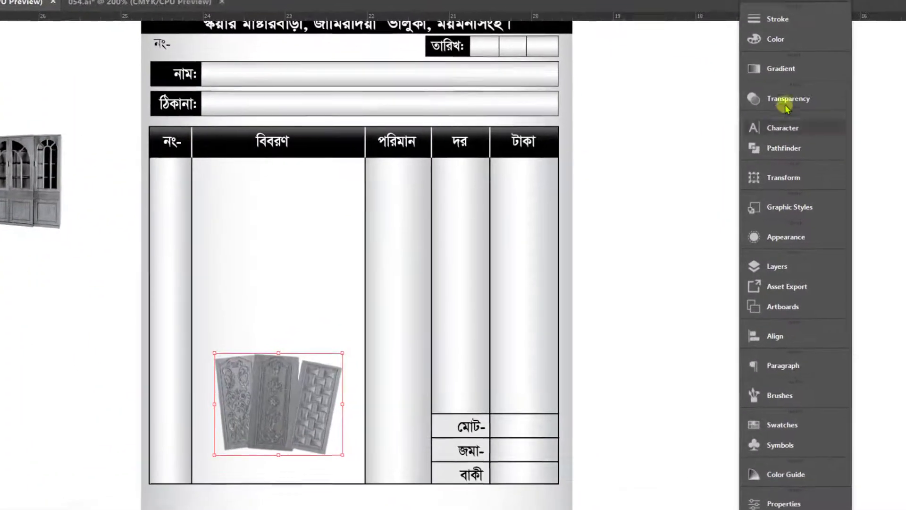
Step: Fade the door panel image to 50% opacity and enlarge it slightly within the description column
click(785, 105)
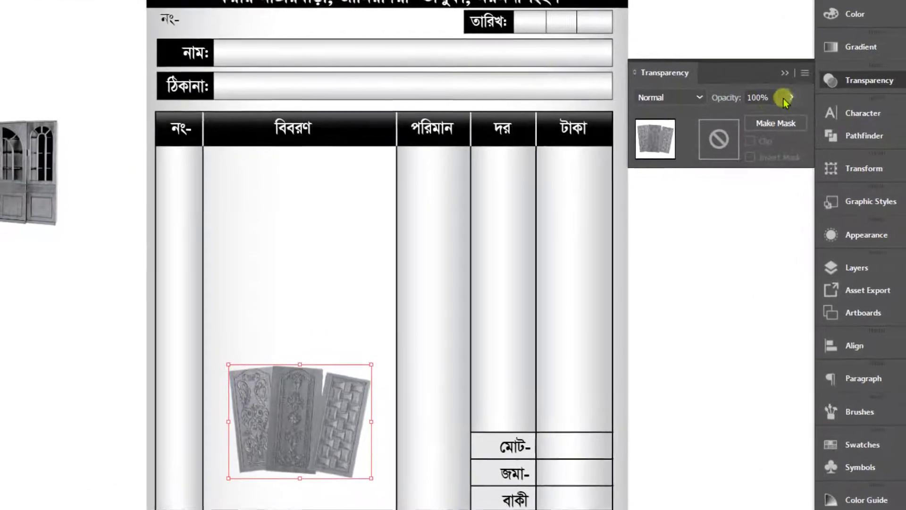
click(666, 114)
key(Return)
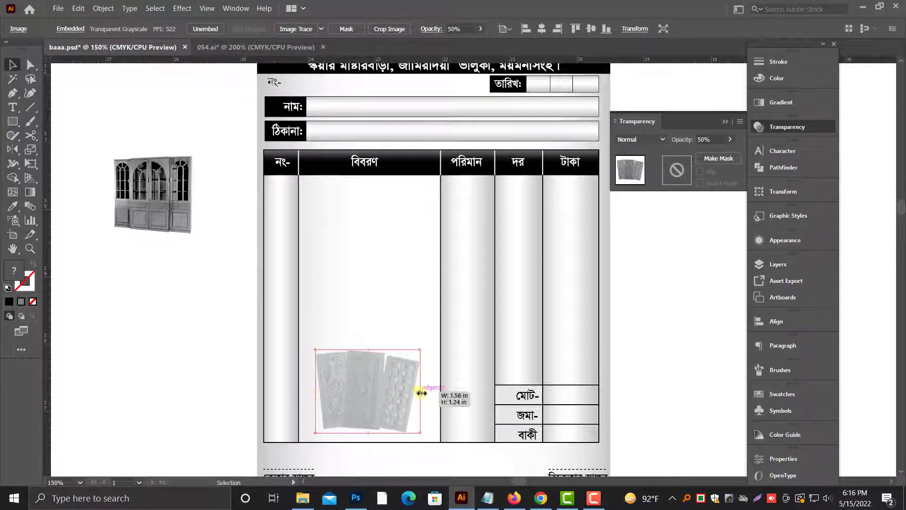
drag(421, 392, 427, 391)
Step: Place the glass cabinet image above the door panels in the description column and bring it to the front
drag(168, 212, 374, 299)
drag(404, 282, 380, 313)
right_click(382, 277)
mouse_move(461, 379)
click(525, 377)
Step: Set the glass cabinet image's opacity to 30%
drag(714, 139, 681, 136)
text(30)
key(Return)
Step: Scale the cabinet and door panel images down together and stack them closely, centred in the lower description column
shift+click(385, 373)
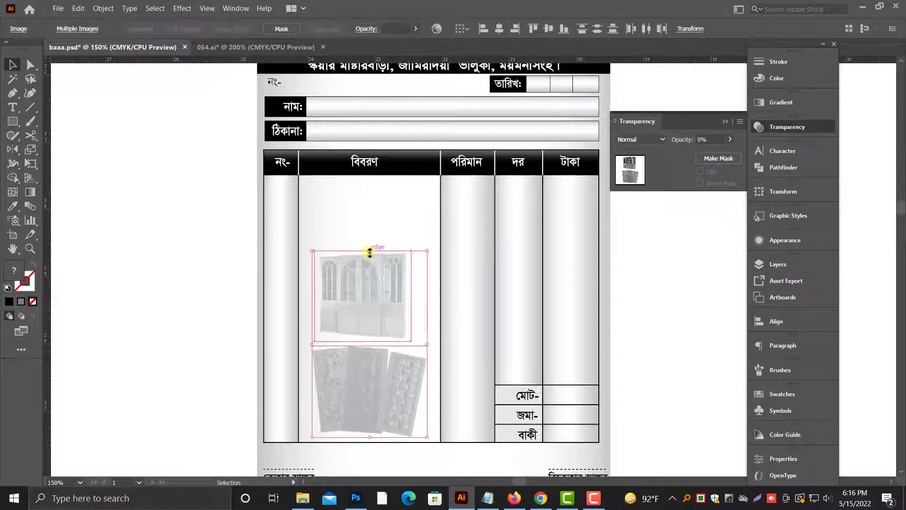
drag(370, 250, 371, 272)
click(184, 331)
drag(397, 385, 391, 384)
drag(415, 357, 406, 363)
drag(362, 399, 368, 399)
drag(368, 317, 367, 329)
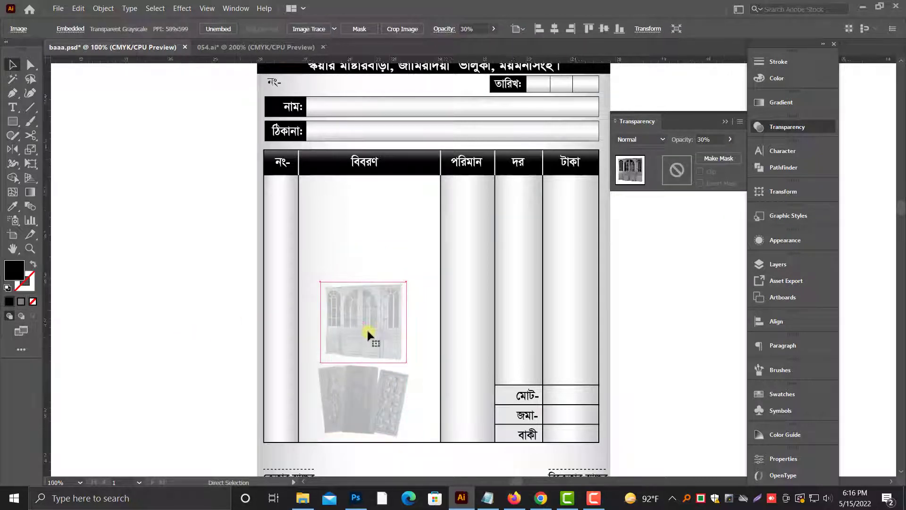
scroll(368, 329, down, 2)
key(alt+space)
click(725, 121)
click(597, 271)
Step: Move the colour bed image beside the memo and enlarge it to about 9.07 × 6.11 in
scroll(596, 271, down, 1)
scroll(566, 271, right, 10)
scroll(487, 307, up, 6)
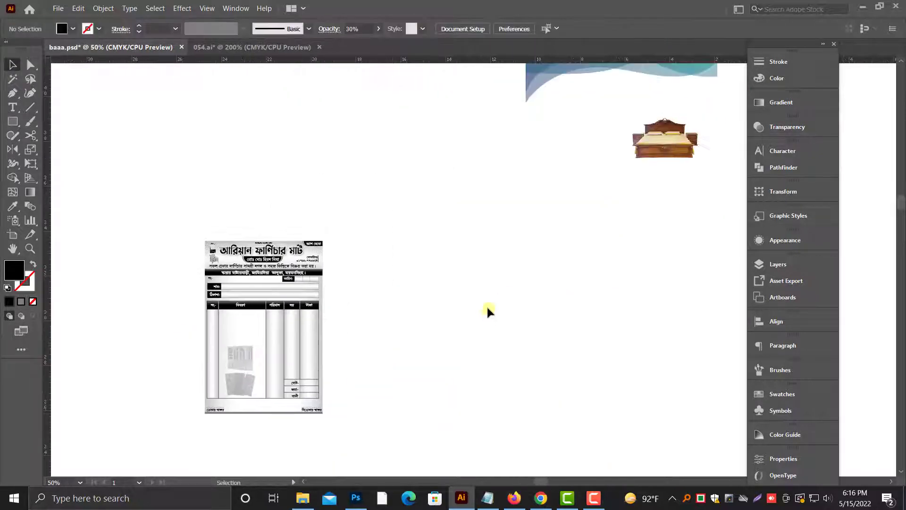
drag(666, 166, 571, 309)
scroll(425, 238, down, 1)
drag(473, 251, 465, 302)
scroll(465, 302, down, 5)
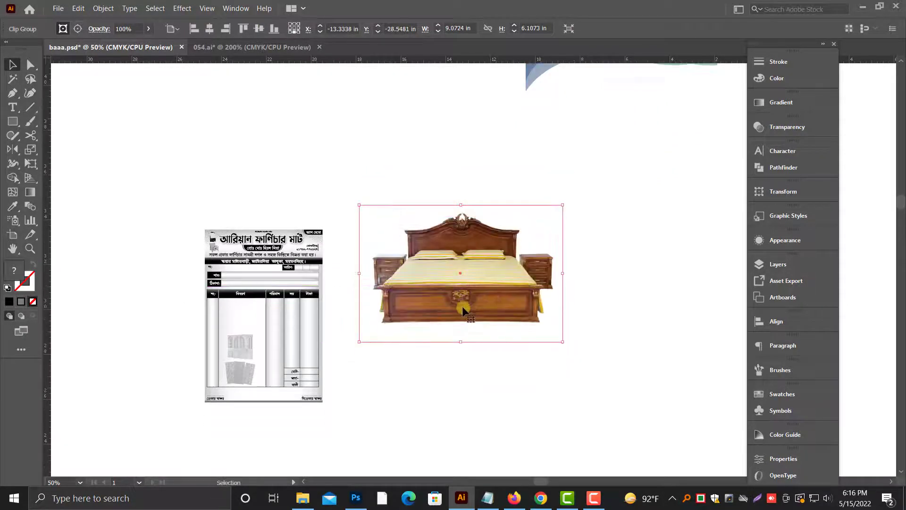
Step: Cut the enlarged bed image from the artwork and switch to a maximized Photoshop window
key(Delete)
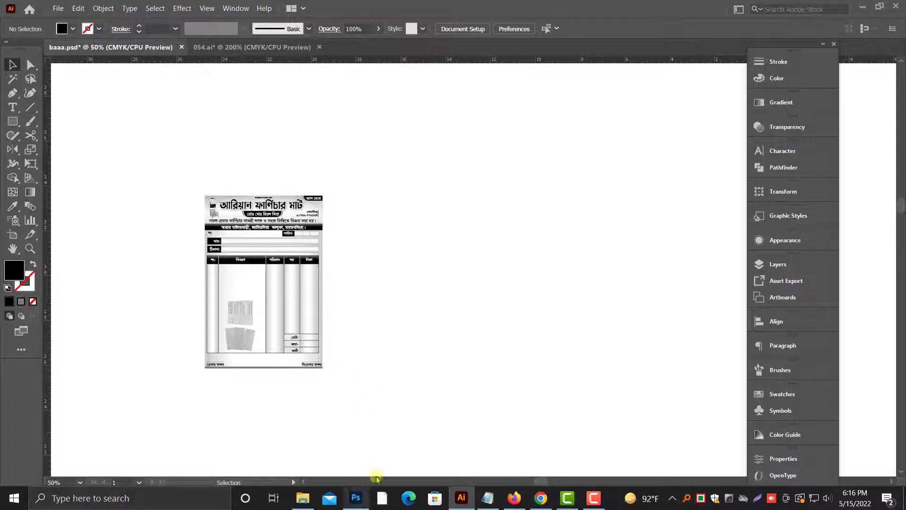
key(alt+Tab)
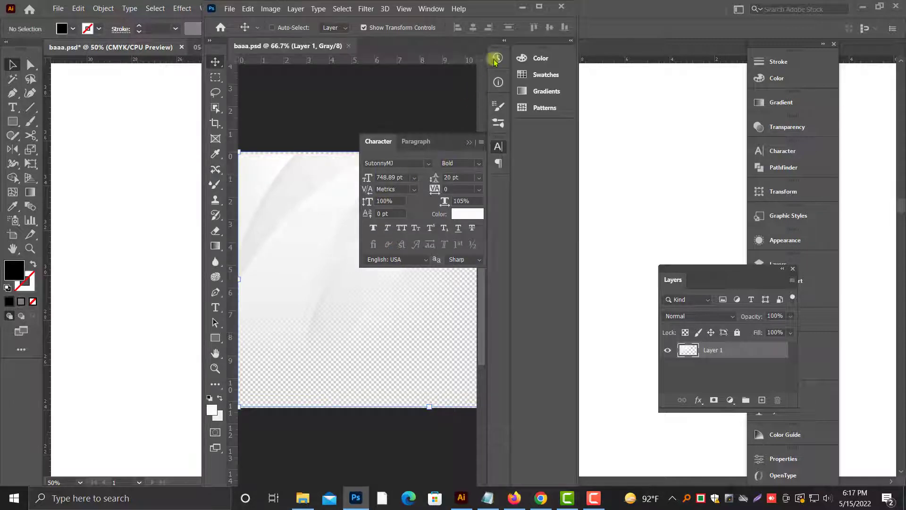
click(539, 7)
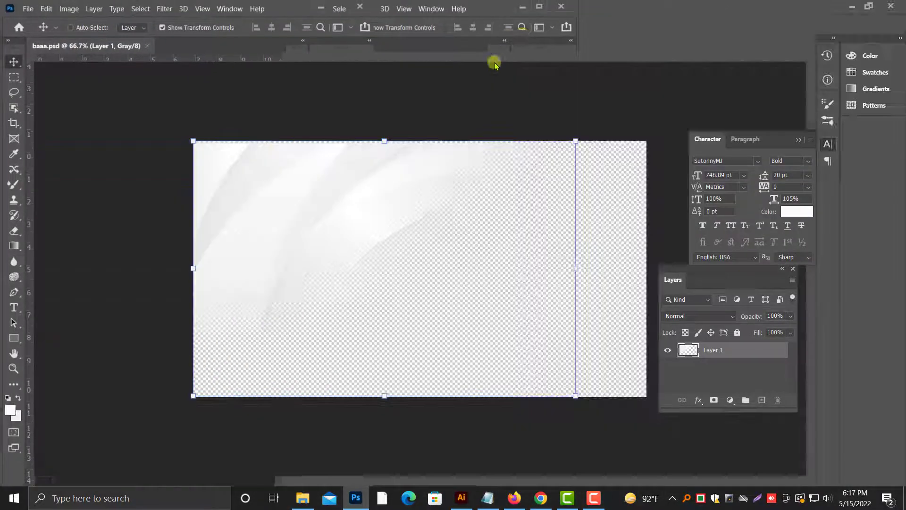
Step: Create a new CMYK document of 10.958 × 11.042 in at 72 ppi with a black background
click(26, 7)
click(48, 20)
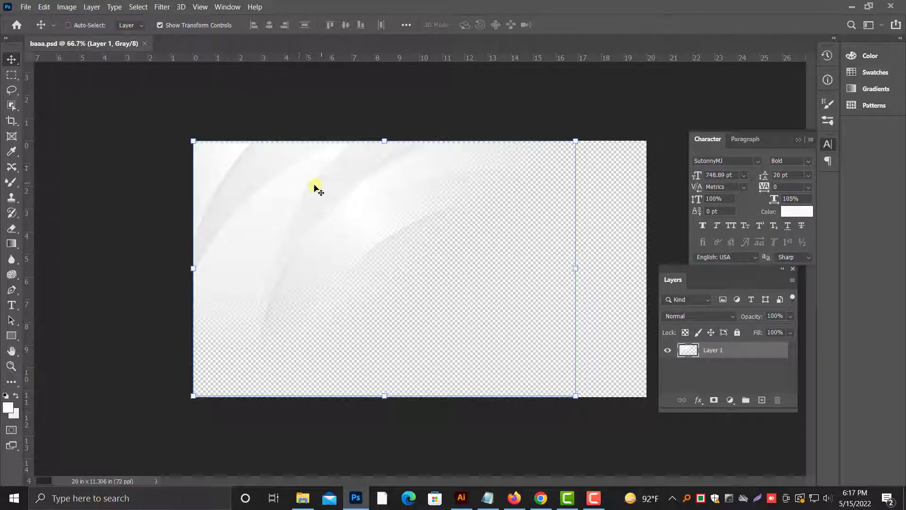
click(28, 7)
click(38, 20)
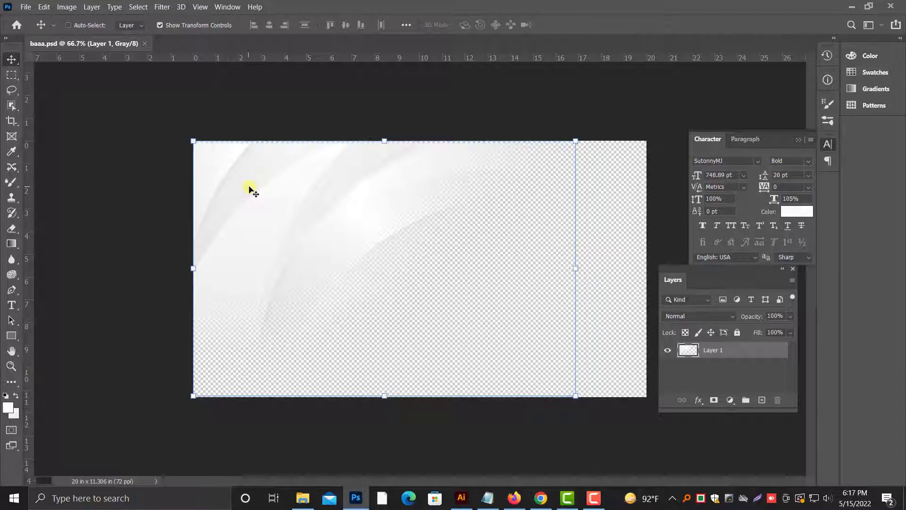
key(ctrl+shift+Escape)
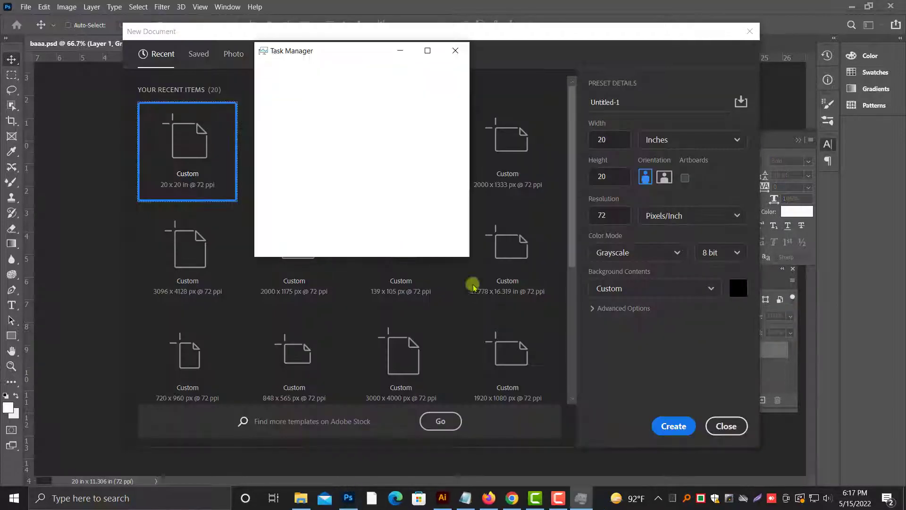
click(700, 429)
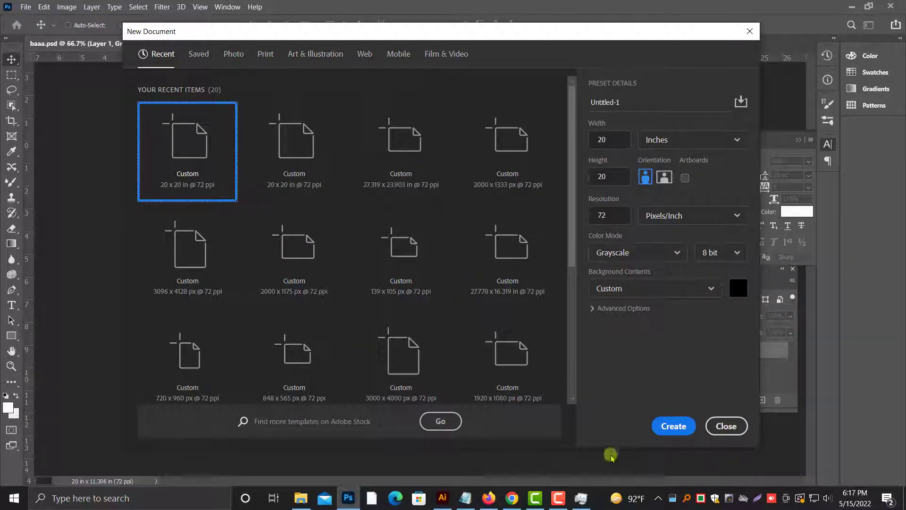
click(726, 426)
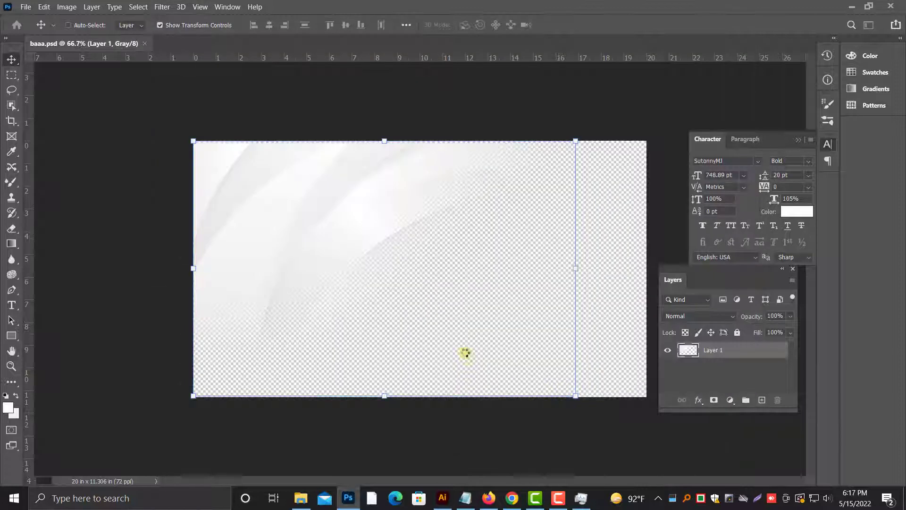
Step: Paste the bed image into the new document as pixels and enlarge it to nearly fill the canvas width
key(ctrl+v)
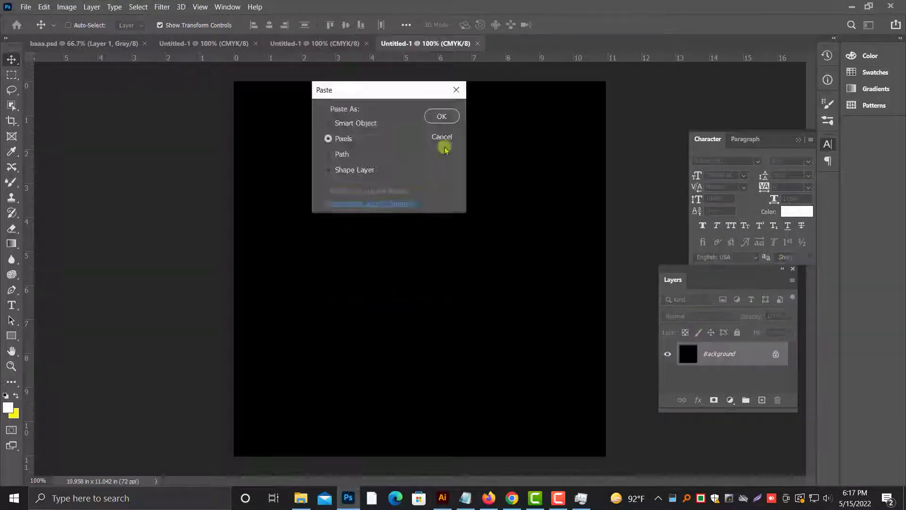
click(443, 117)
drag(608, 269, 629, 273)
drag(468, 286, 459, 261)
drag(225, 242, 215, 244)
key(Return)
Step: Convert the black background to a regular layer and fill it with white
right_click(379, 114)
click(390, 120)
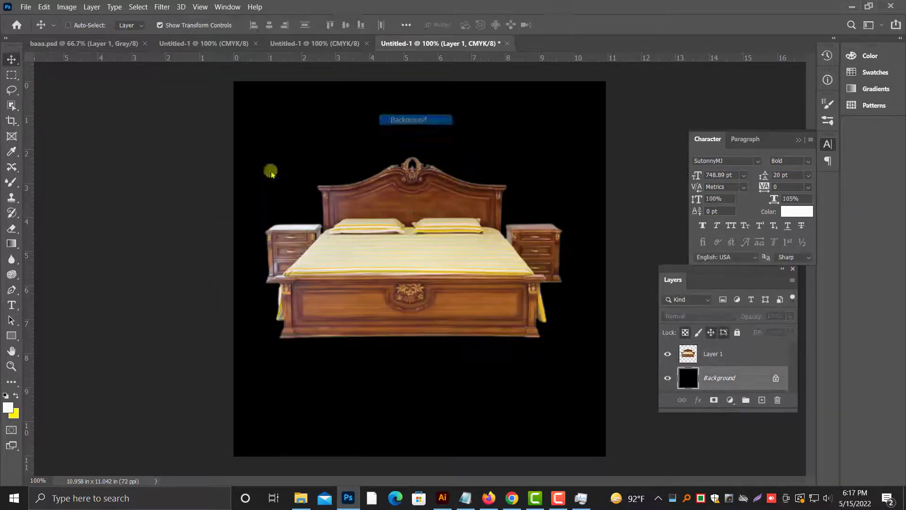
click(17, 397)
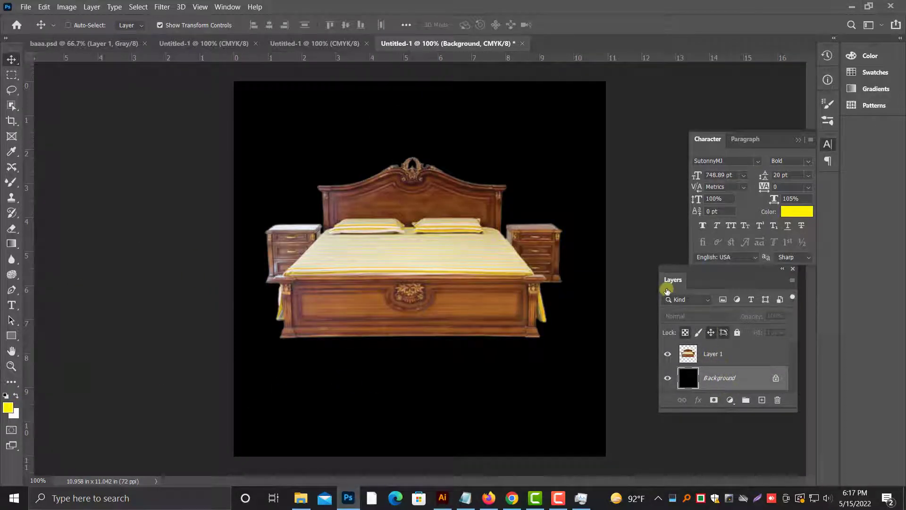
double_click(712, 383)
key(Return)
right_click(725, 383)
click(760, 8)
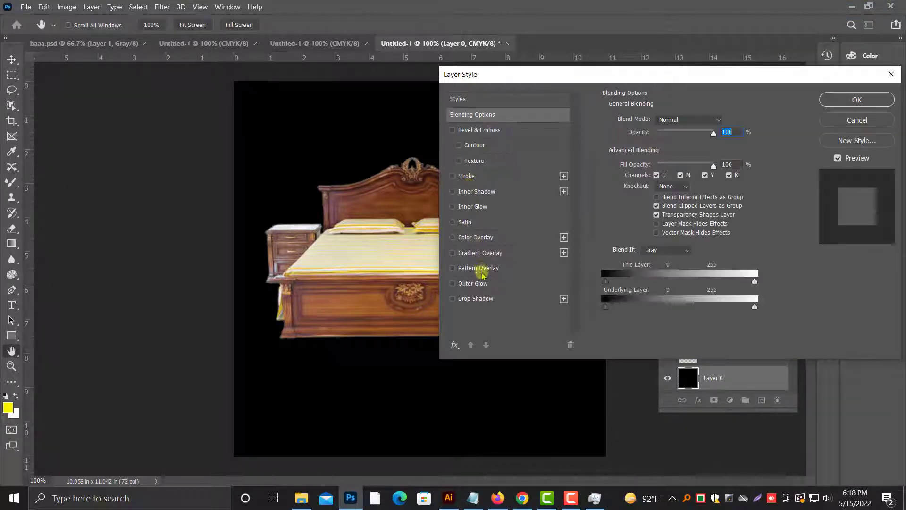
click(848, 123)
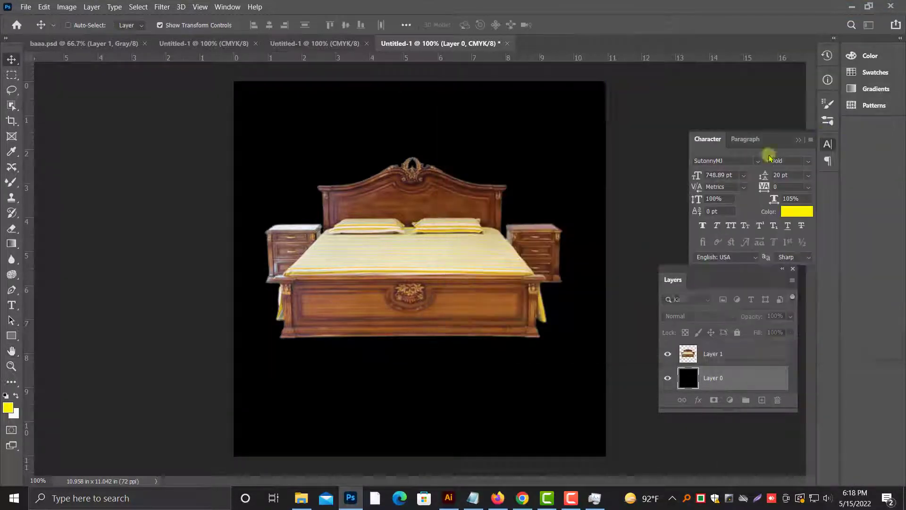
key(ctrl+Delete)
Step: Select the bed layer and convert the image to Grayscale mode, discarding the colour information and keeping both layers
right_click(342, 278)
click(371, 283)
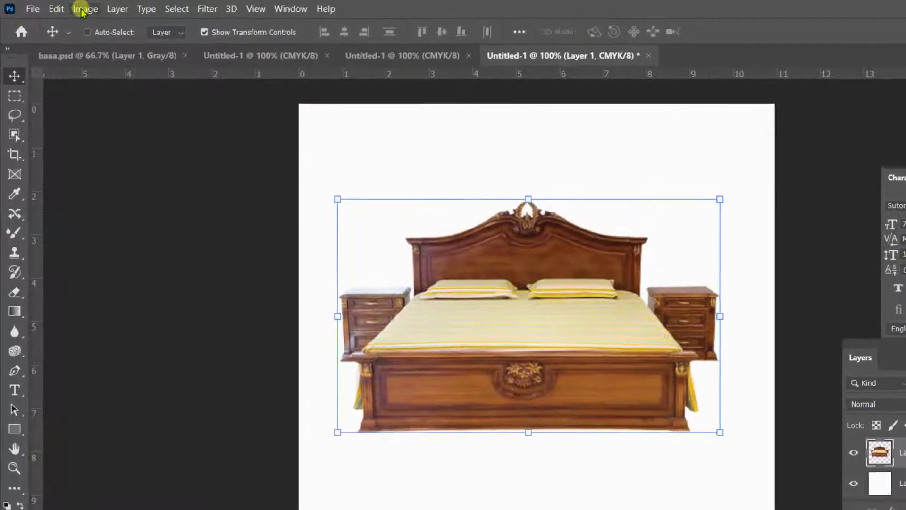
click(67, 7)
mouse_move(65, 29)
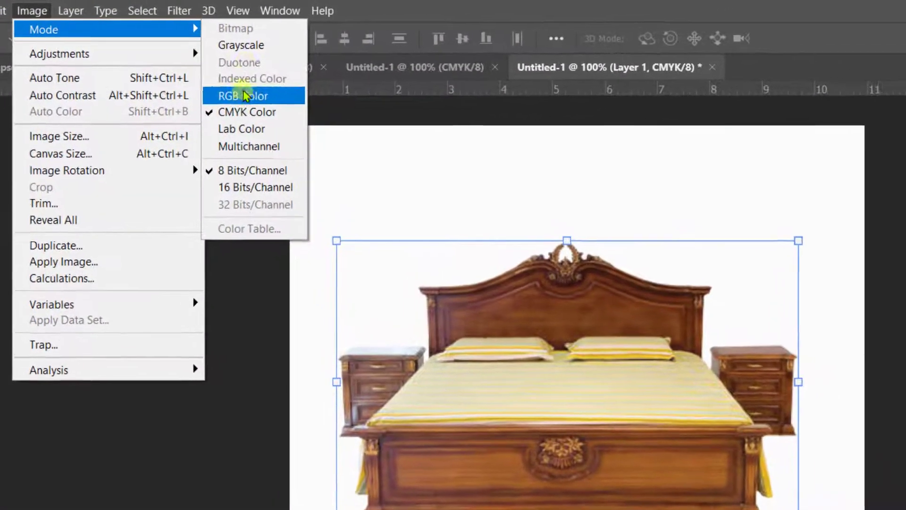
click(243, 96)
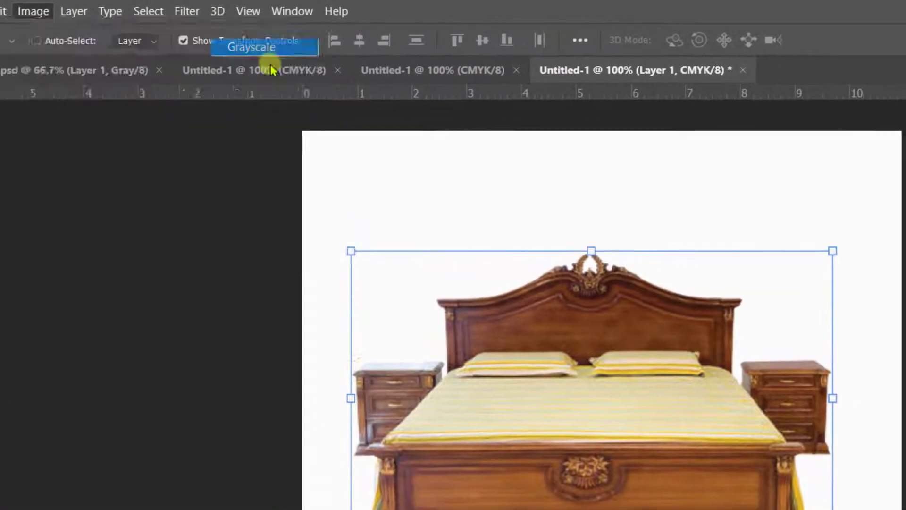
click(627, 243)
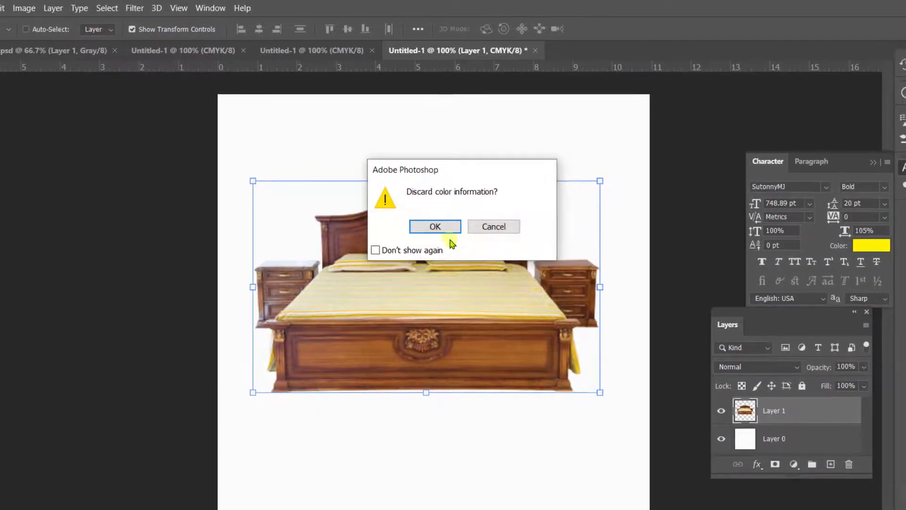
click(438, 228)
Step: Move the bed higher on the canvas, crop the image to a rectangular selection around it and deselect
drag(416, 285, 422, 230)
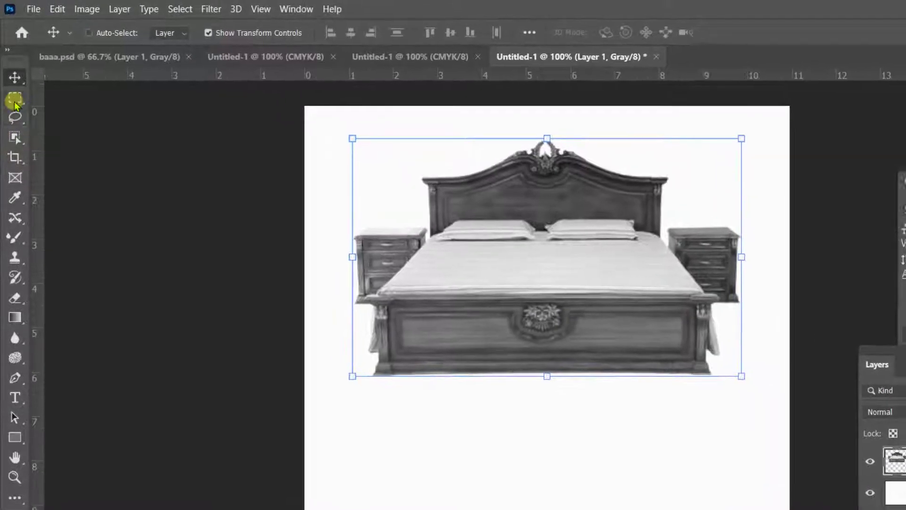
click(14, 92)
drag(312, 105, 700, 364)
click(80, 8)
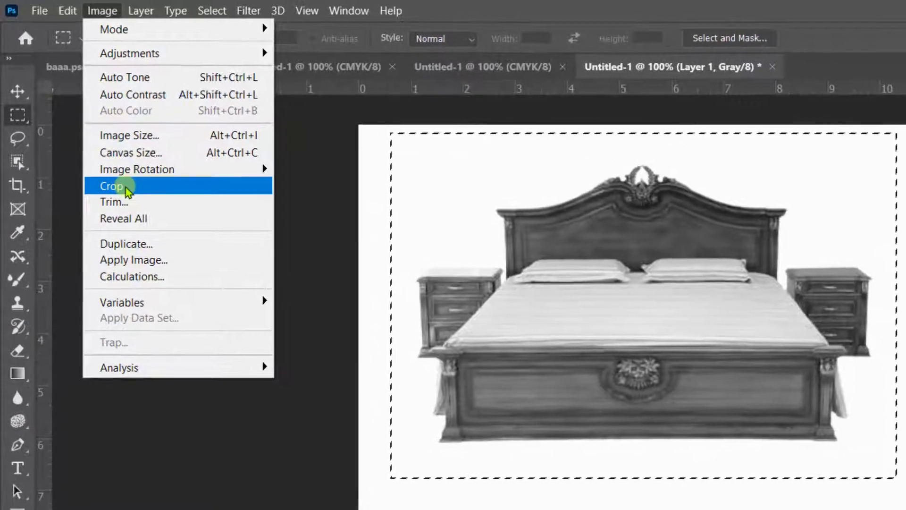
click(101, 169)
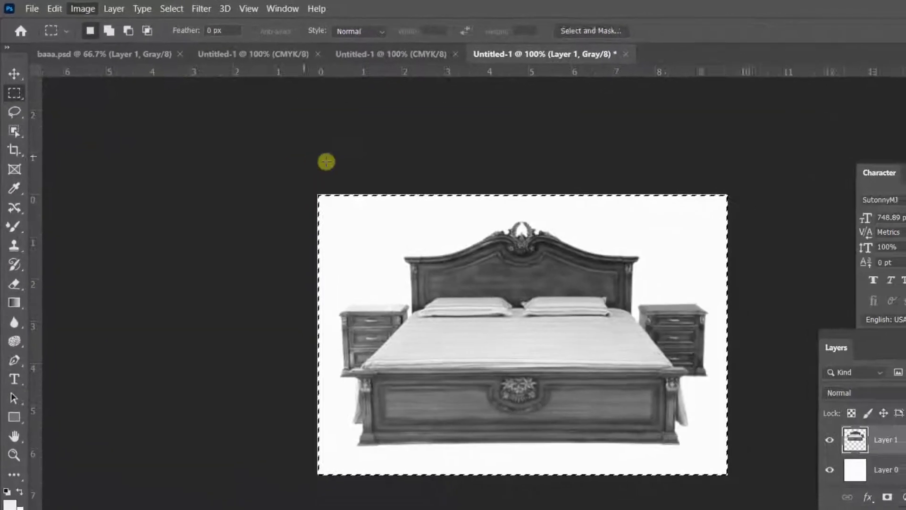
key(v)
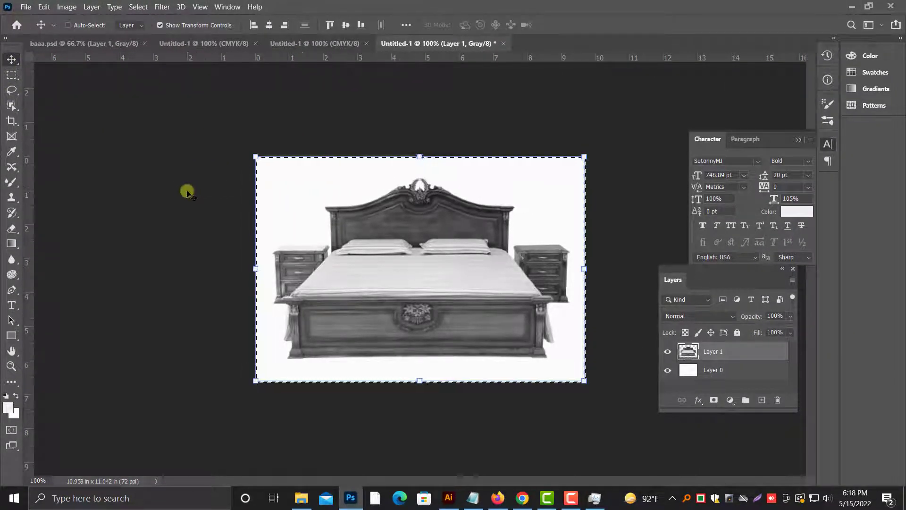
key(ctrl+d)
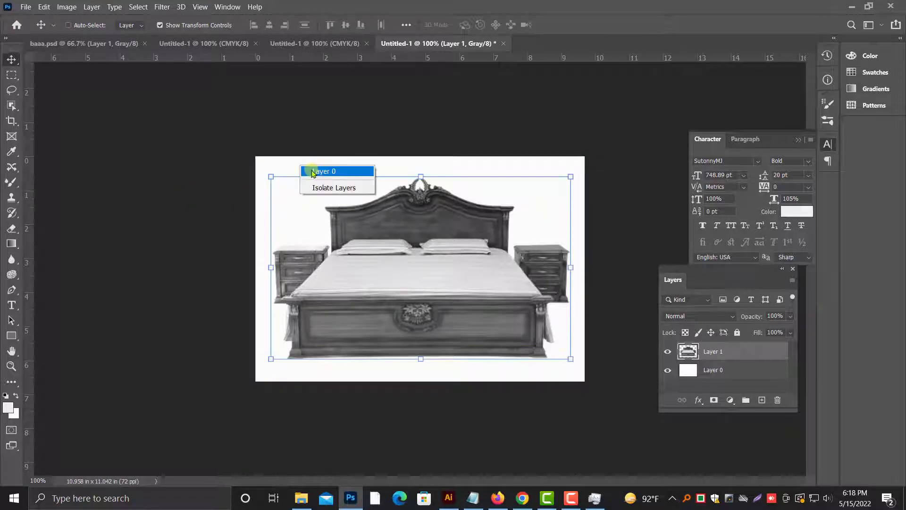
Step: Delete the white background layer beneath the bed, keeping only the bed layer on transparency
right_click(297, 162)
click(311, 171)
key(Delete)
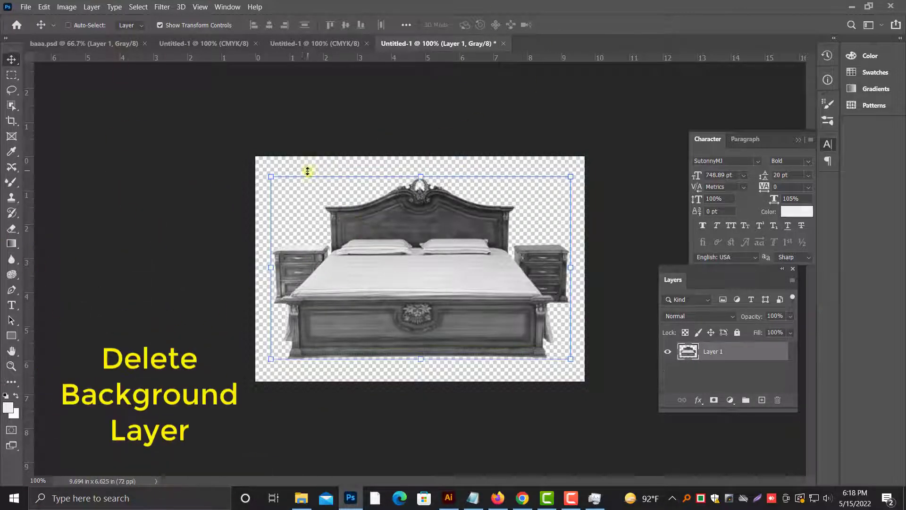
Step: Save the bed image to the computer's Desktop as a Photoshop file named 0555555
click(44, 8)
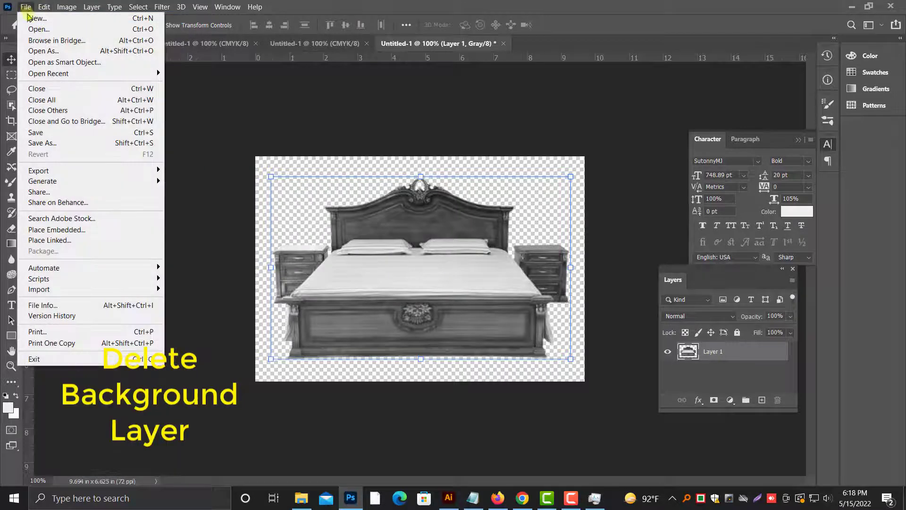
click(52, 132)
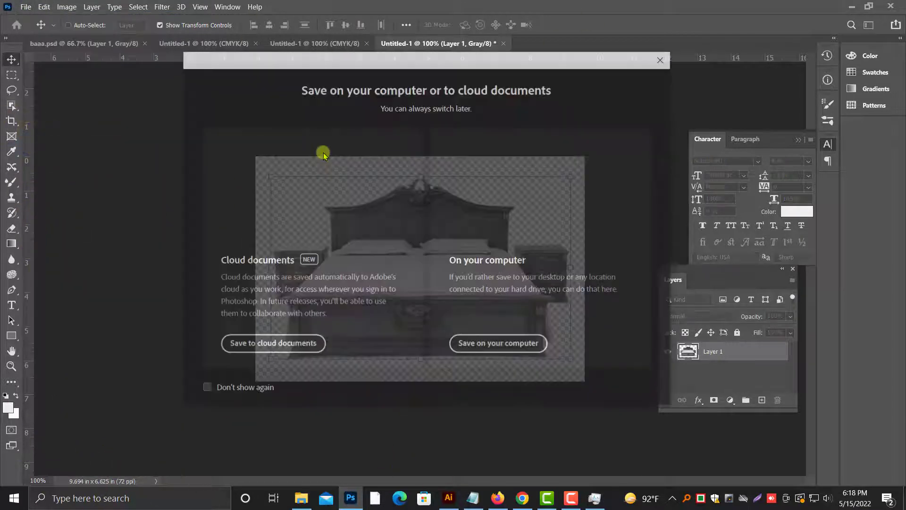
click(465, 344)
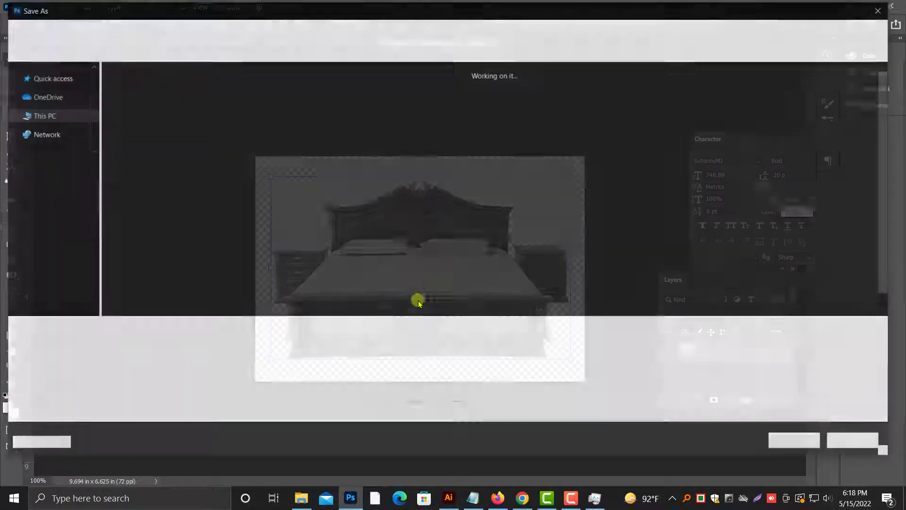
scroll(30, 247, down, 4)
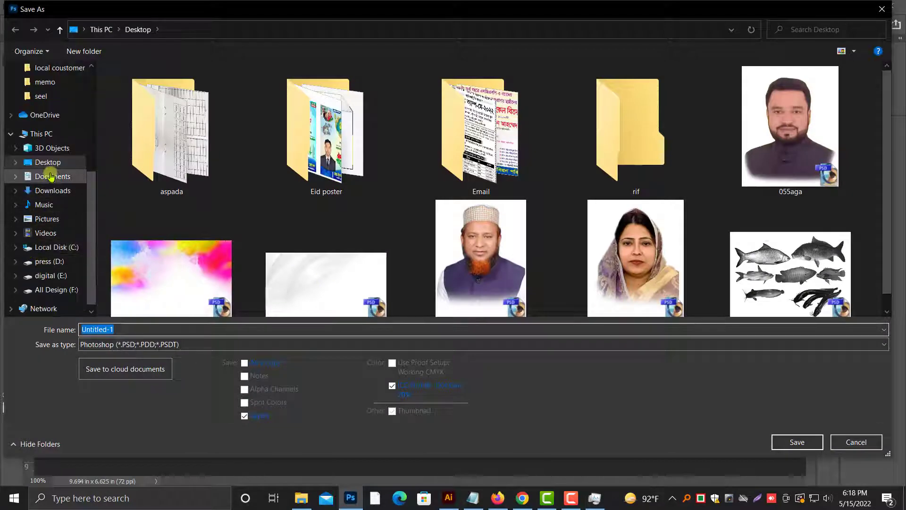
click(50, 164)
double_click(126, 329)
text(0)
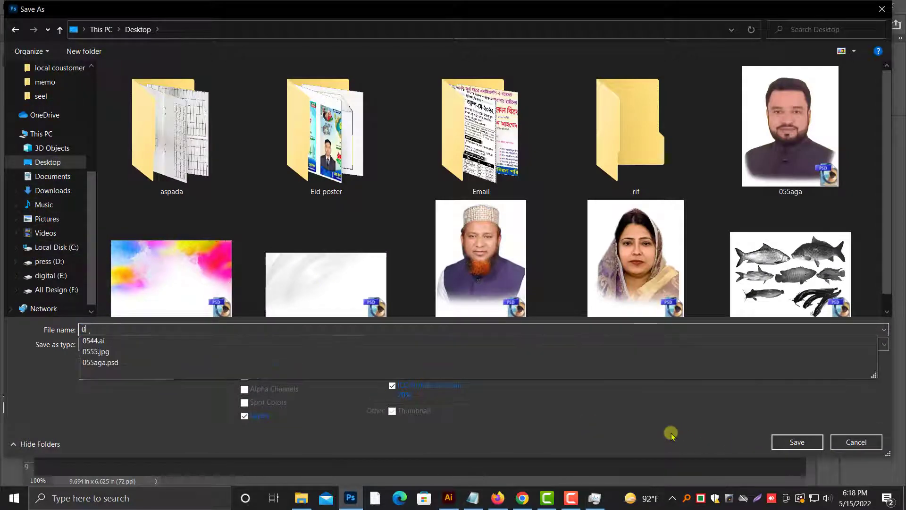
text(555555)
key(Return)
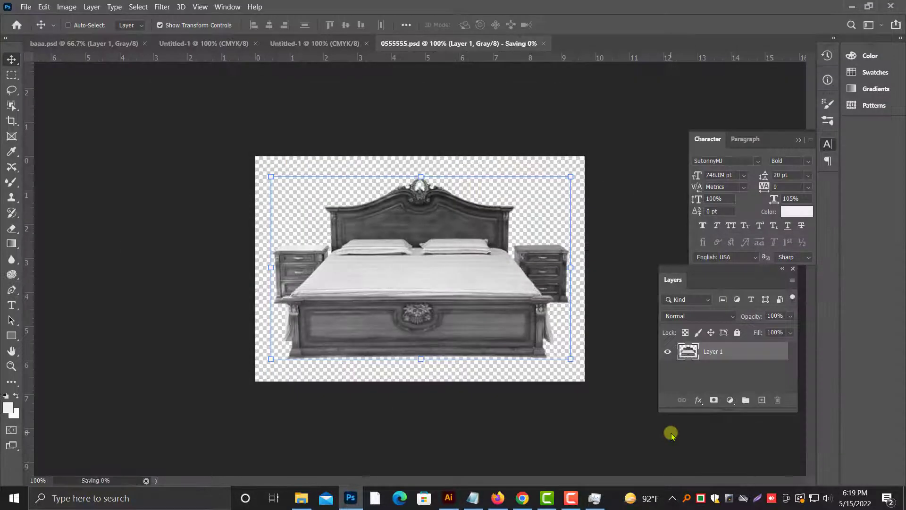
Step: Switch to Illustrator and open 0555555 from the Desktop, converting its Photoshop layers to objects
click(448, 498)
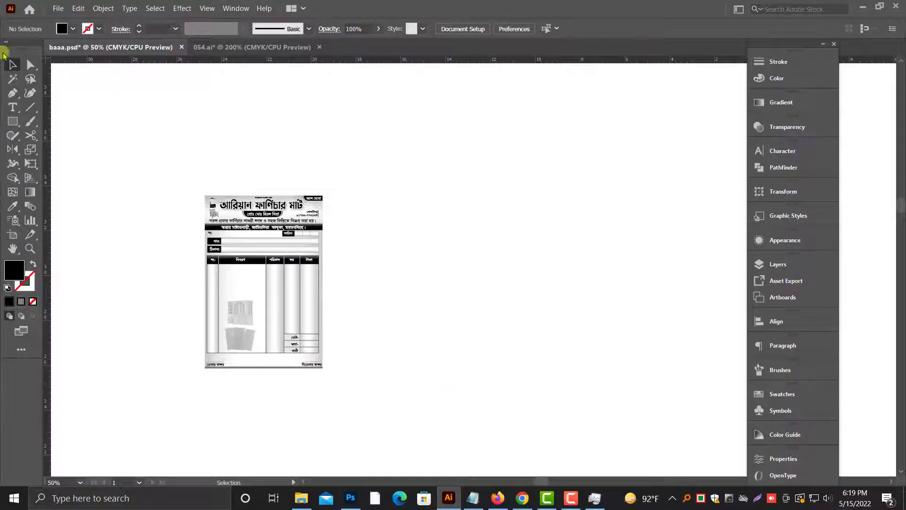
click(58, 8)
click(71, 41)
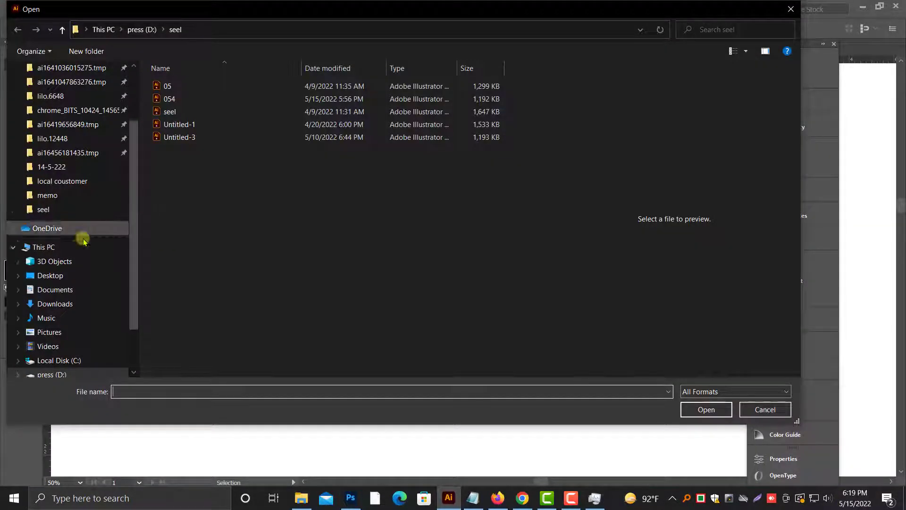
click(50, 275)
scroll(311, 265, down, 5)
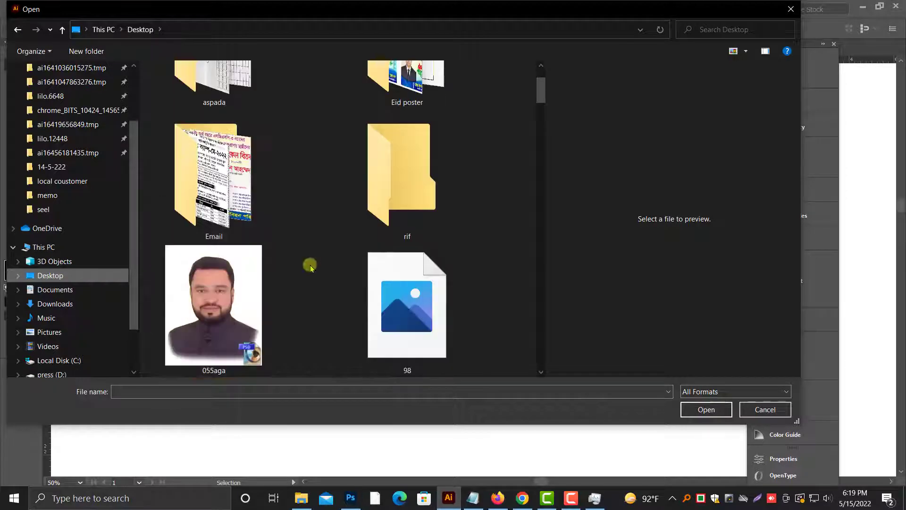
scroll(396, 255, down, 3)
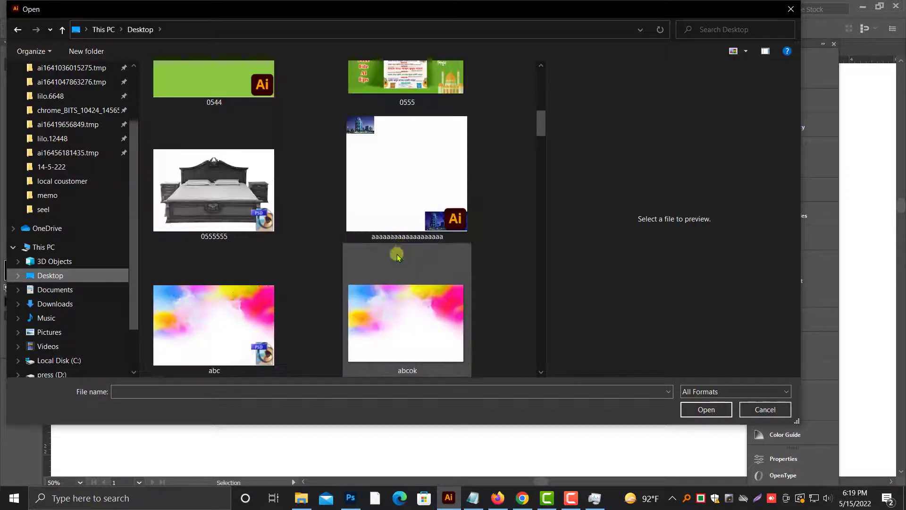
click(222, 200)
click(694, 409)
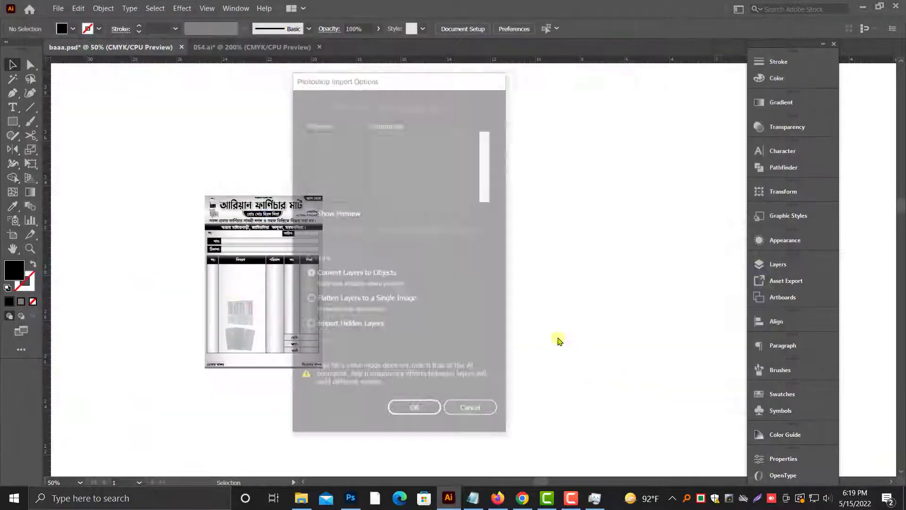
click(444, 413)
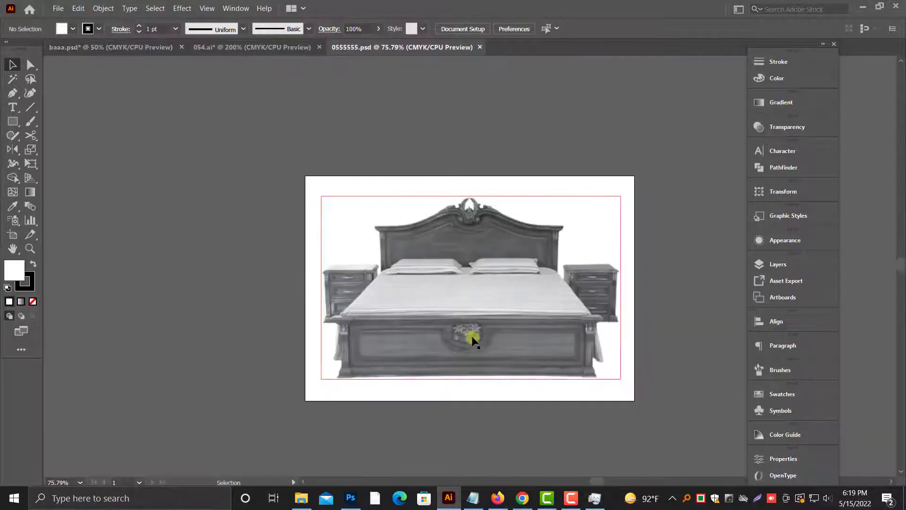
Step: Bring the bed image into the baaa.psd cash memo document and scale it down to less than half its size
drag(469, 335, 468, 332)
drag(371, 243, 89, 44)
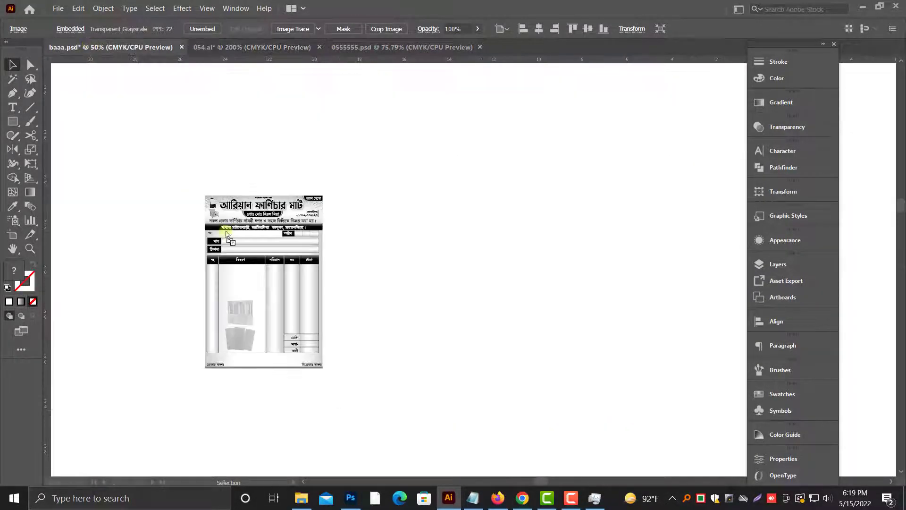
drag(334, 270, 309, 258)
key(ctrl+plus)
key(ctrl+plus)
key(ctrl+plus)
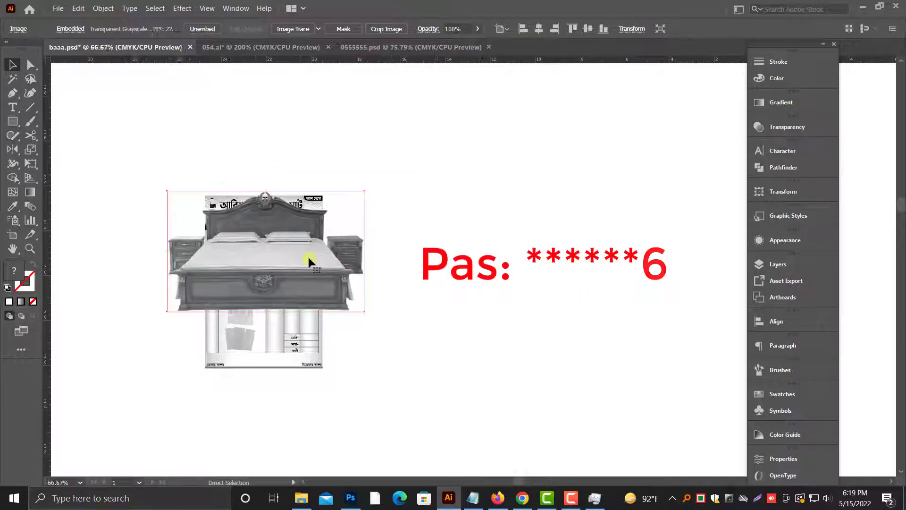
drag(471, 89, 453, 228)
key(ctrl+plus)
key(ctrl+plus)
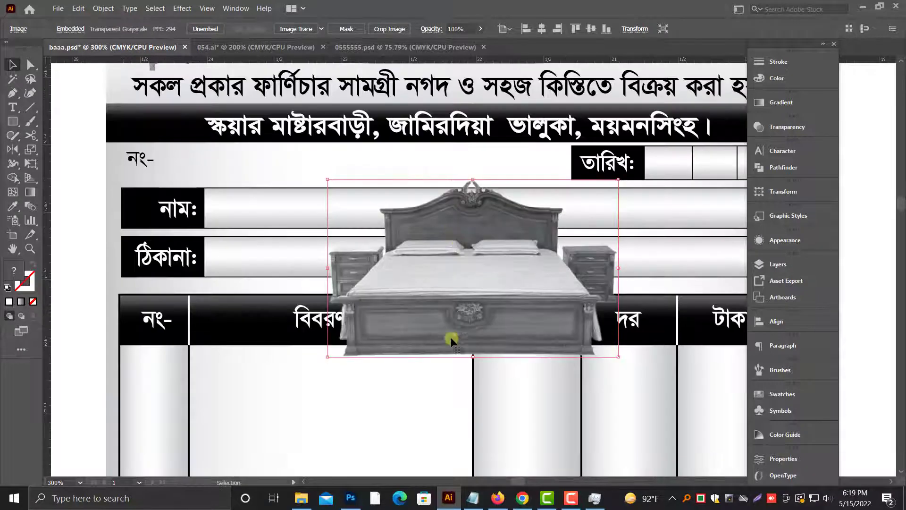
Step: Place the bed image inside the description column above the wardrobe watermark and shrink it slightly to fit the column width
scroll(451, 337, down, 1)
drag(457, 308, 337, 420)
scroll(344, 397, down, 5)
drag(393, 318, 367, 368)
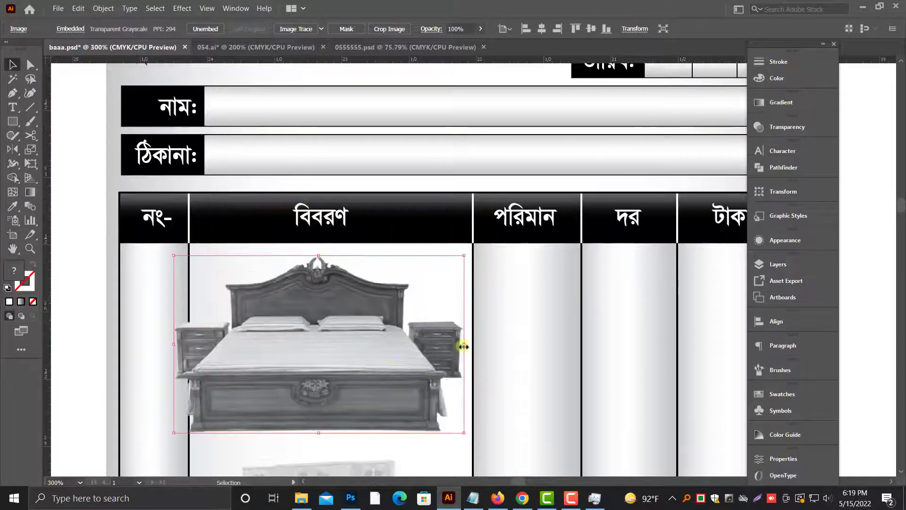
drag(465, 346, 440, 345)
drag(344, 371, 356, 379)
scroll(350, 374, down, 3)
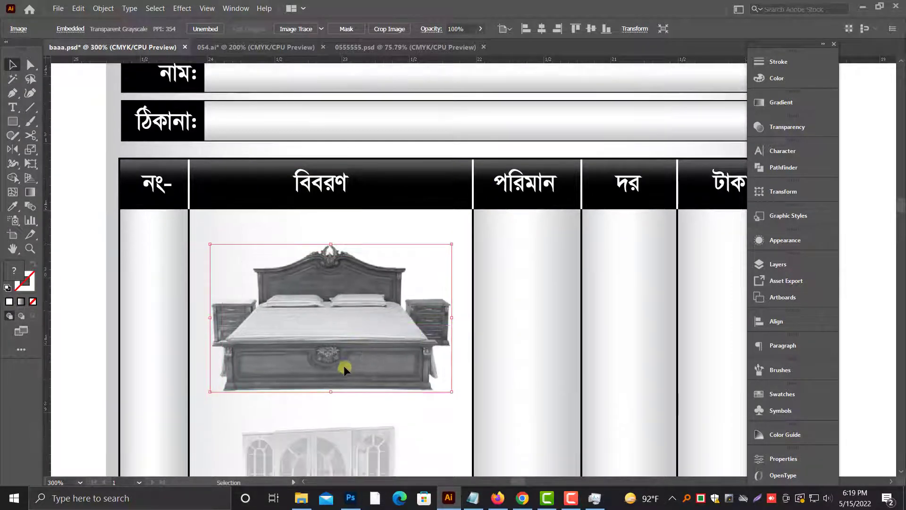
scroll(344, 368, down, 1)
Step: Set the bed image's opacity to 25% to make it a faded watermark, then deselect it
click(802, 126)
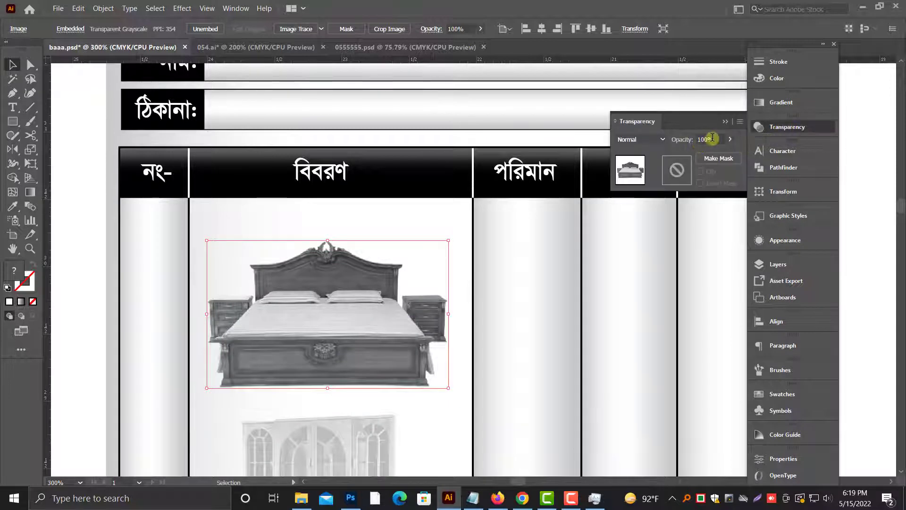
text(25)
key(Return)
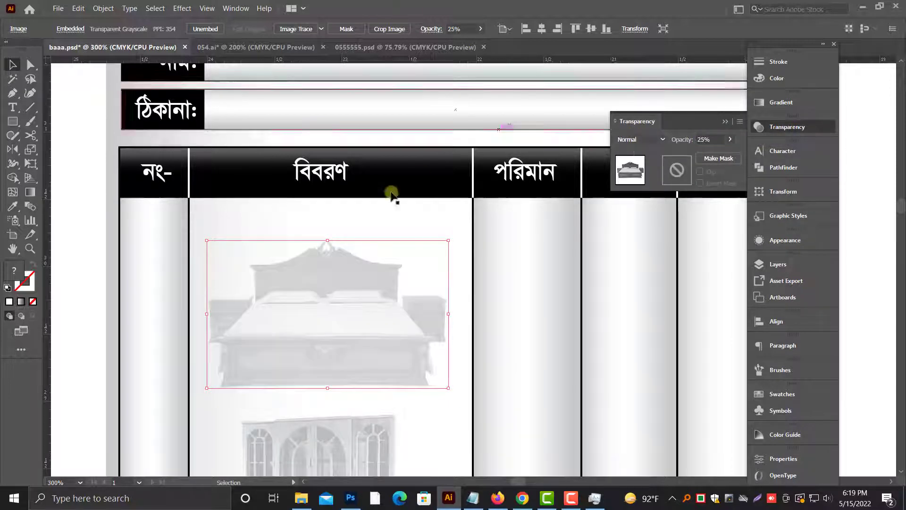
key(ctrl+minus)
key(ctrl+minus)
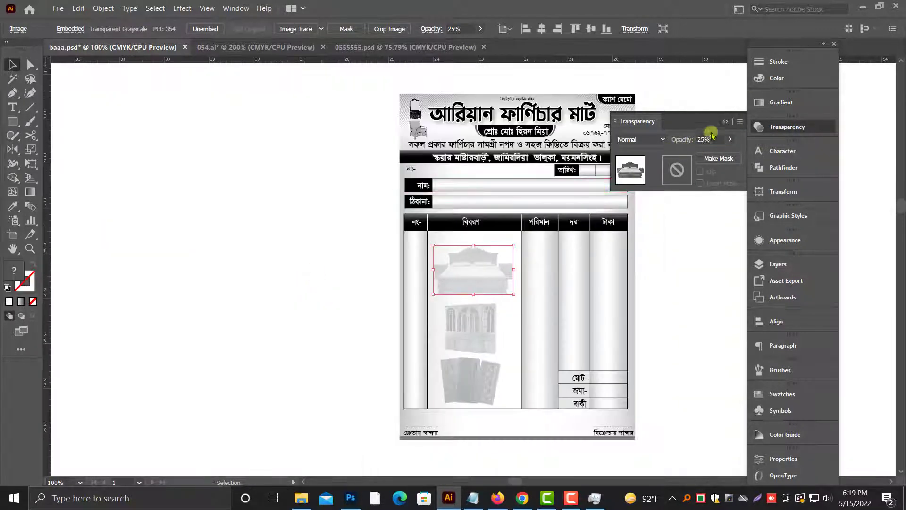
click(726, 122)
drag(619, 217, 451, 216)
click(538, 234)
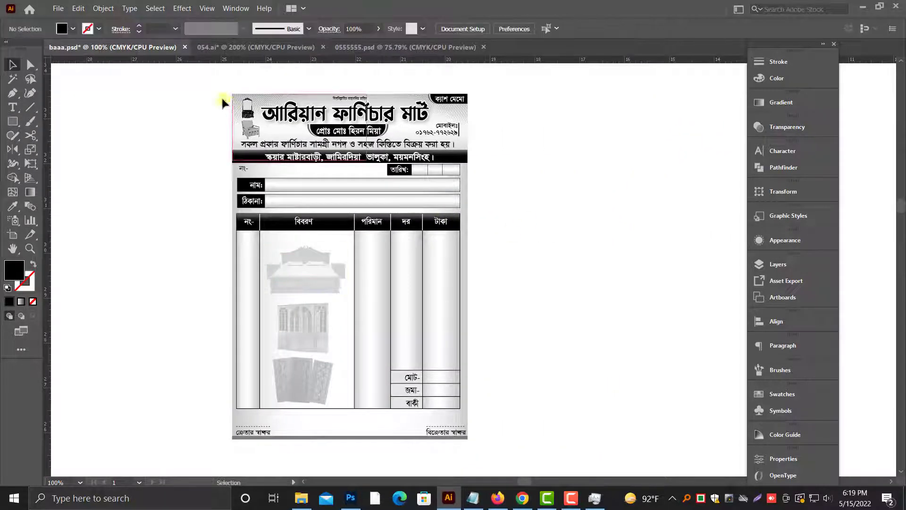
Step: Select all the cash memo artwork and save the document on the Desktop as memo in Adobe Illustrator format, version Illustrator 2020
drag(185, 93, 490, 456)
click(519, 426)
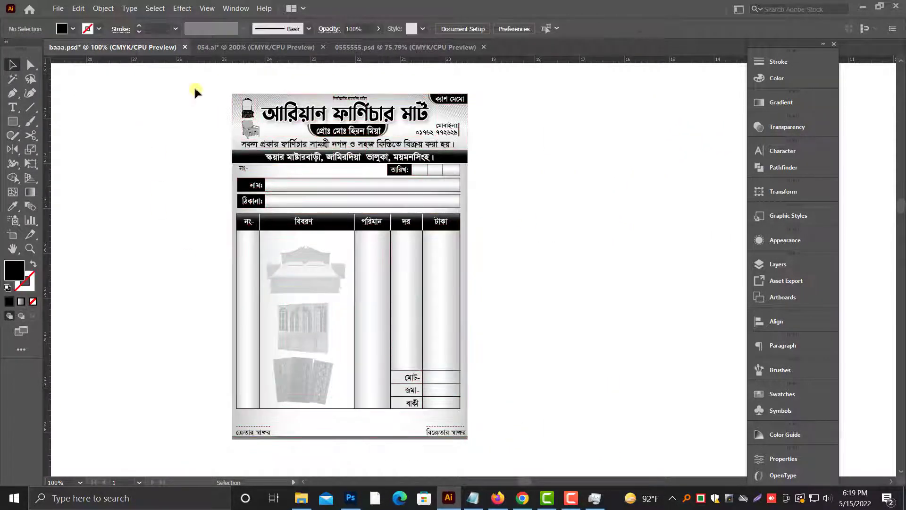
drag(194, 91, 495, 454)
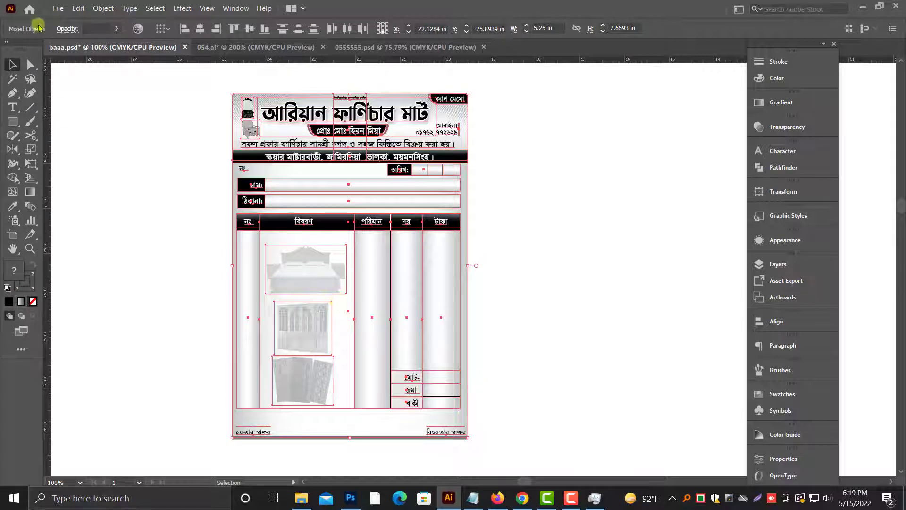
click(58, 8)
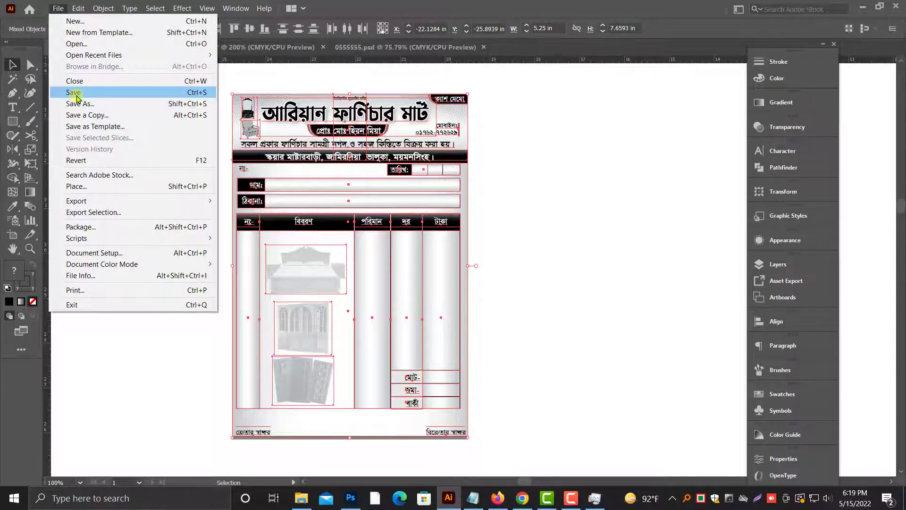
click(77, 103)
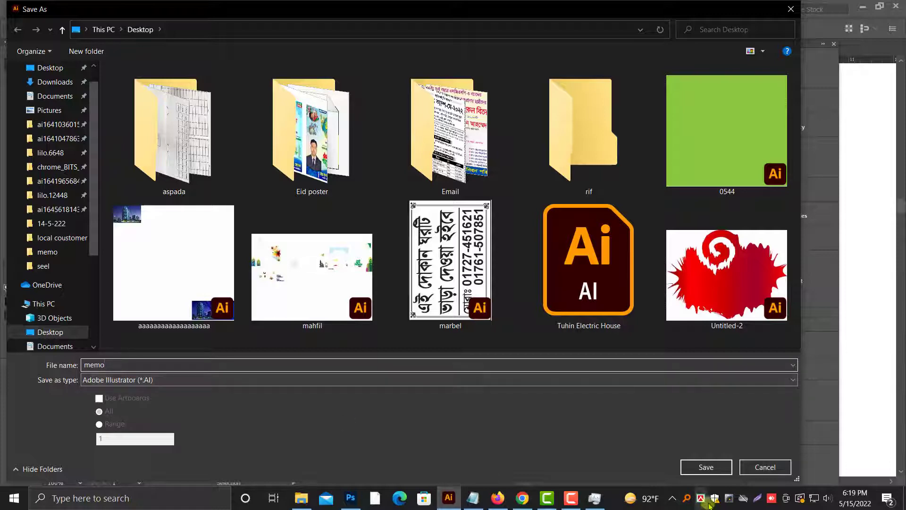
click(706, 468)
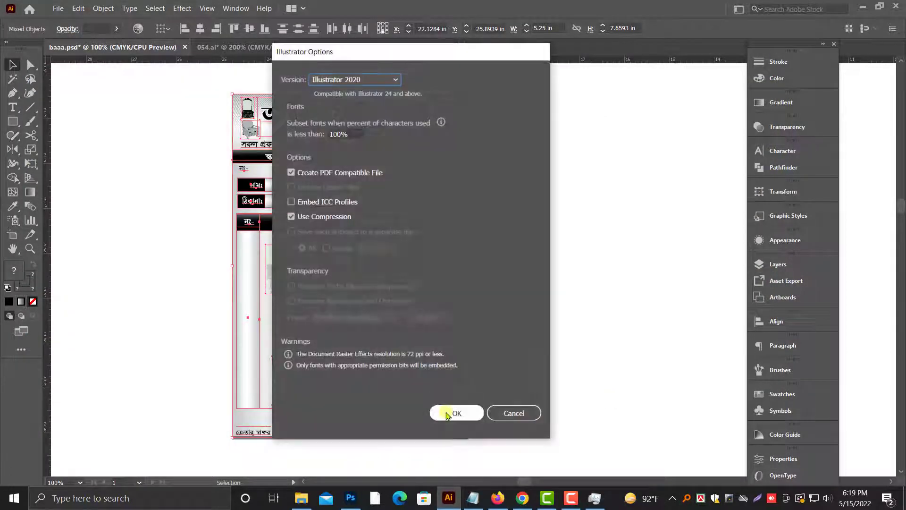
click(455, 413)
click(567, 357)
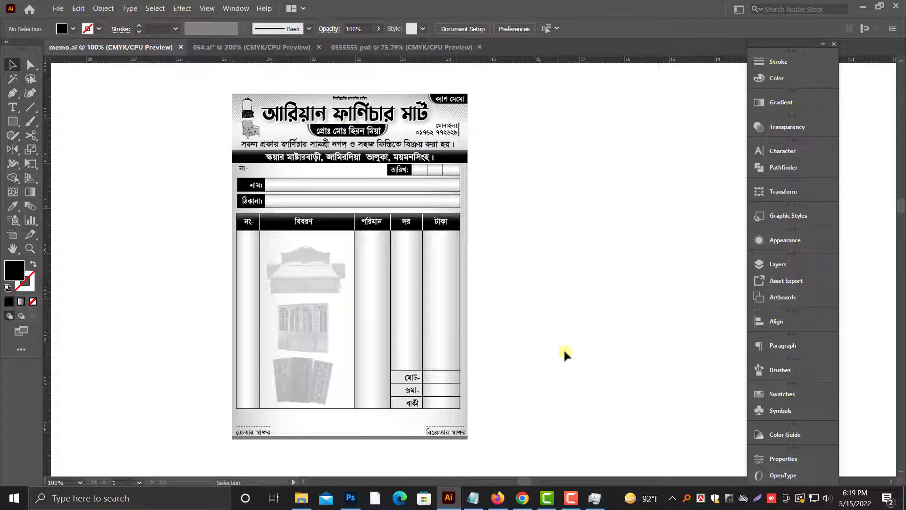